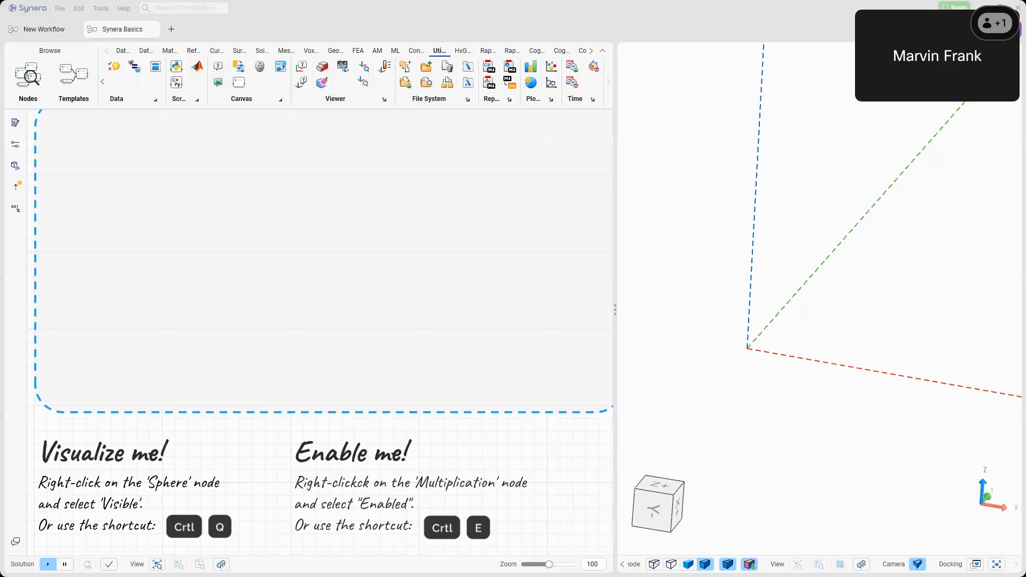
mouse_move(340, 353)
middle_down()
mouse_move(344, 376)
mouse_move(334, 352)
middle_up()
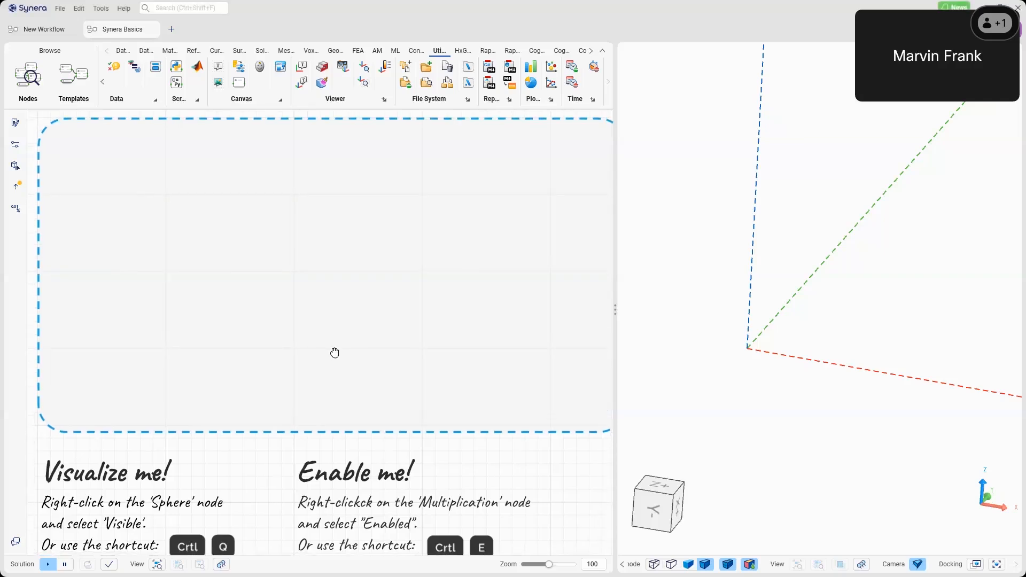
middle_drag(335, 353, 332, 341)
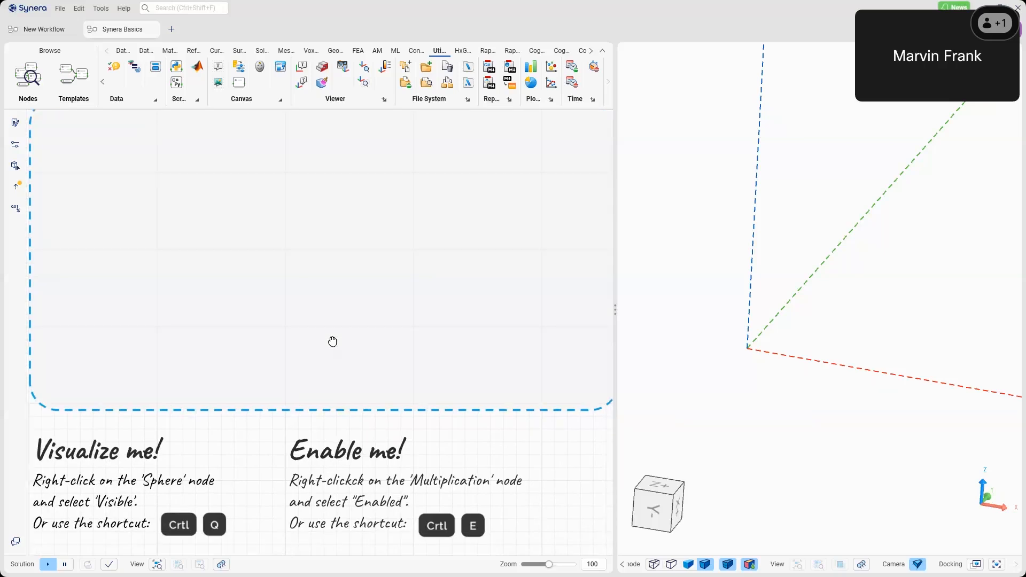
middle_drag(332, 341, 344, 342)
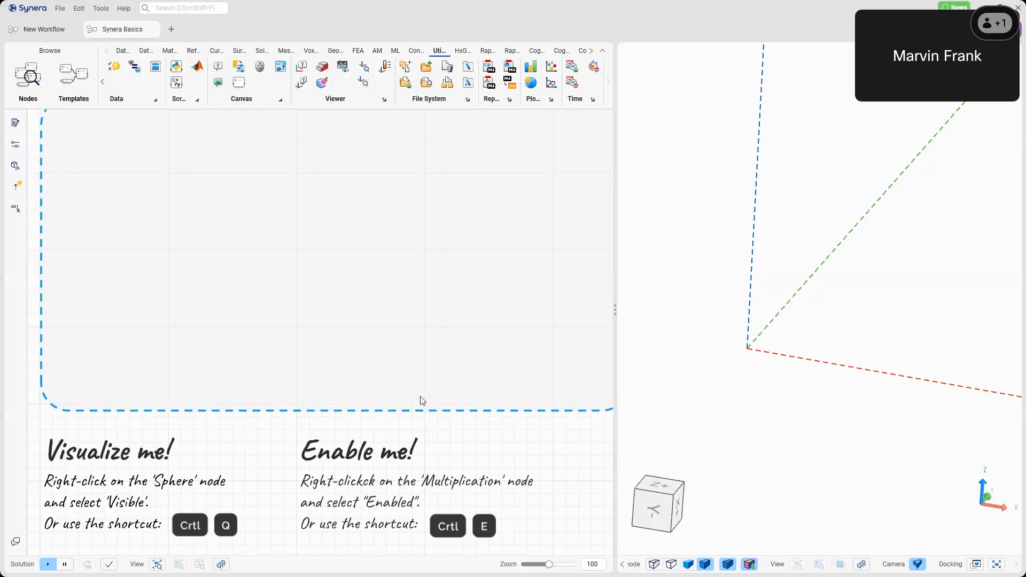
middle_drag(319, 269, 319, 265)
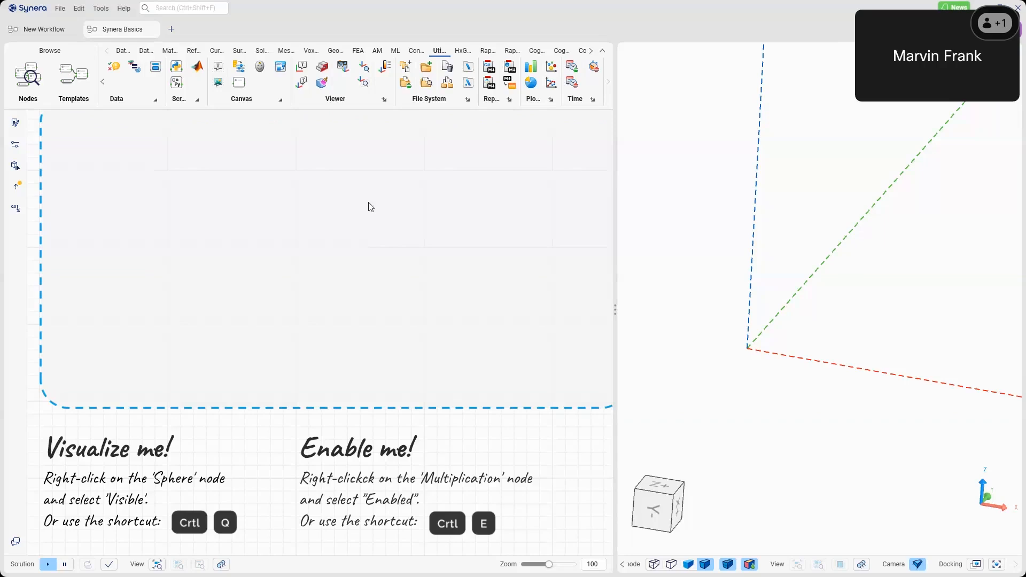
right_drag(368, 203, 373, 207)
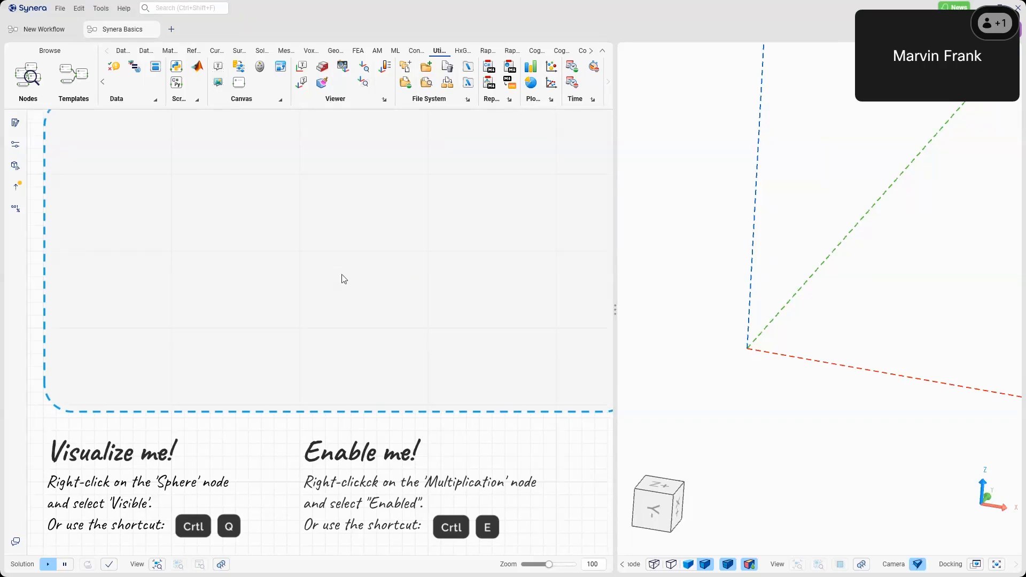
- Find the Multiplication node by searching for "mul" and place it inside the dashed canvas frame
right_click(349, 242)
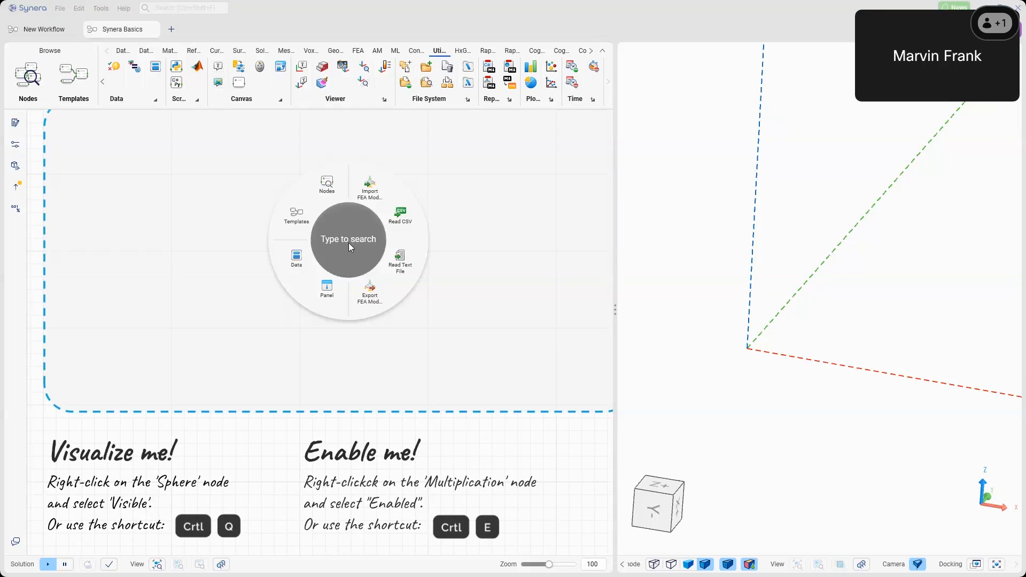
click(348, 243)
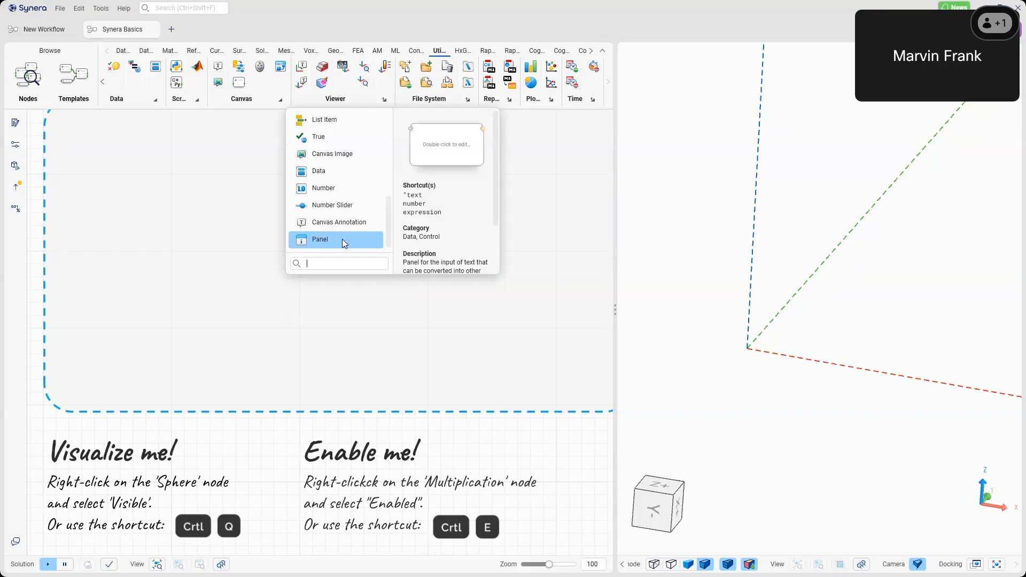
click(345, 241)
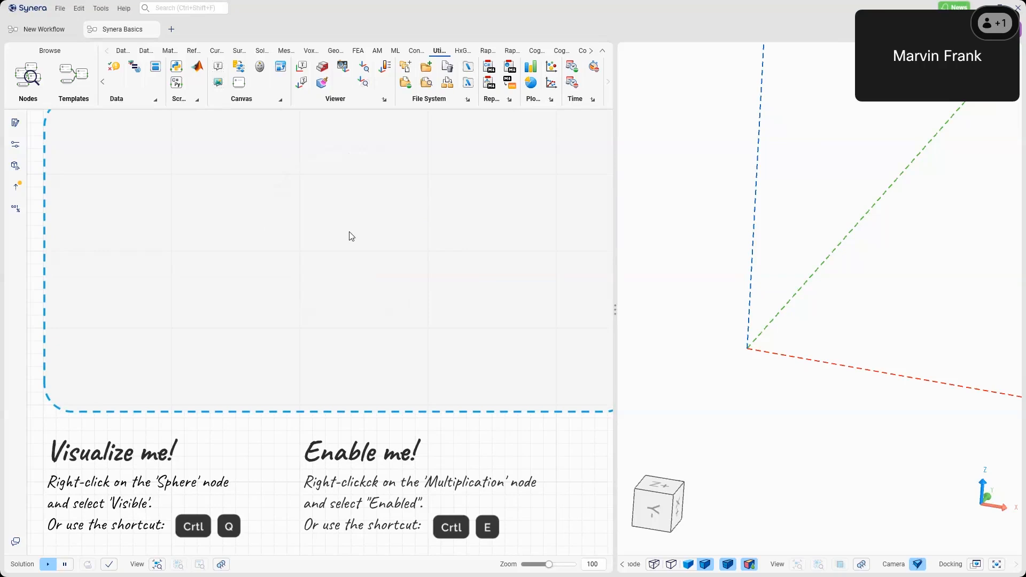
double_click(352, 236)
text(mul)
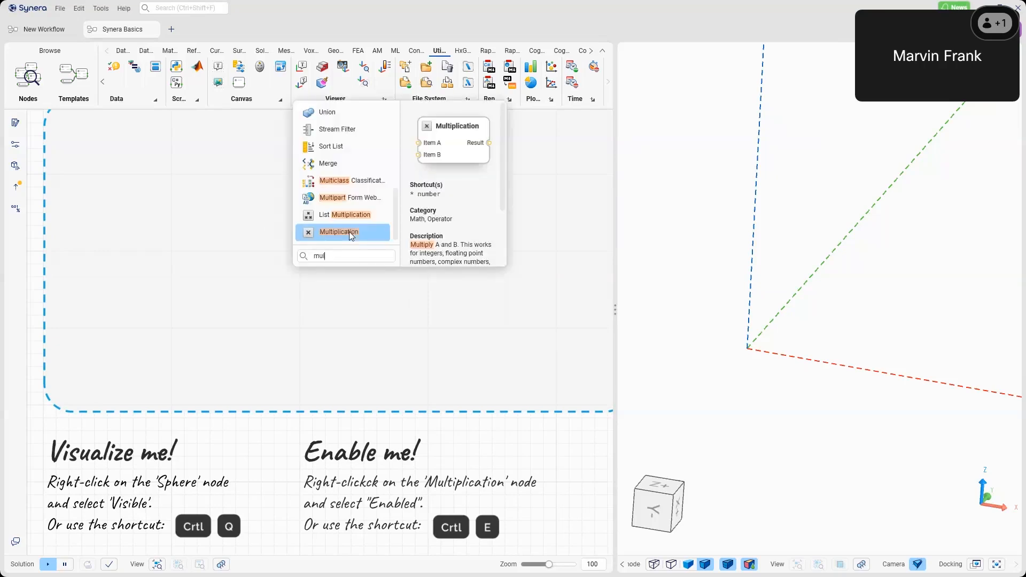
click(349, 232)
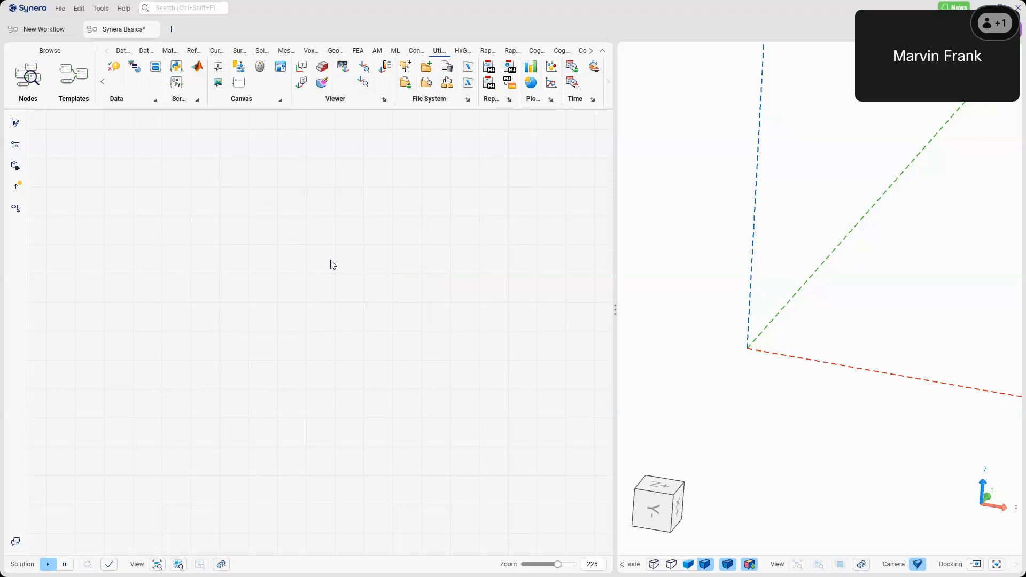
- Add a Multiplication node to the empty canvas area using the node search term "mul"
click(330, 260)
right_click(319, 269)
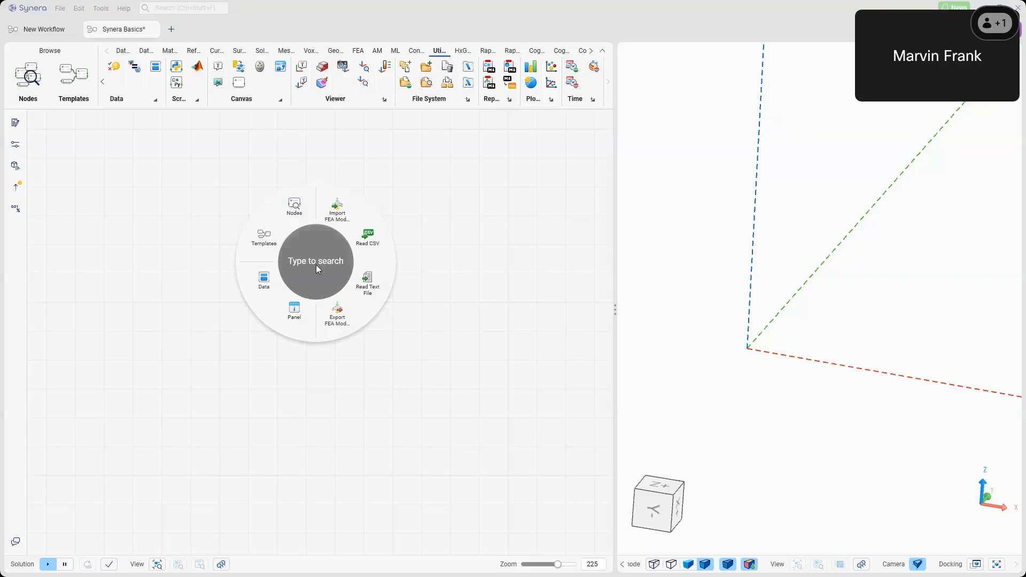
text(mul)
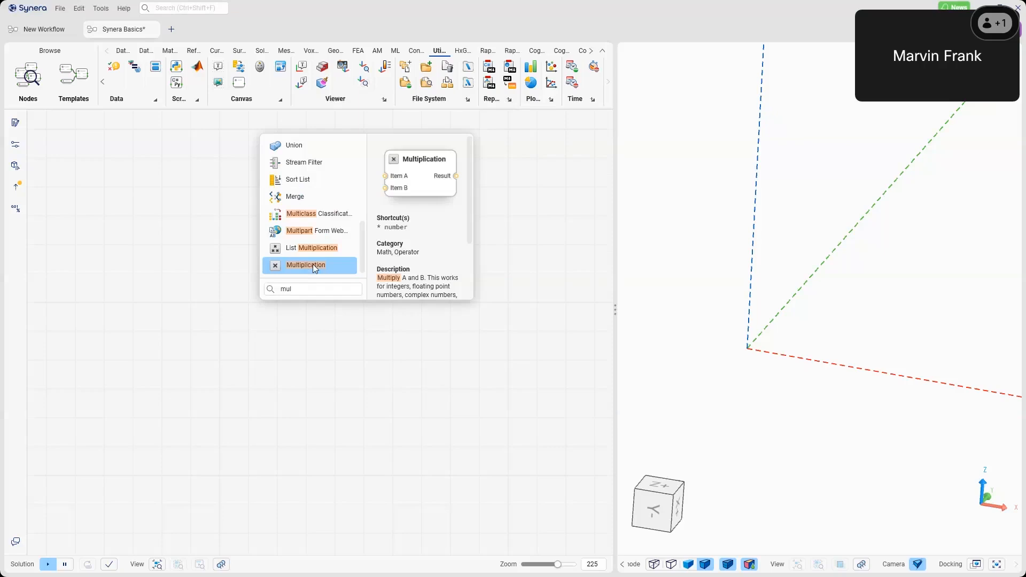
click(313, 264)
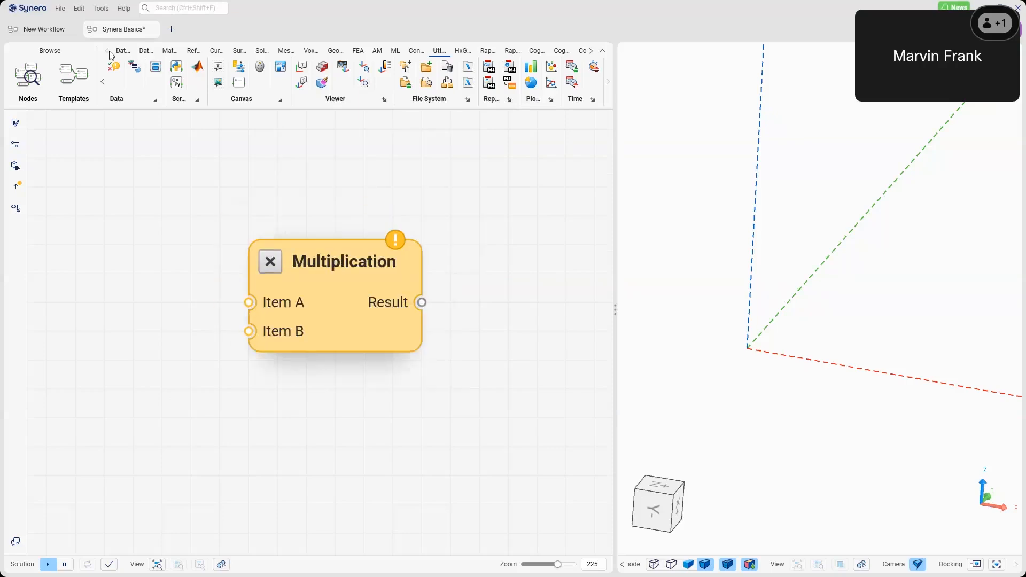
- Place a second Multiplication node from the Math operators beside the first one, and delete it
click(168, 52)
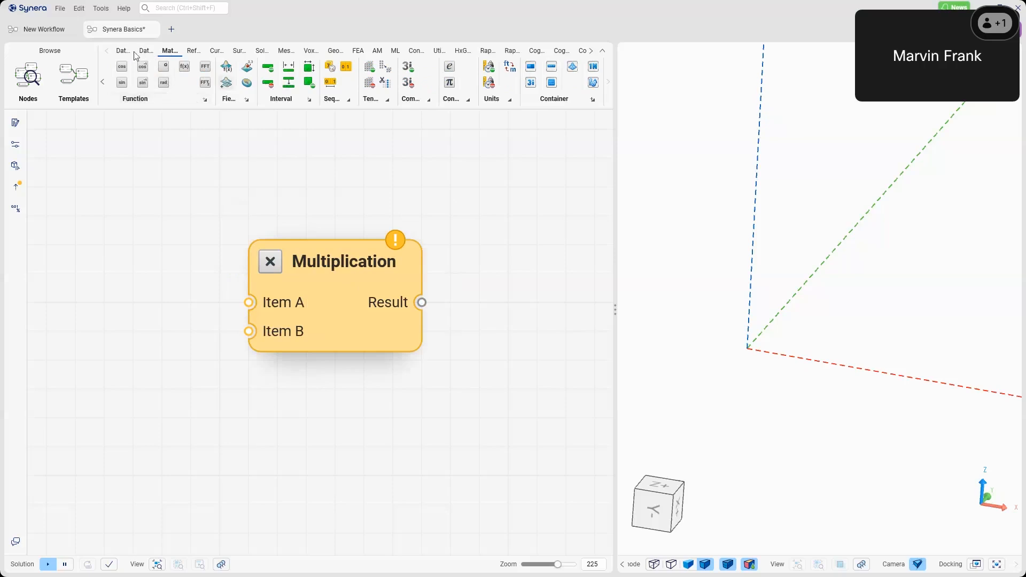
click(104, 83)
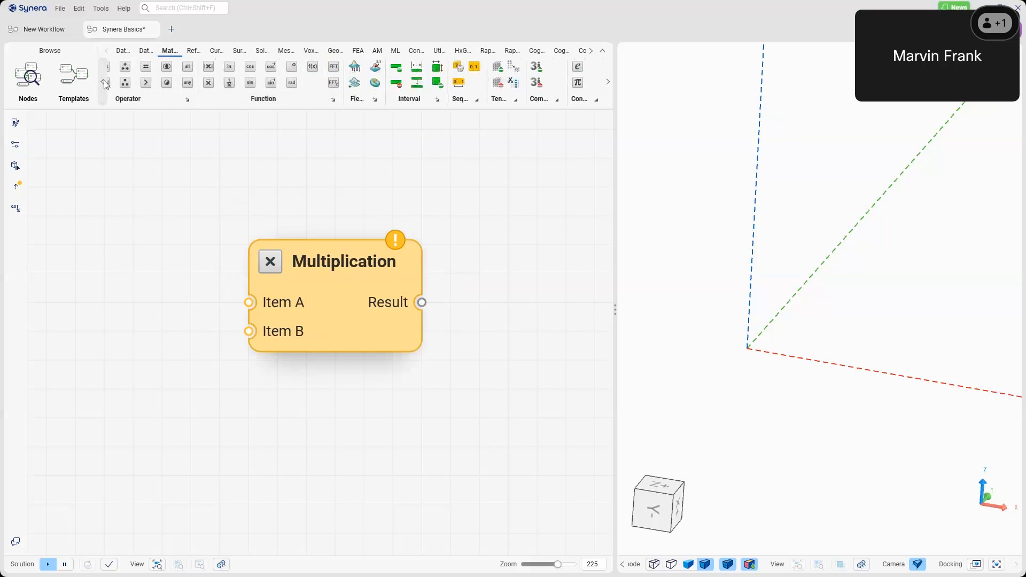
click(171, 102)
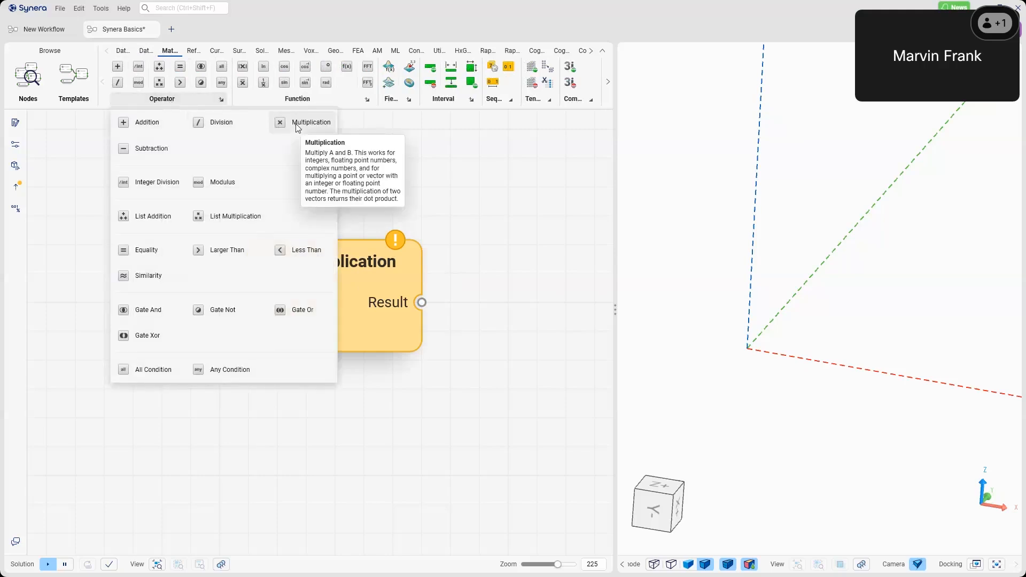
drag(299, 123, 527, 306)
click(421, 305)
key(Delete)
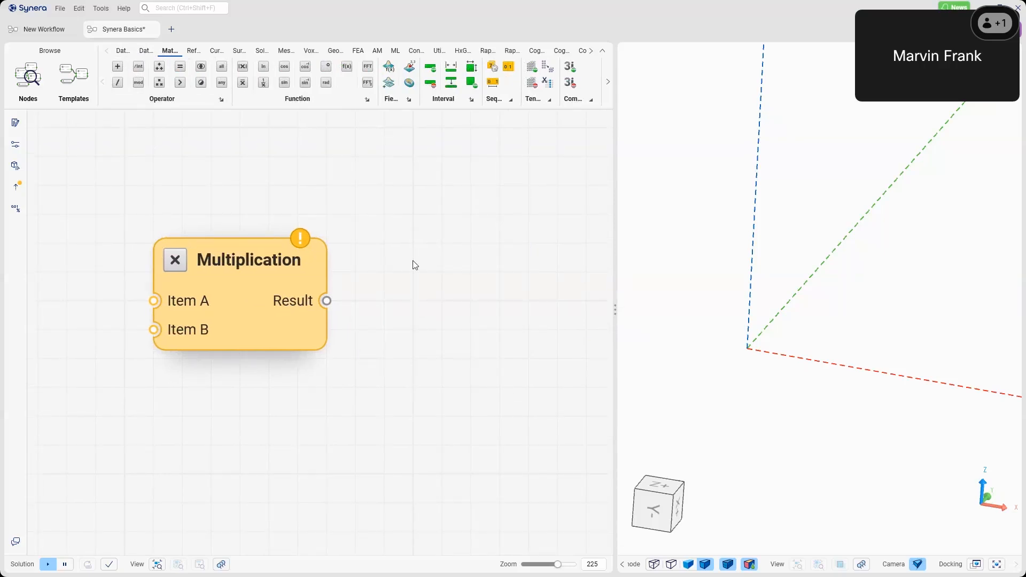
- Repeat adding a Multiplication node from the Math operator collection next to the existing one, and remove that duplicate
click(164, 99)
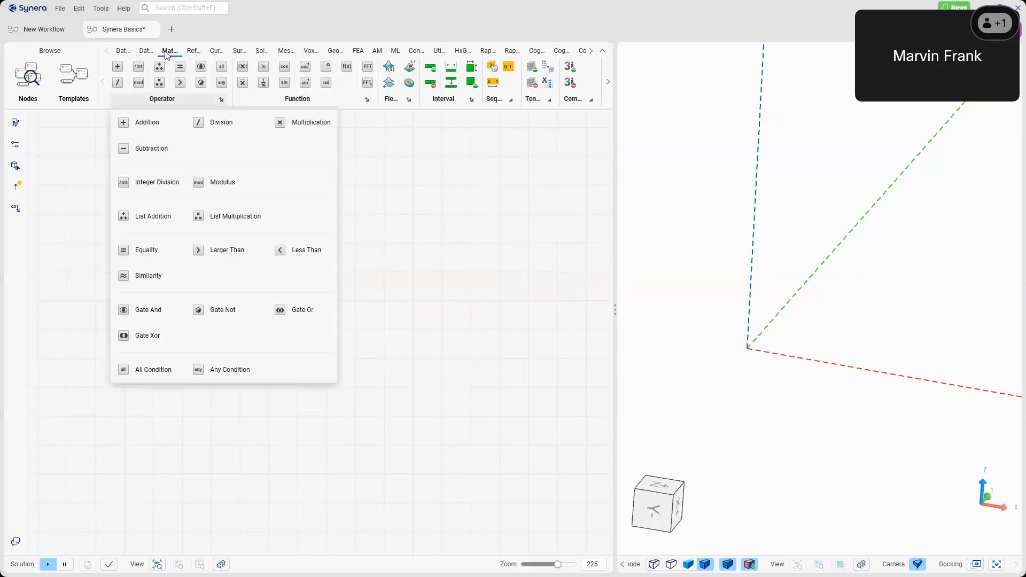
click(102, 82)
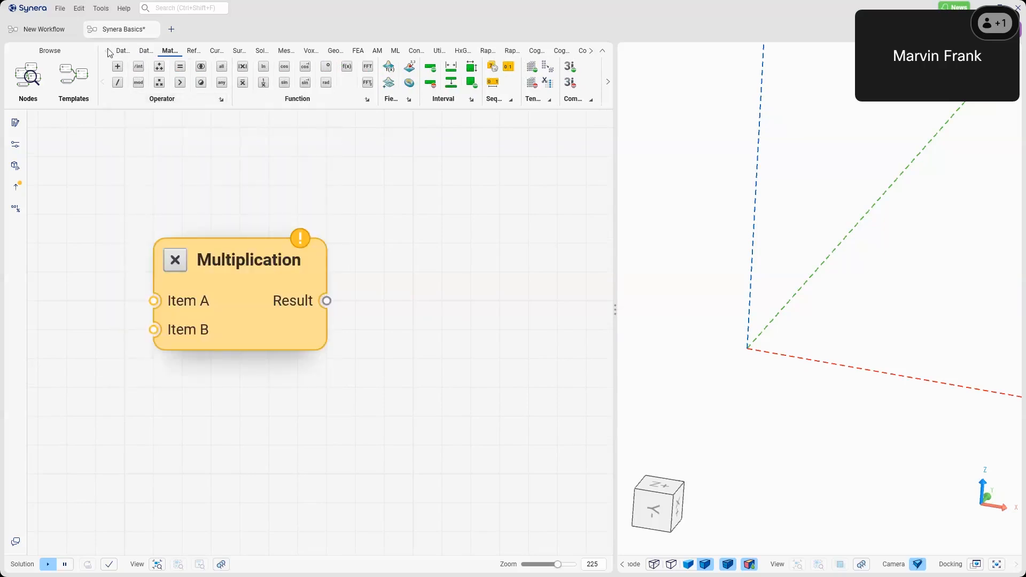
click(165, 99)
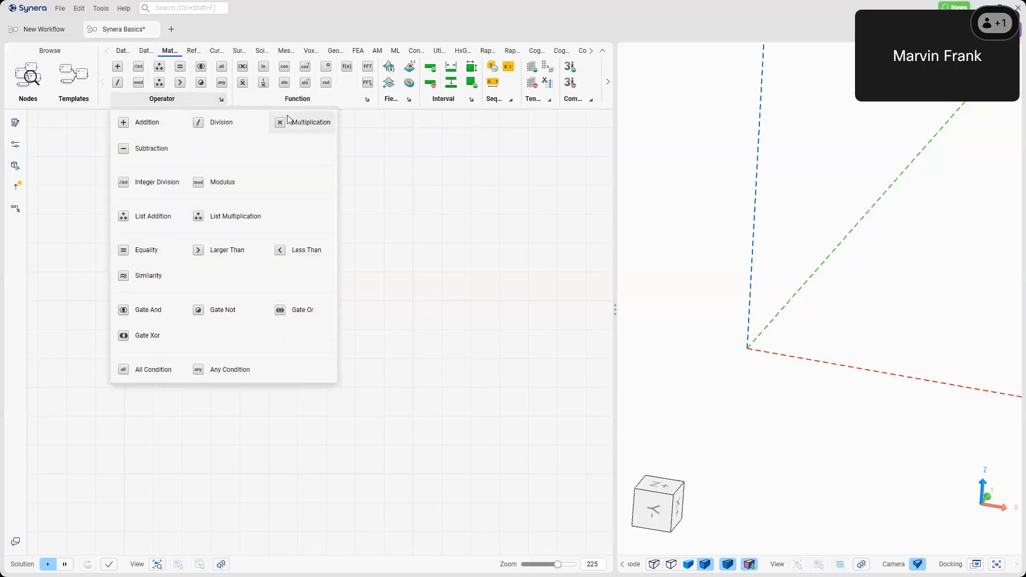
drag(288, 120, 380, 185)
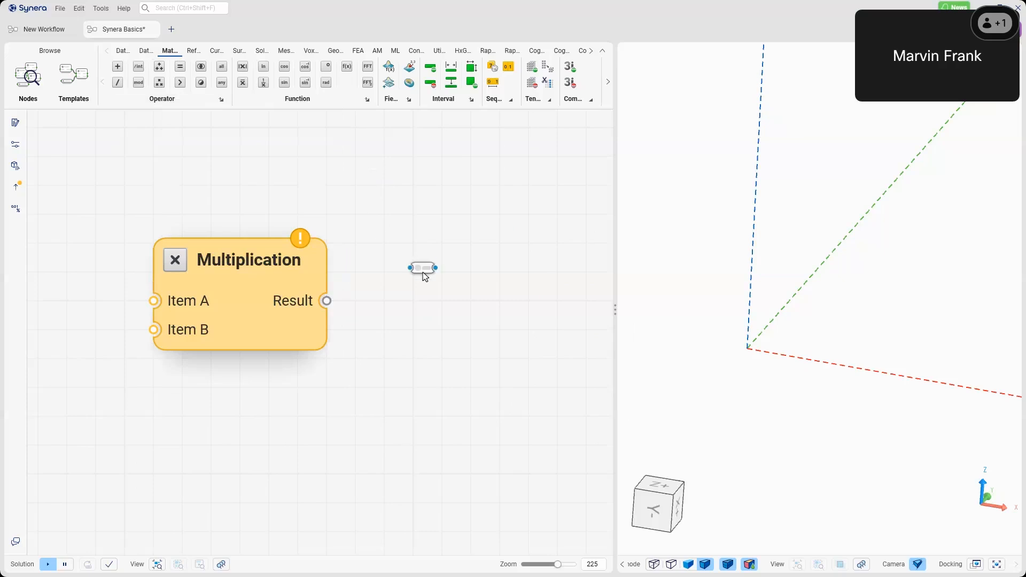
drag(426, 277, 450, 303)
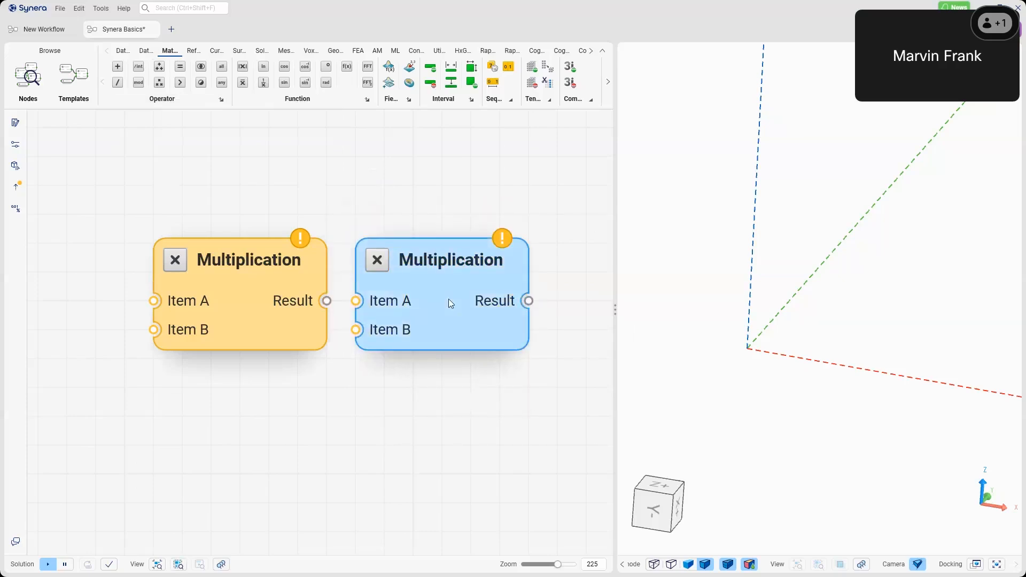
key(Delete)
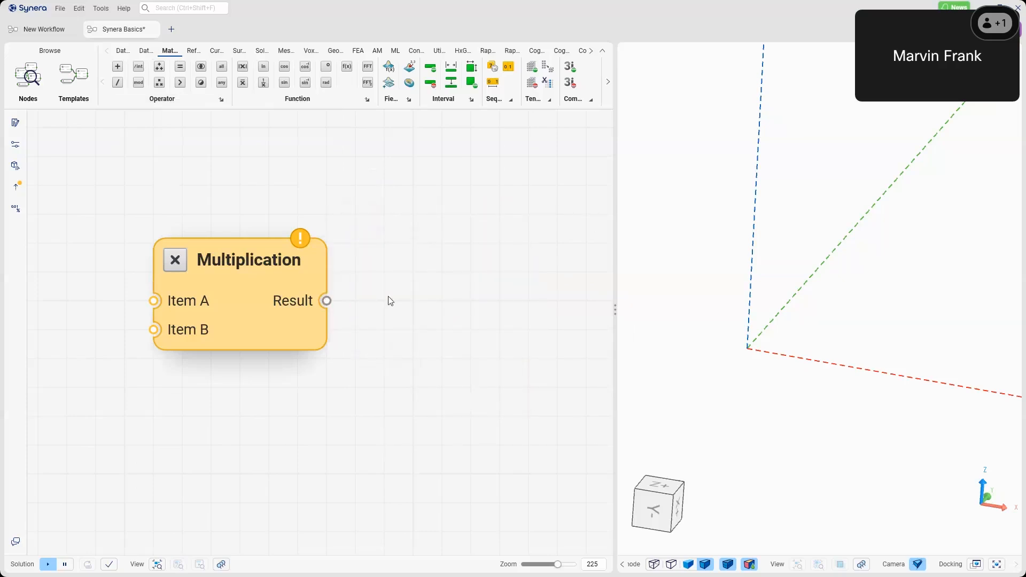
- Examine the Multiplication node's description, inputs and output, and read the details of its warning
middle_drag(251, 284, 354, 289)
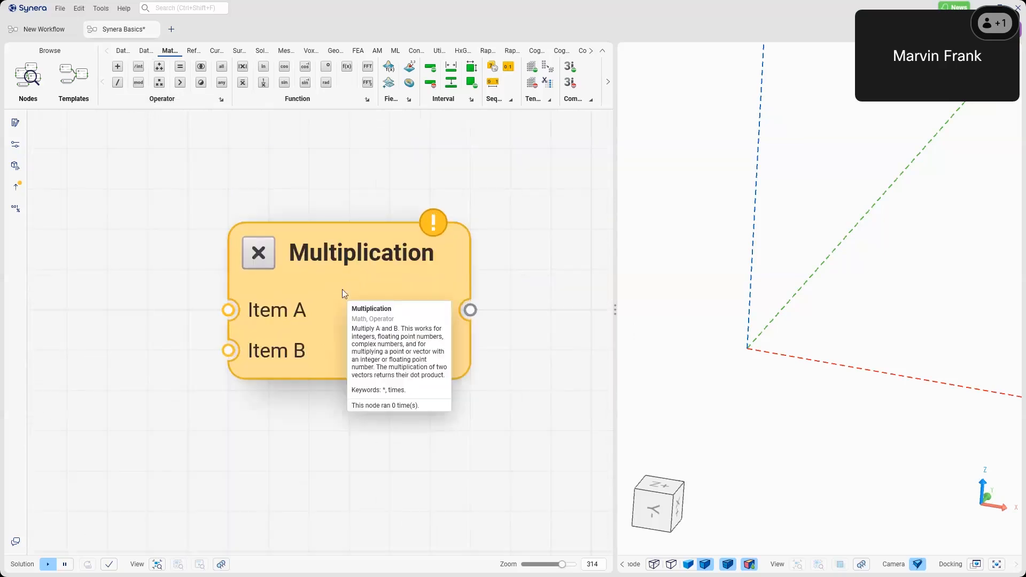
scroll(342, 289, up, 3)
scroll(342, 290, up, 3)
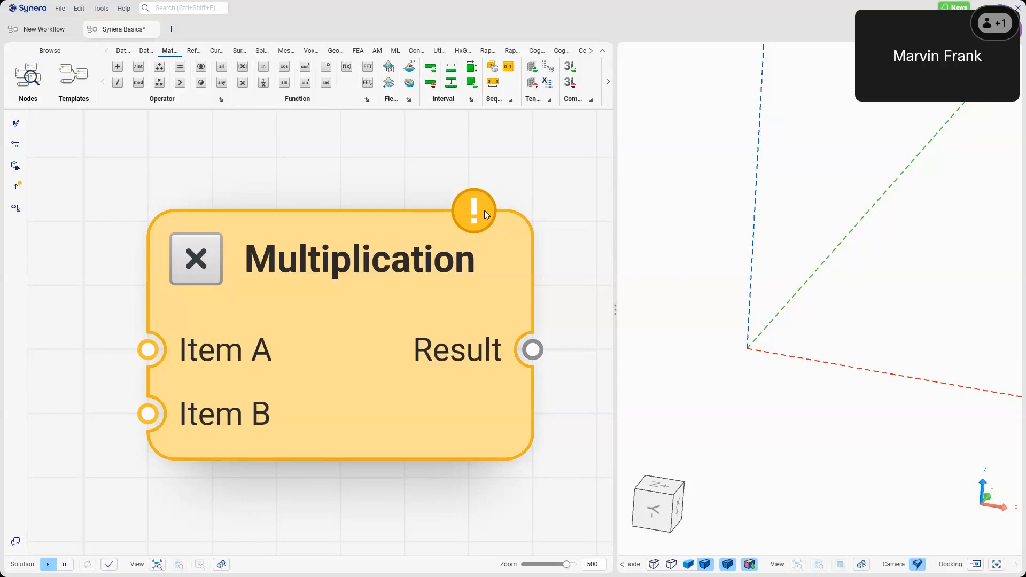
mouse_move(485, 212)
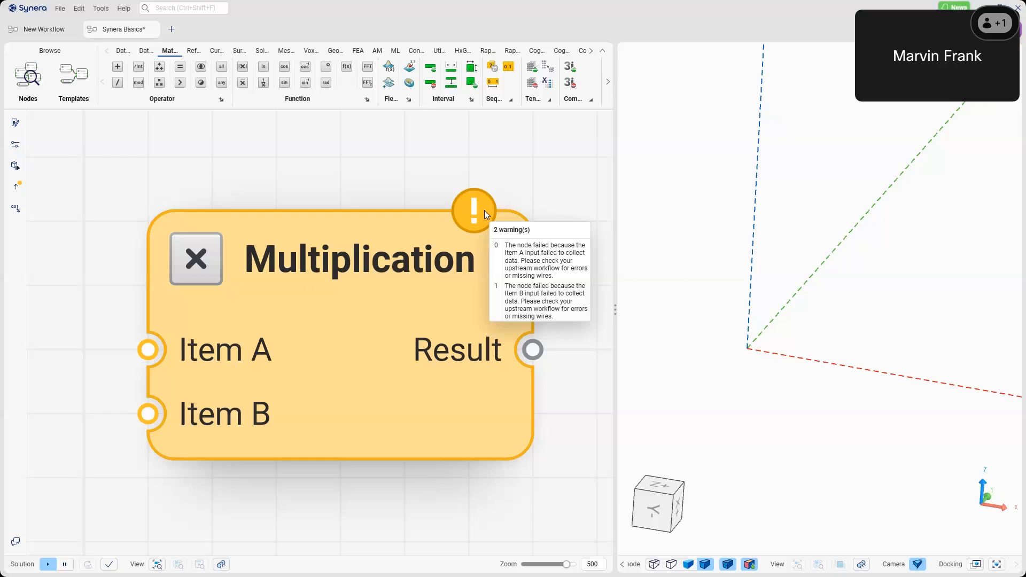
scroll(261, 238, down, 5)
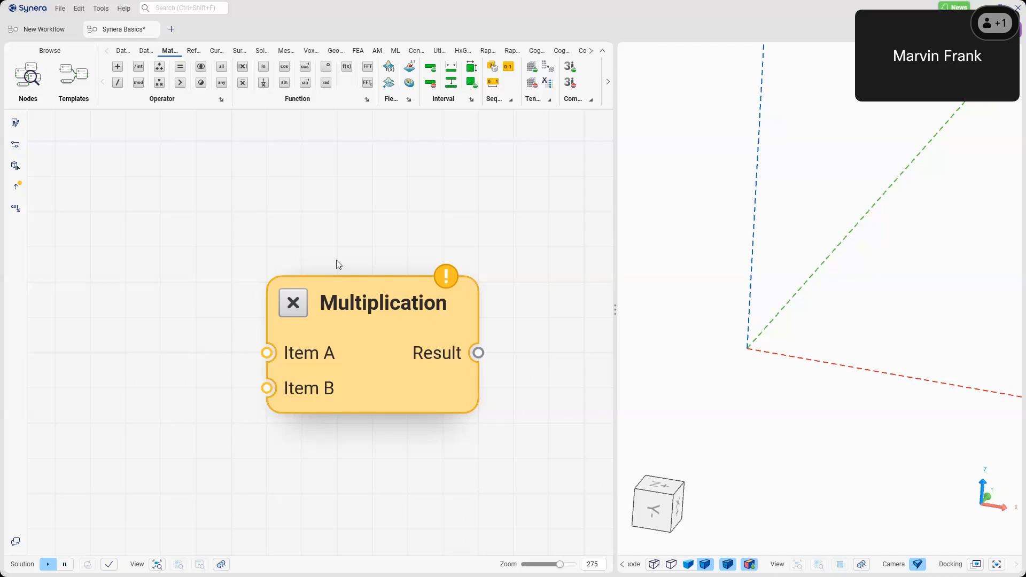
scroll(342, 318, down, 2)
right_drag(342, 317, 365, 317)
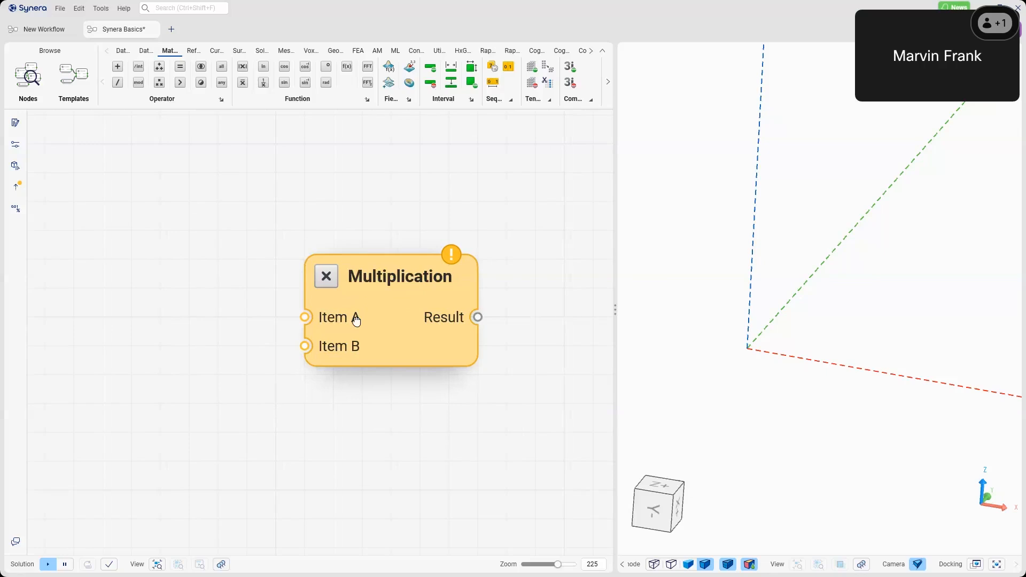
middle_drag(356, 321, 403, 331)
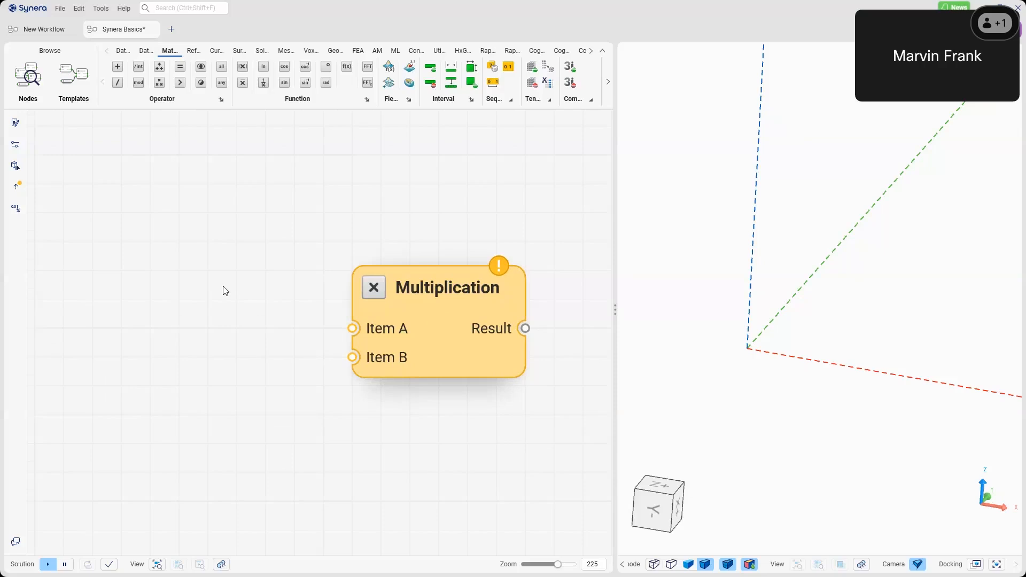
- Add a Number Slider wired to the Multiplication node's Item A input, found by searching for "num"
scroll(322, 326, up, 5)
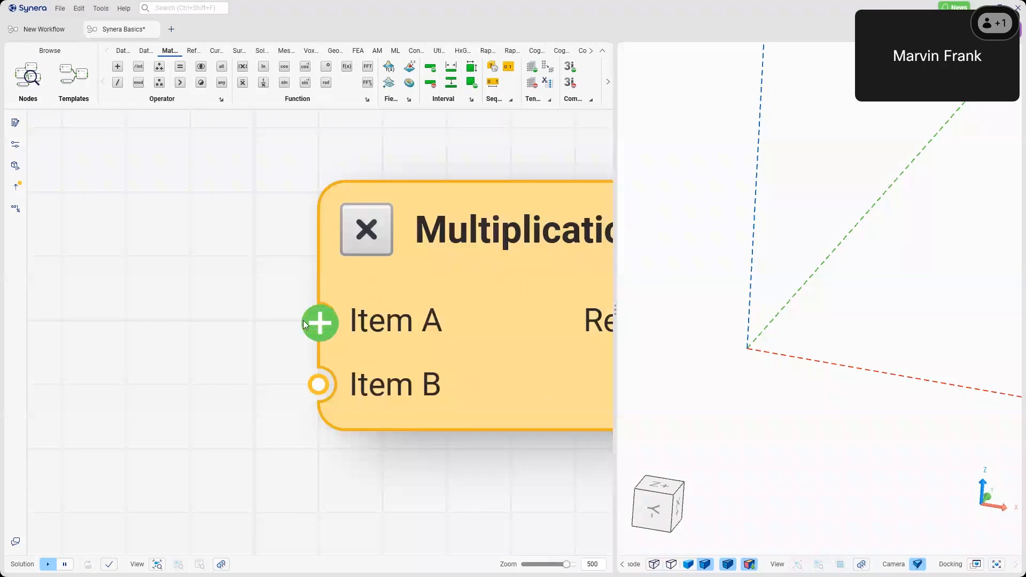
drag(303, 320, 177, 195)
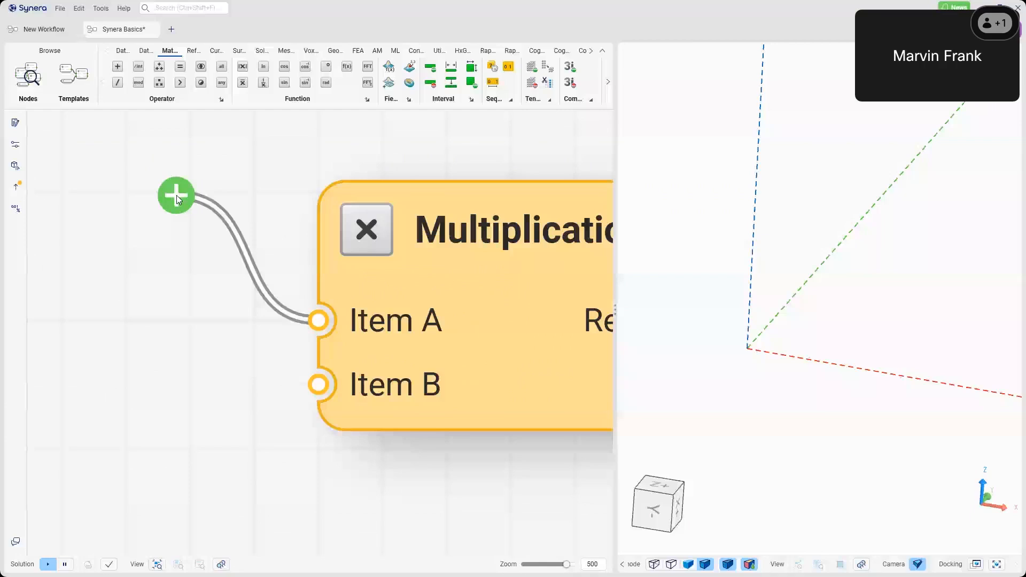
click(177, 197)
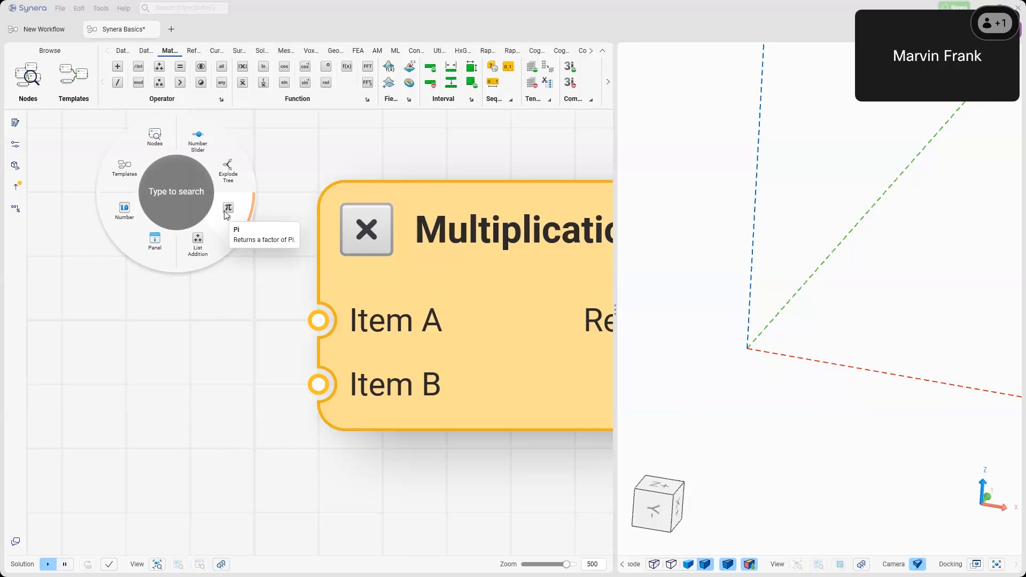
text(num)
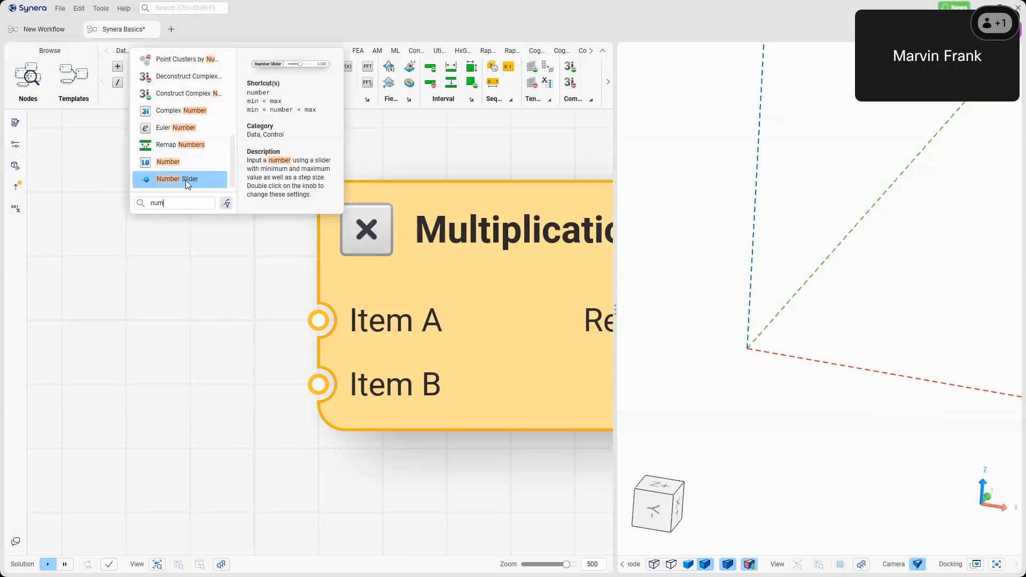
click(185, 180)
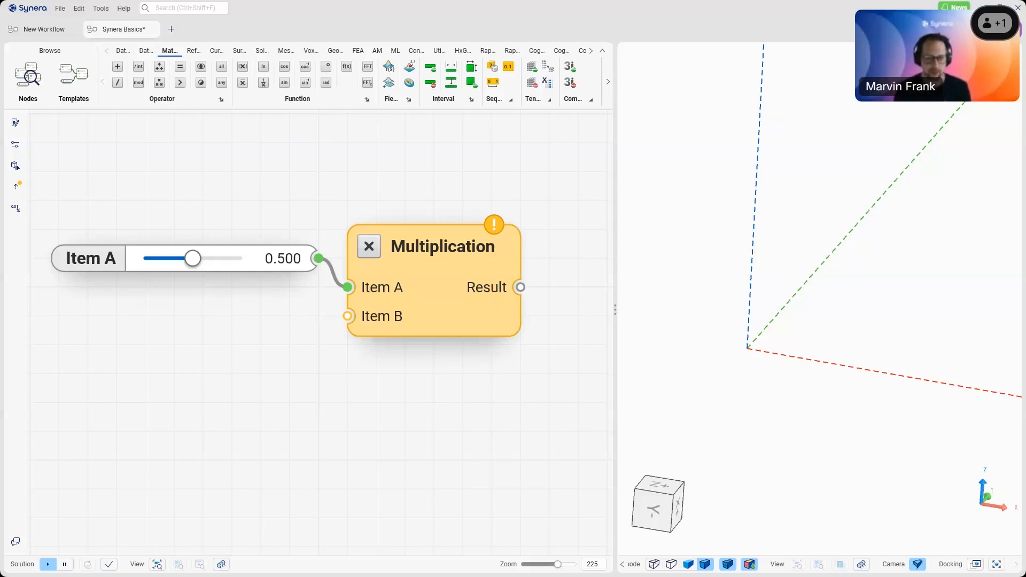
- Add an empty panel connected to the Multiplication node's Item B input
right_drag(266, 325, 270, 324)
double_click(351, 316)
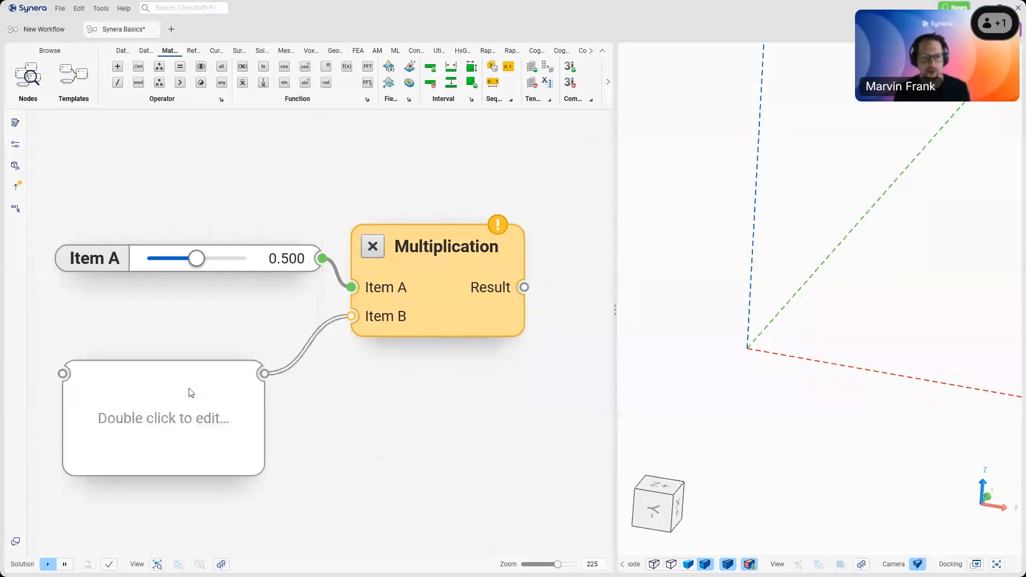
- Move the empty panel up beneath the Item A slider so its output aligns with the Item B input
drag(190, 389, 246, 333)
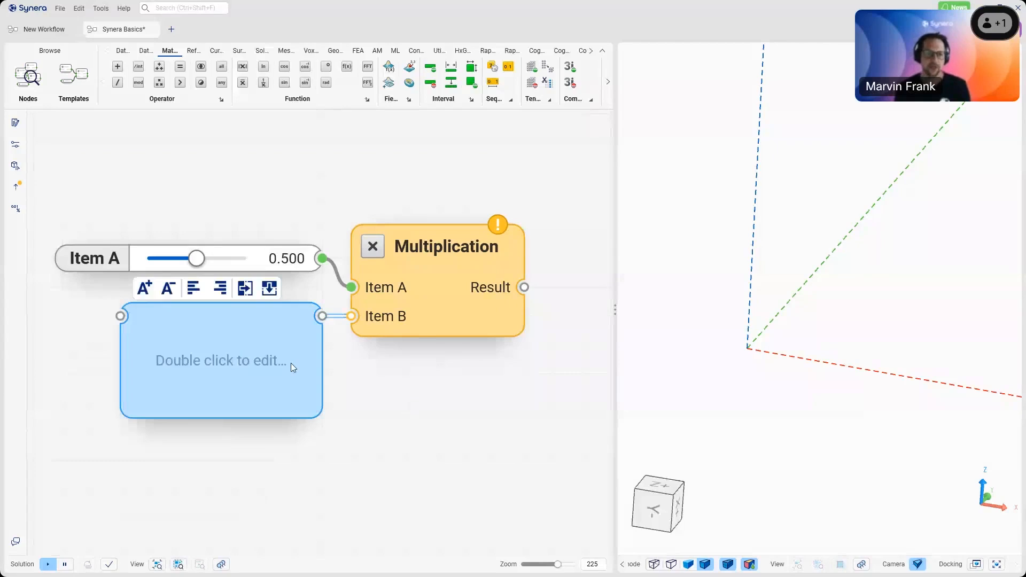
click(383, 387)
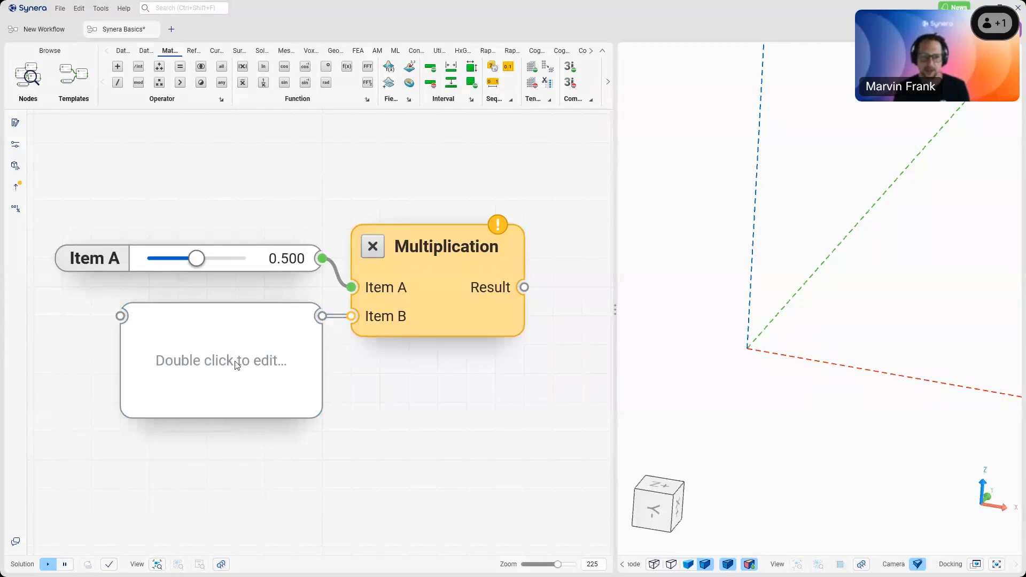
- Attach a panel to the Multiplication node's Result output and set the Item B panel's value to 10
scroll(237, 365, down, 2)
drag(437, 310, 465, 309)
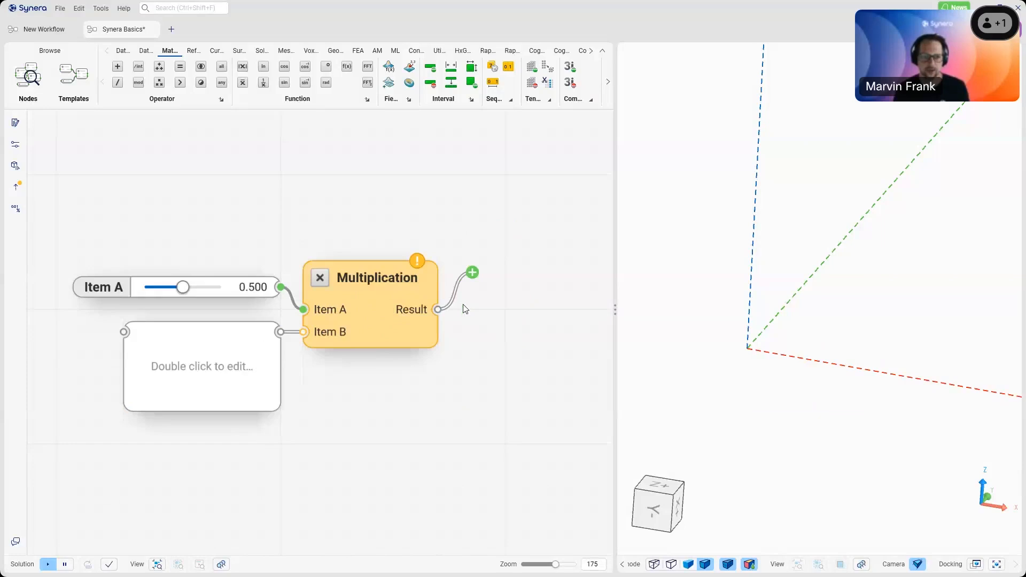
click(472, 273)
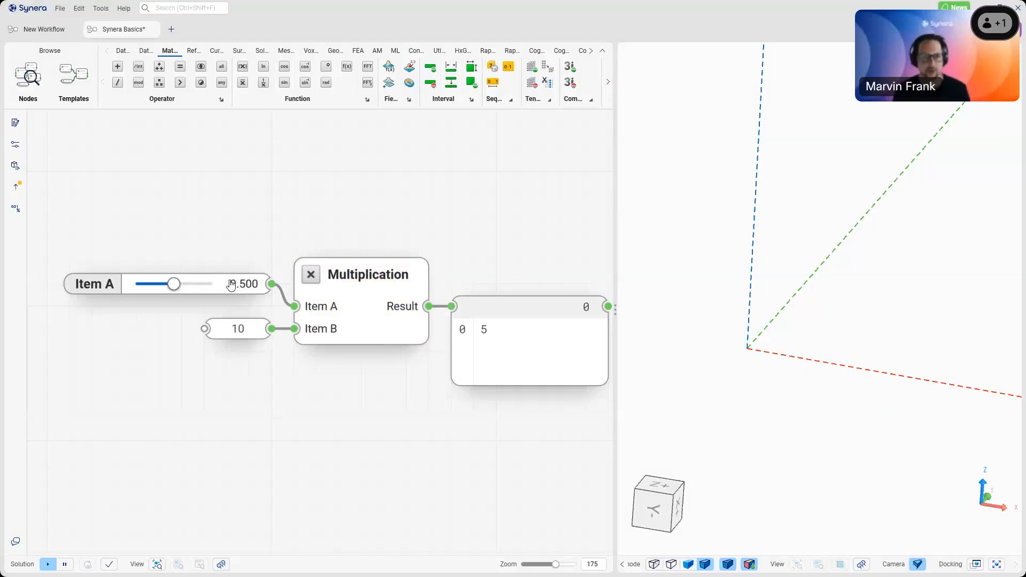
- Vary the Item A slider, raising it to 0.660 and bringing it back to about 0.577
right_drag(506, 331, 493, 331)
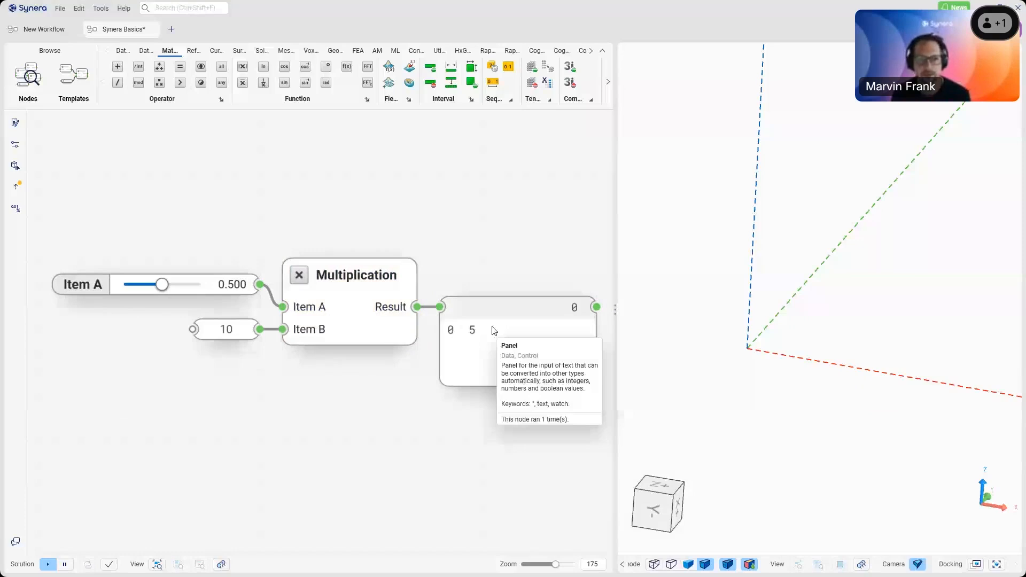
right_drag(492, 330, 465, 334)
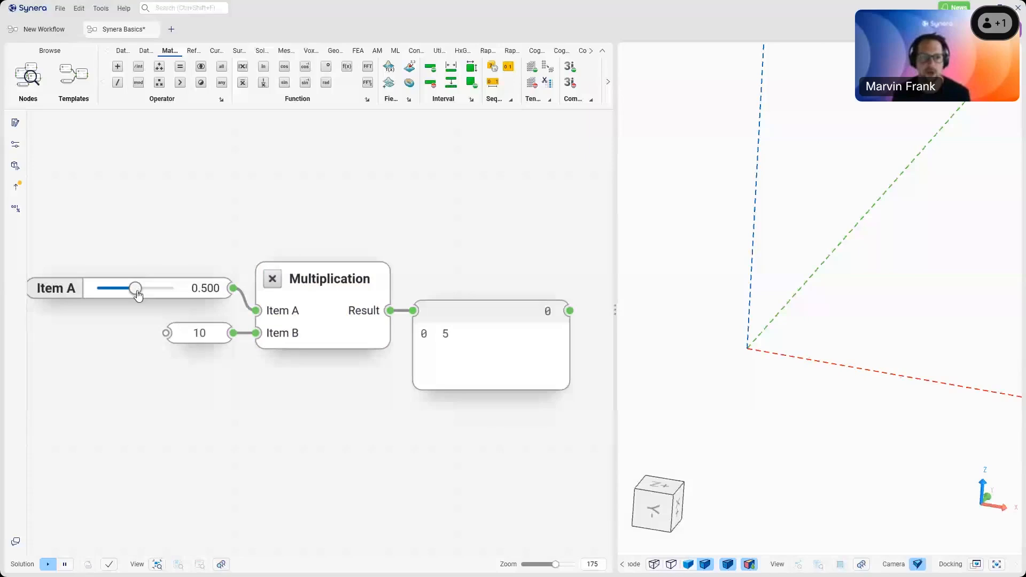
drag(138, 294, 151, 294)
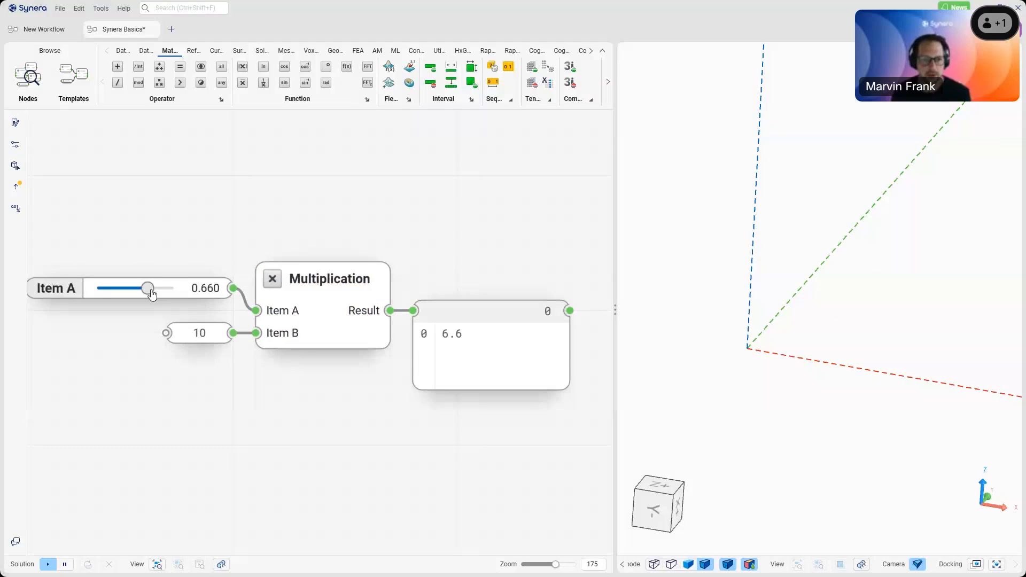
drag(151, 293, 145, 293)
- Add a Sphere node beside the result panel and wire the panel's output to the Sphere's Radius input
scroll(473, 254, down, 1)
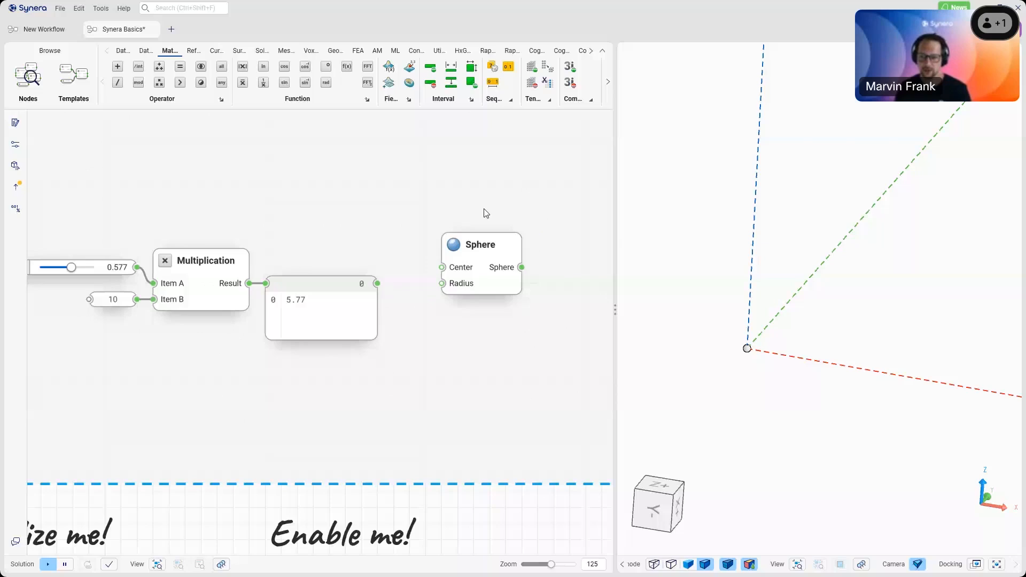
drag(483, 244, 452, 260)
right_drag(707, 326, 711, 326)
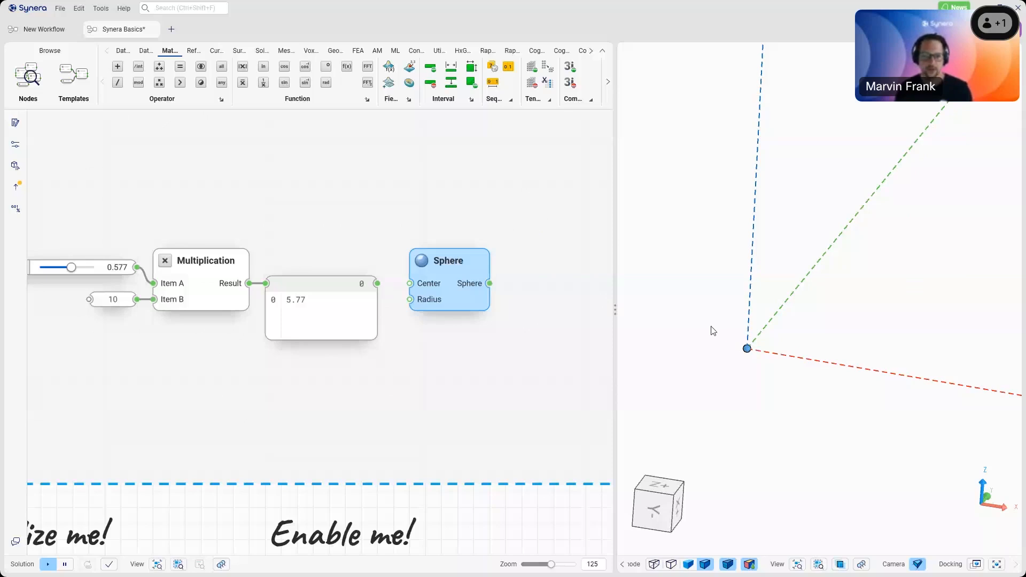
click(798, 565)
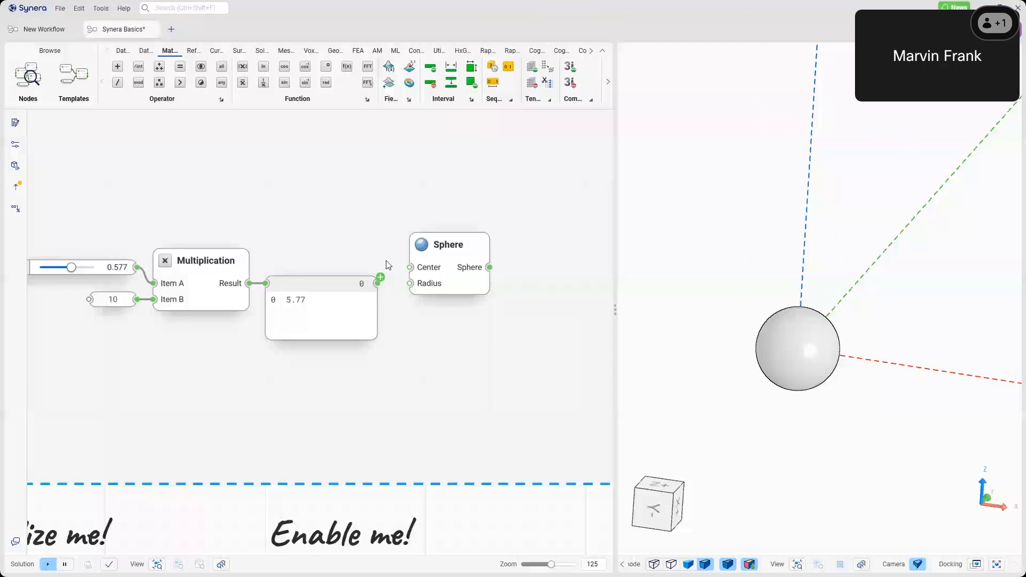
drag(378, 284, 410, 283)
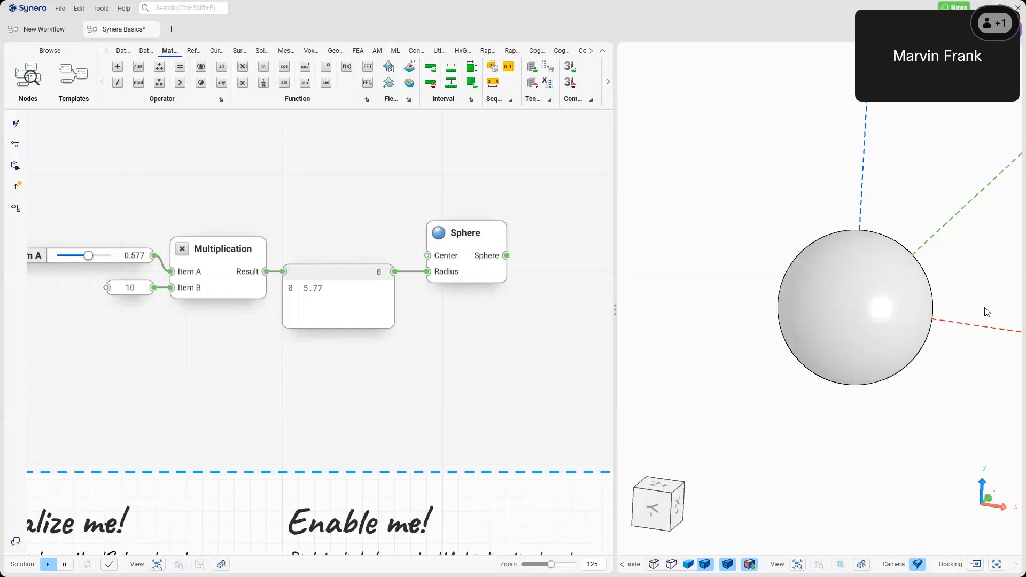
- Raise the Item A slider to about 0.704 to enlarge the sphere
middle_drag(199, 274, 206, 275)
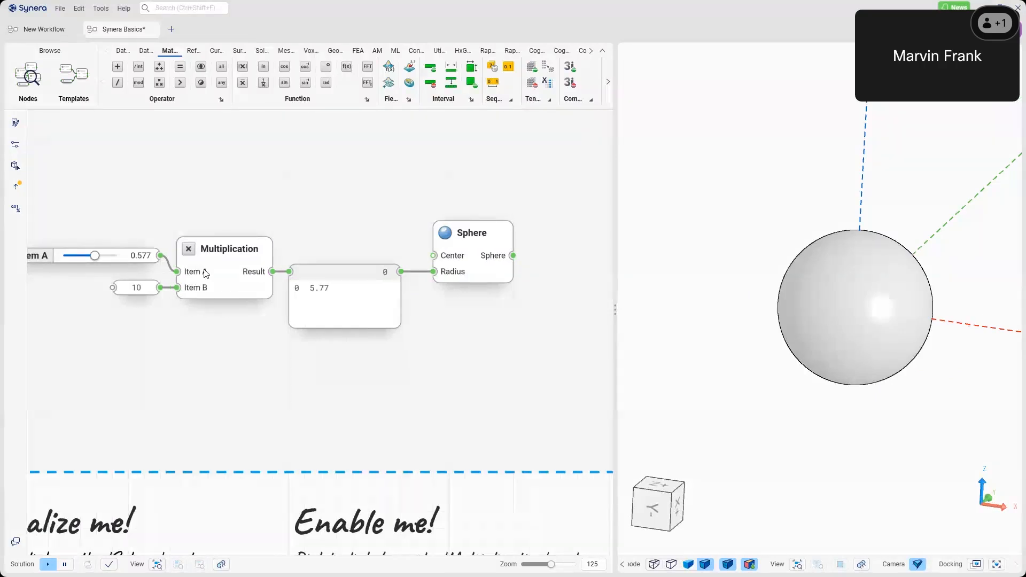
middle_drag(442, 297, 451, 298)
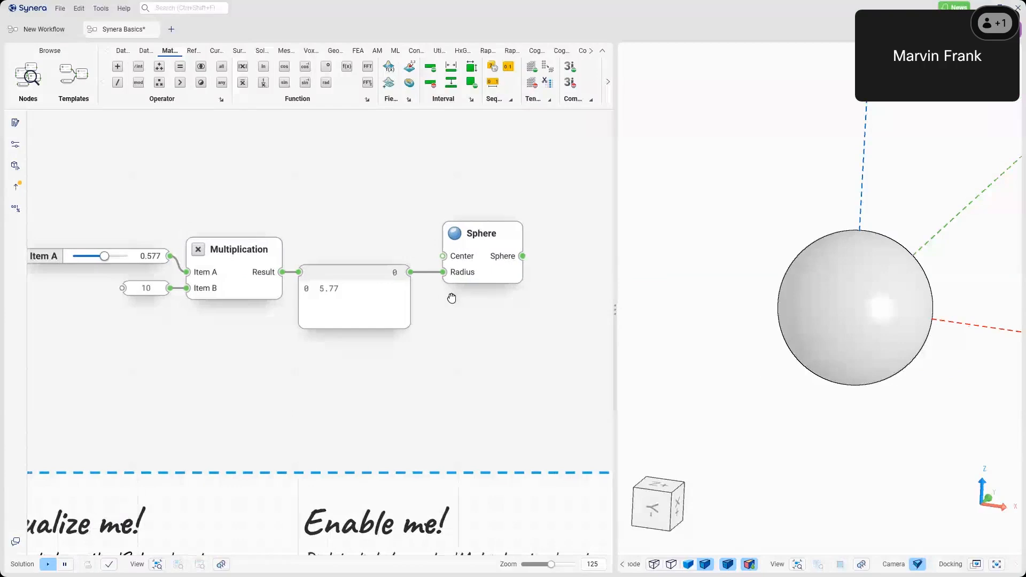
middle_drag(451, 298, 453, 292)
drag(106, 250, 113, 251)
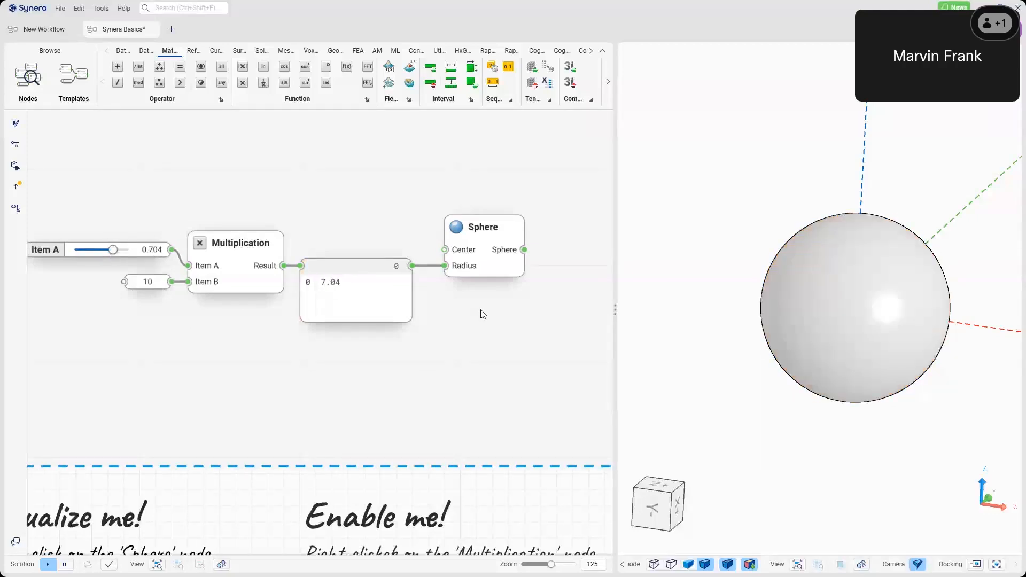
- Hide the sphere's geometry by turning off the Visible option of the Sphere node
scroll(483, 315, down, 1)
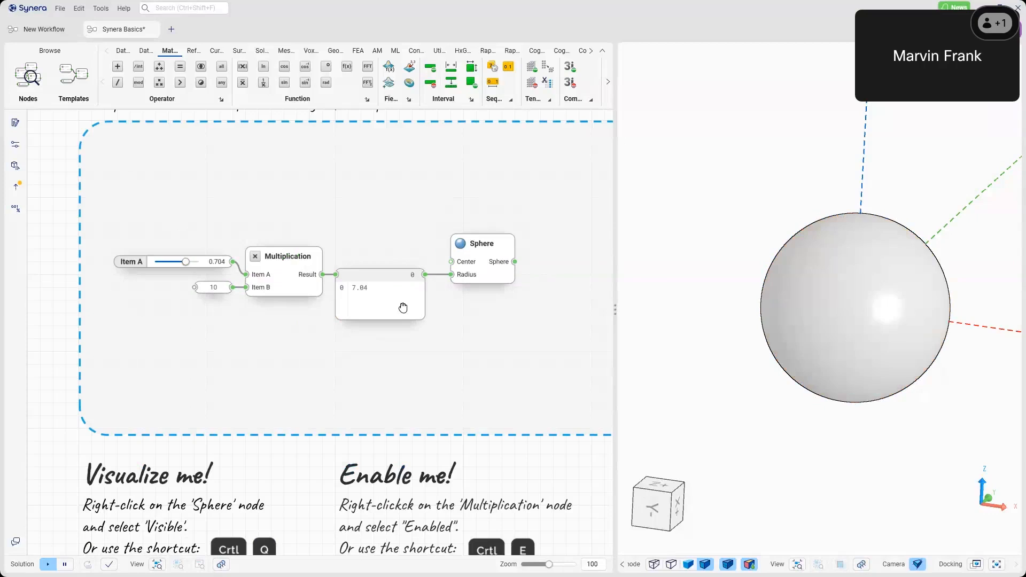
middle_drag(480, 306, 403, 308)
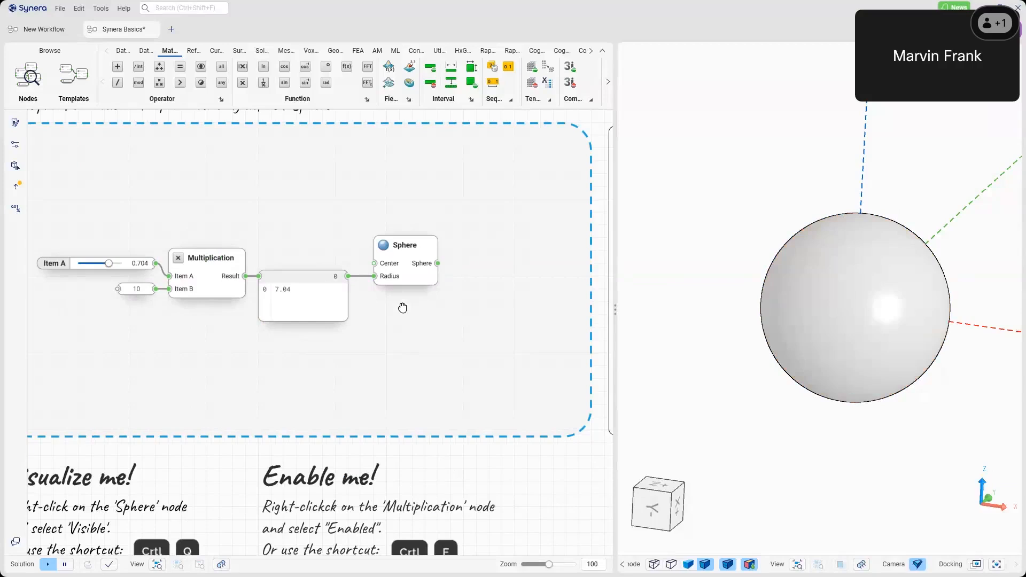
middle_drag(403, 307, 434, 268)
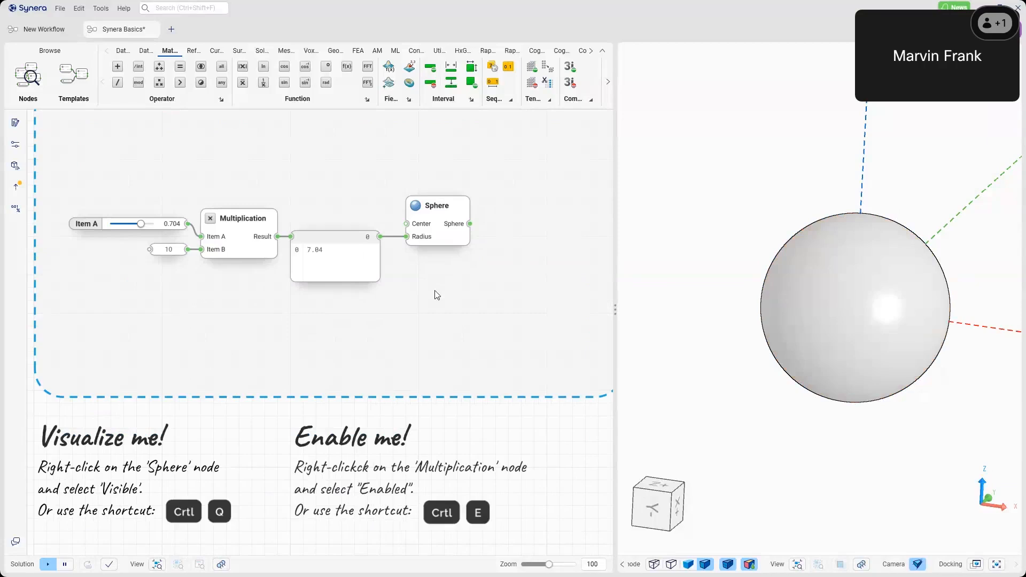
middle_drag(437, 295, 441, 295)
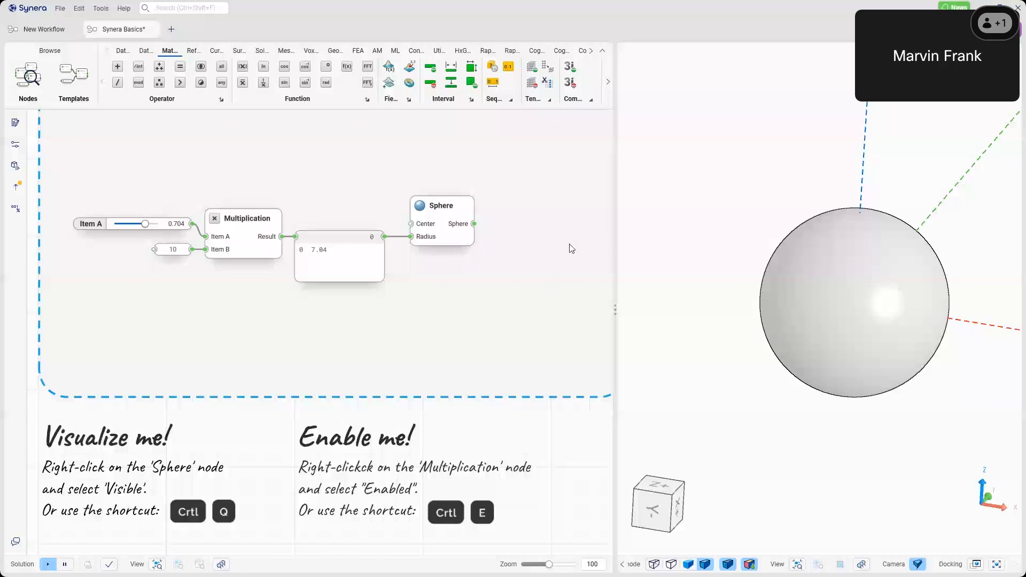
click(448, 207)
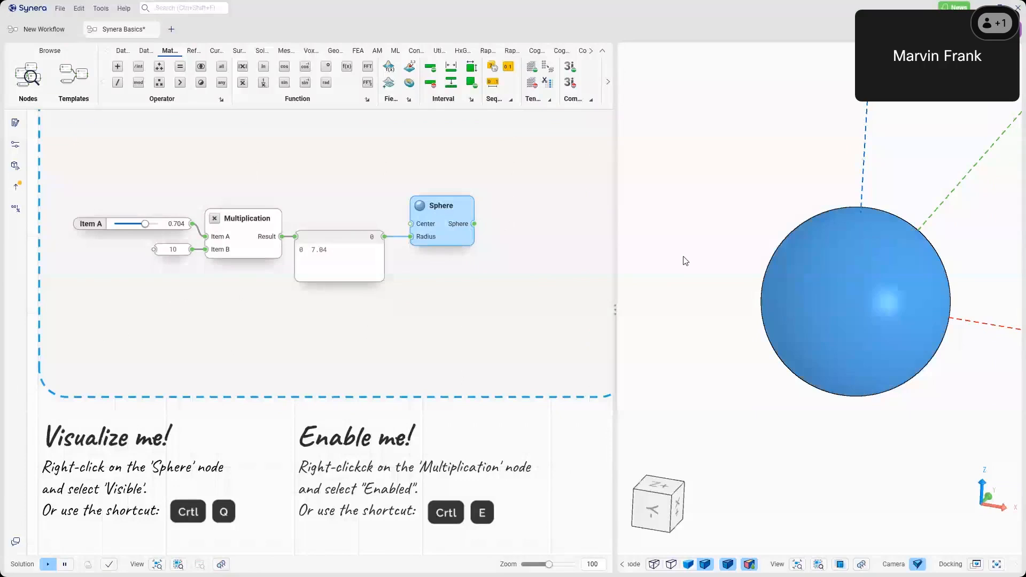
right_click(443, 227)
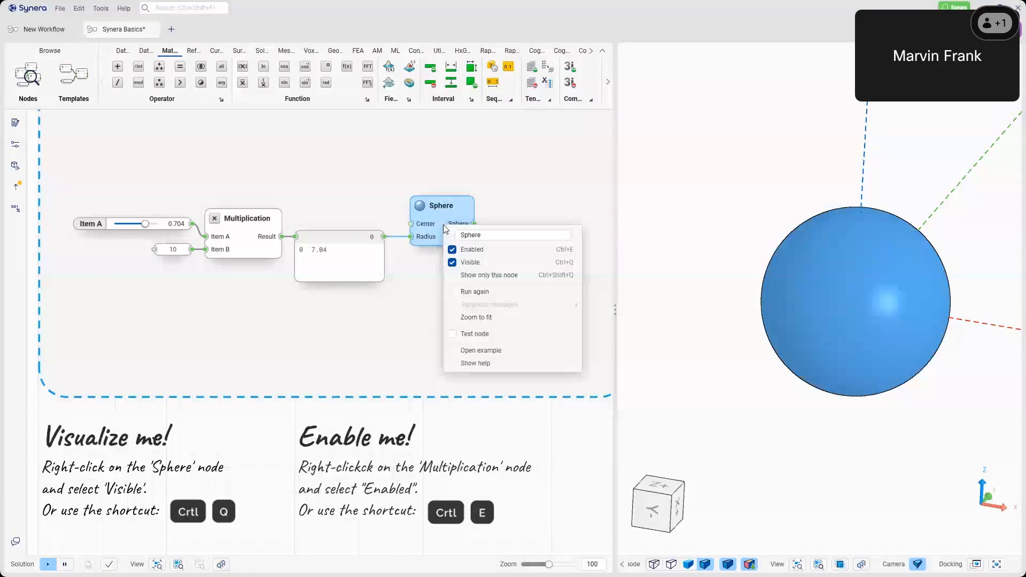
click(470, 262)
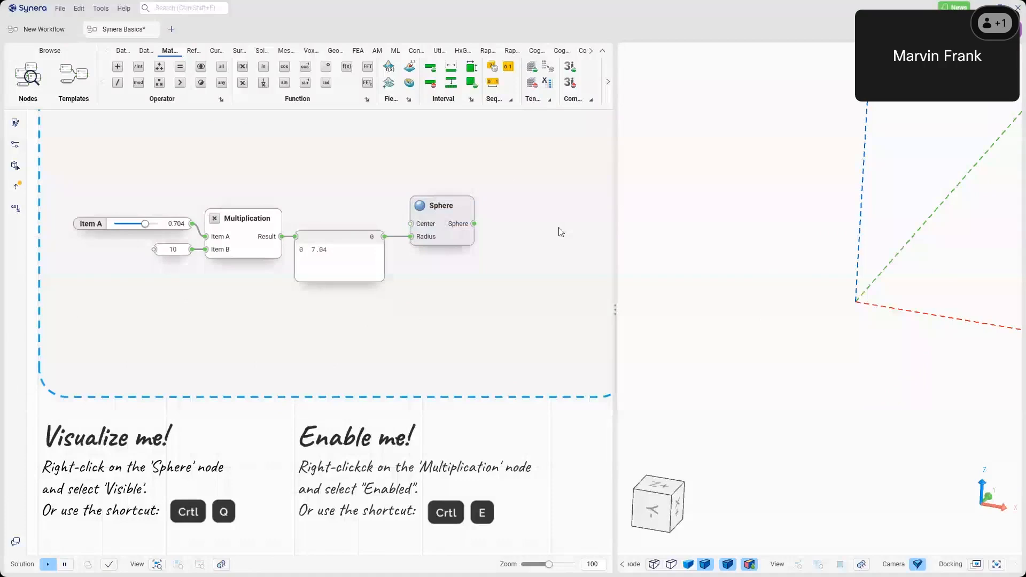
- Toggle the Sphere node's visibility on and off again
click(436, 221)
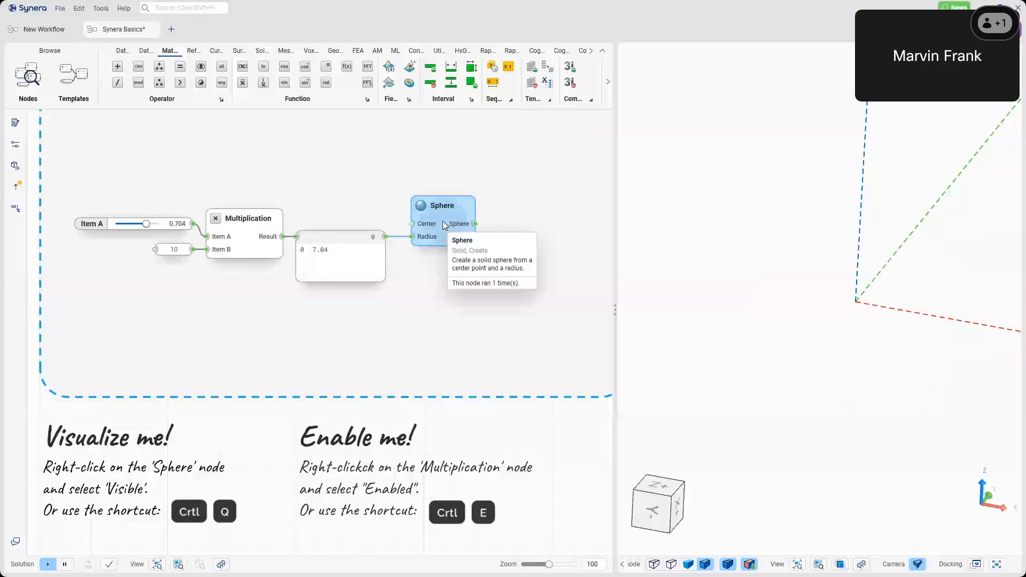
key(ctrl+q)
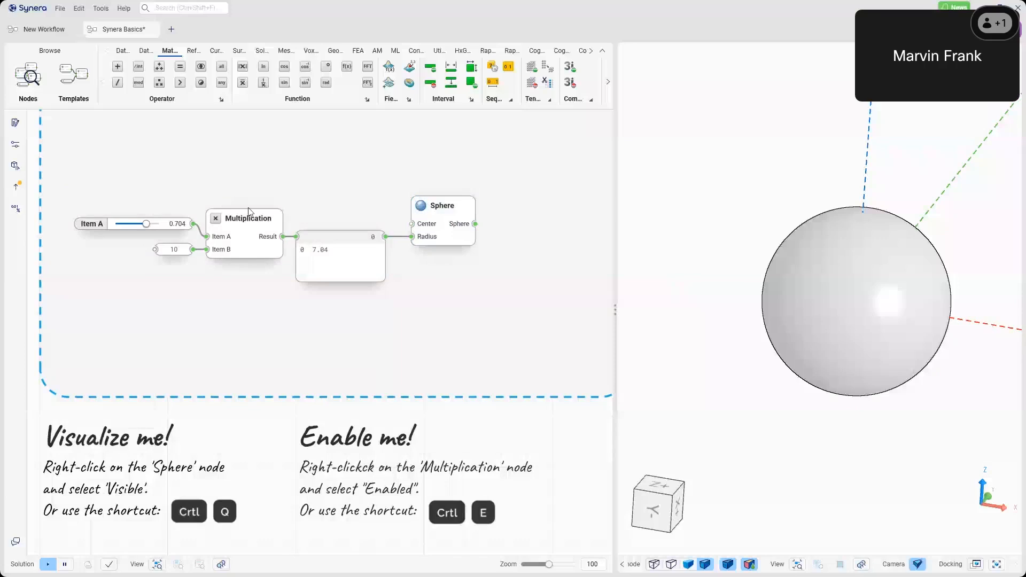
key(ctrl+q)
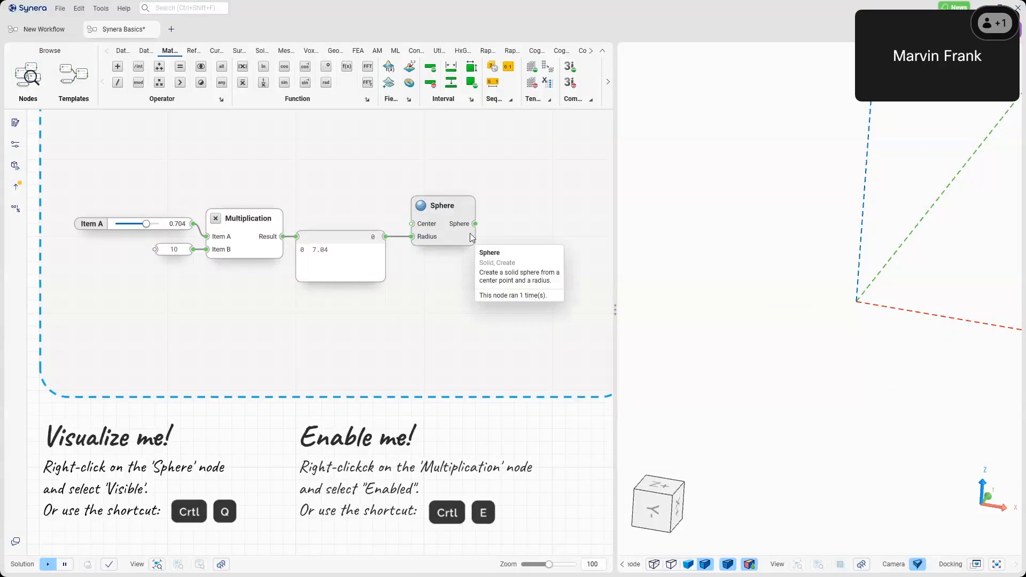
- Disable the Sphere node, lower the Item A slider to about 0.643, and restore the node to enabled and visible
key(ctrl+e)
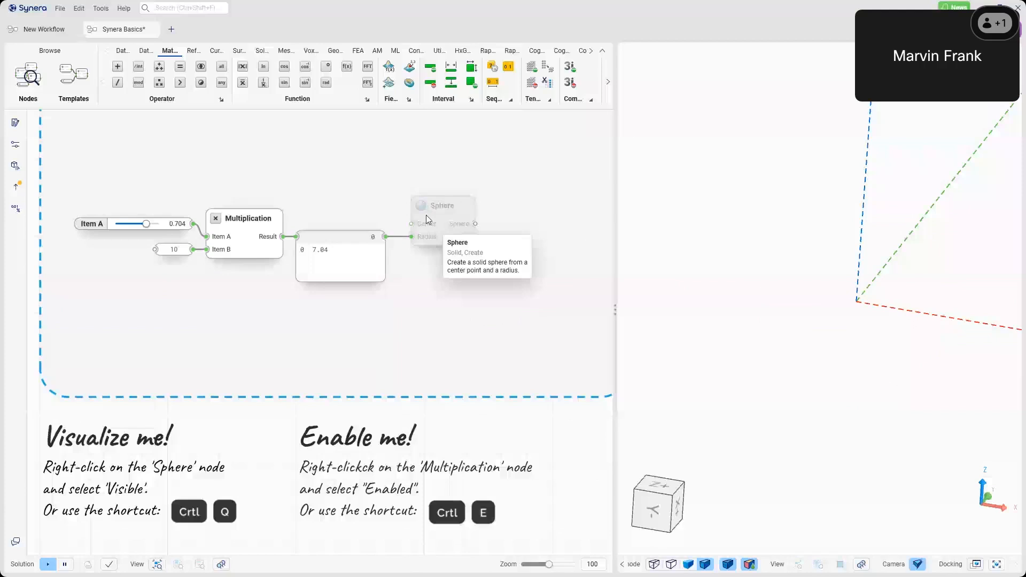
click(446, 223)
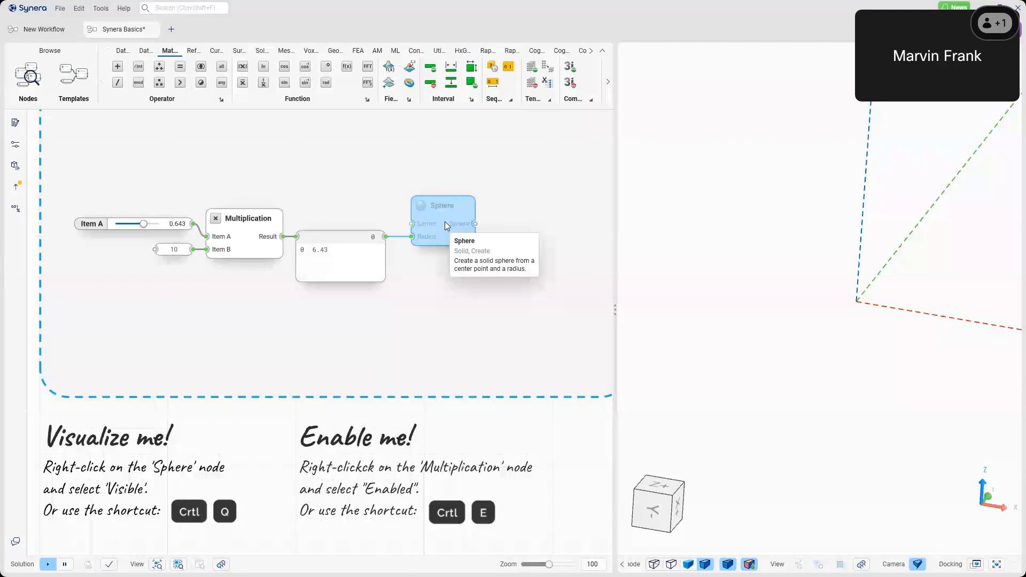
key(ctrl+q)
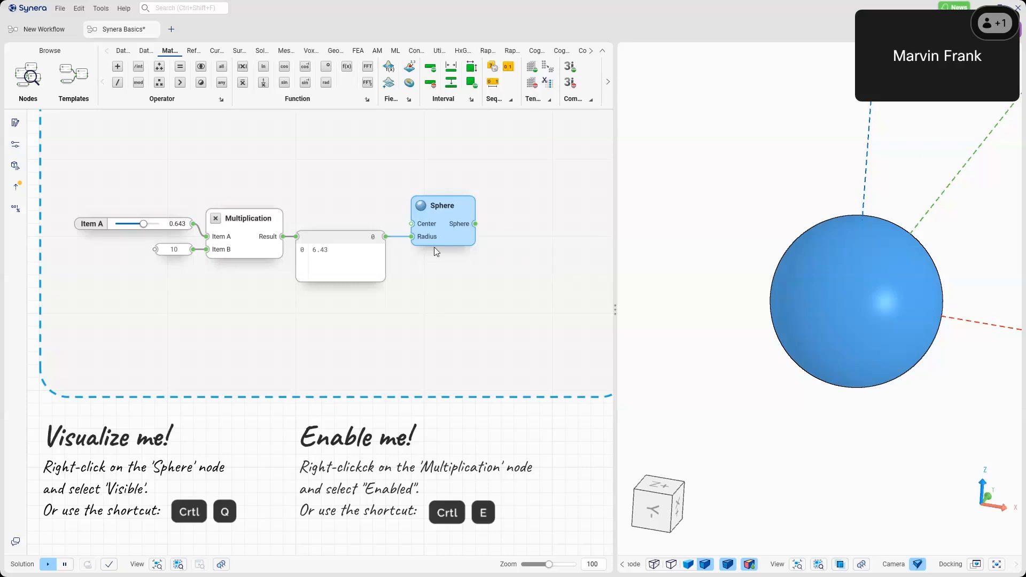
- Open the Sphere node's help, read its description, inputs, outputs and usage, and close it
right_click(444, 221)
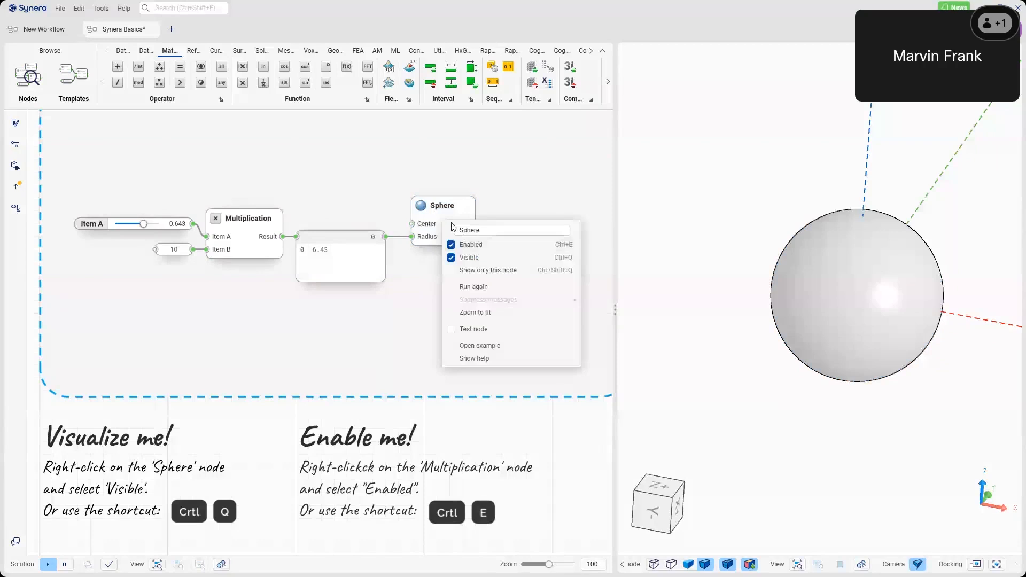
right_drag(546, 253, 494, 253)
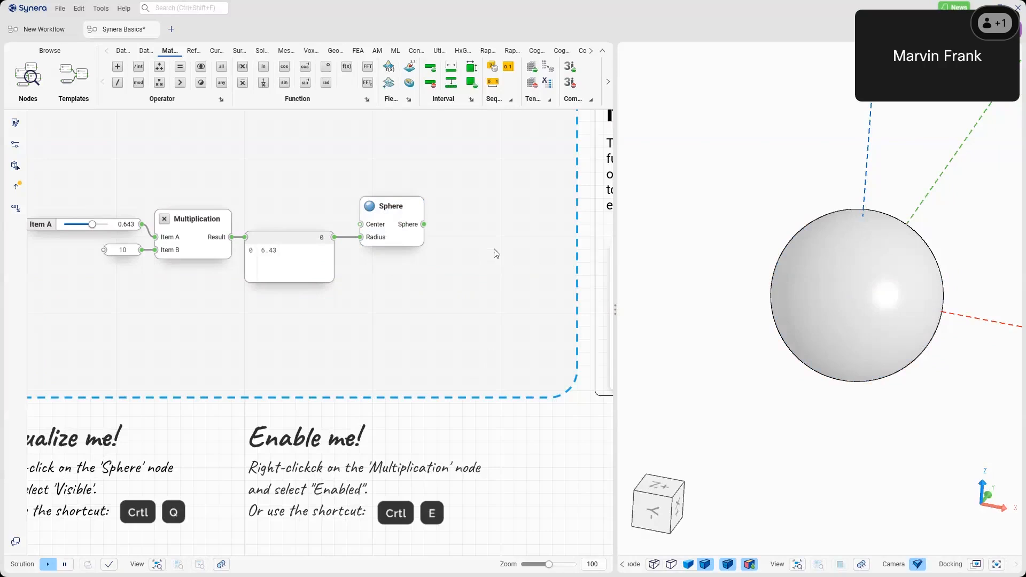
right_drag(496, 253, 292, 298)
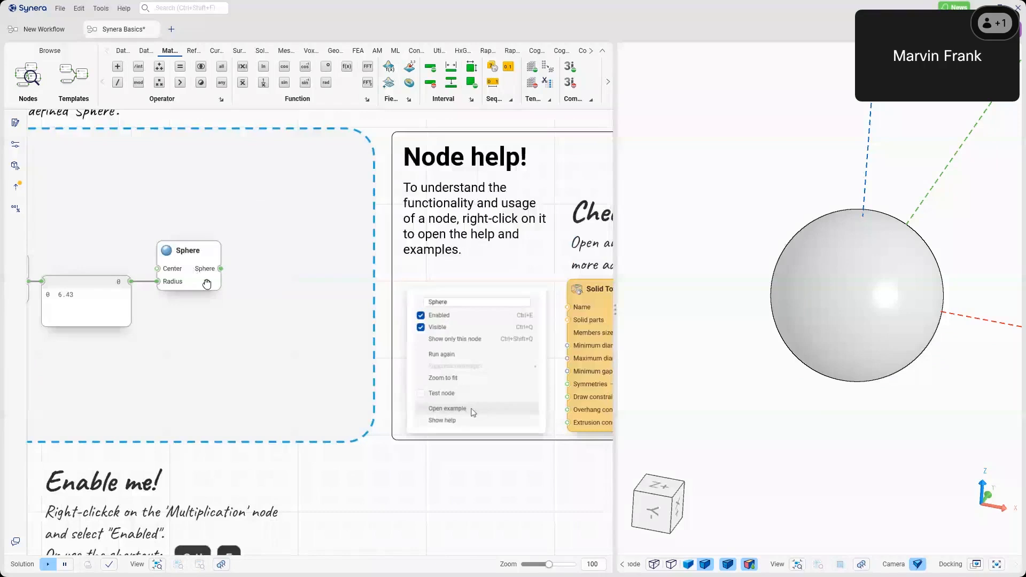
right_drag(207, 283, 104, 287)
right_click(91, 271)
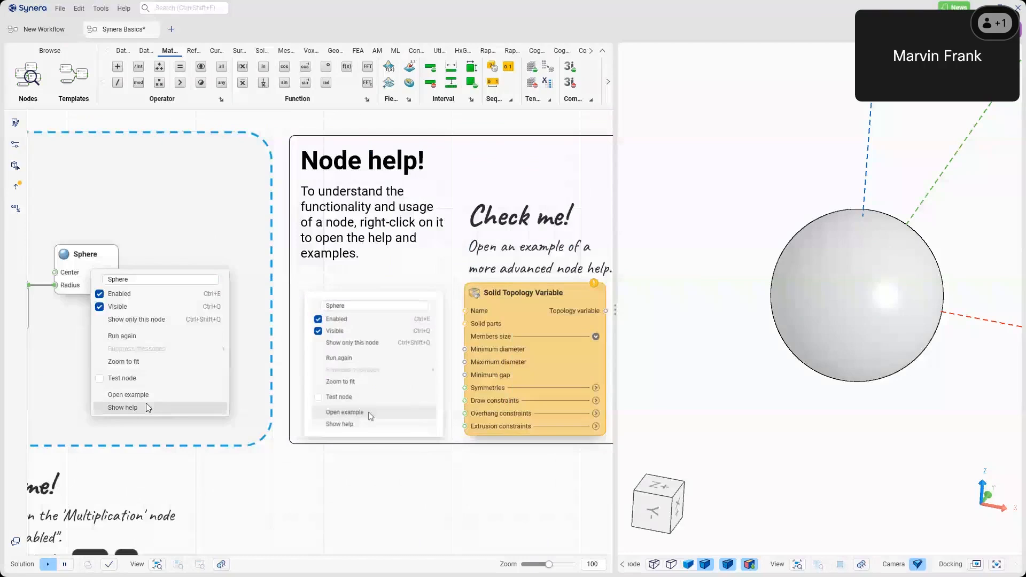
click(146, 406)
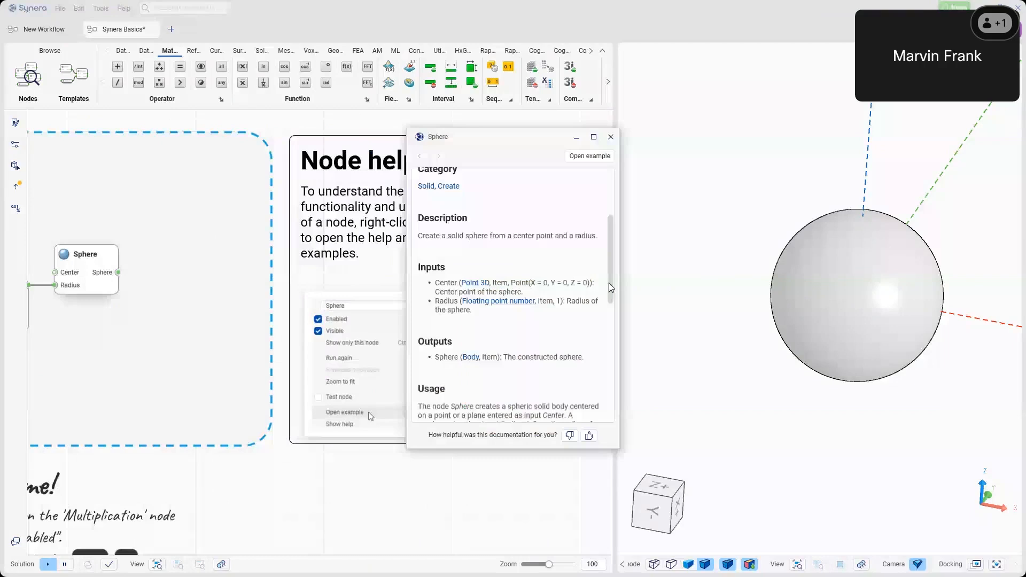
key(Escape)
- Open the help of the Solid Topology Variable node in the Node help section and read its outputs and usage
right_click(527, 312)
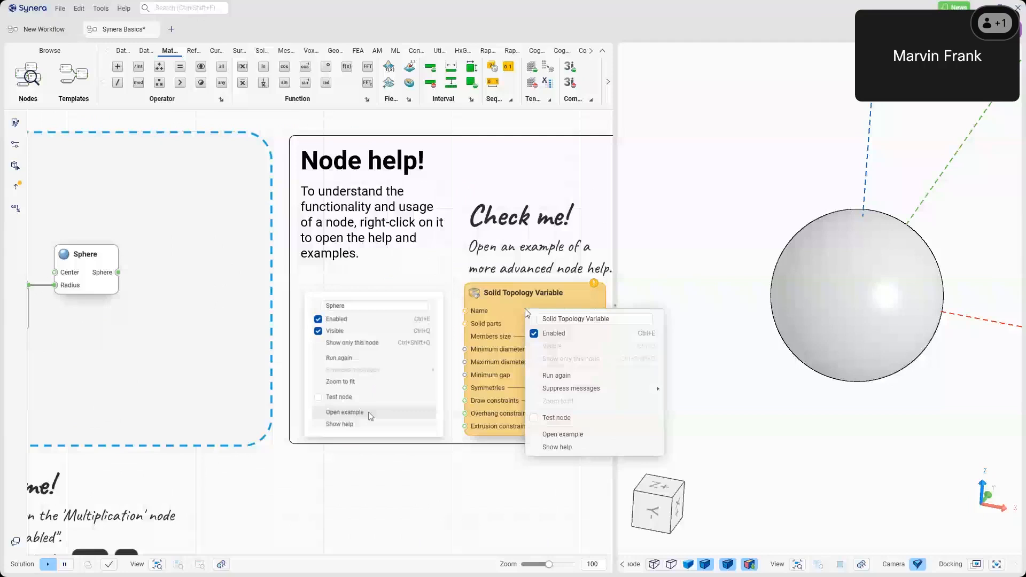
click(557, 447)
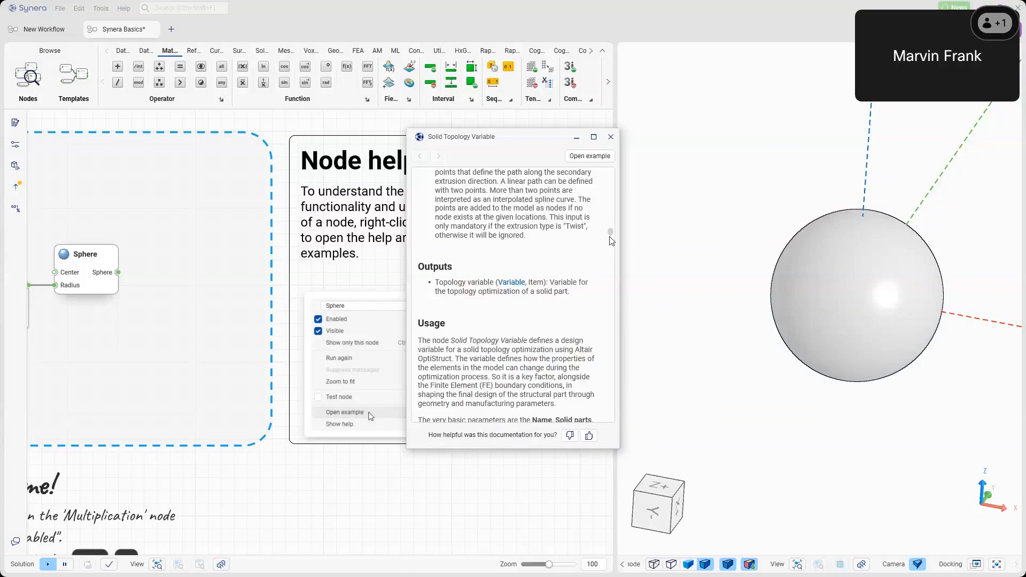
drag(612, 241, 611, 245)
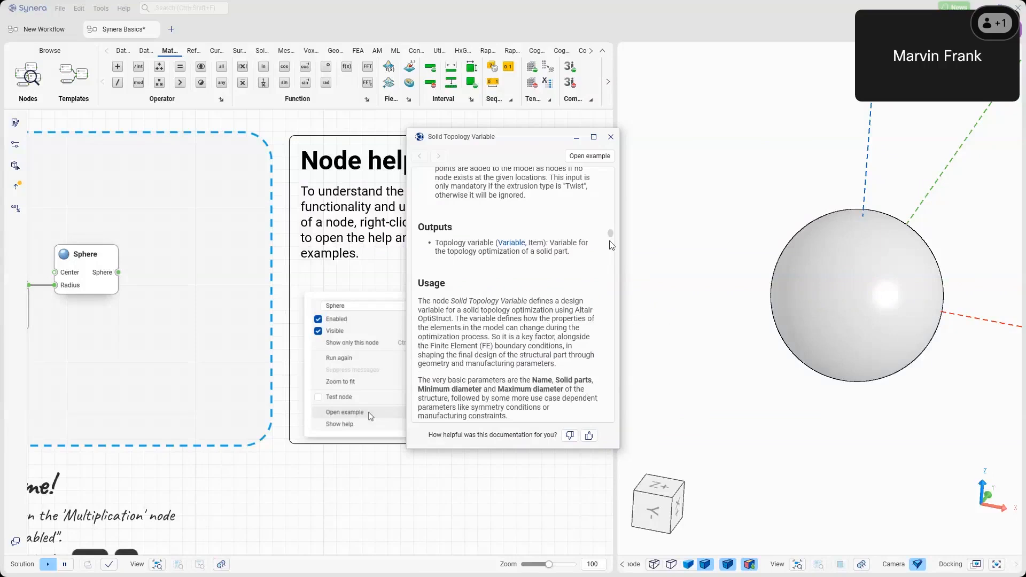
- Open the Solid Topology Variable node's example and copy its nodes into the Synera Basics workflow above the Node help section
click(533, 455)
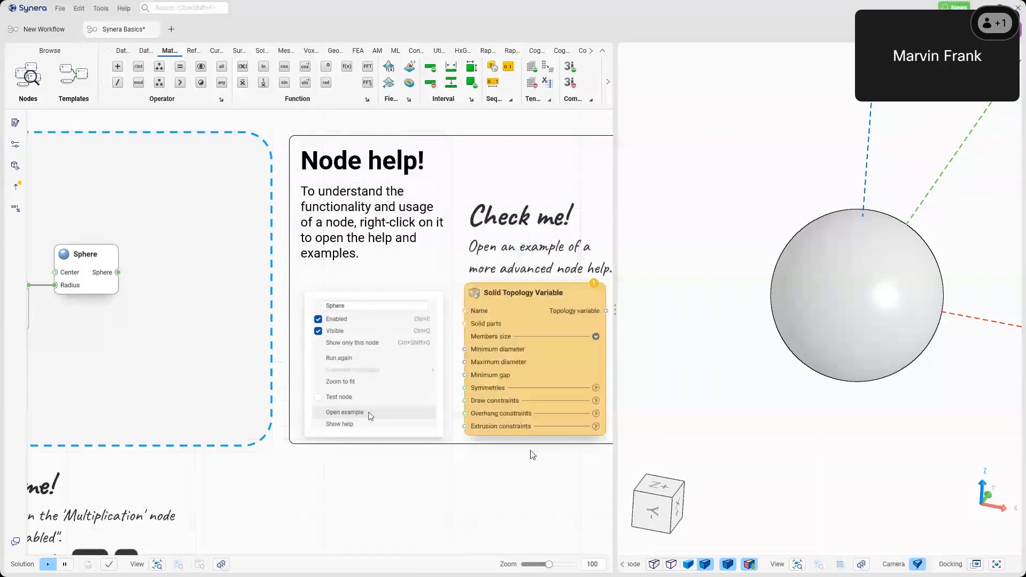
right_click(521, 307)
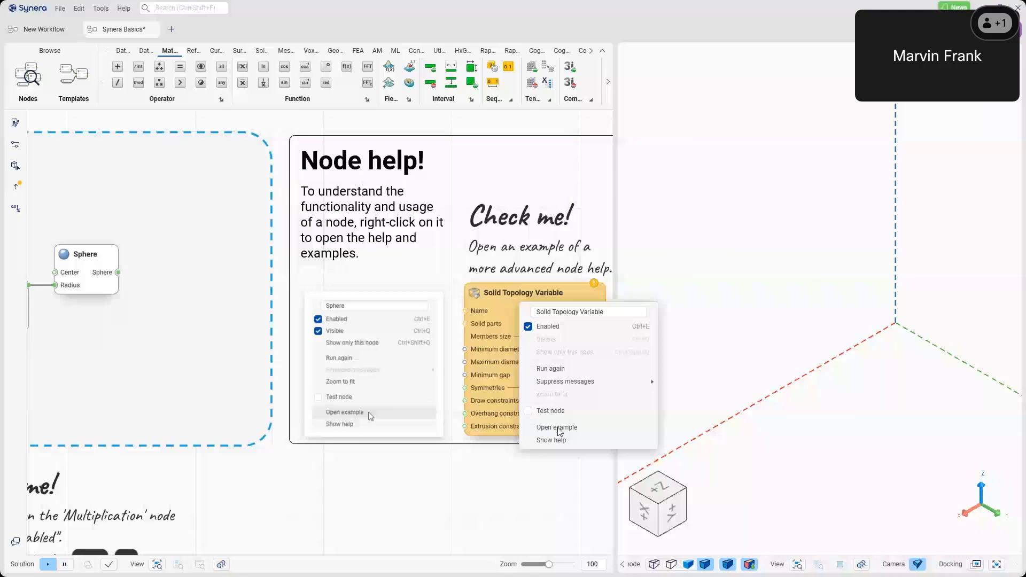
click(556, 427)
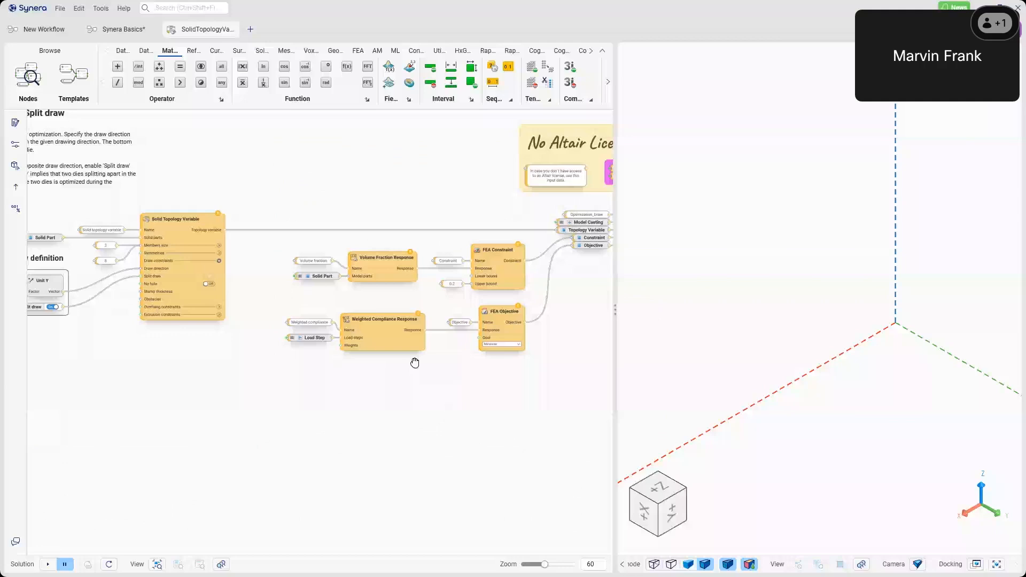
key(ctrl+v)
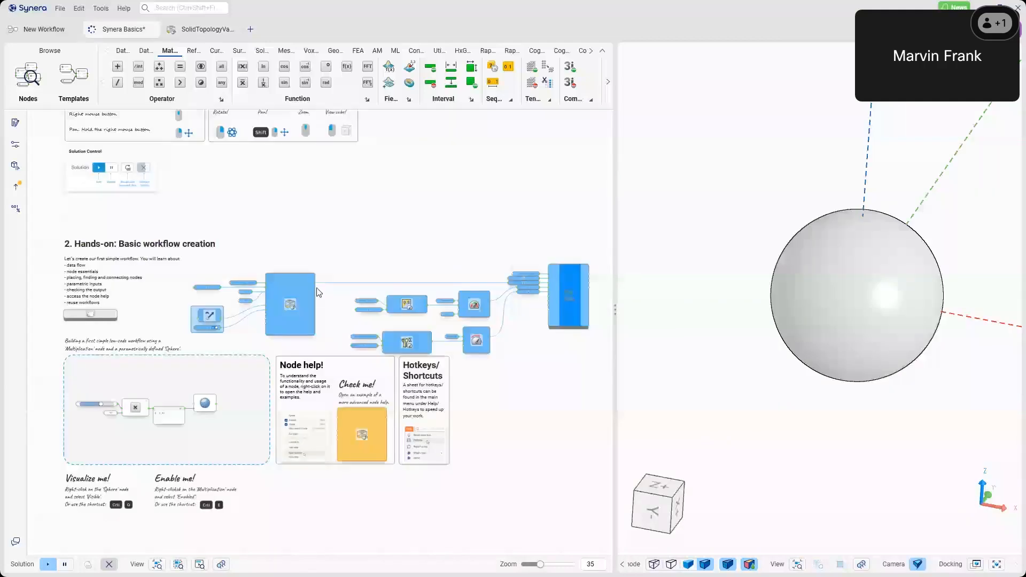
drag(317, 292, 344, 274)
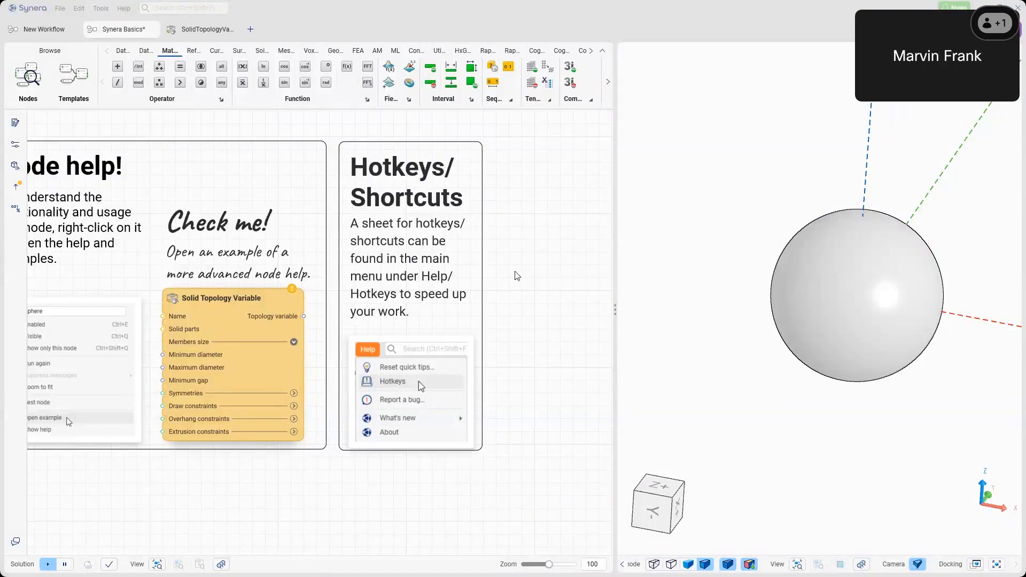
- Find the Polygon node in the Node Browser, read its description, place it in section 3.1 and connect it to the Curve container
scroll(518, 275, down, 5)
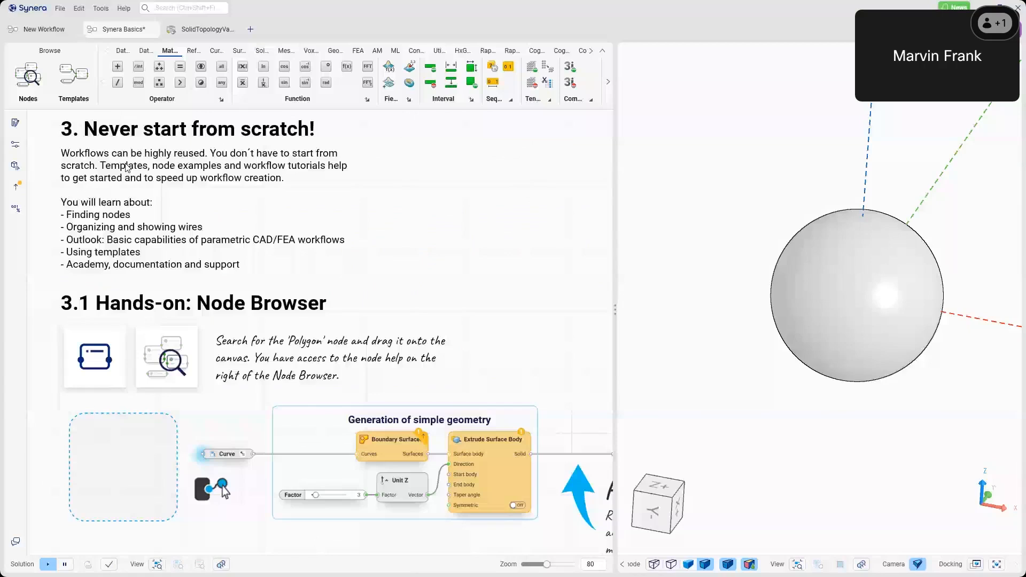
click(30, 79)
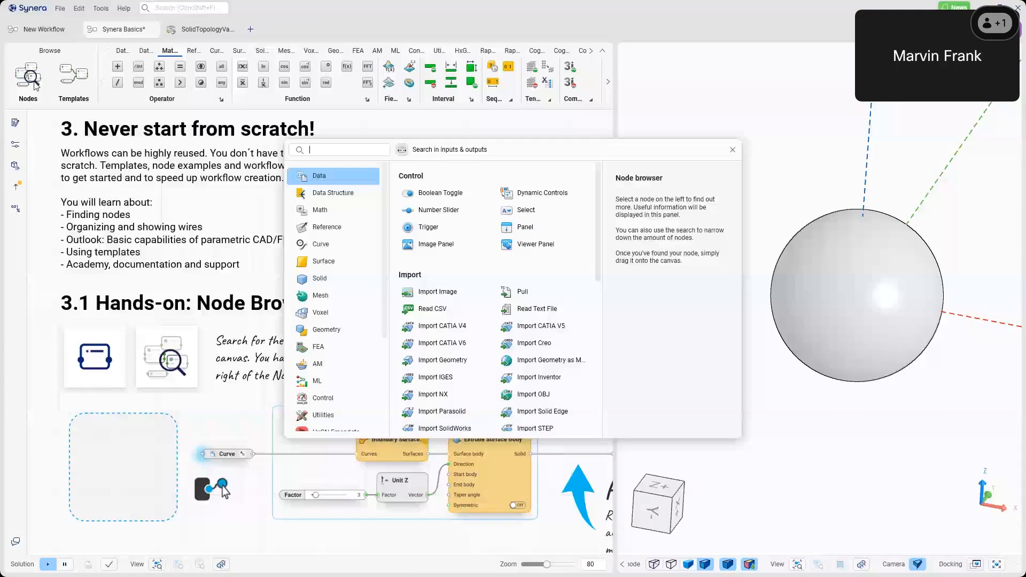
text(polyg)
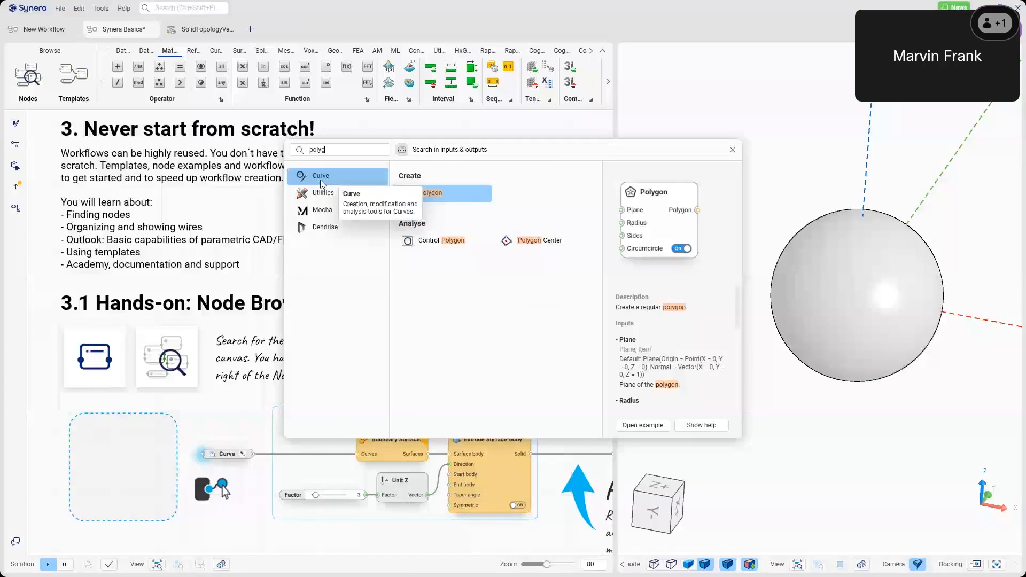
scroll(672, 352, down, 5)
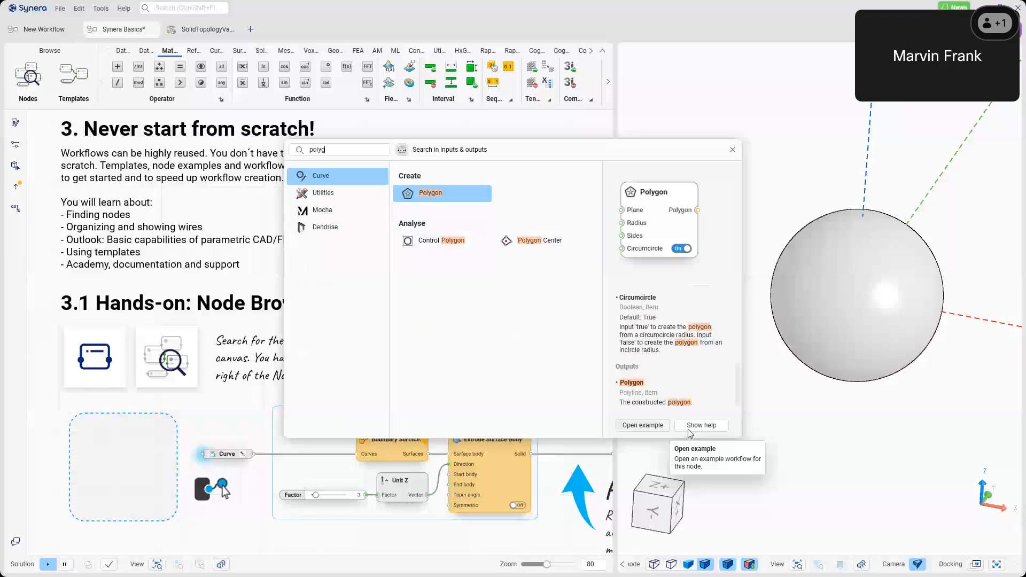
drag(439, 194, 222, 464)
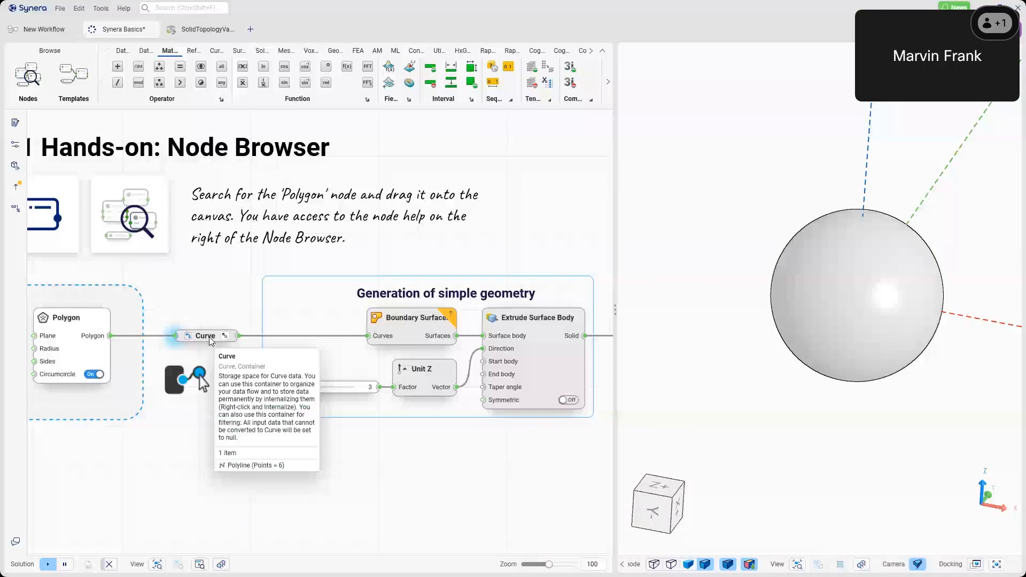
- Show the full list of Curve creation nodes, close it, and hide the sphere in the viewer
click(216, 50)
click(212, 100)
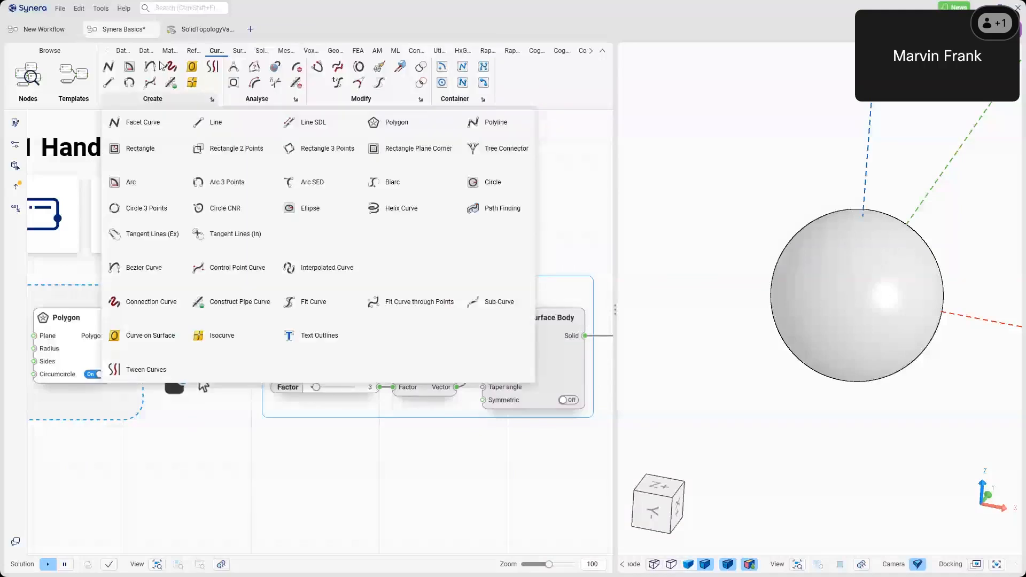
click(827, 305)
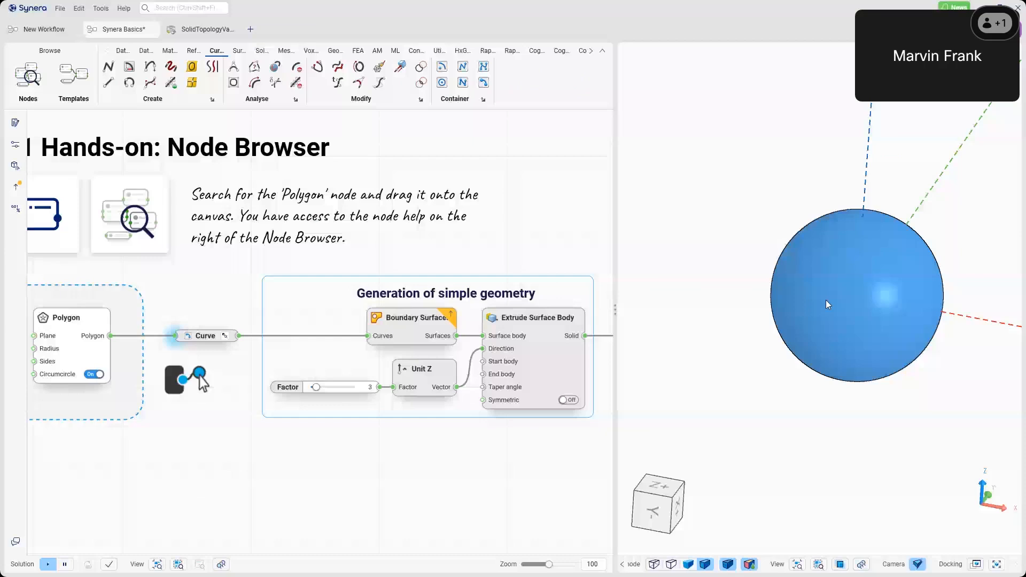
key(Delete)
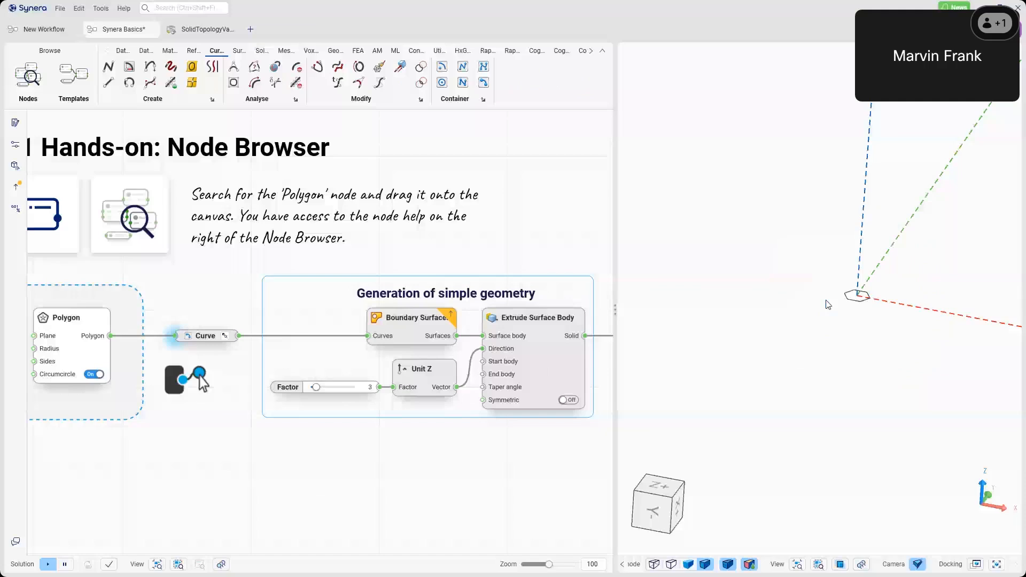
- Set the wire between Extrude Surface Body and Solid Body (Polygon) to Faint, and hide the wires on both sides of the container
scroll(827, 304, up, 6)
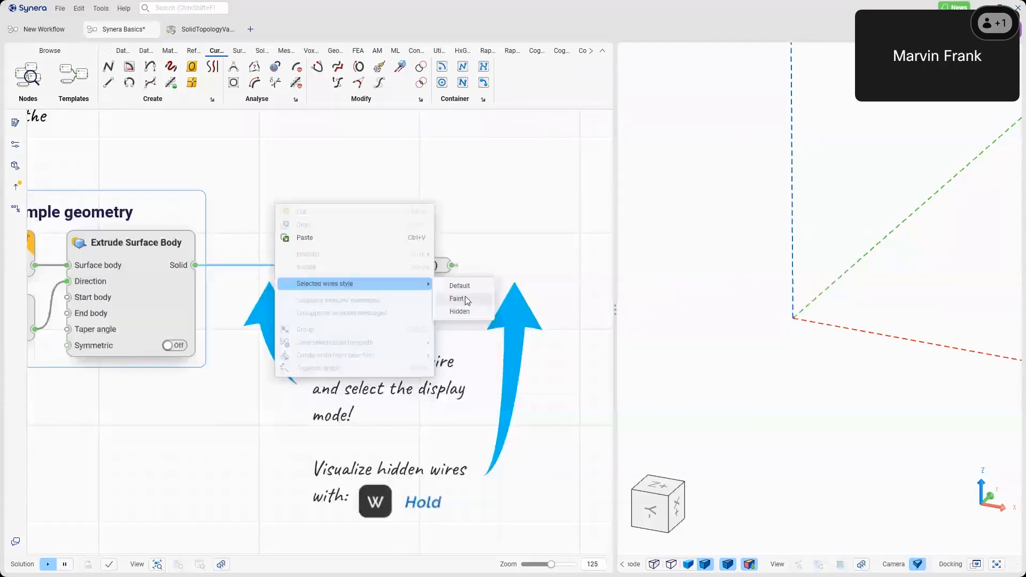
click(457, 299)
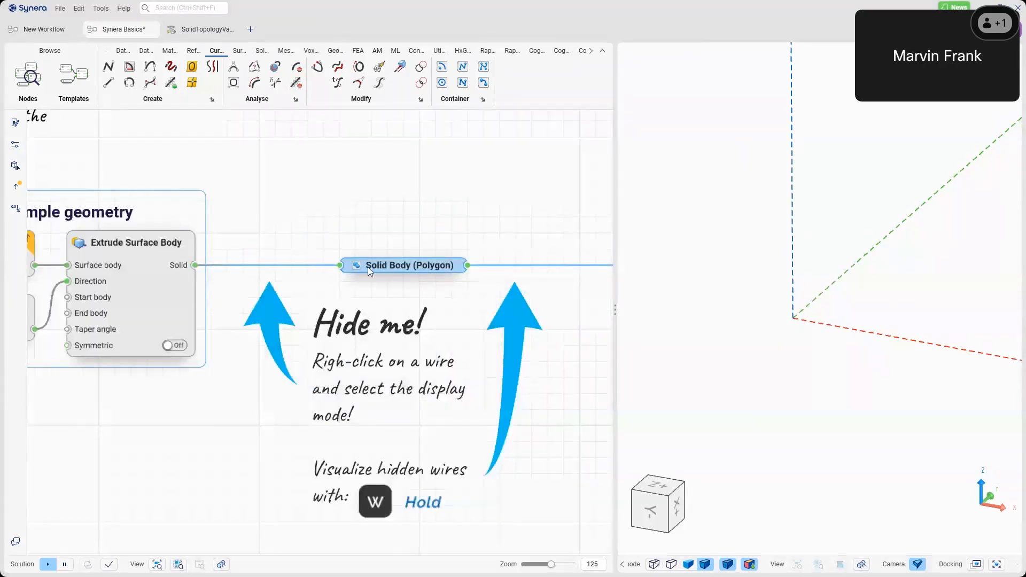
drag(368, 267, 364, 267)
click(282, 266)
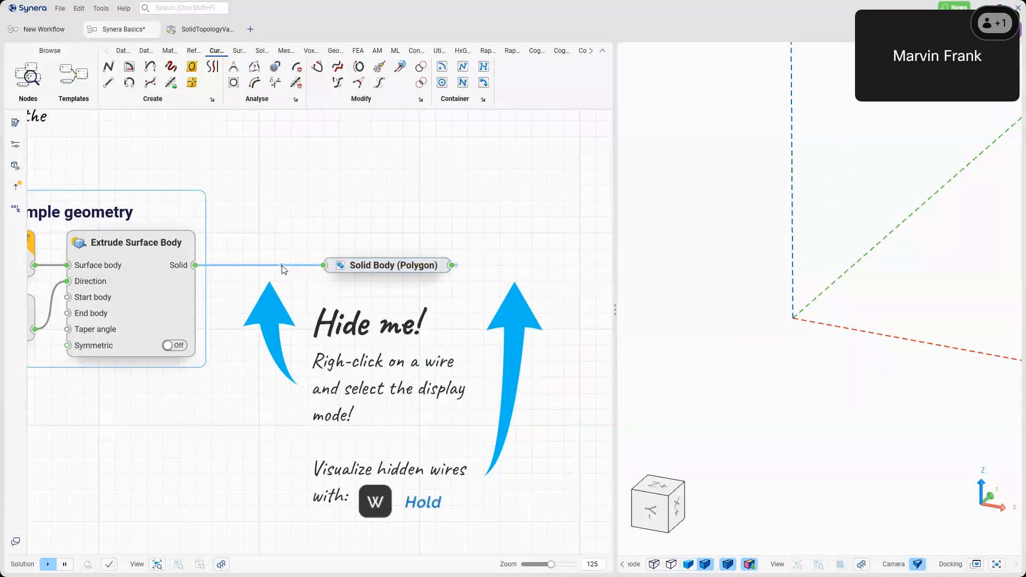
click(302, 211)
scroll(366, 275, up, 1)
drag(300, 278, 270, 198)
right_click(269, 199)
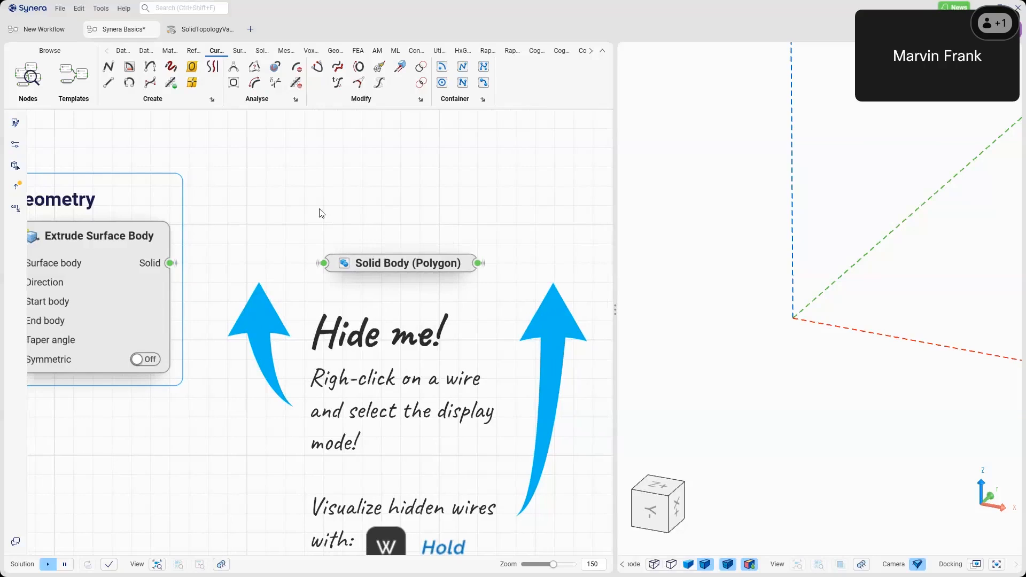
- Temporarily reveal the hidden wires on both sides of the Solid Body (Polygon) container
key(w)
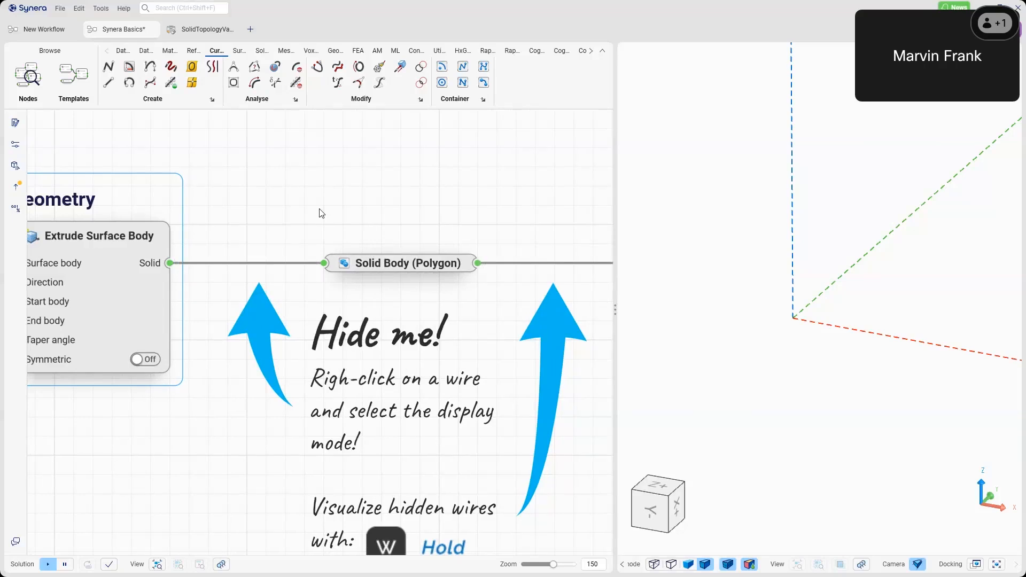
right_click(320, 210)
click(322, 211)
right_drag(413, 156, 315, 174)
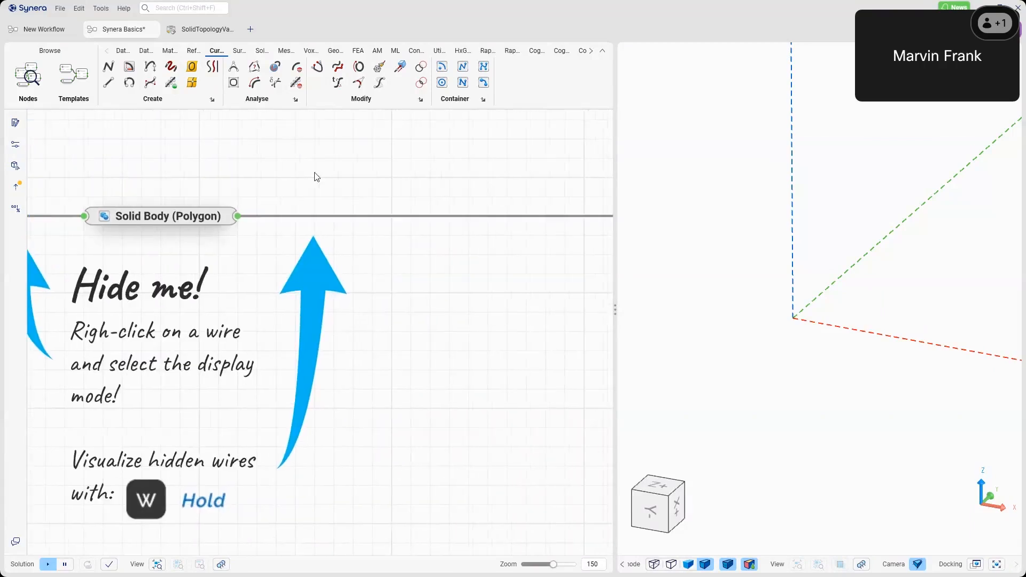
key(w)
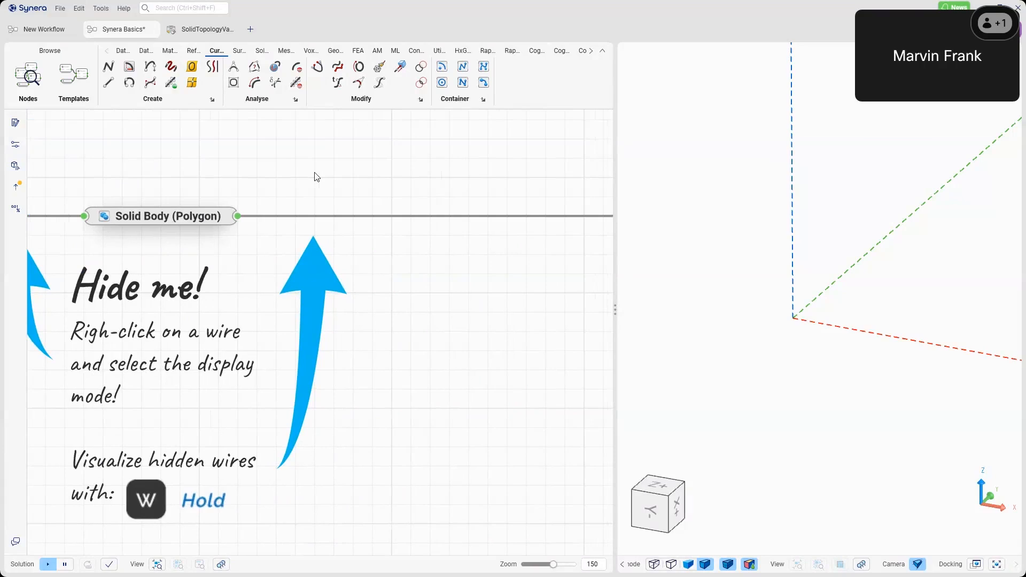
- Jump along the outgoing Solid Body (Polygon) wire to its end in the Parametric FEA section and trace its course across the canvas
double_click(306, 217)
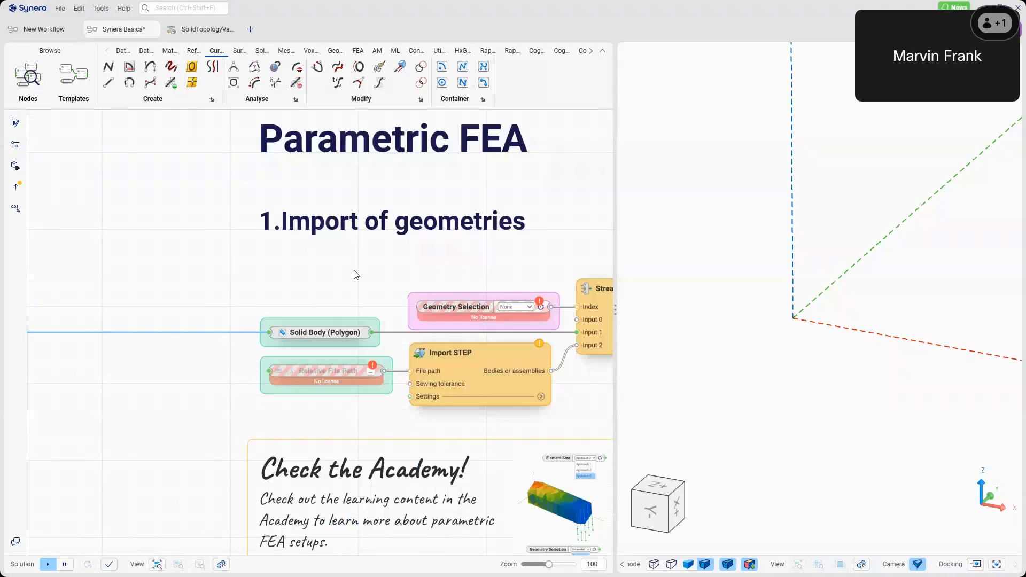
scroll(323, 283, down, 5)
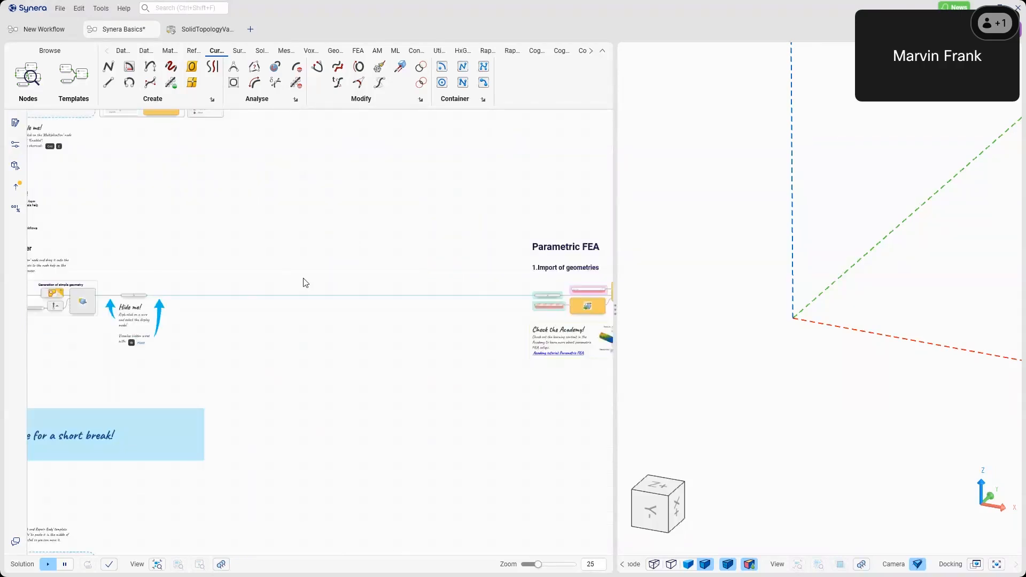
scroll(428, 289, down, 2)
right_drag(479, 292, 255, 294)
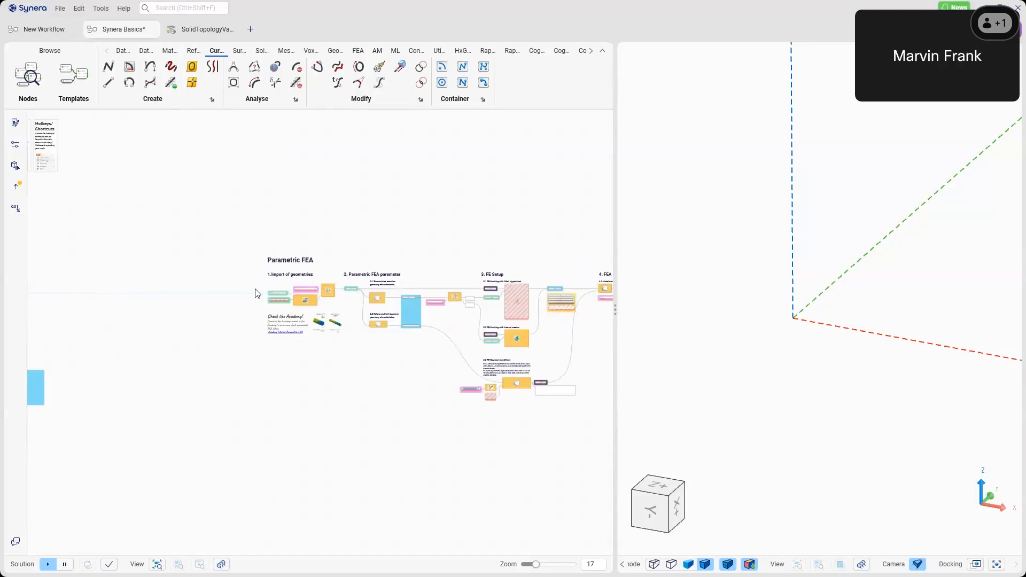
right_drag(69, 302, 279, 298)
drag(325, 296, 323, 296)
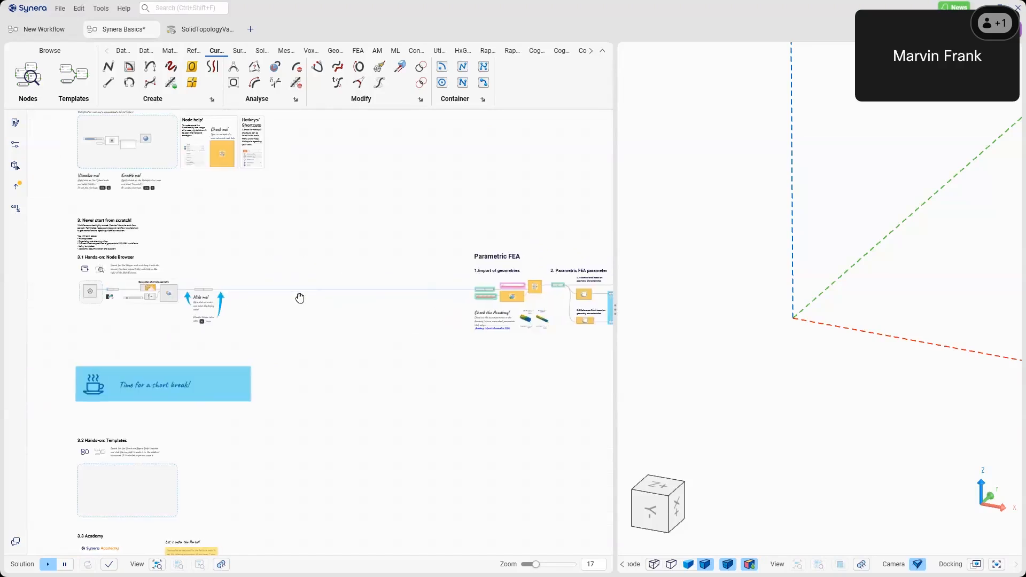
drag(474, 296, 348, 300)
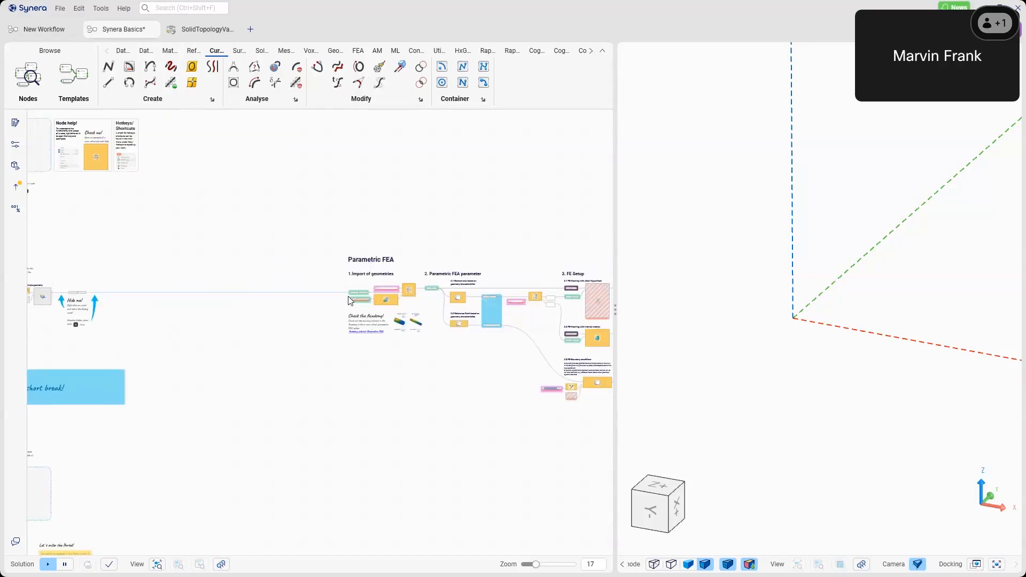
- Run the Relative File Path, Geometry Selection and Gate nodes again, along with the note node in the FE Setup solid mesh group
scroll(348, 296, up, 8)
right_click(342, 308)
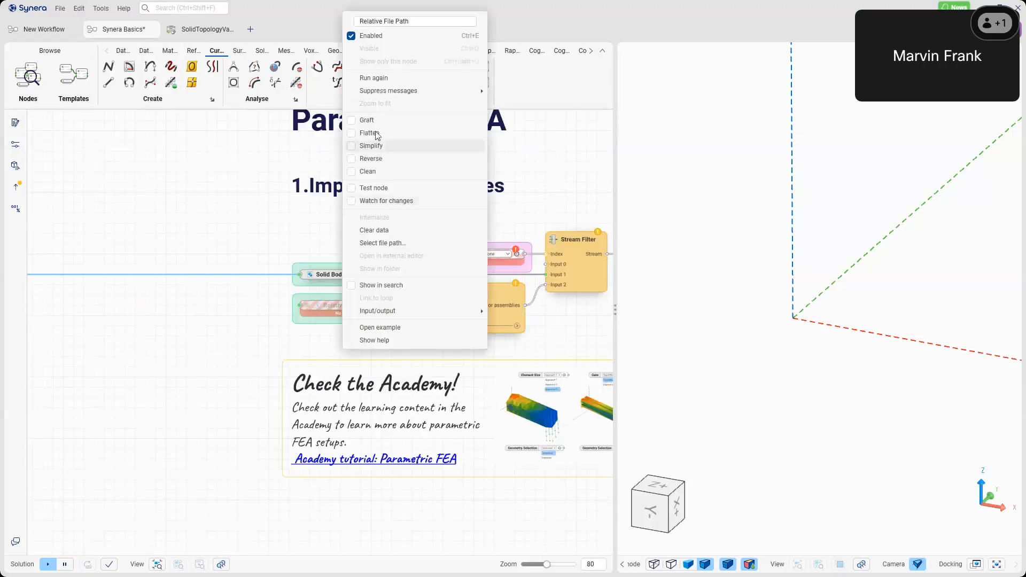
click(377, 78)
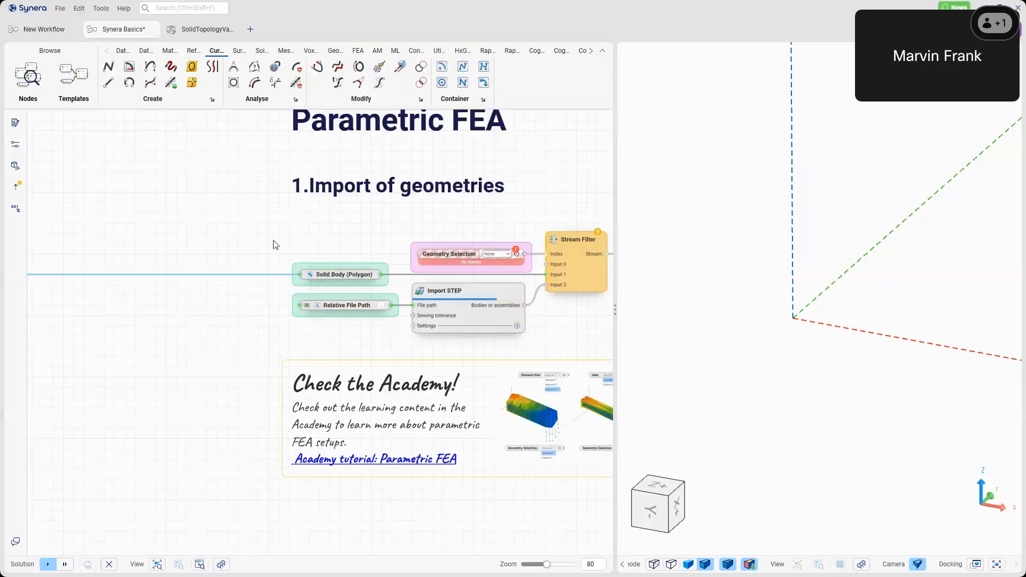
right_drag(438, 252, 251, 228)
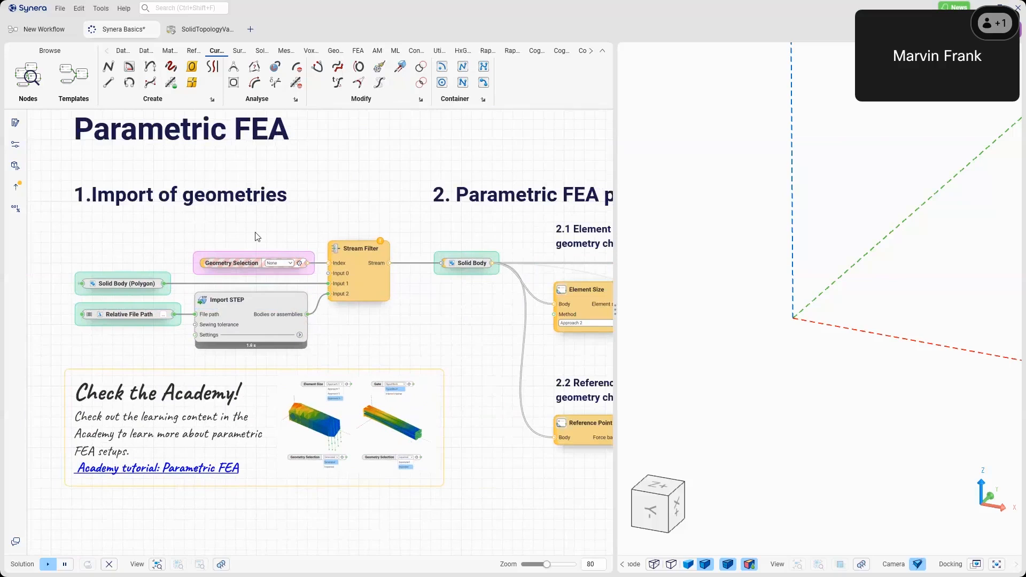
right_click(381, 316)
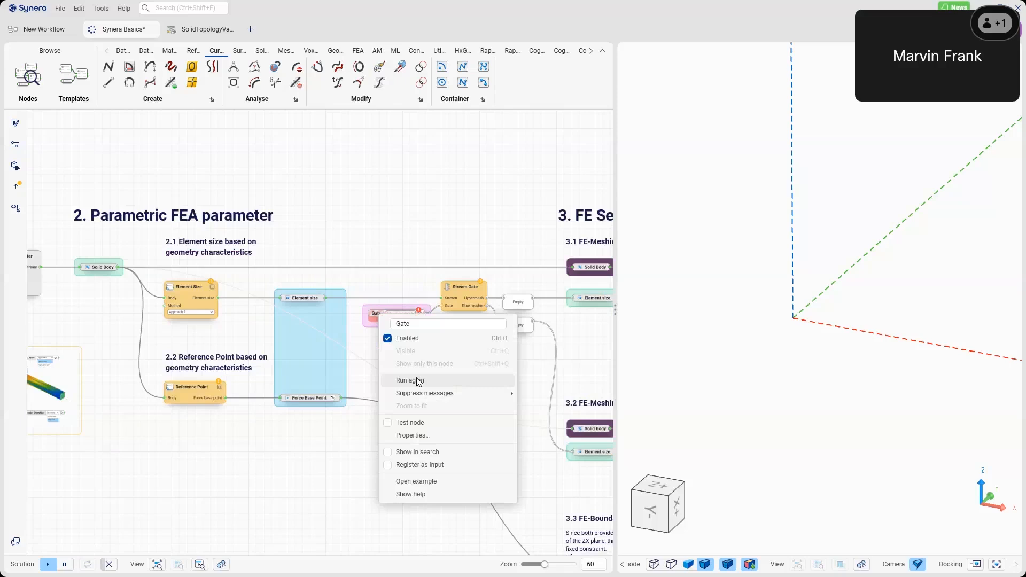
click(417, 378)
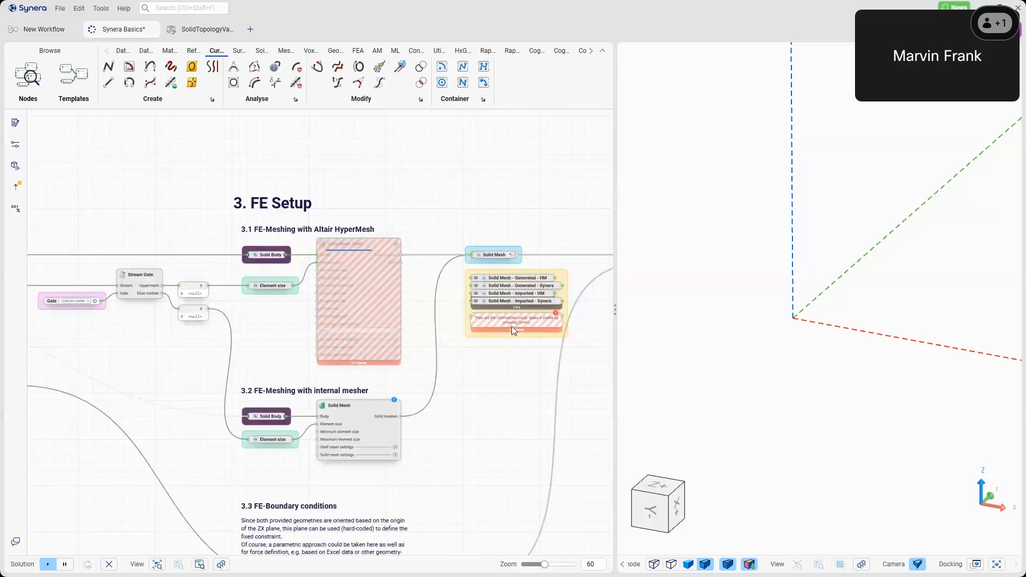
right_click(511, 326)
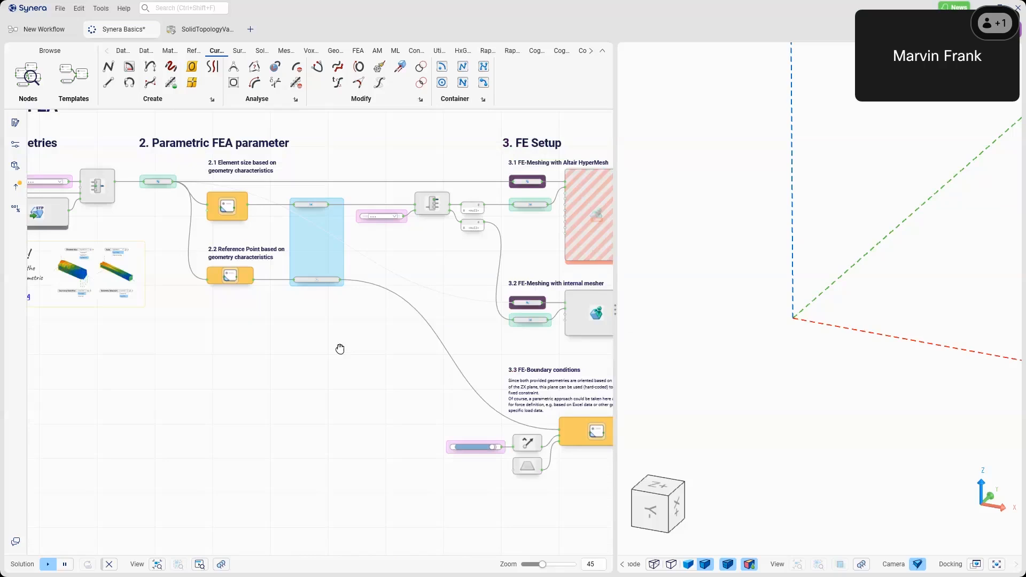
- Stop the running solution and look over the Parametric FEA workflow from geometry import to FEA
middle_drag(340, 349, 407, 364)
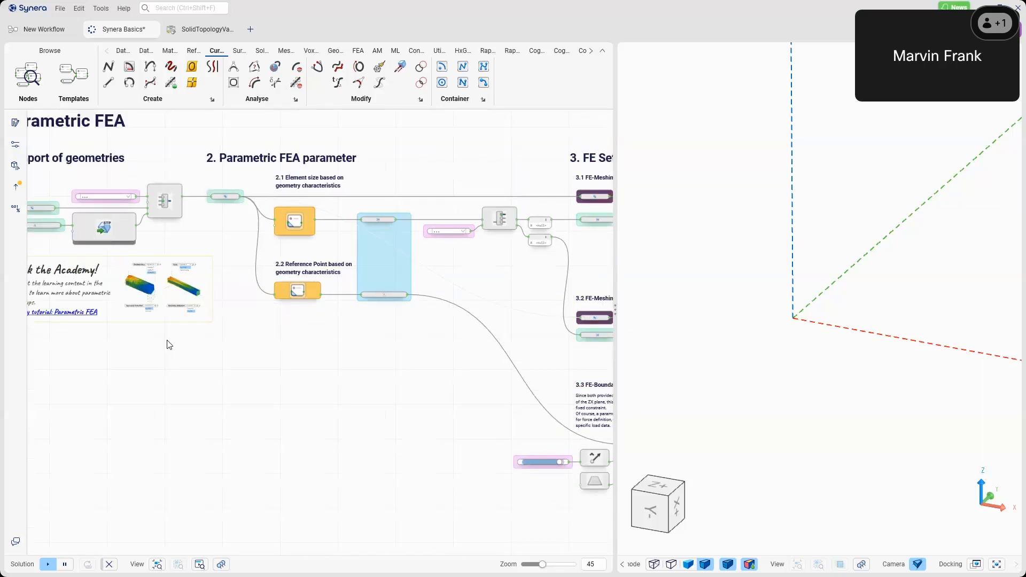
scroll(169, 345, down, 4)
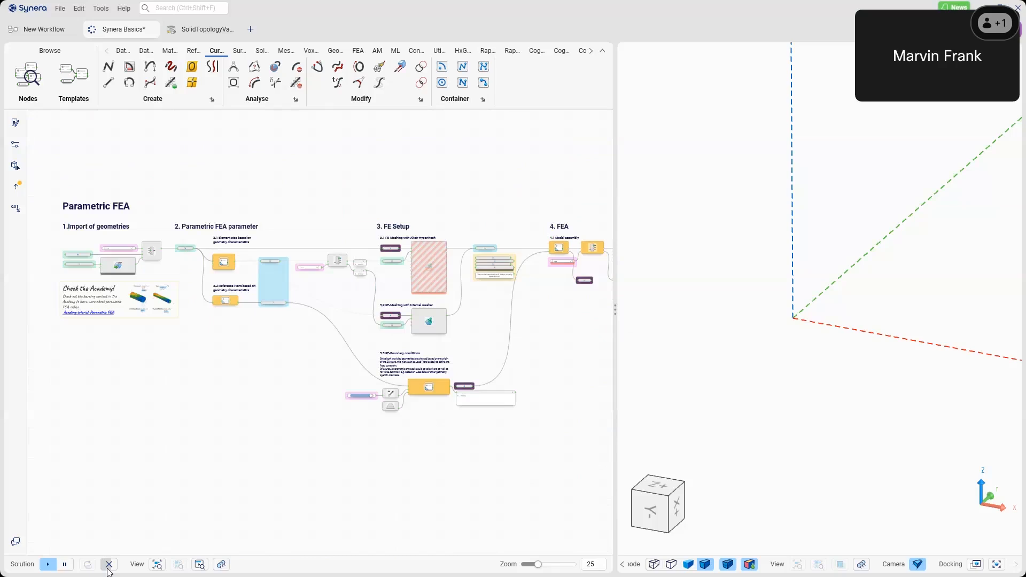
scroll(181, 273, down, 2)
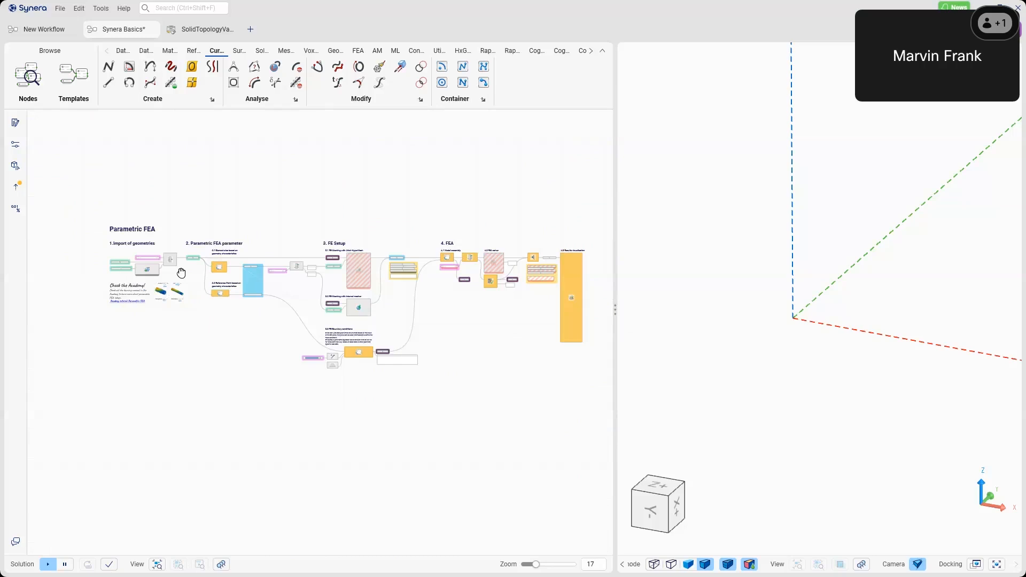
middle_drag(181, 273, 175, 273)
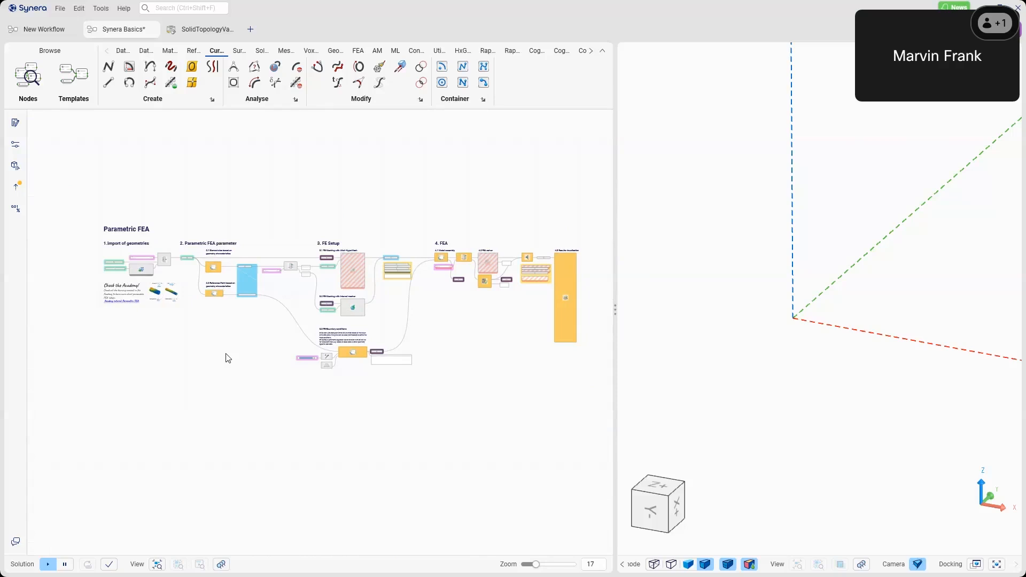
- Examine the geometry import and FEA parameter sections of the Parametric FEA workflow
middle_drag(229, 358, 241, 358)
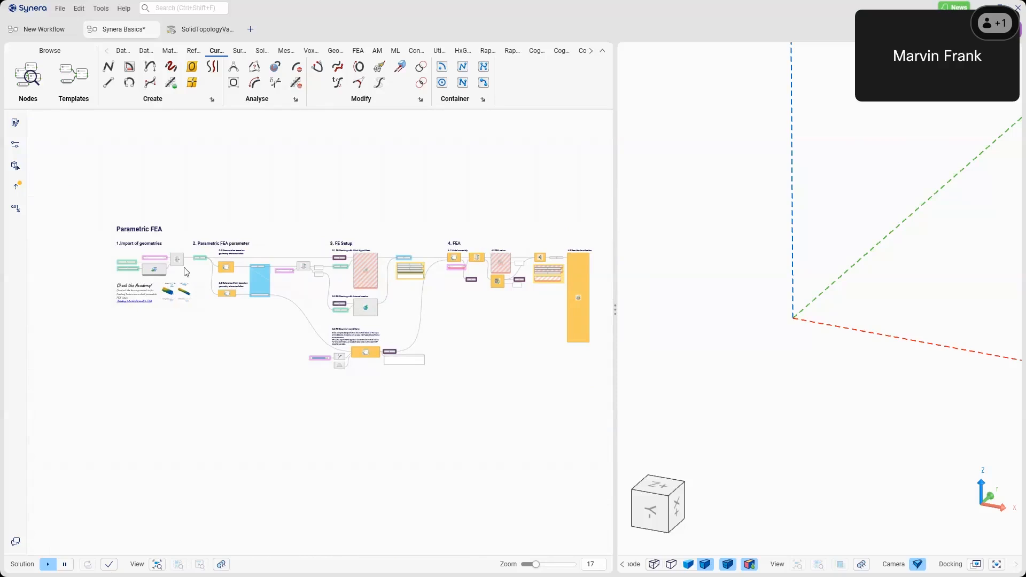
scroll(186, 272, up, 5)
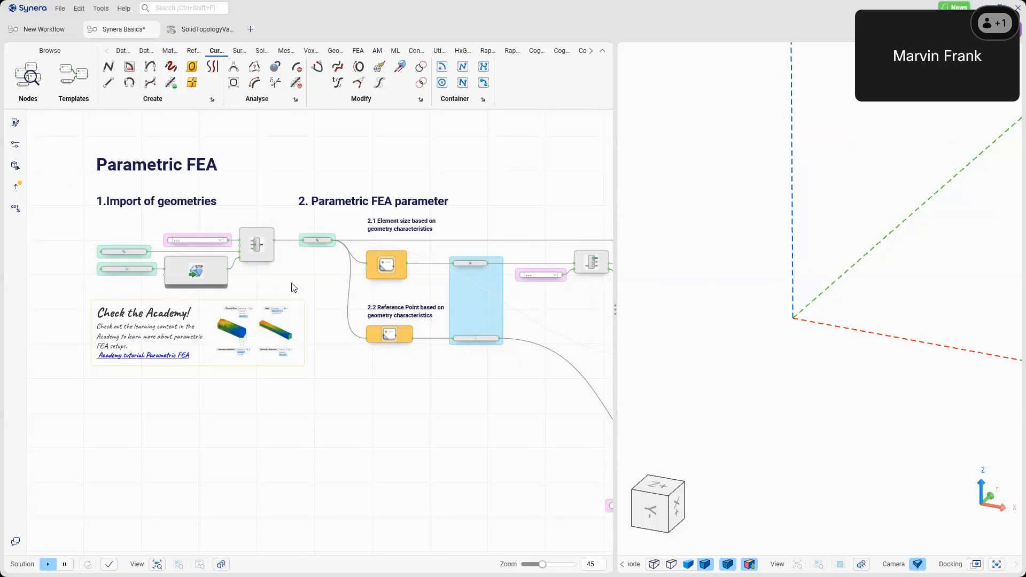
middle_drag(291, 283, 280, 283)
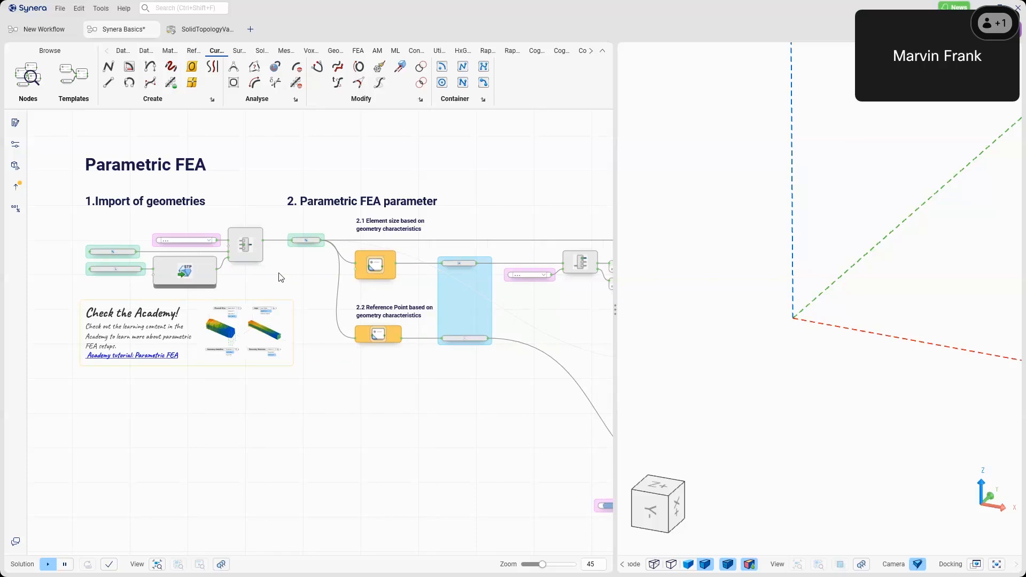
scroll(281, 277, down, 5)
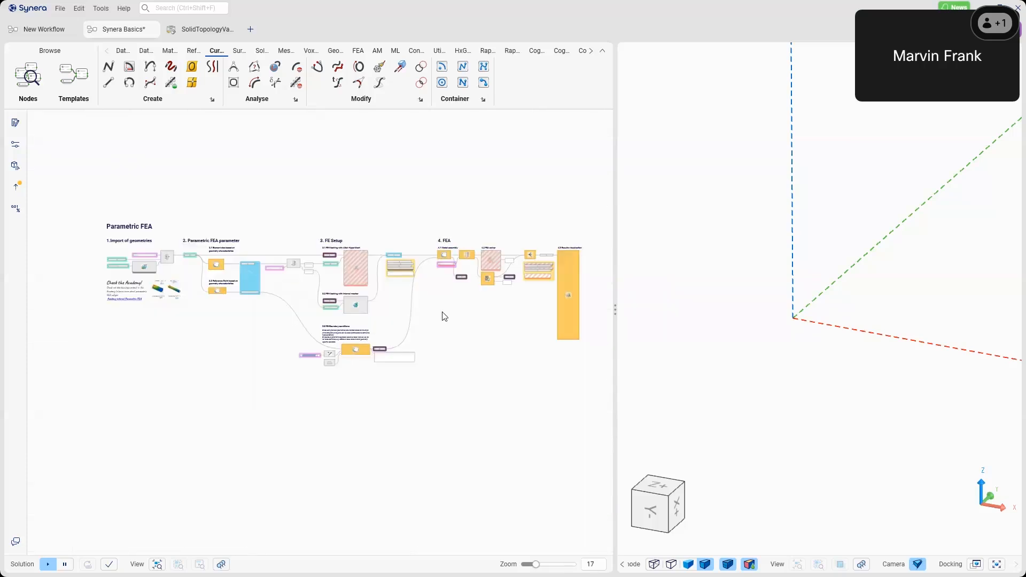
- Go to the 3.2 Hands-on: Templates section and read its task about the Check and Repair Body template
middle_drag(211, 268, 329, 177)
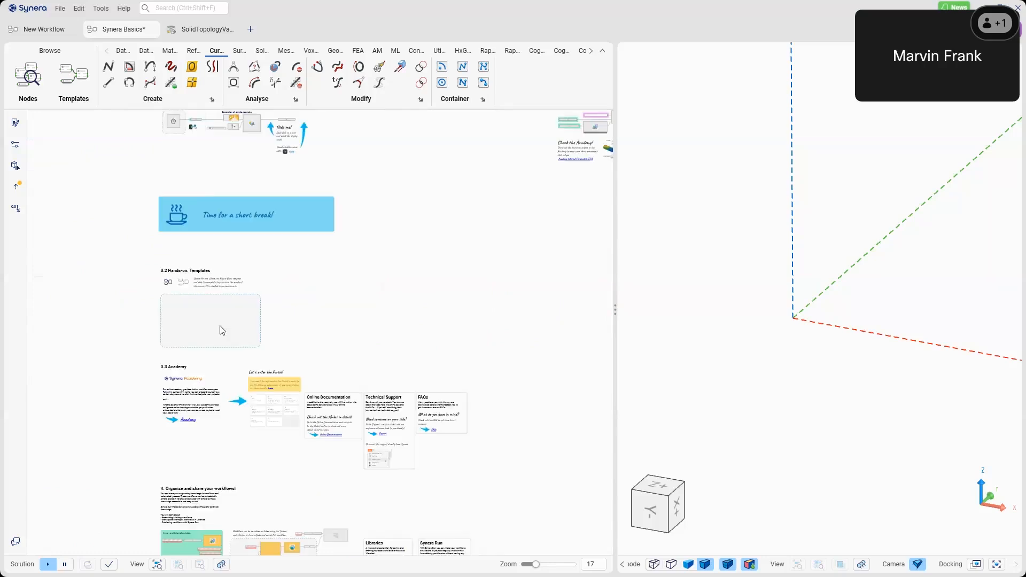
scroll(222, 330, up, 3)
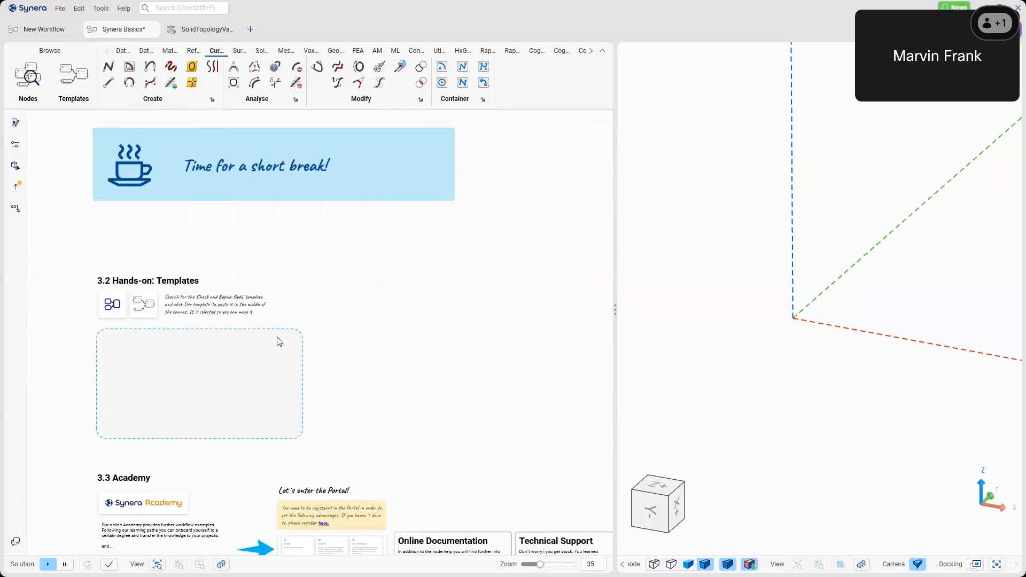
scroll(241, 361, down, 1)
scroll(242, 360, down, 2)
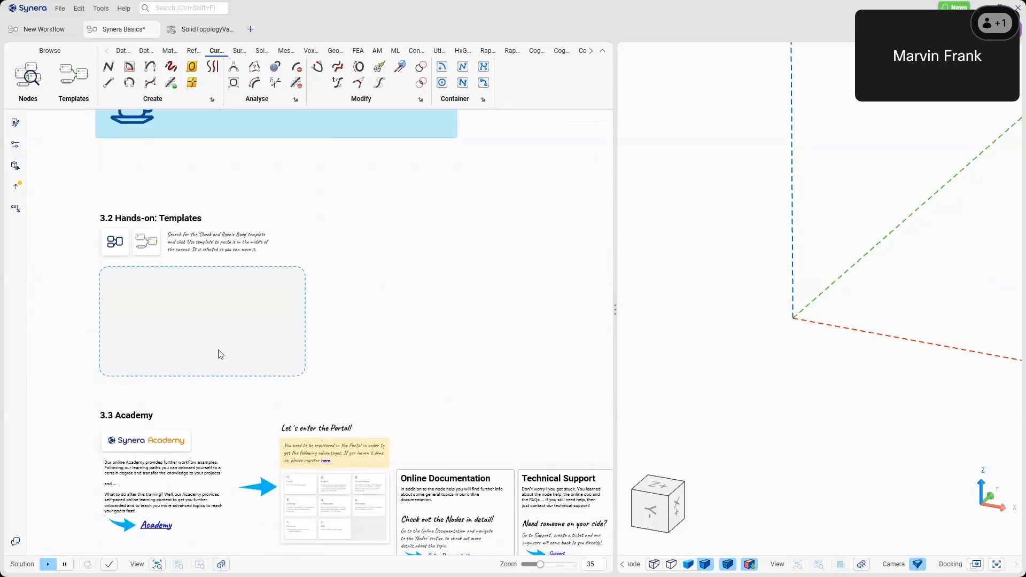
scroll(221, 353, up, 1)
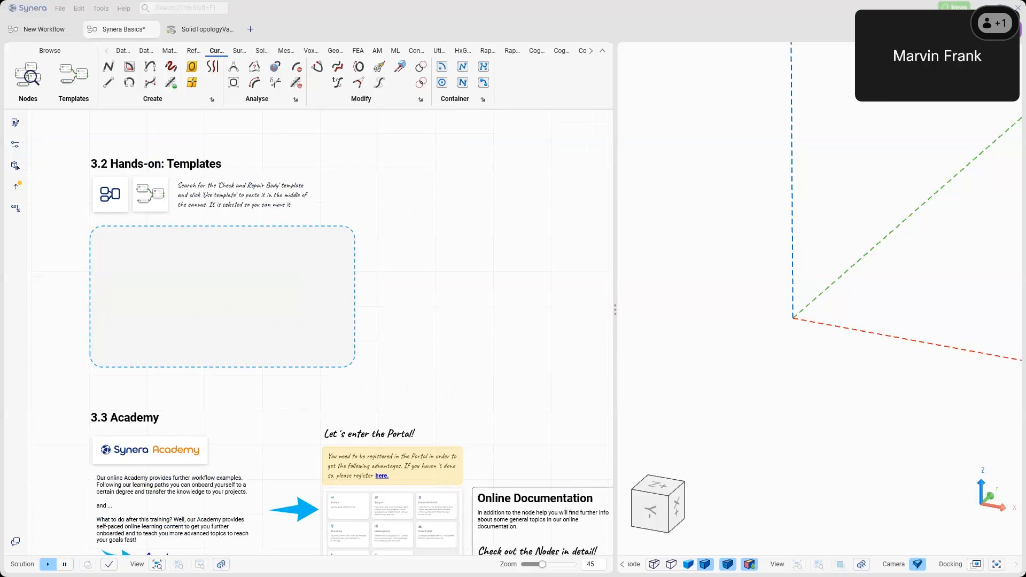
click(427, 220)
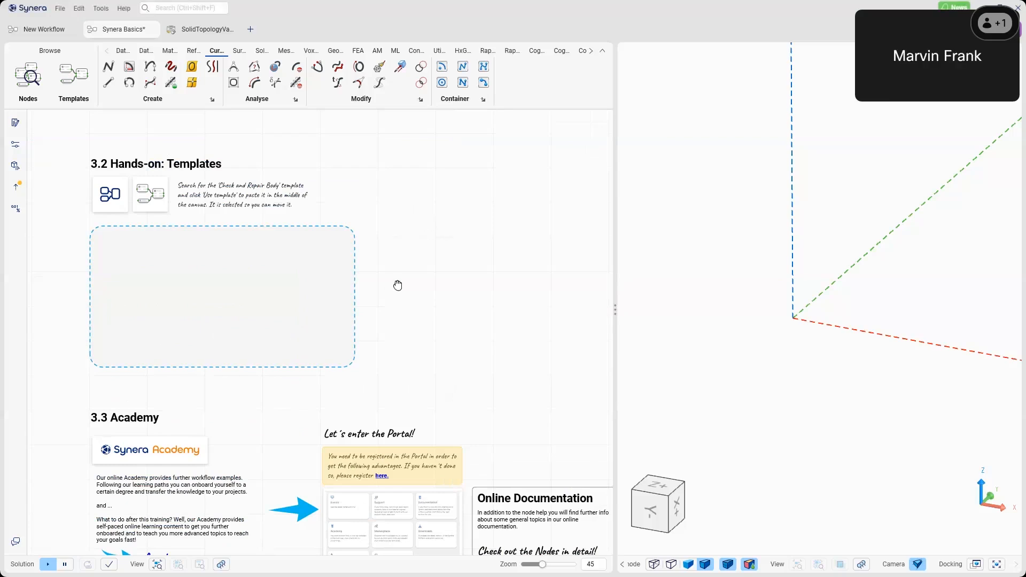
right_drag(396, 286, 396, 281)
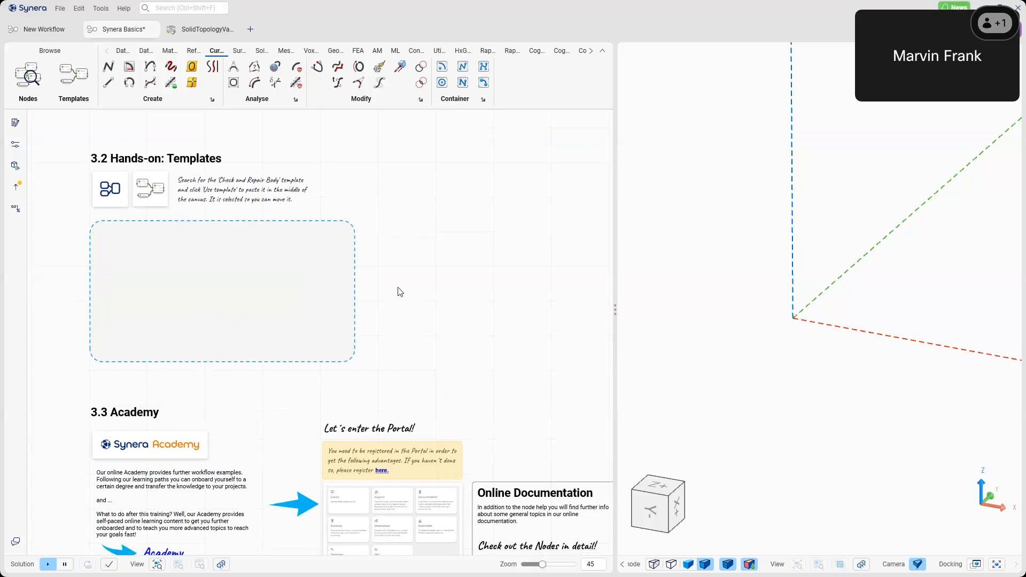
right_drag(394, 270, 414, 275)
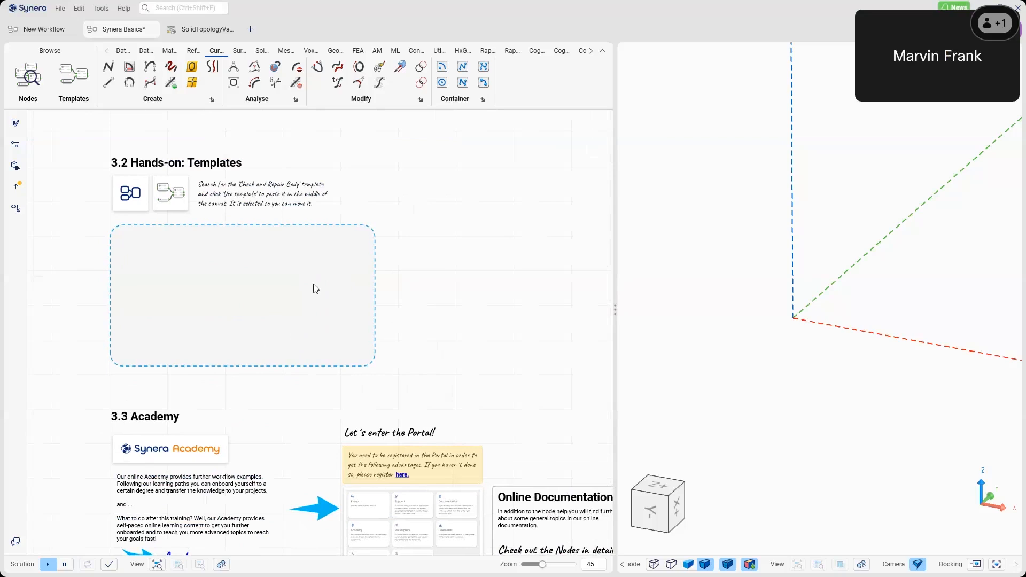
scroll(250, 291, up, 3)
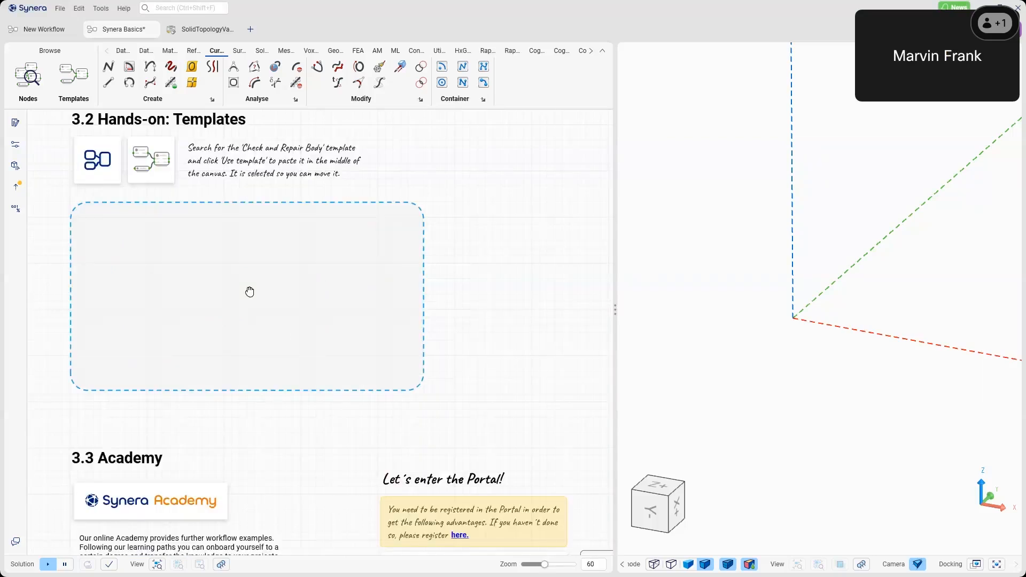
right_drag(250, 292, 261, 298)
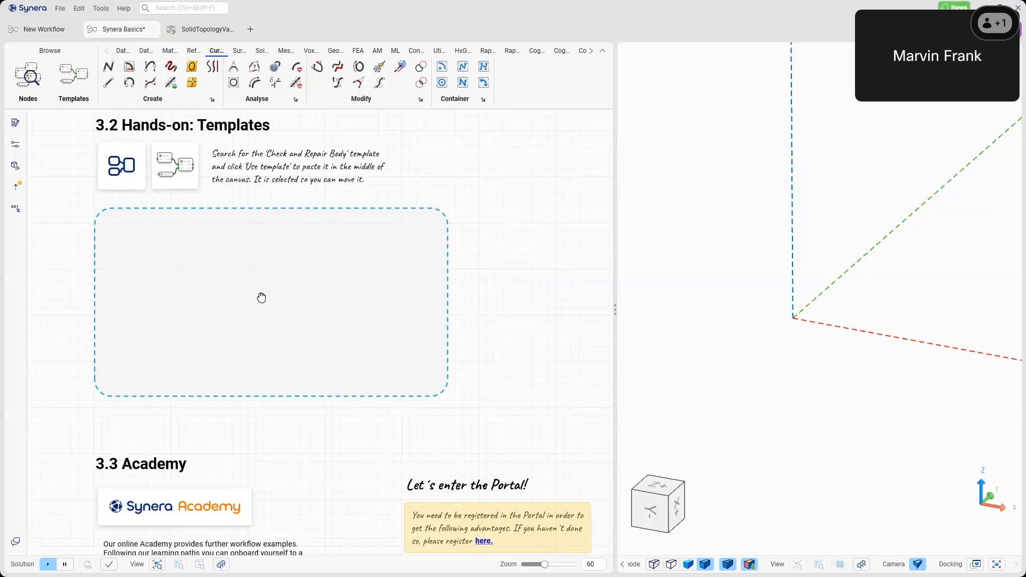
right_drag(262, 297, 278, 318)
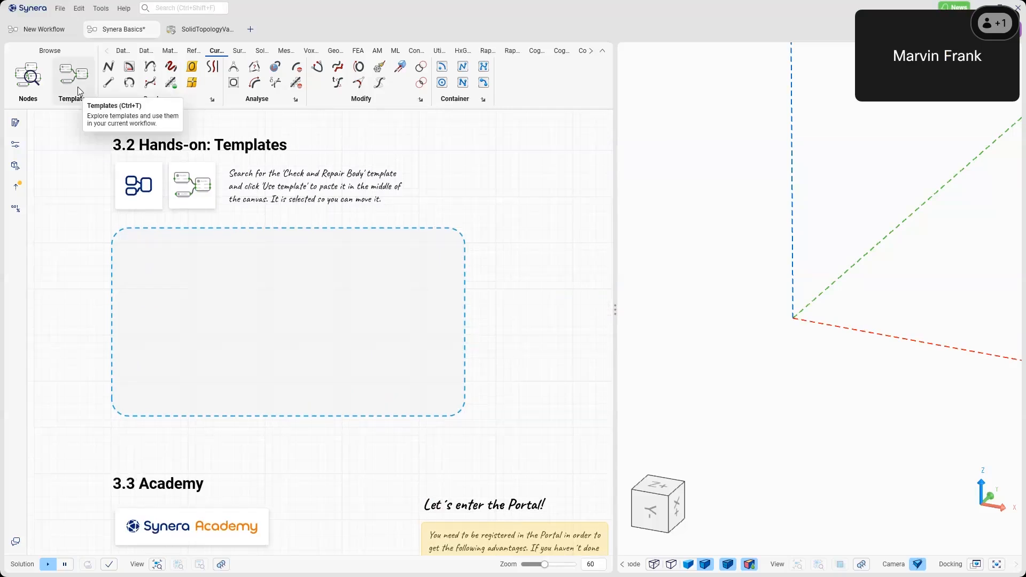
- Open the template library, filter it by the CAD tag and search for "check"
click(78, 91)
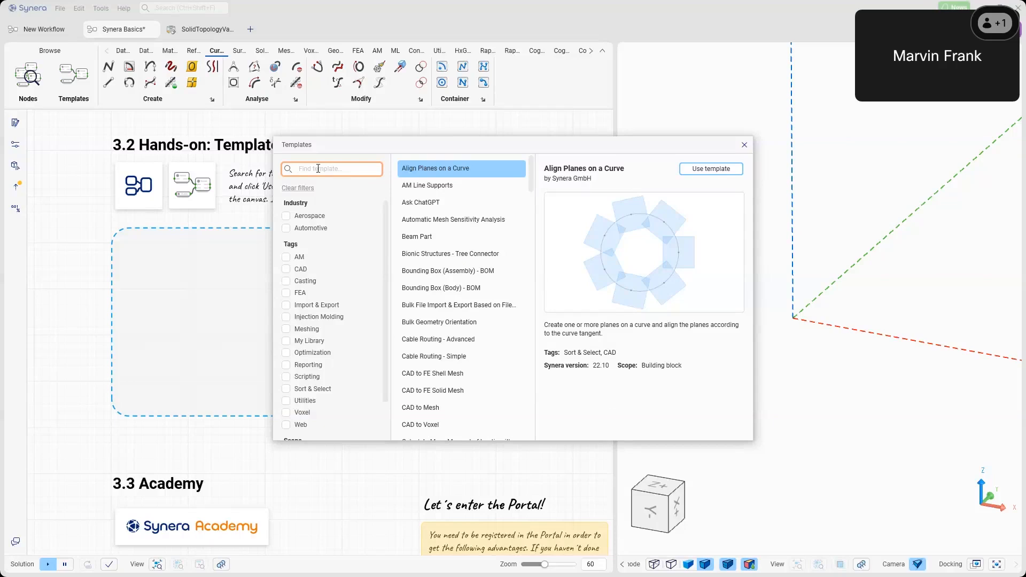
click(285, 269)
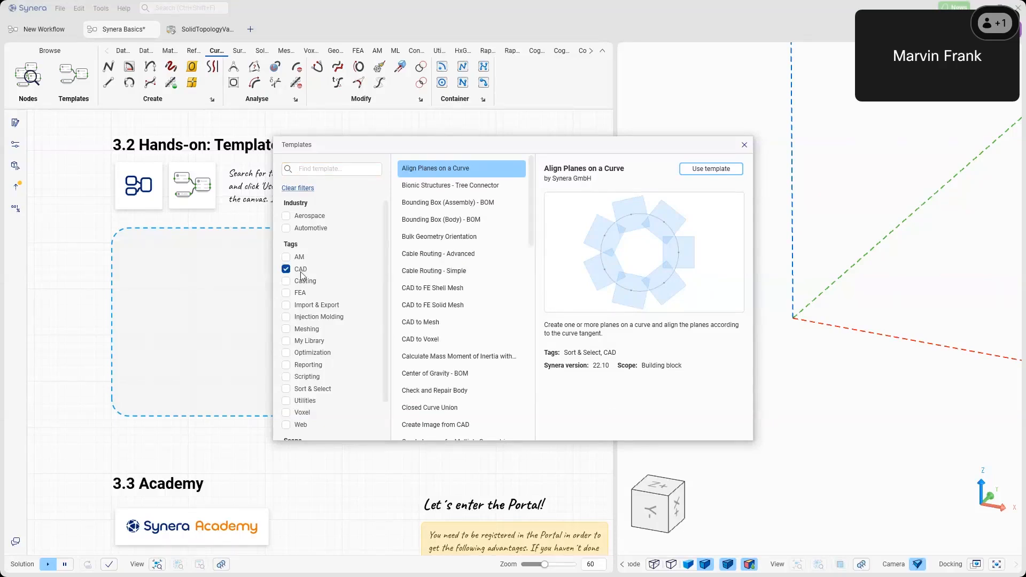
click(300, 168)
text(c)
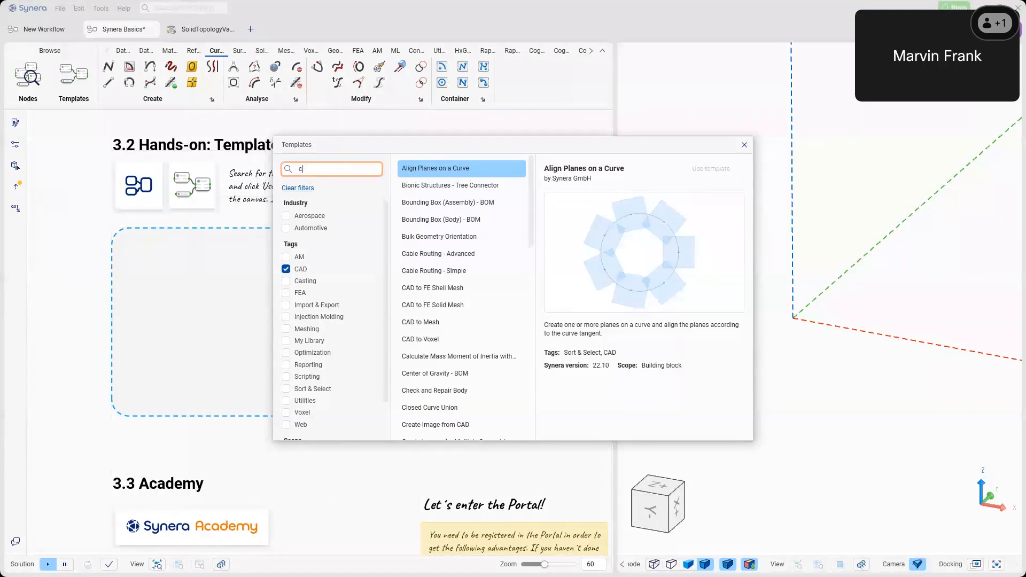
text(heck)
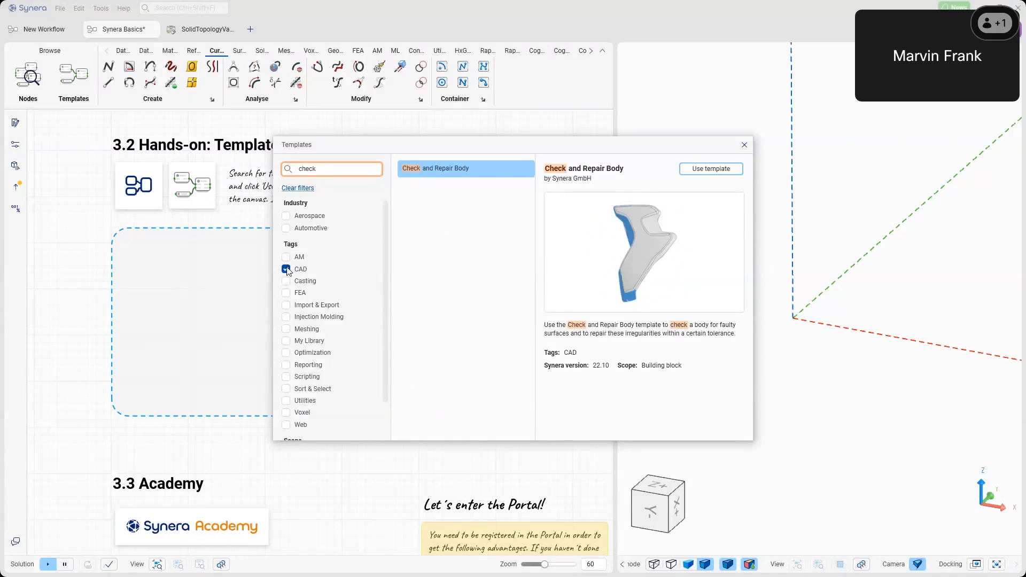
- Remove the CAD tag filter and preview the Check Element Quality template
click(286, 269)
click(447, 204)
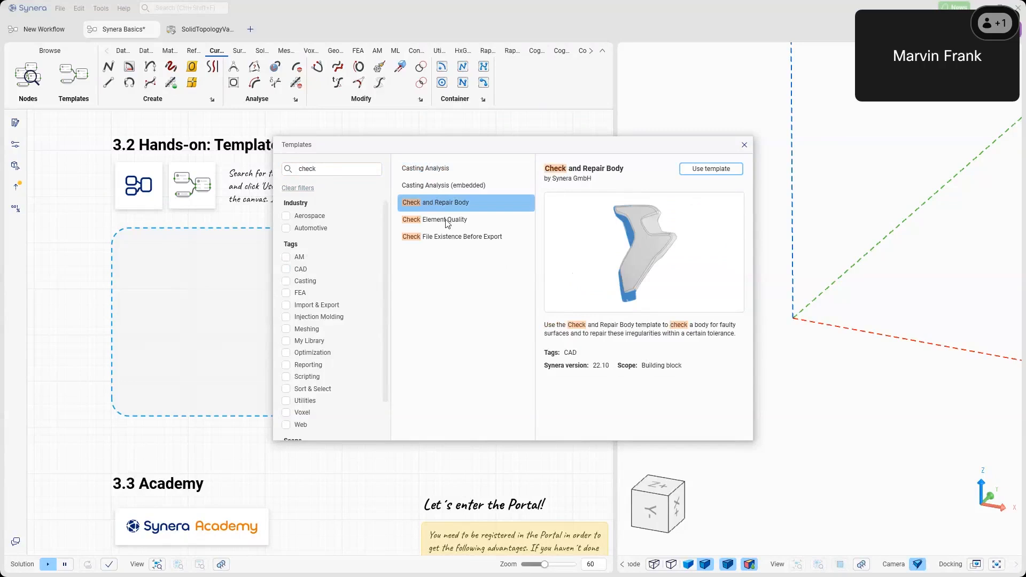
click(448, 223)
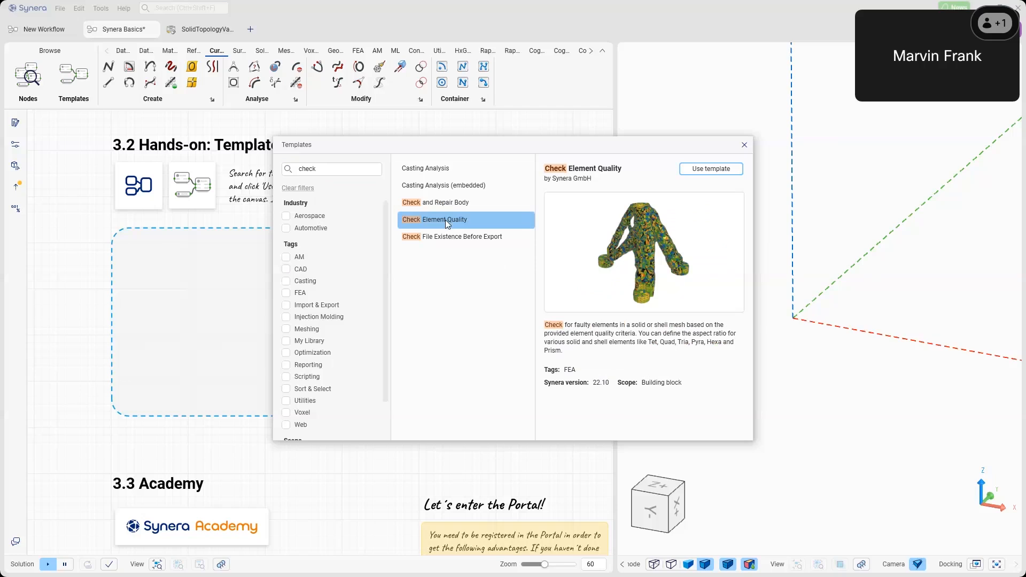
- Insert the Check and Repair Body template and move its nodes into the dashed frame of the Hands-on: Templates section
click(445, 203)
click(704, 169)
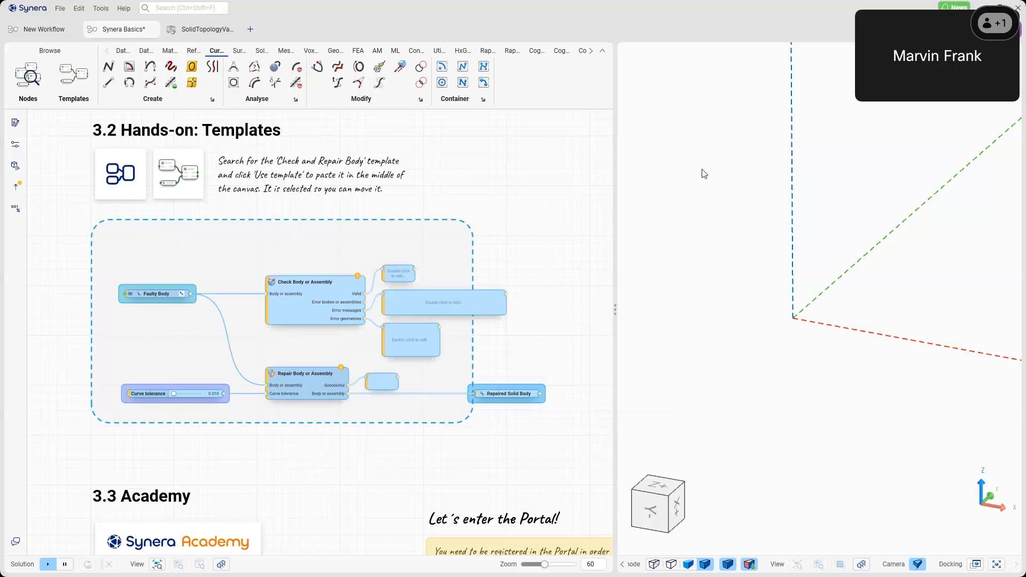
scroll(425, 223, down, 2)
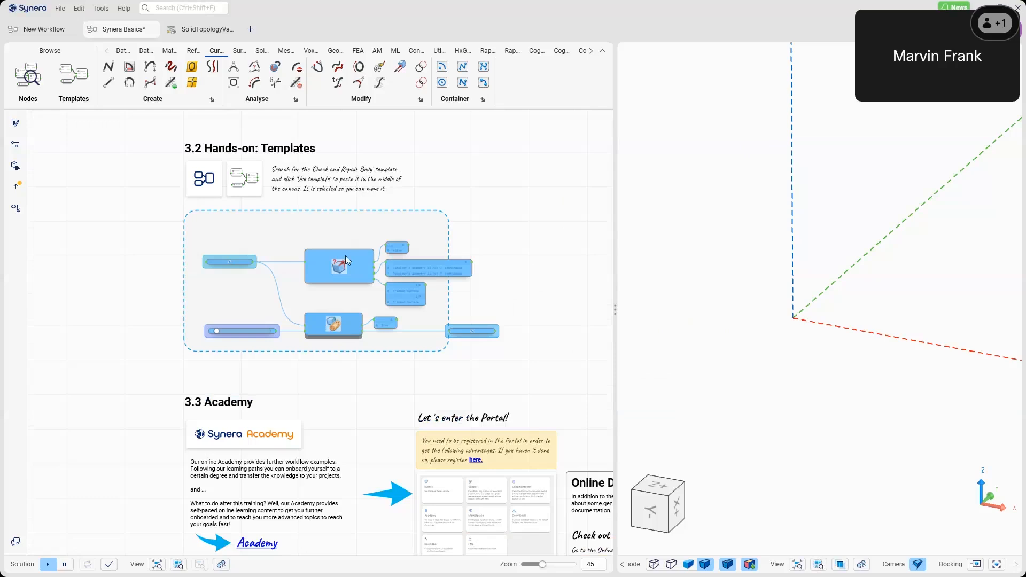
drag(345, 256, 323, 258)
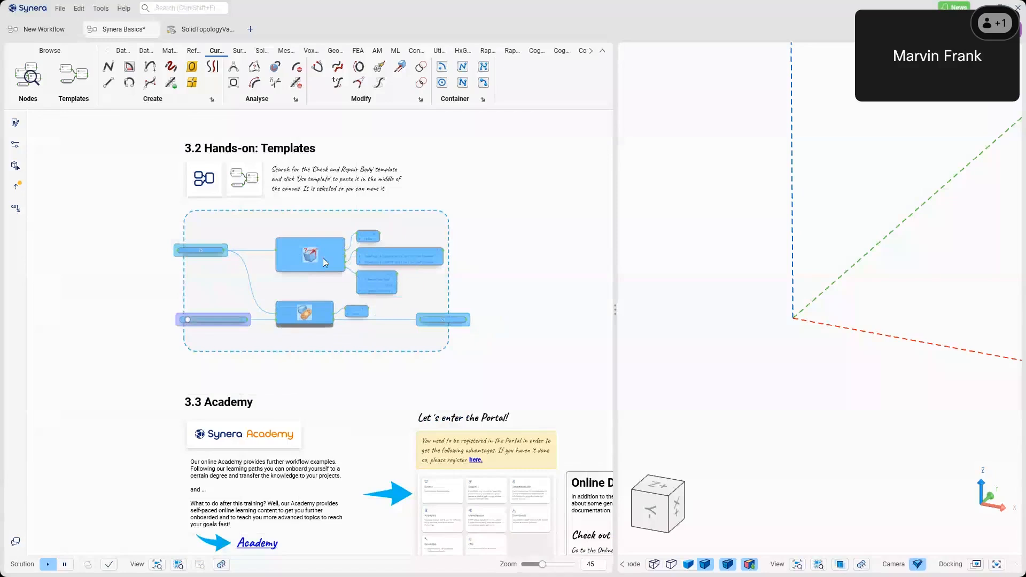
- Examine the outputs of the Check Body or Assembly and Repair Body or Assembly nodes and view the body in 3D
ctrl+scroll(323, 257, up, 5)
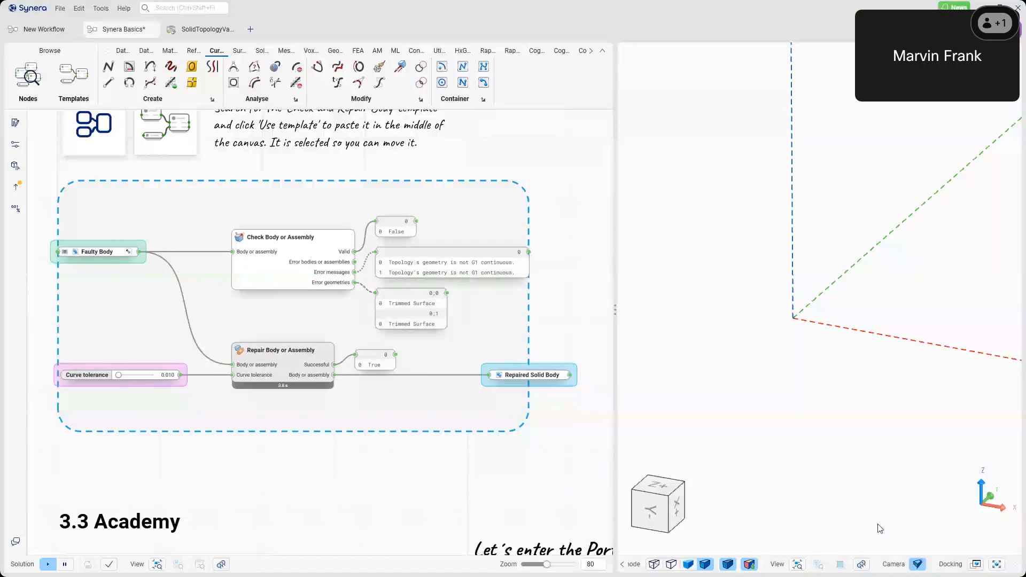
mouse_move(817, 340)
middle_down()
mouse_move(859, 350)
mouse_move(851, 352)
middle_up()
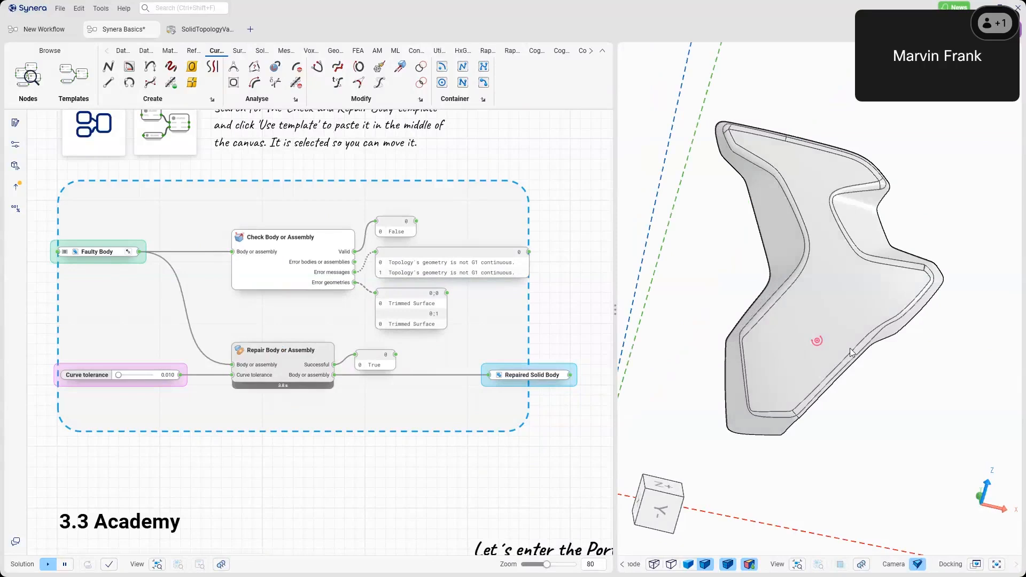
scroll(437, 291, up, 2)
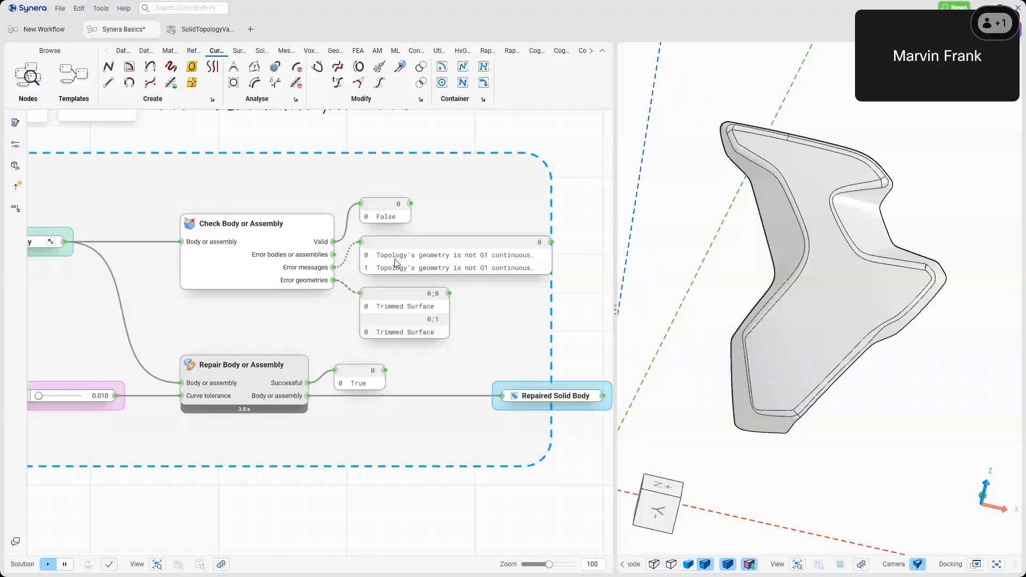
middle_drag(395, 260, 420, 236)
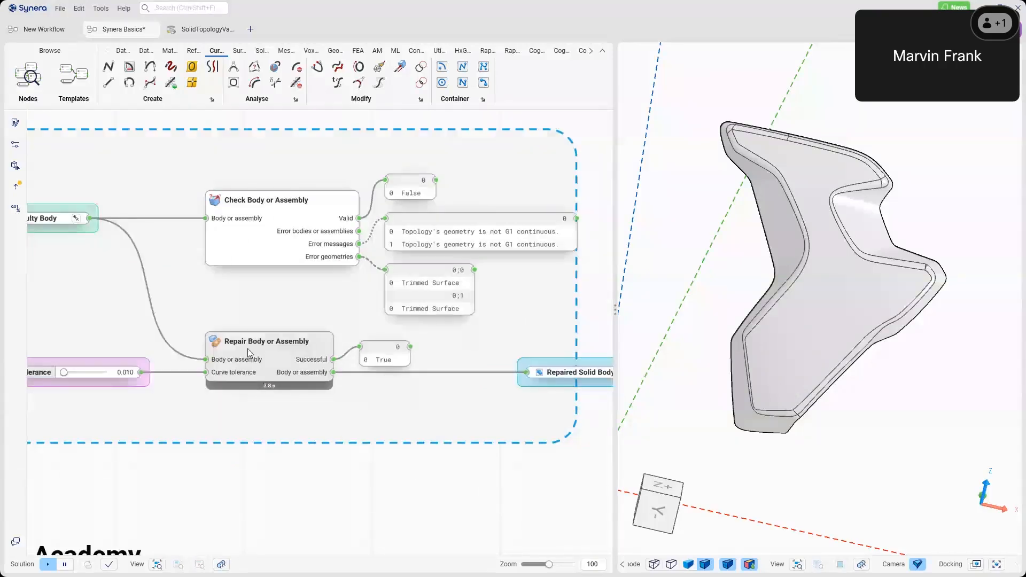
middle_drag(264, 347, 289, 338)
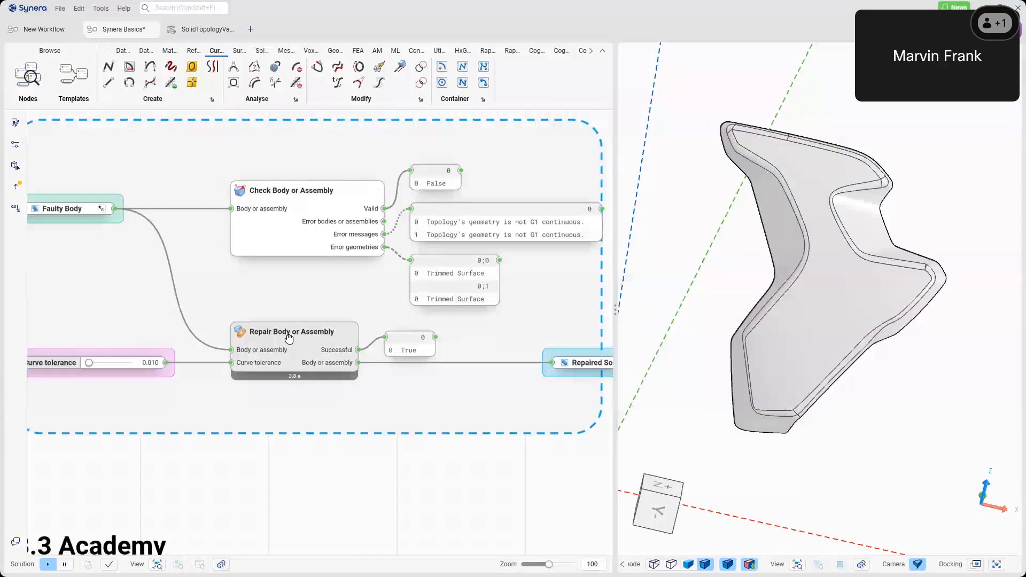
scroll(358, 304, down, 4)
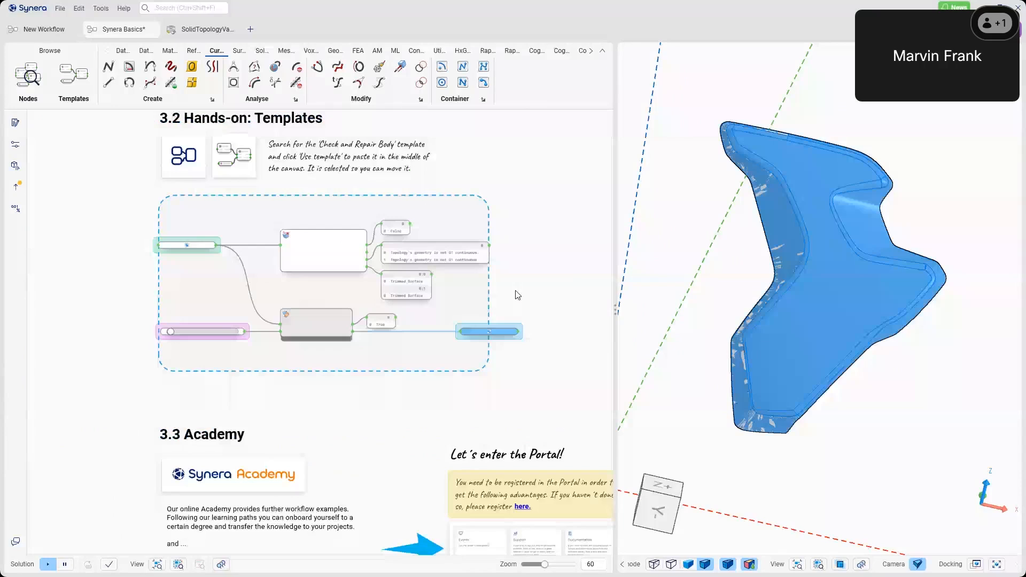
scroll(320, 244, down, 2)
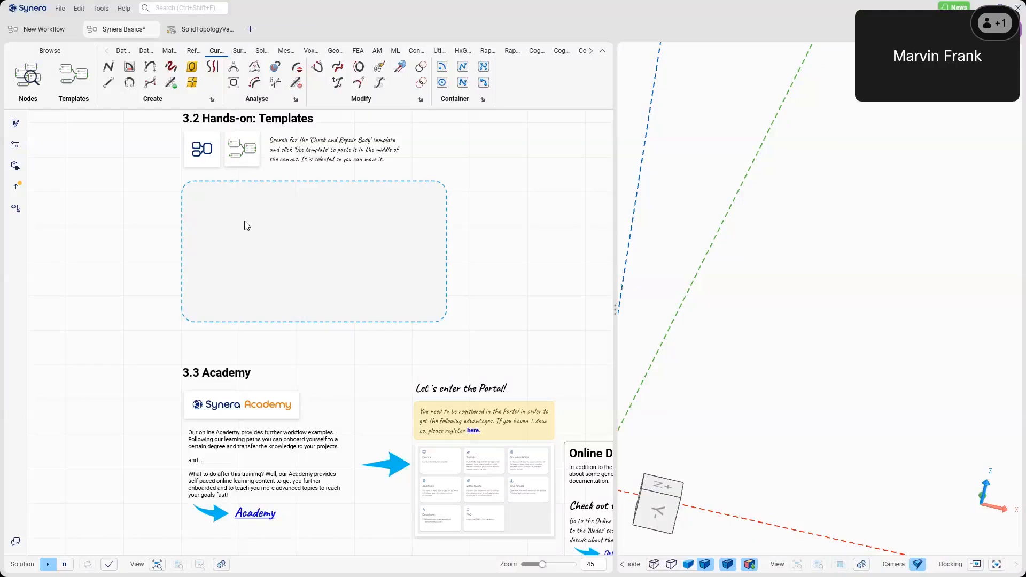
- Reopen the template library and search it for "heal"
click(73, 77)
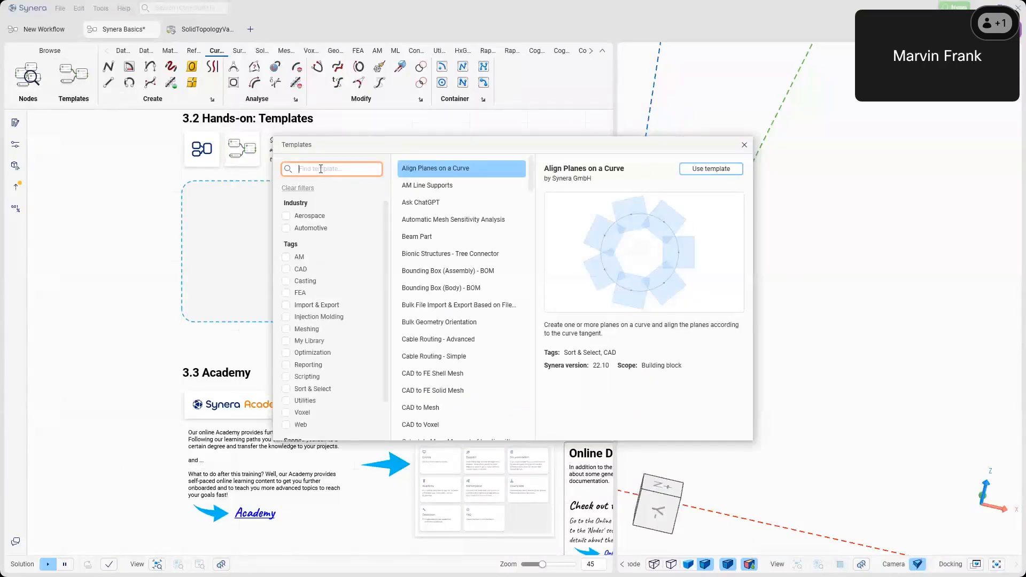
text(heal)
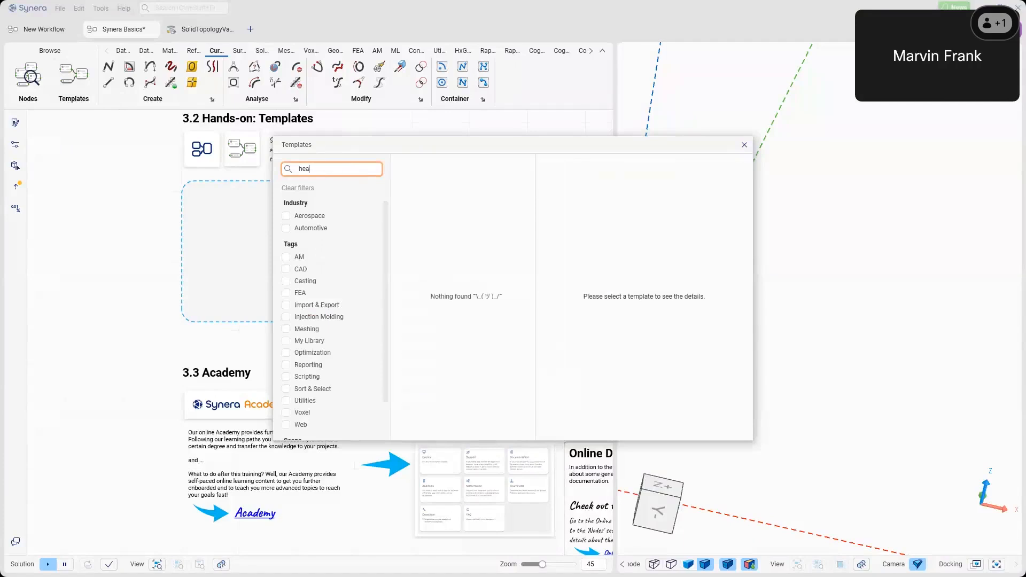
key(BackSpace)
key(BackSpace)
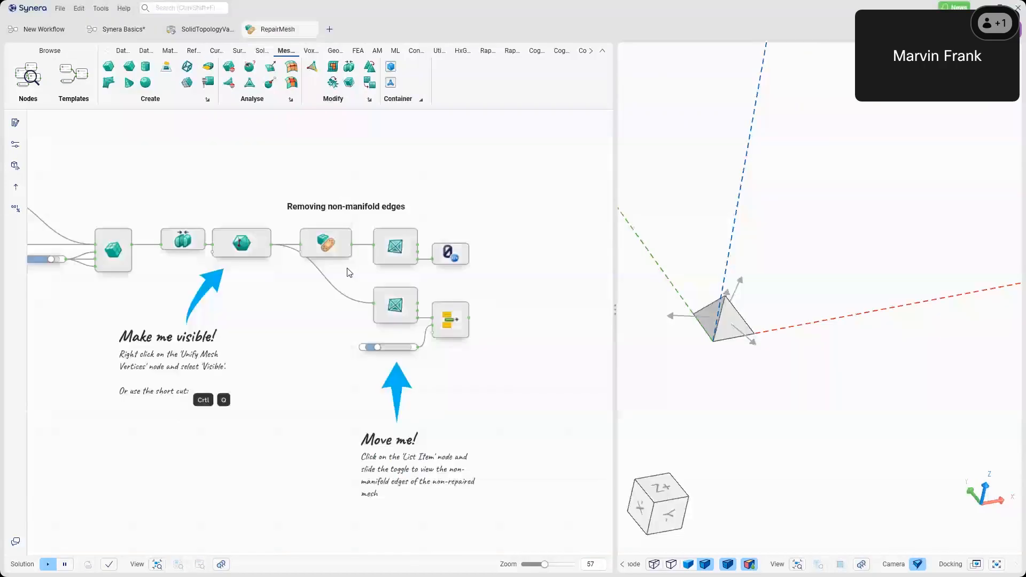
- Switch from the workflow to the browser with the Synera Academy overview page
scroll(350, 273, up, 2)
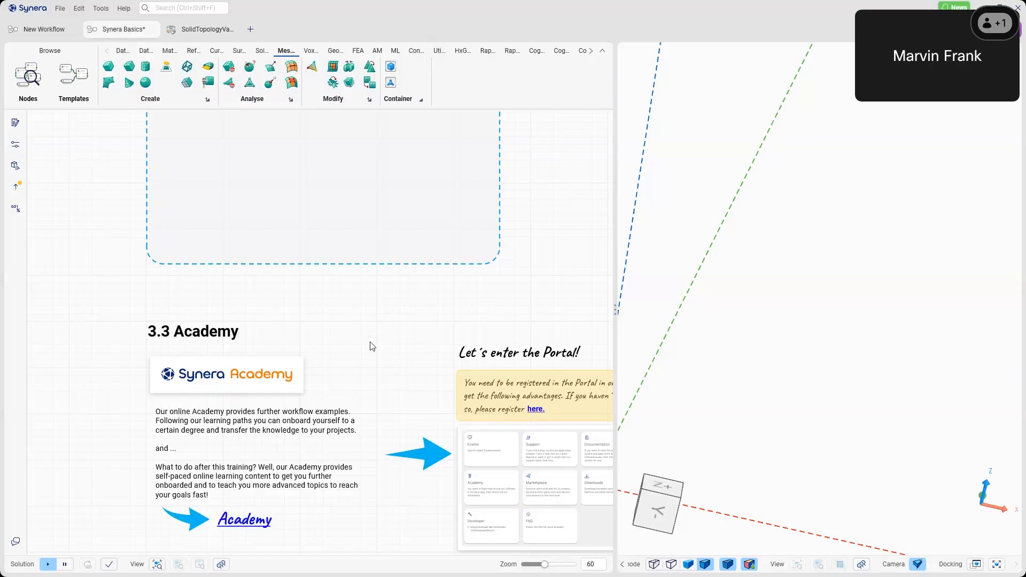
key(alt+Tab)
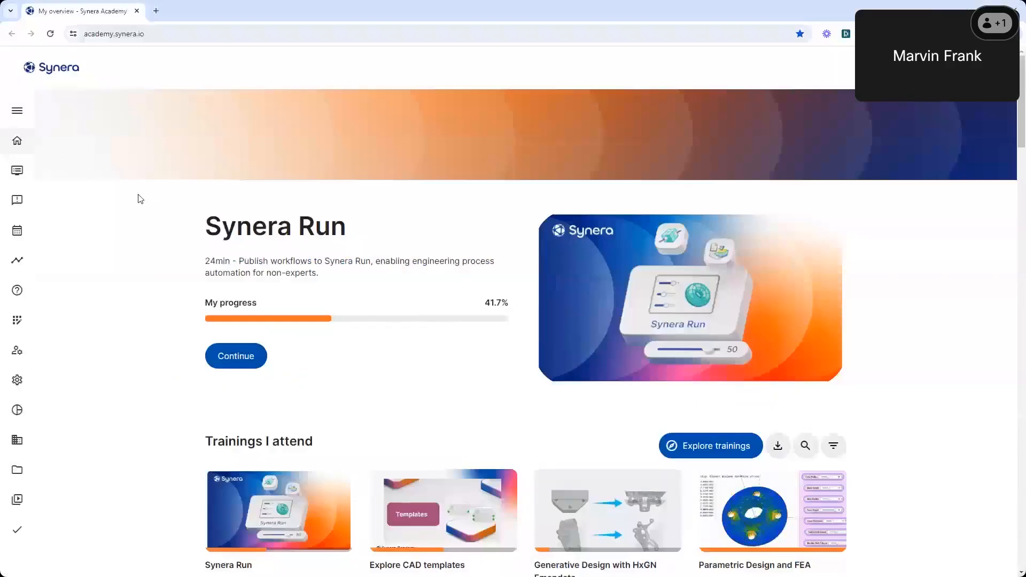
- Switch back to the Synera workflow and bring the browser window with the learner's Academy overview onto this screen
key(alt+Tab)
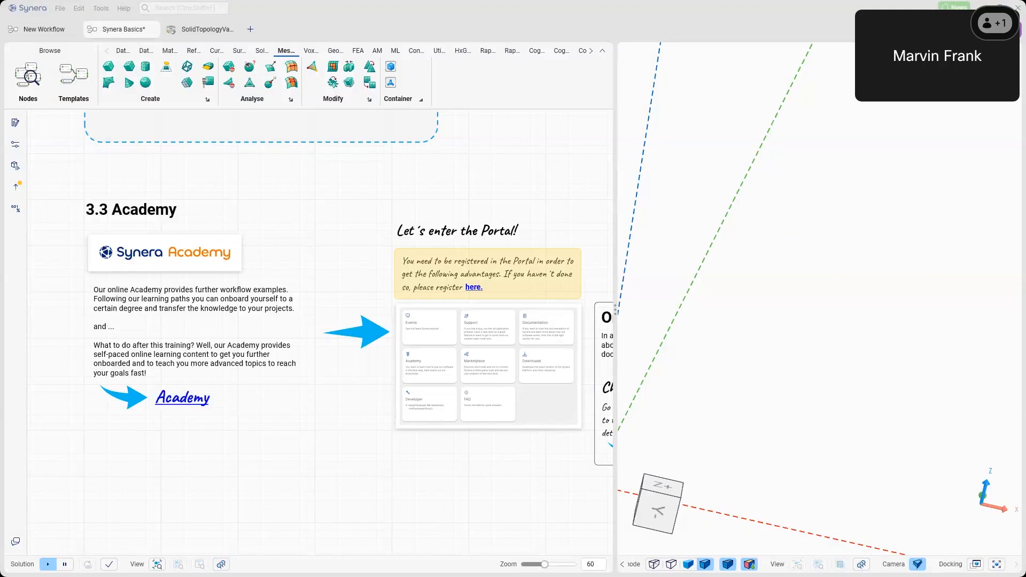
drag(1025, 101, 523, 20)
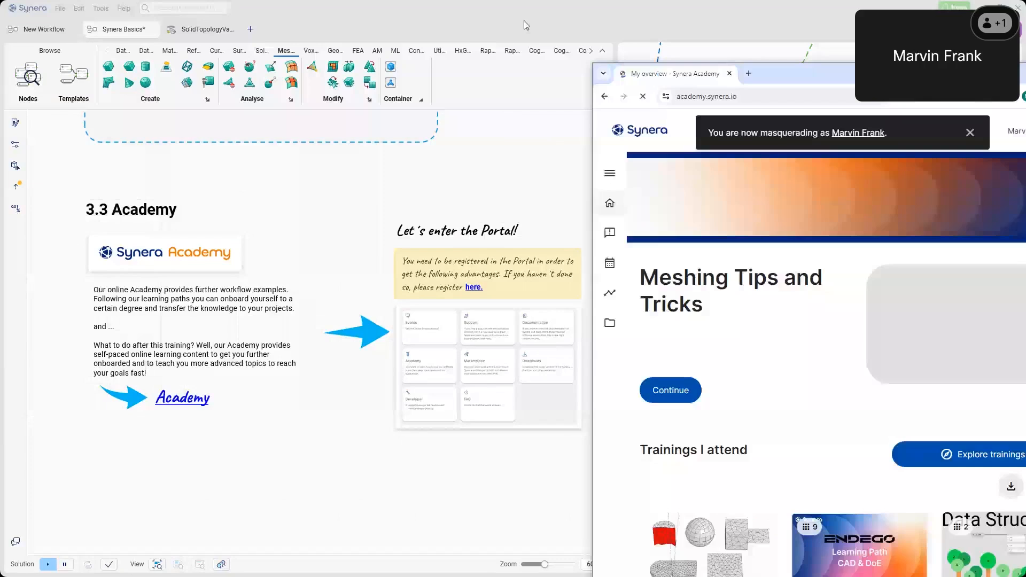
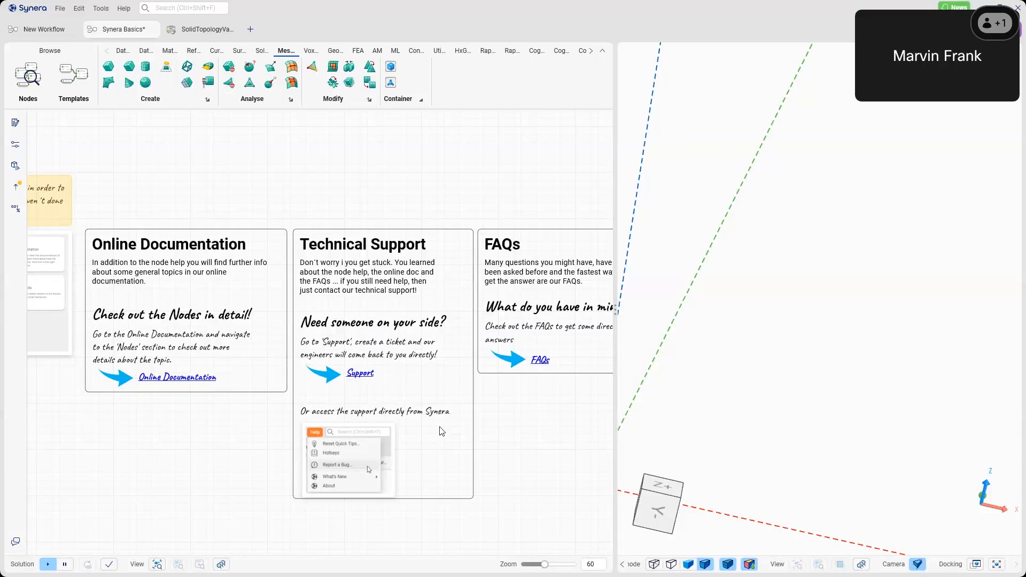
- Open the Support page of the Synera Portal from the Technical Support section and return to the Synera workflow
click(360, 373)
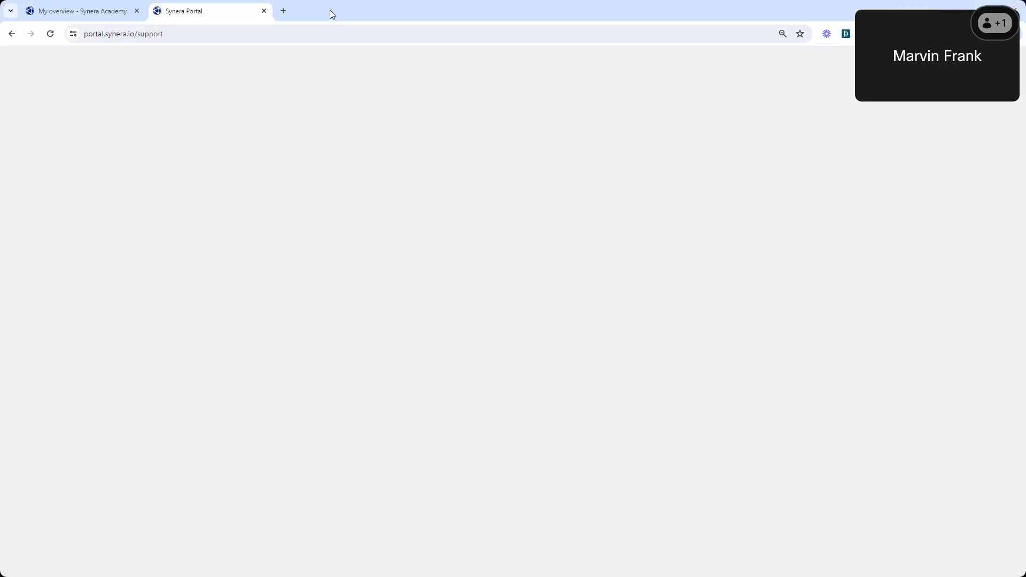
key(alt+Tab)
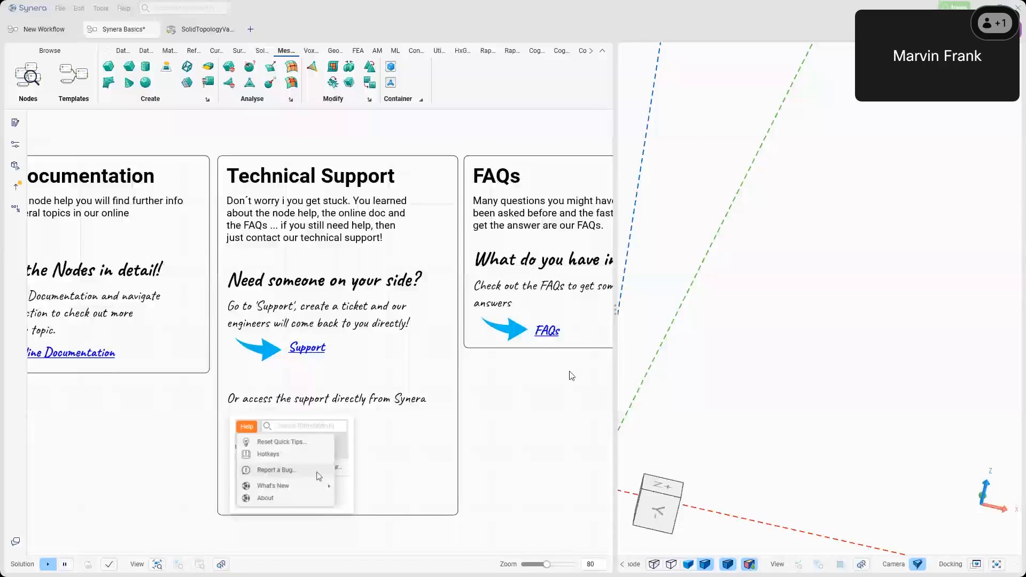
- Review the workflow's sections from Basic workflow creation through Node Browser and Academy to Organize and share your workflows
scroll(513, 358, down, 5)
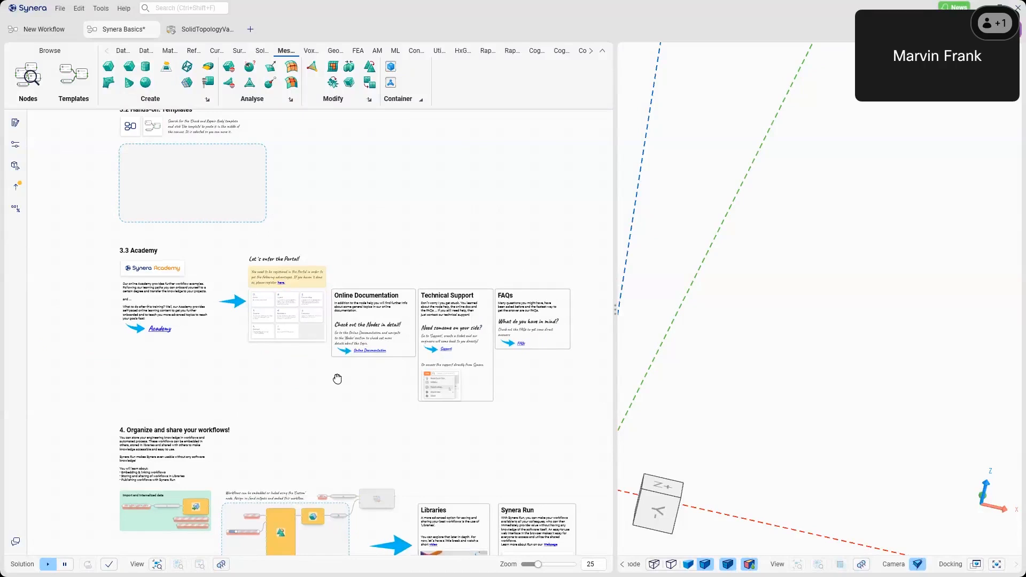
scroll(230, 177, up, 2)
right_drag(230, 176, 225, 267)
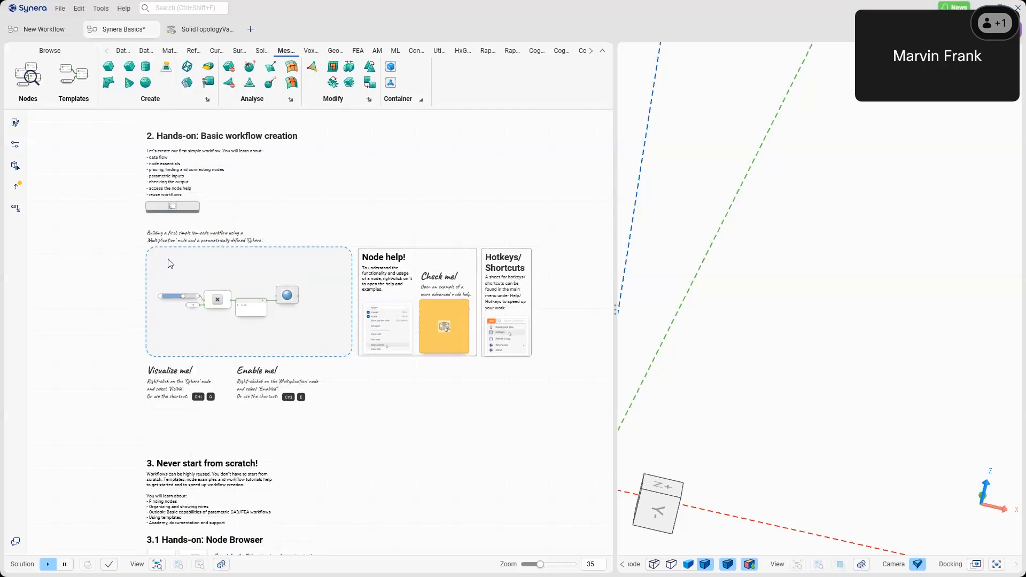
middle_drag(377, 552, 393, 267)
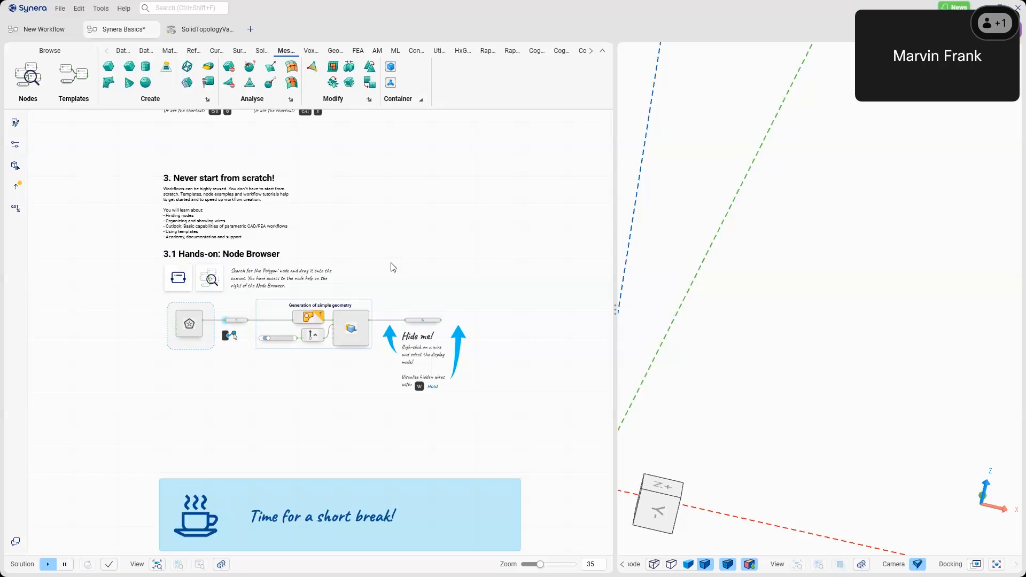
scroll(393, 267, up, 2)
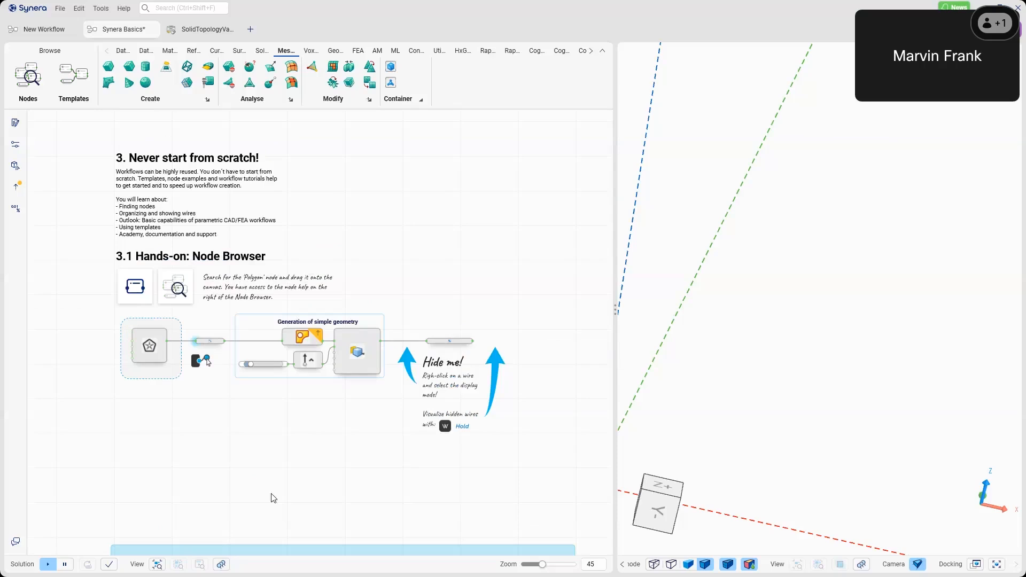
middle_drag(276, 395, 274, 374)
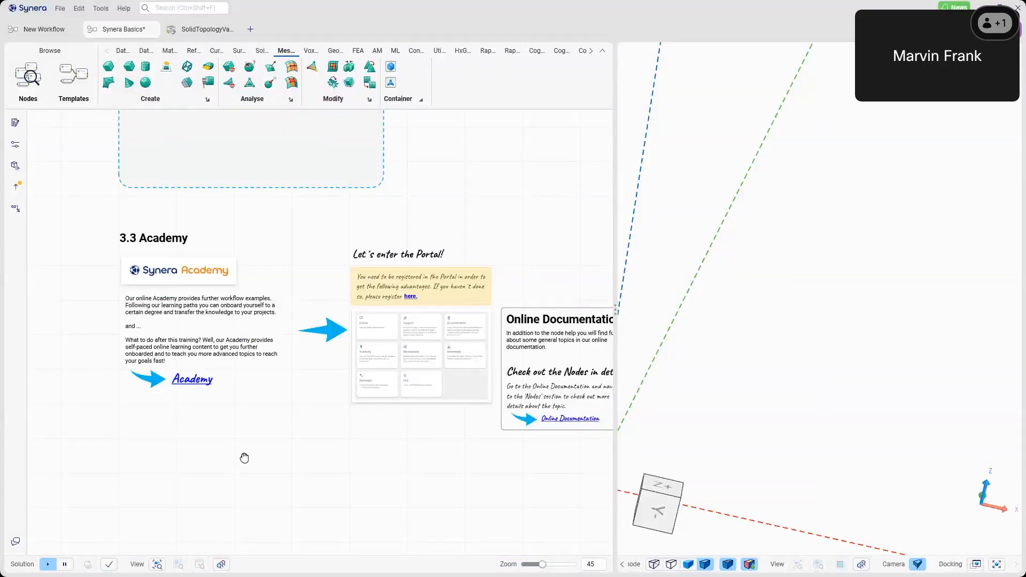
right_drag(244, 458, 237, 168)
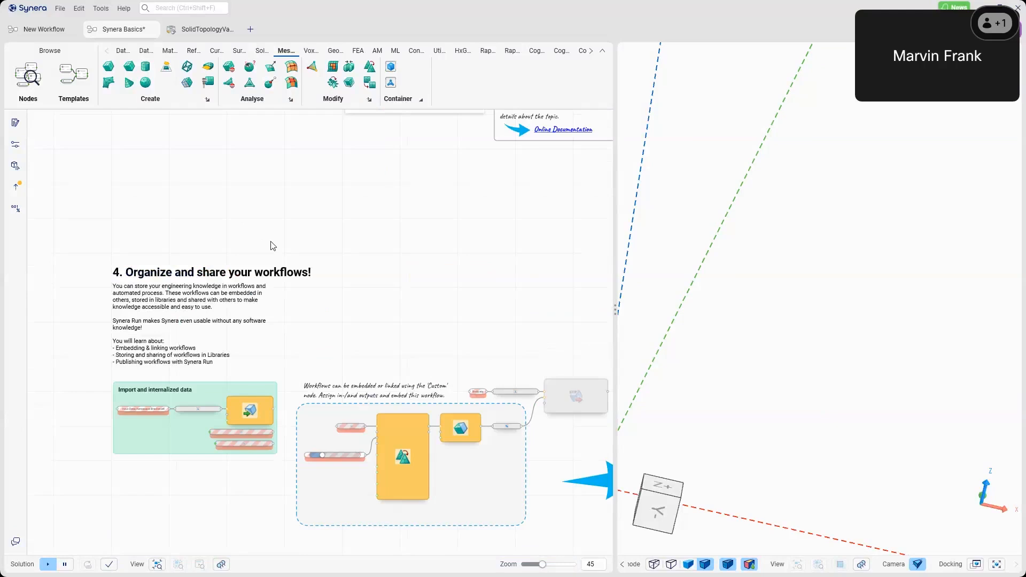
- Run the Brake Pedal (Facet Body) node and the text node before the export's Relative File Path again
scroll(249, 505, up, 5)
right_click(262, 396)
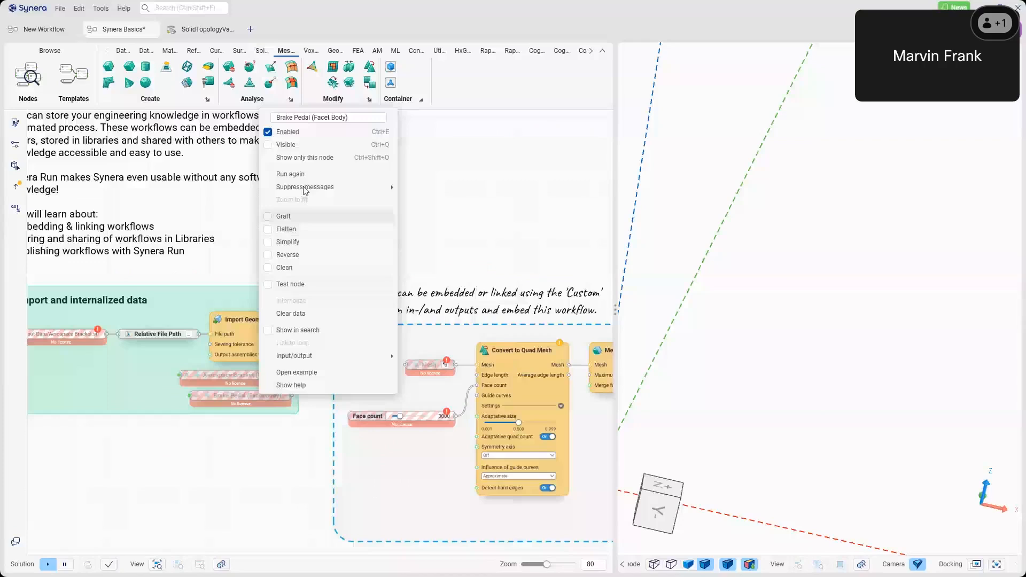
scroll(326, 414, down, 3)
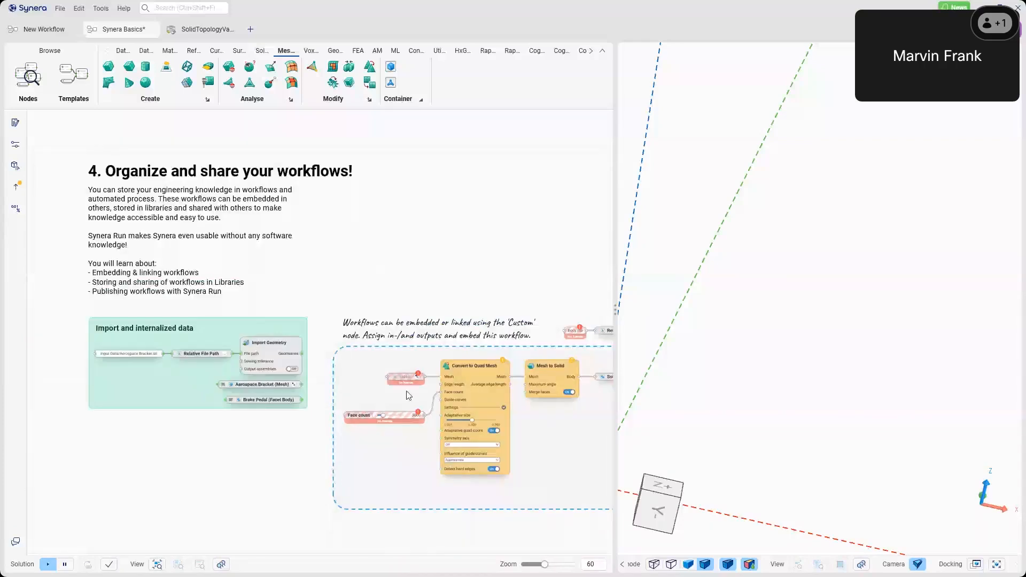
right_drag(406, 396, 291, 382)
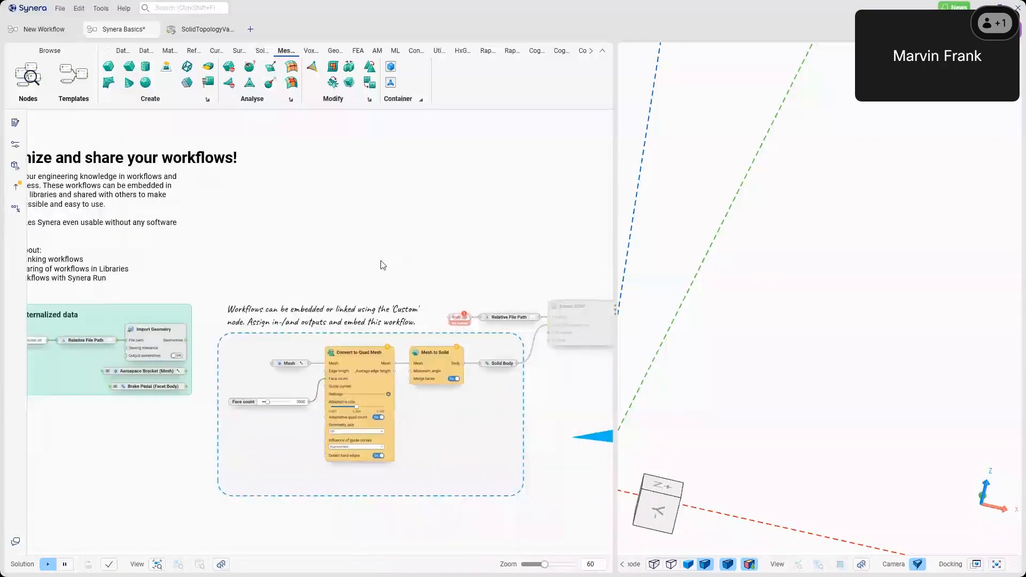
right_click(460, 317)
click(479, 384)
right_drag(359, 235, 388, 204)
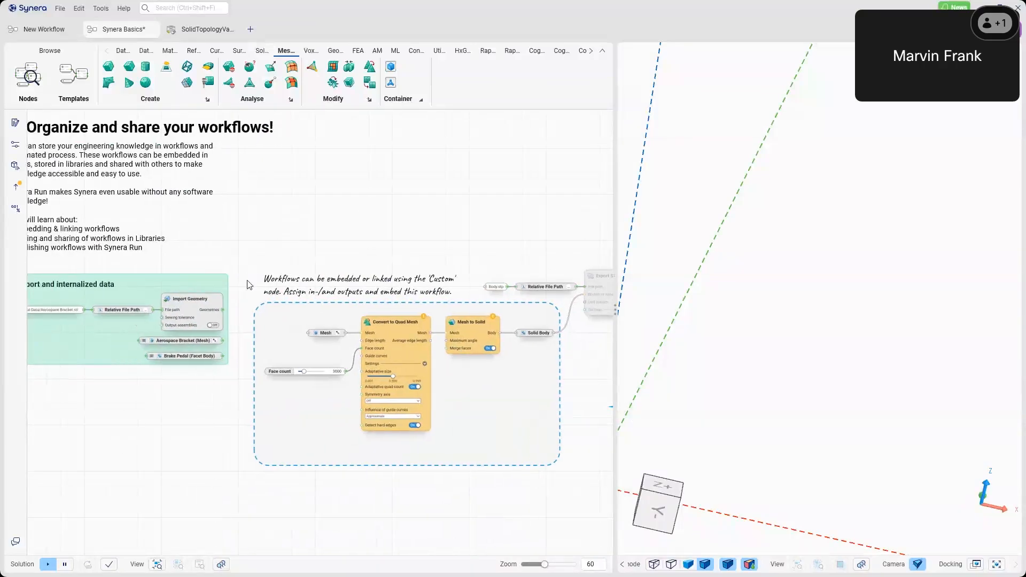
- Display the Import Geometry bracket mesh in 3D, view it from another angle and check the path in the Relative File Path node
right_drag(75, 393, 162, 442)
scroll(131, 389, up, 2)
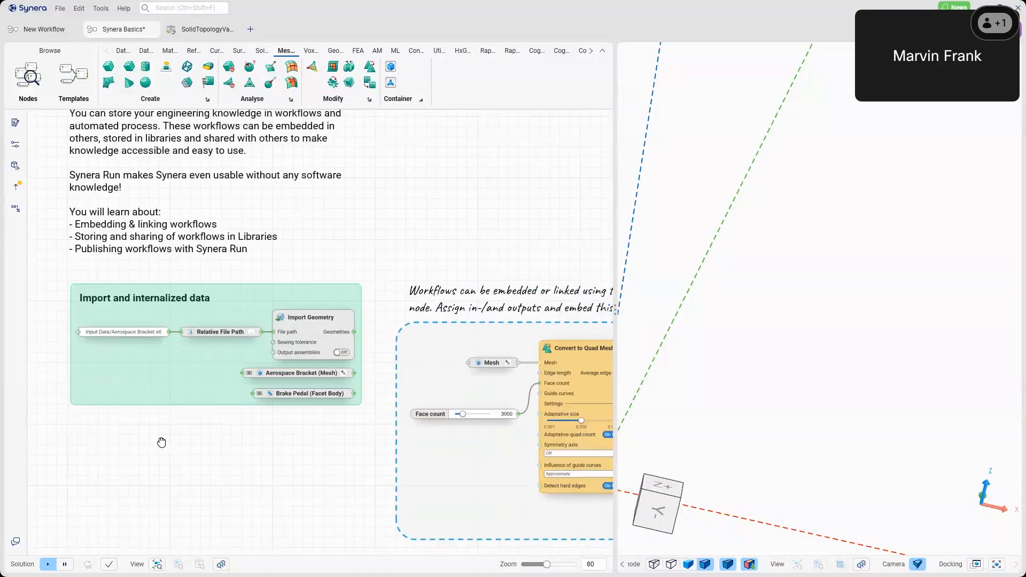
right_drag(161, 443, 163, 491)
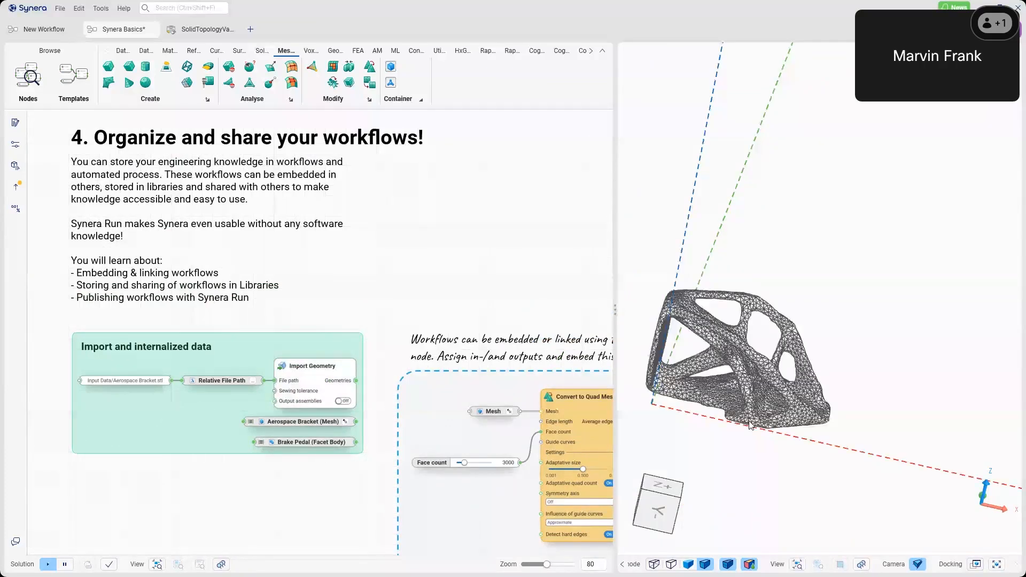
scroll(749, 426, up, 1)
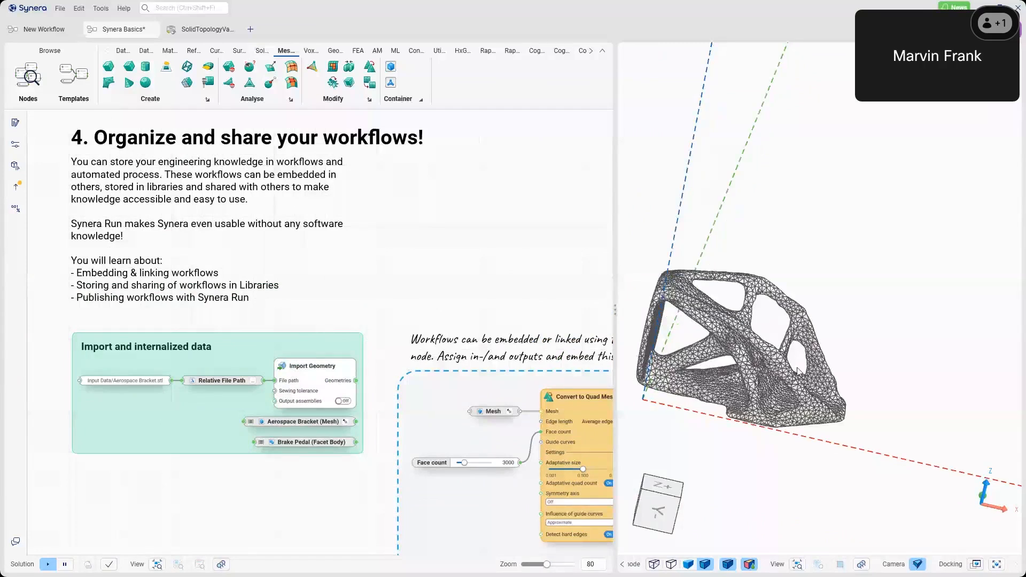
middle_drag(797, 371, 761, 378)
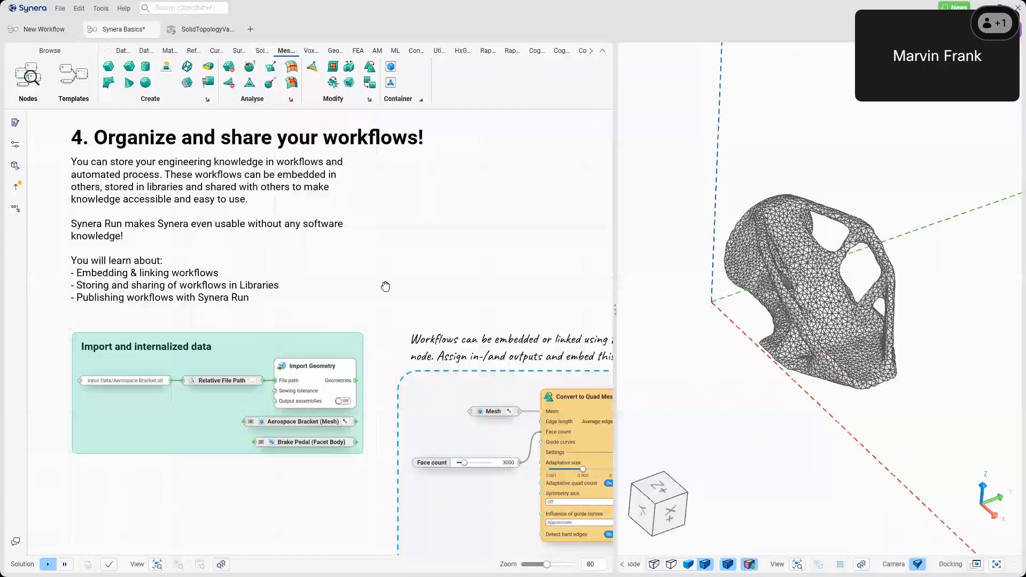
scroll(175, 324, up, 4)
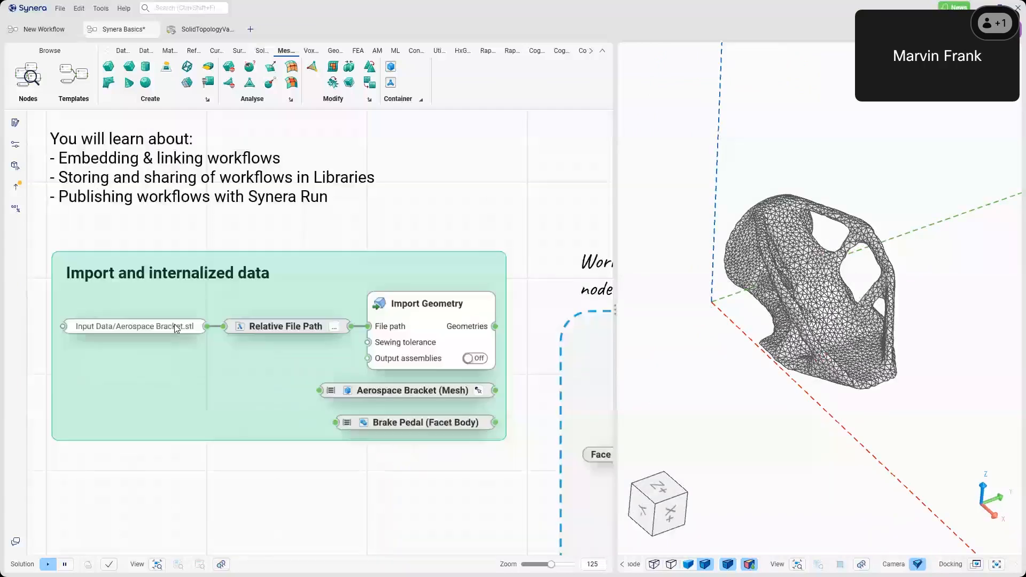
mouse_move(282, 331)
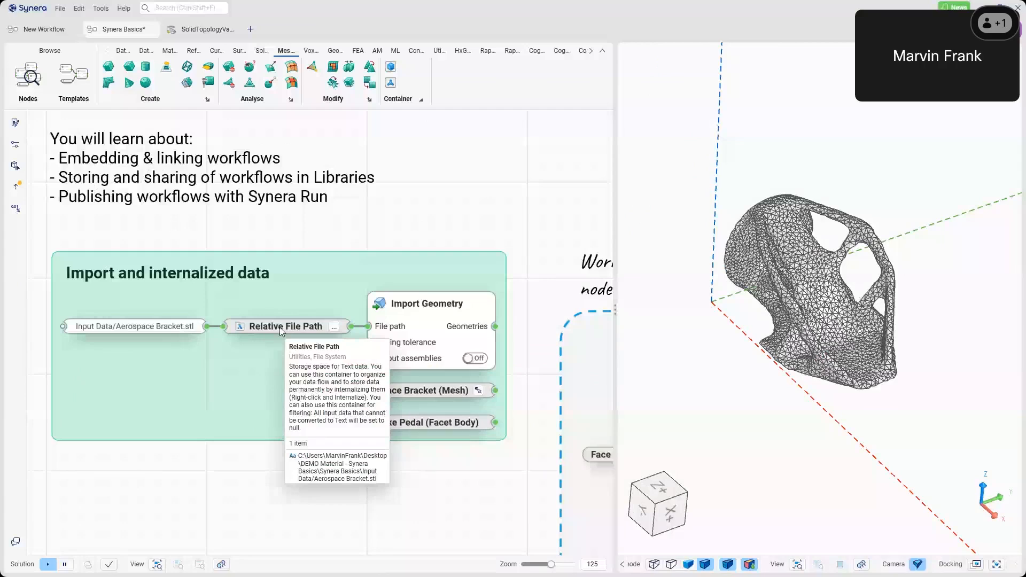
double_click(368, 237)
text(fil)
key(Escape)
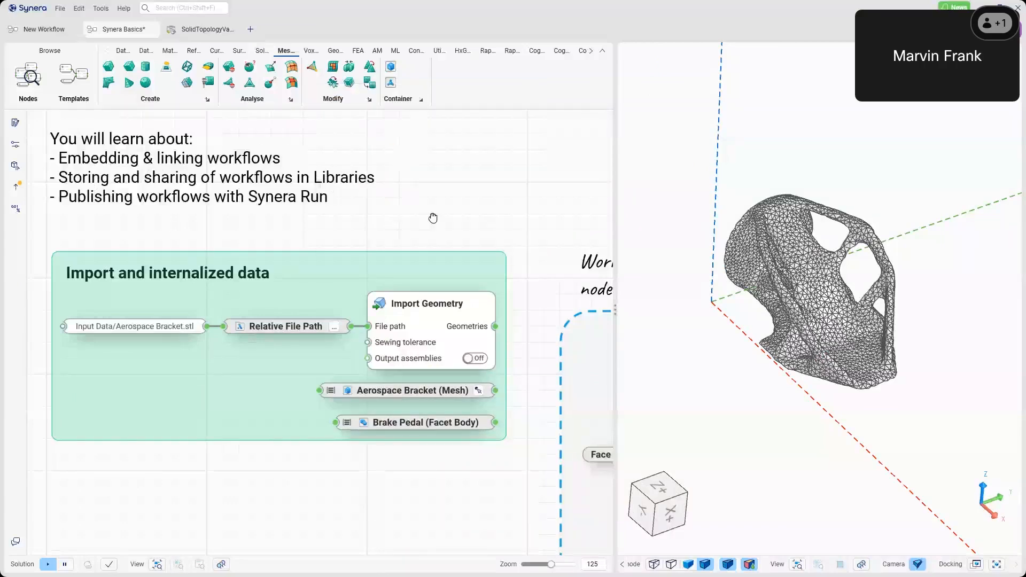
- Hide the Import Geometry result and display the internalized Aerospace Bracket (Mesh) container instead
drag(433, 218, 403, 211)
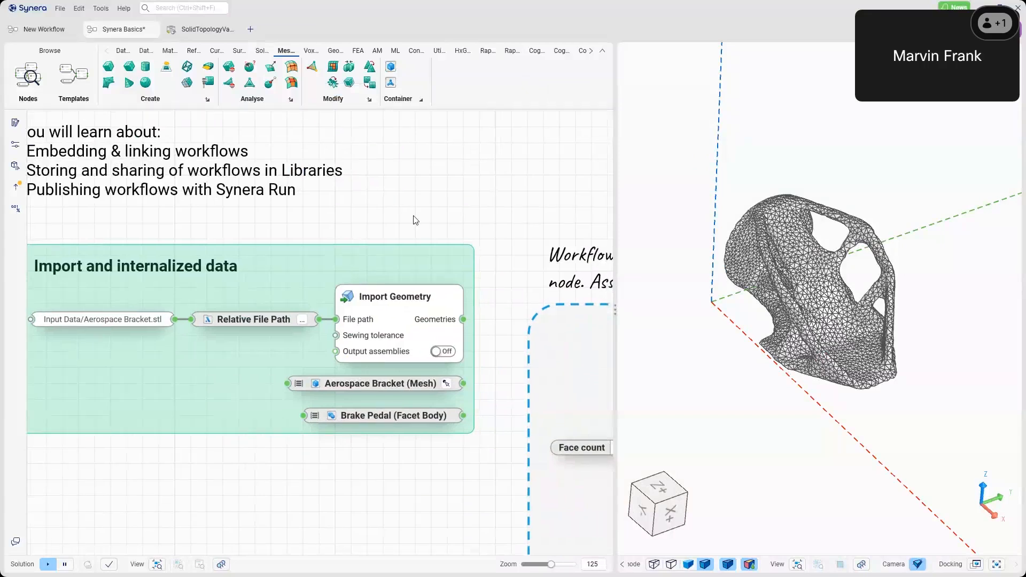
right_drag(416, 220, 404, 217)
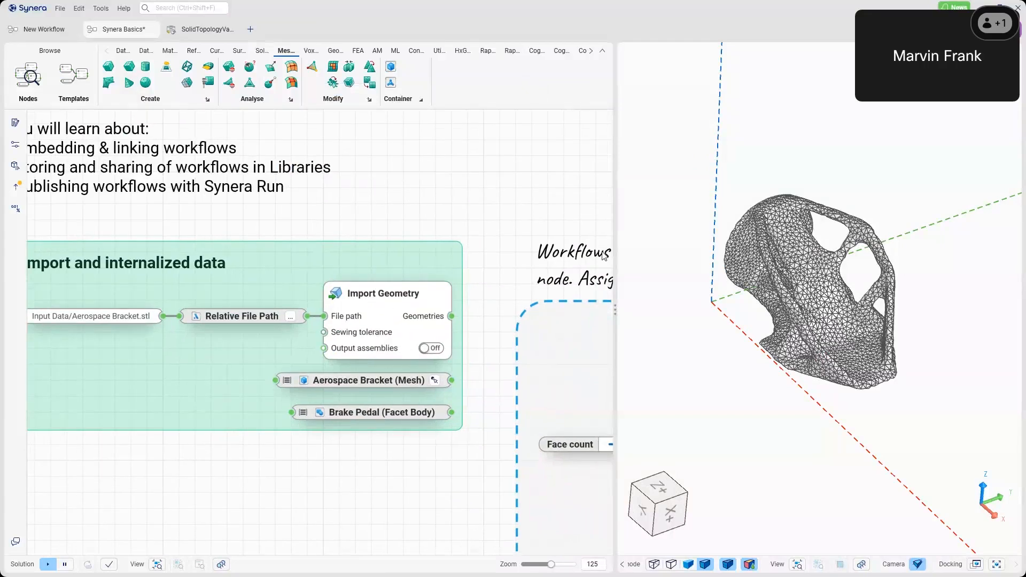
click(398, 314)
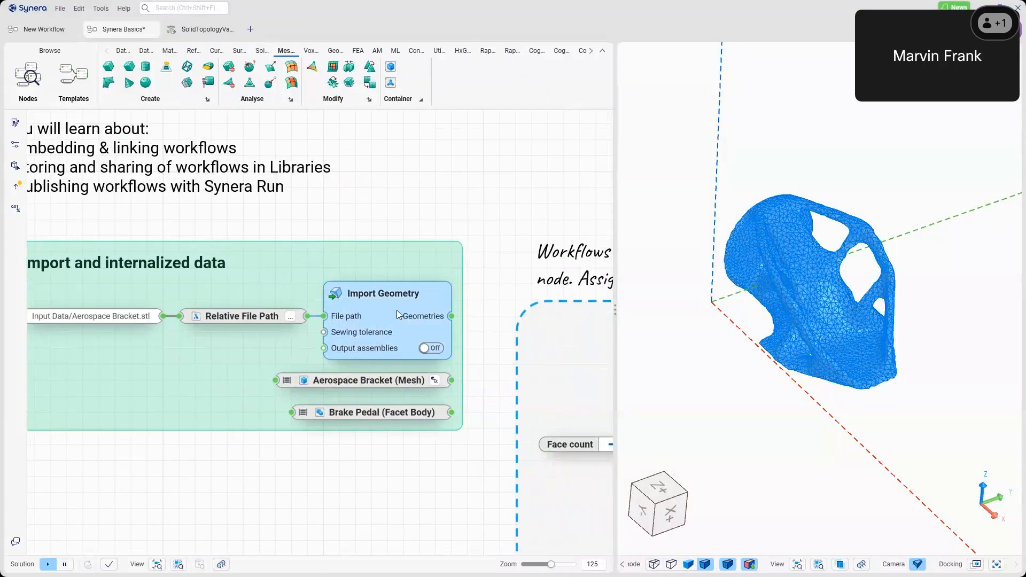
click(383, 380)
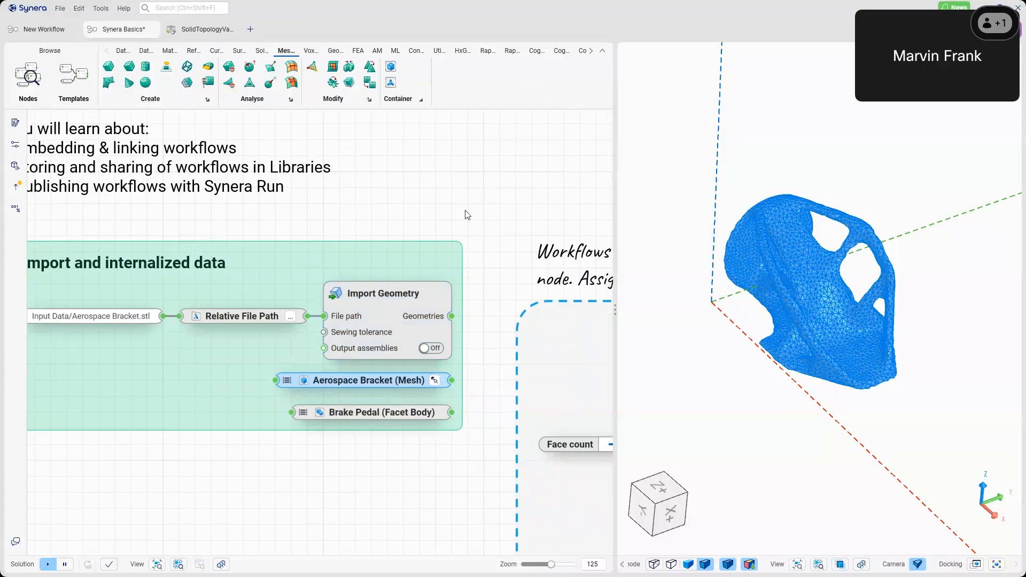
drag(465, 211, 428, 214)
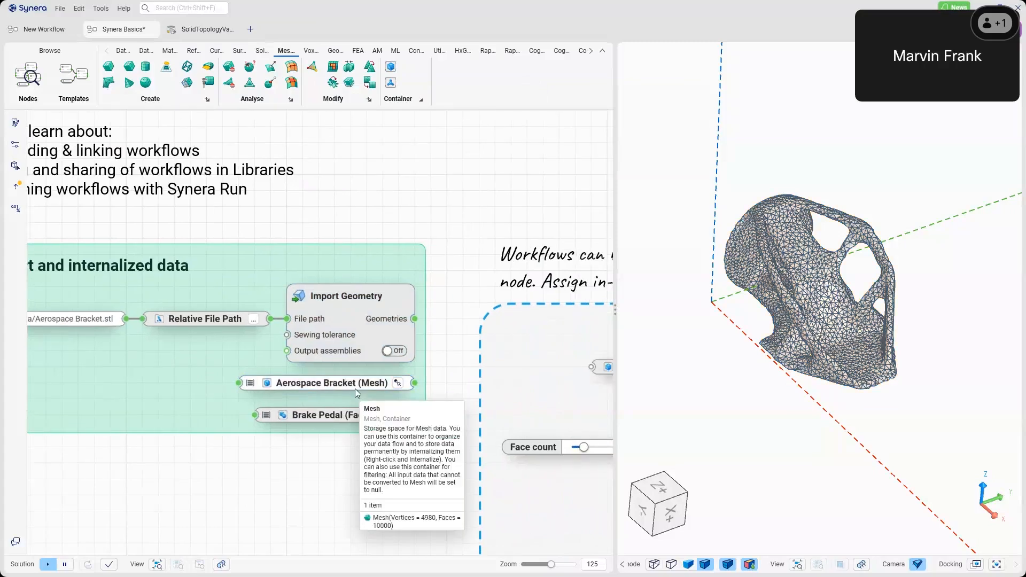
- Insert a Mesh container above the Import and internalized data group and connect Import Geometry's Geometries output to it
double_click(445, 174)
text(mesh)
key(Return)
drag(415, 319, 400, 174)
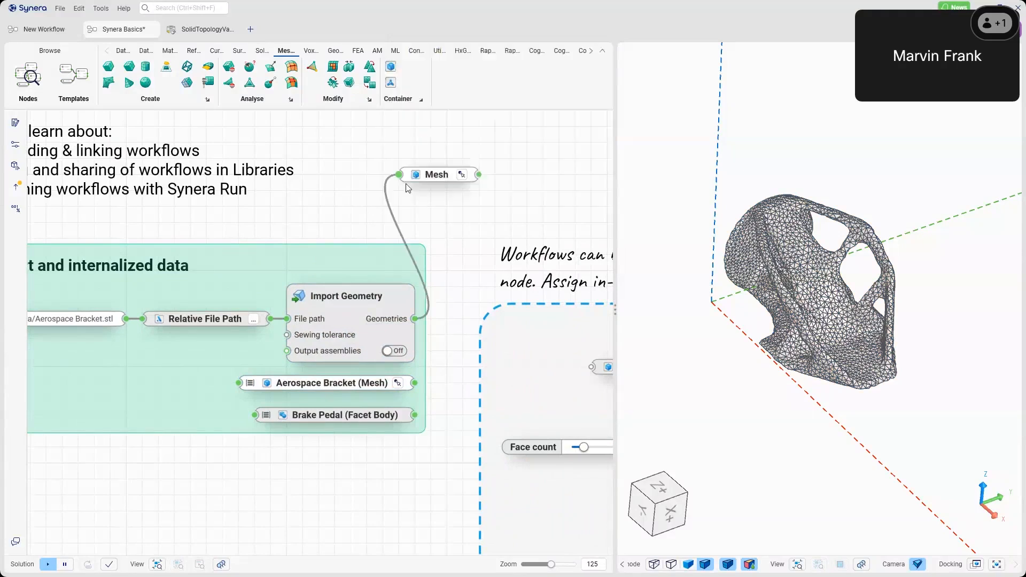
- Internalize the data in the new Mesh container and shift the container slightly on the canvas
right_click(434, 177)
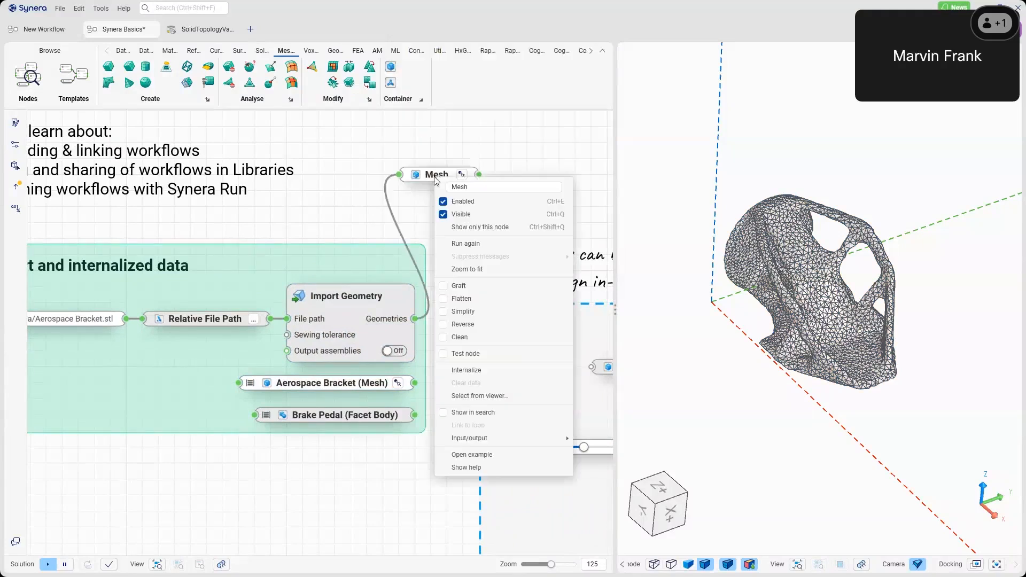
click(486, 370)
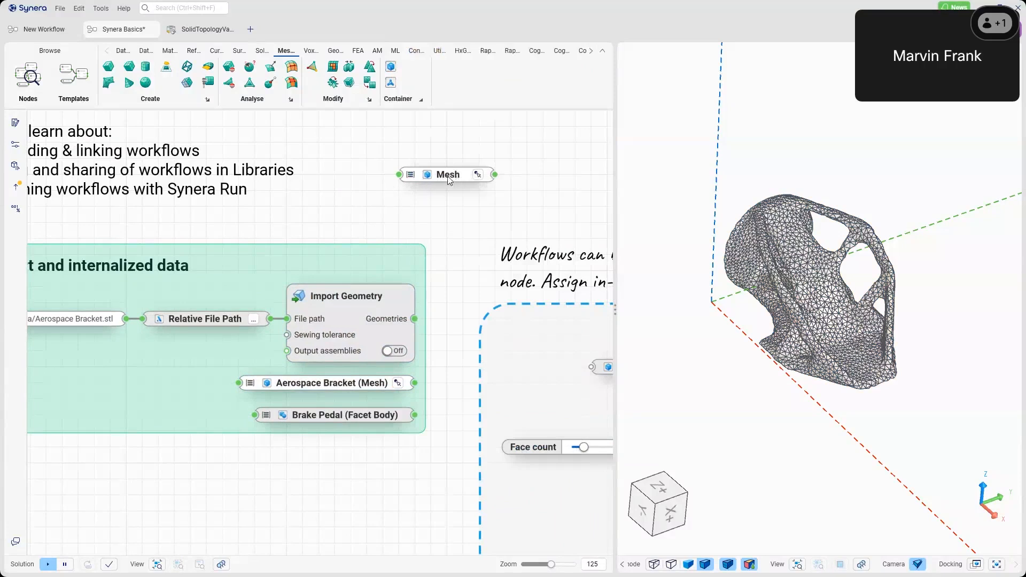
drag(449, 180, 432, 180)
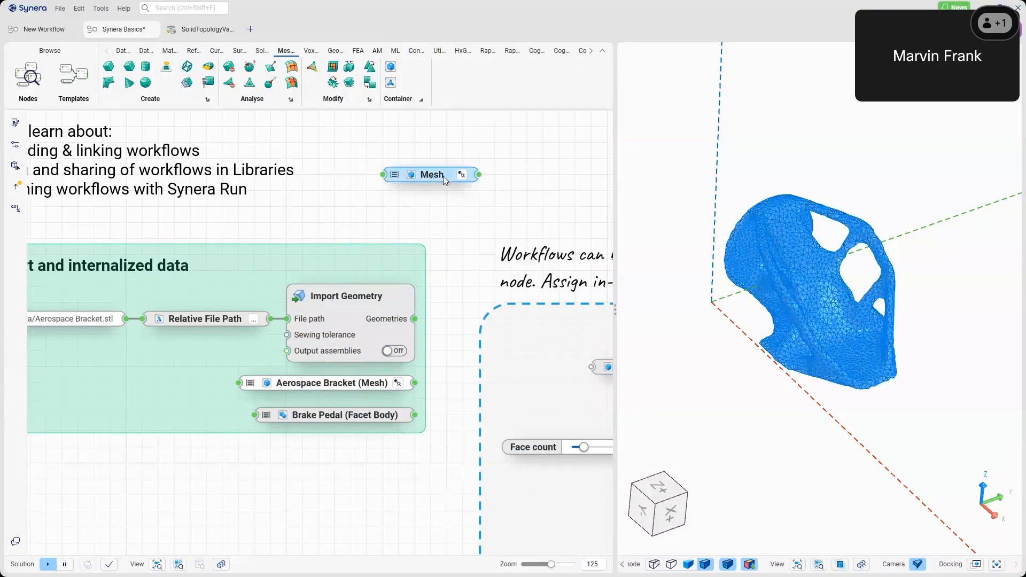
click(434, 202)
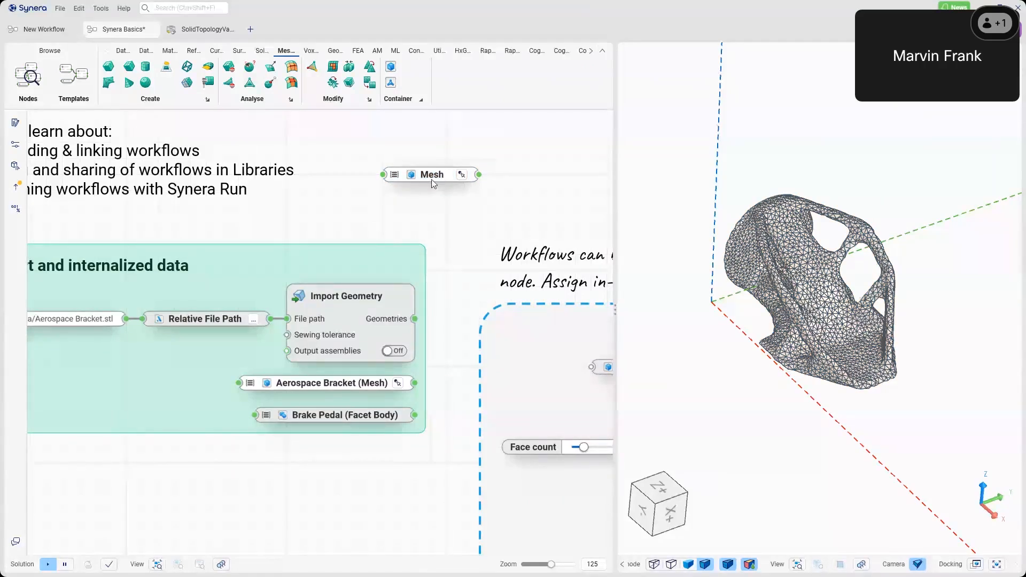
- Delete the internalized Mesh container above the Import and internalized data group
click(431, 179)
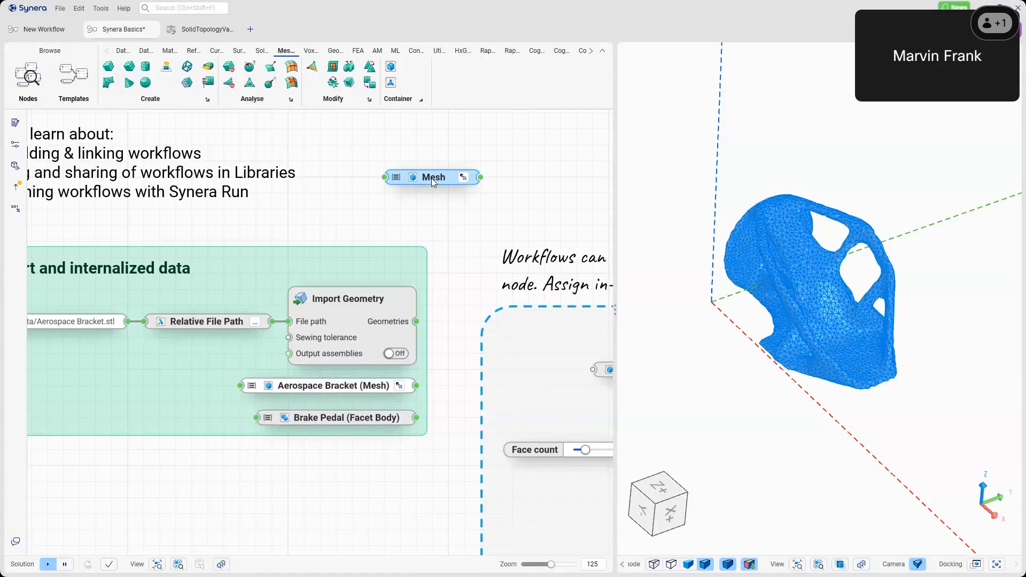
key(Delete)
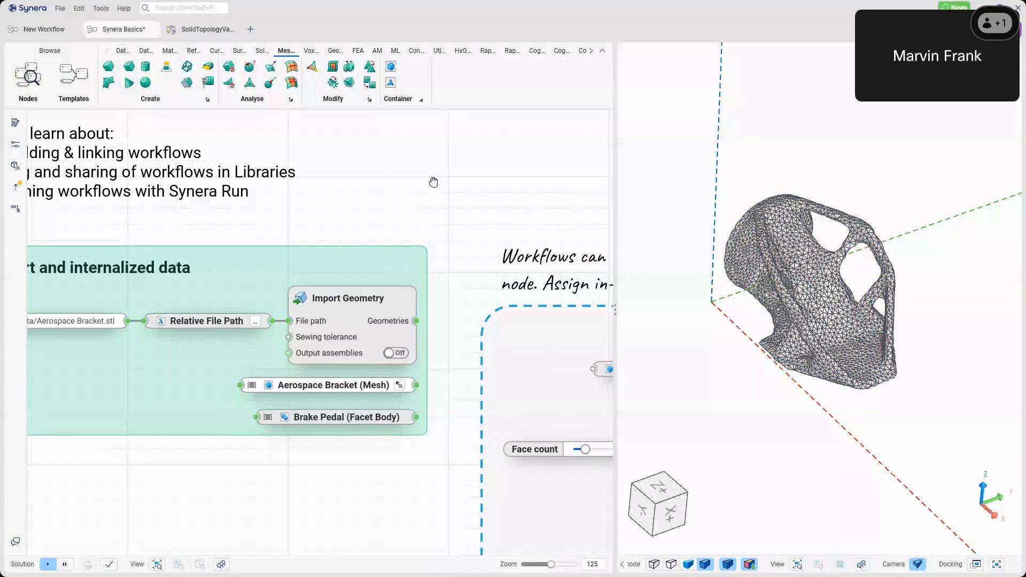
- Hide the Aerospace Bracket (Mesh) container and display the internalized Brake Pedal (Facet Body) container instead
right_drag(433, 182, 422, 158)
double_click(333, 361)
click(327, 396)
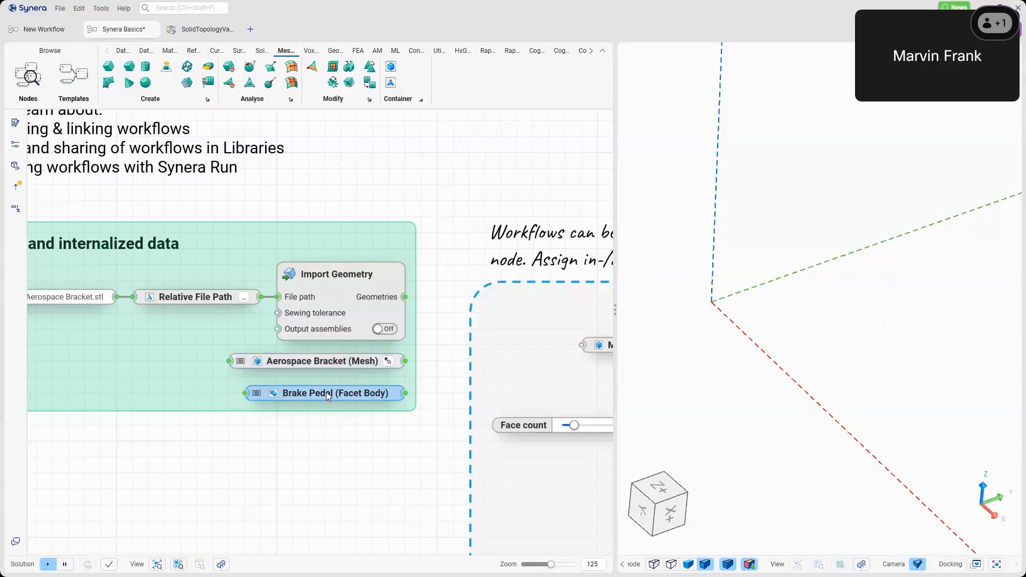
double_click(327, 395)
- Examine the facets of the brake pedal body up close and from several angles
mouse_move(774, 323)
right_down()
mouse_move(810, 314)
mouse_move(786, 334)
right_up()
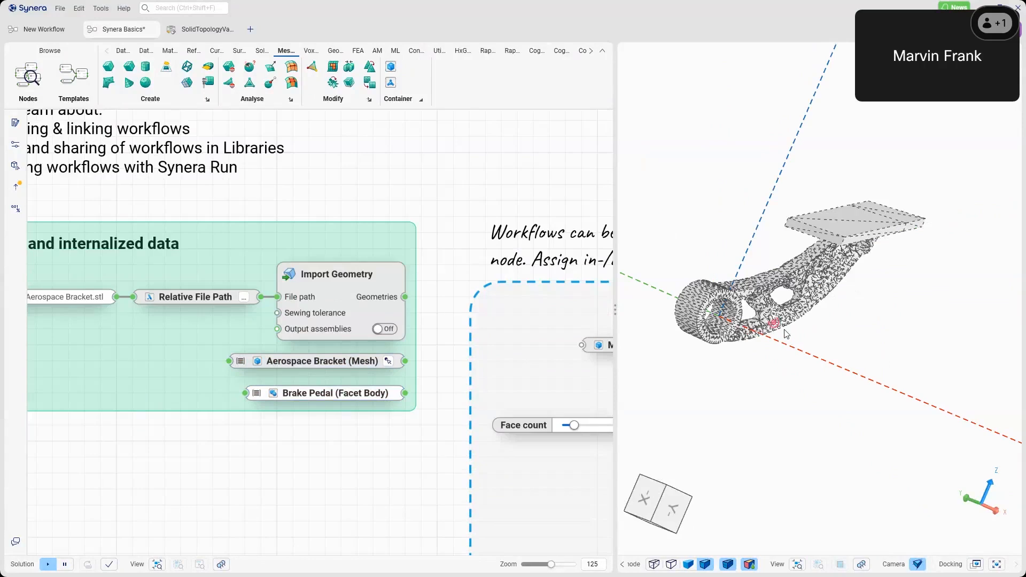
scroll(894, 209, up, 5)
mouse_move(895, 209)
right_down()
mouse_move(884, 146)
mouse_move(894, 232)
right_up()
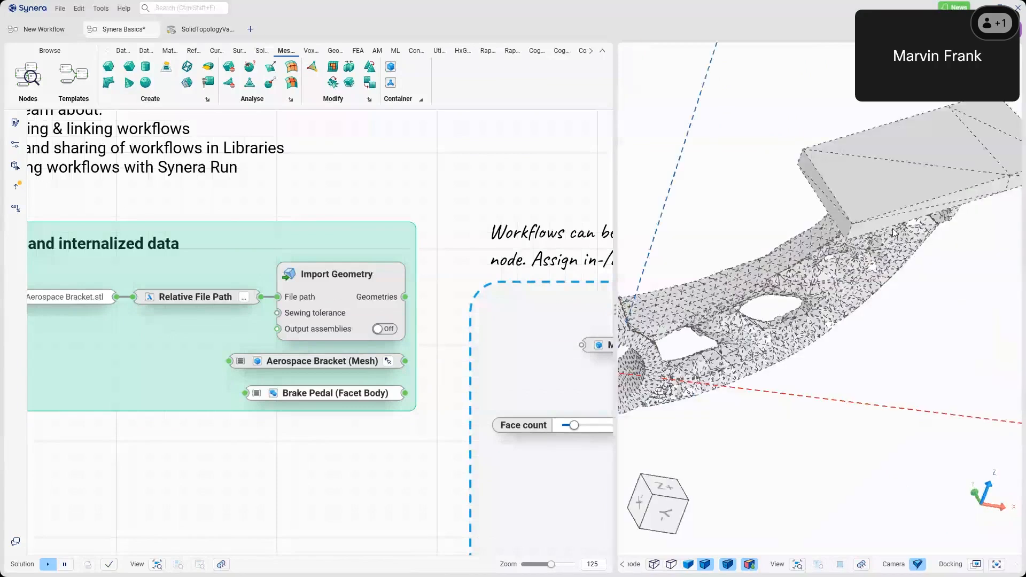
right_drag(894, 233, 822, 180)
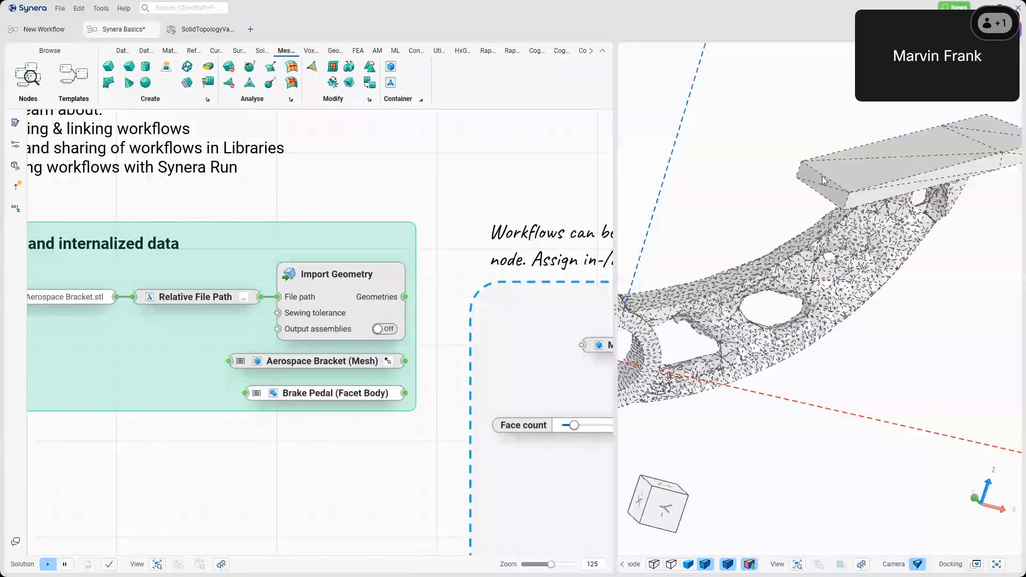
scroll(822, 175, up, 2)
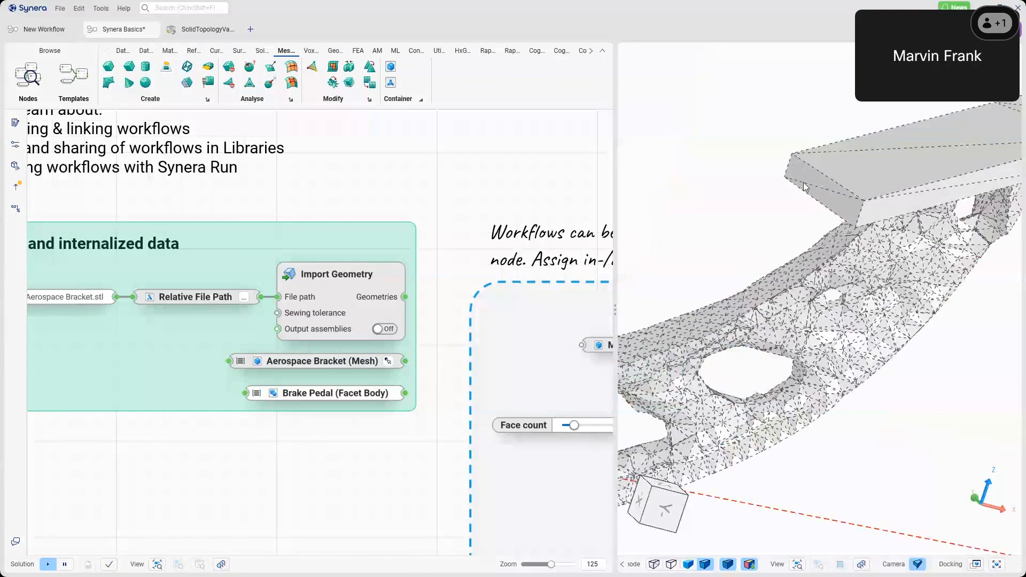
scroll(832, 268, down, 2)
mouse_move(832, 268)
middle_down()
mouse_move(827, 246)
mouse_move(821, 267)
middle_up()
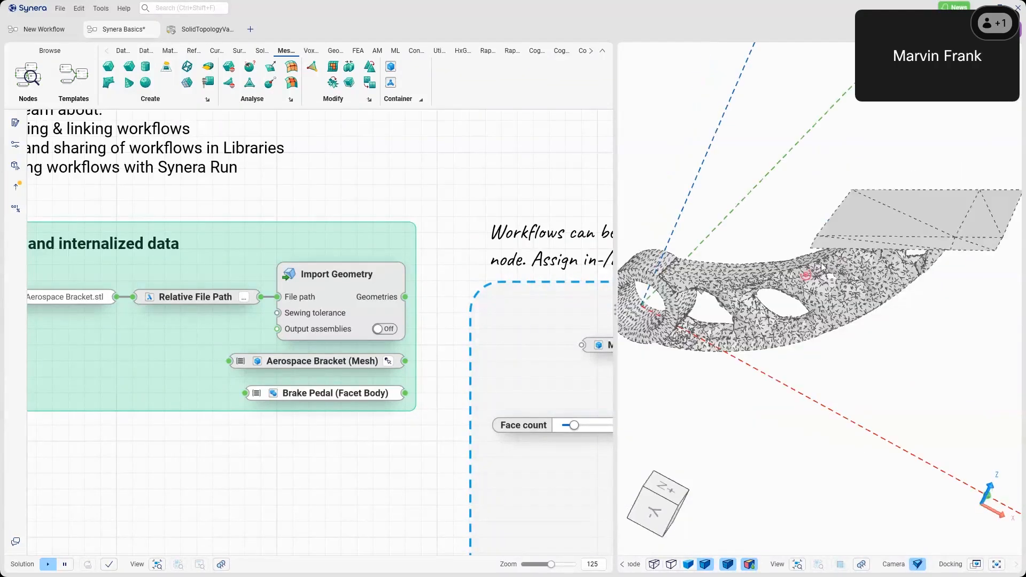
- Hide the Brake Pedal container, display the Import Geometry result and inspect the imported bracket's triangle mesh
scroll(418, 212, down, 3)
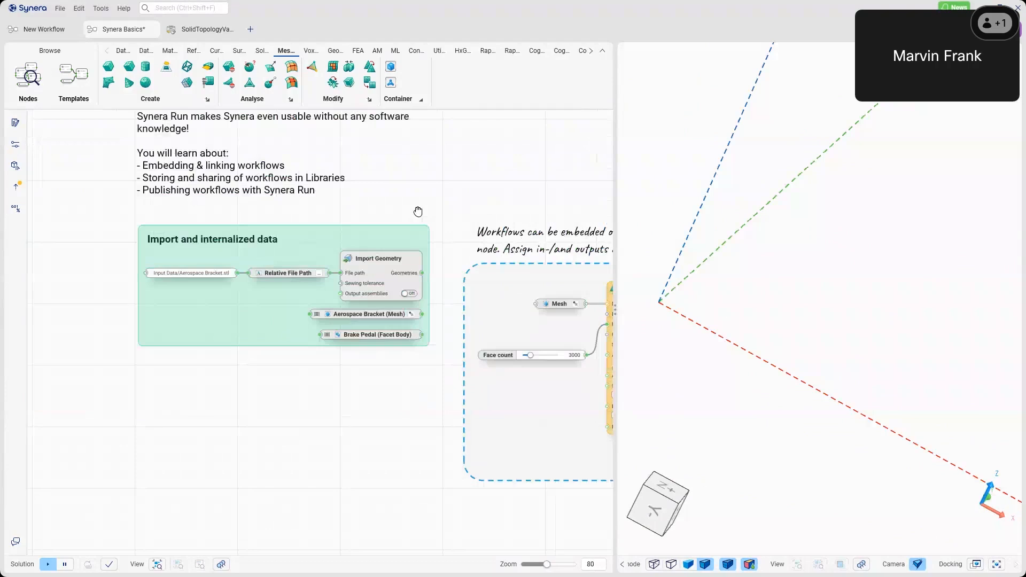
right_drag(417, 212, 258, 246)
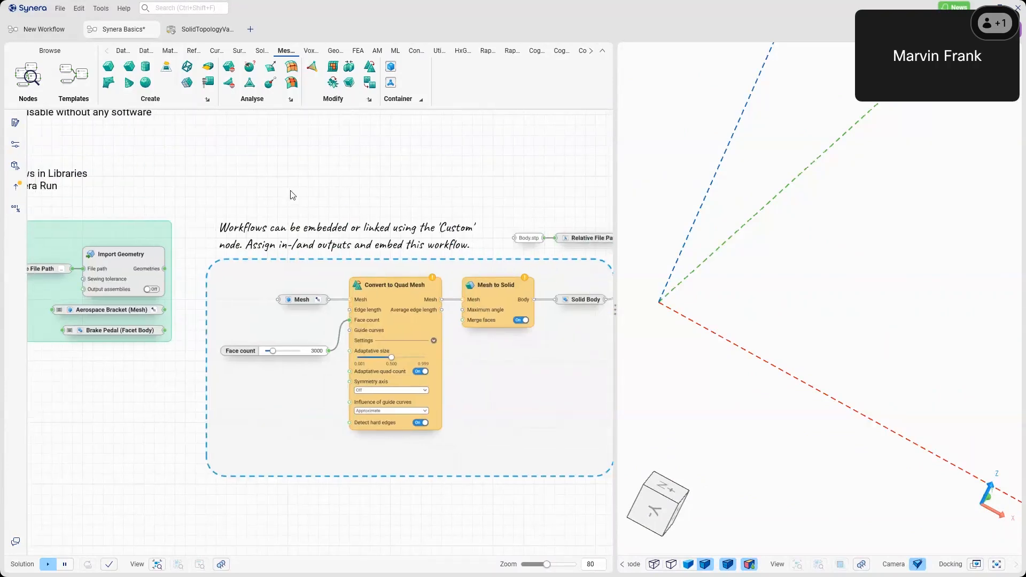
right_drag(298, 185, 314, 184)
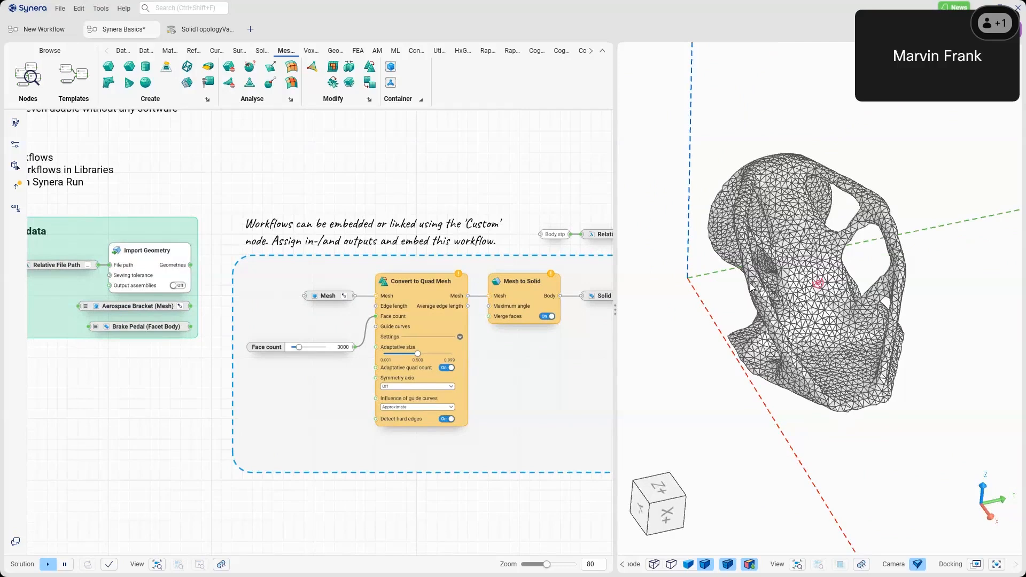
middle_drag(750, 287, 801, 266)
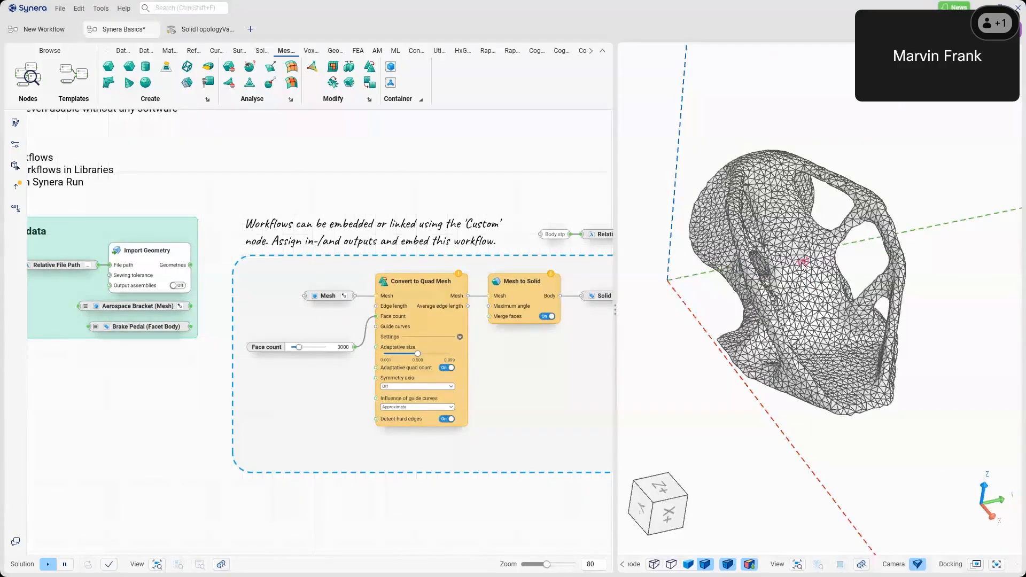
middle_drag(801, 266, 818, 302)
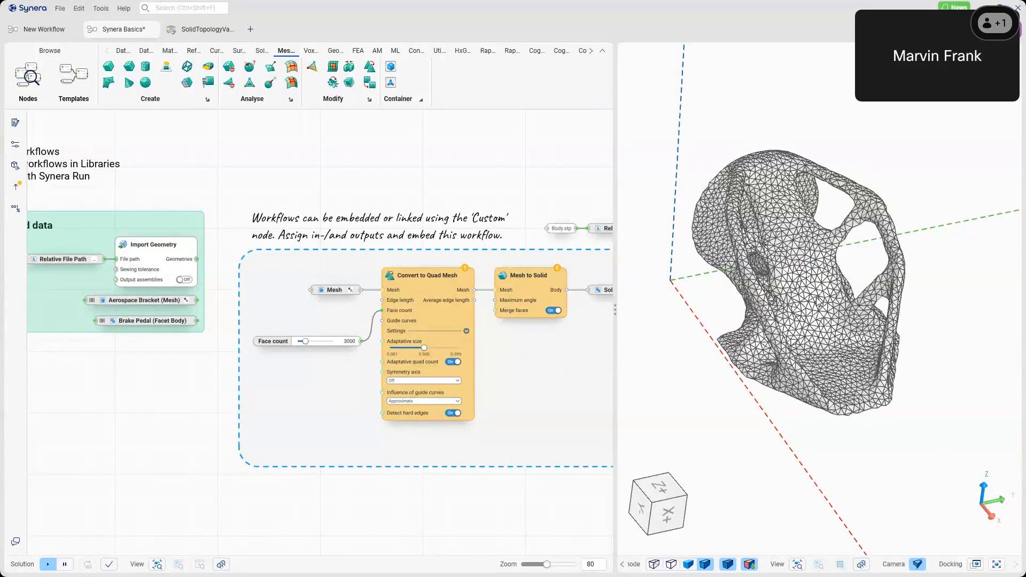
middle_drag(817, 302, 824, 302)
middle_drag(243, 218, 243, 215)
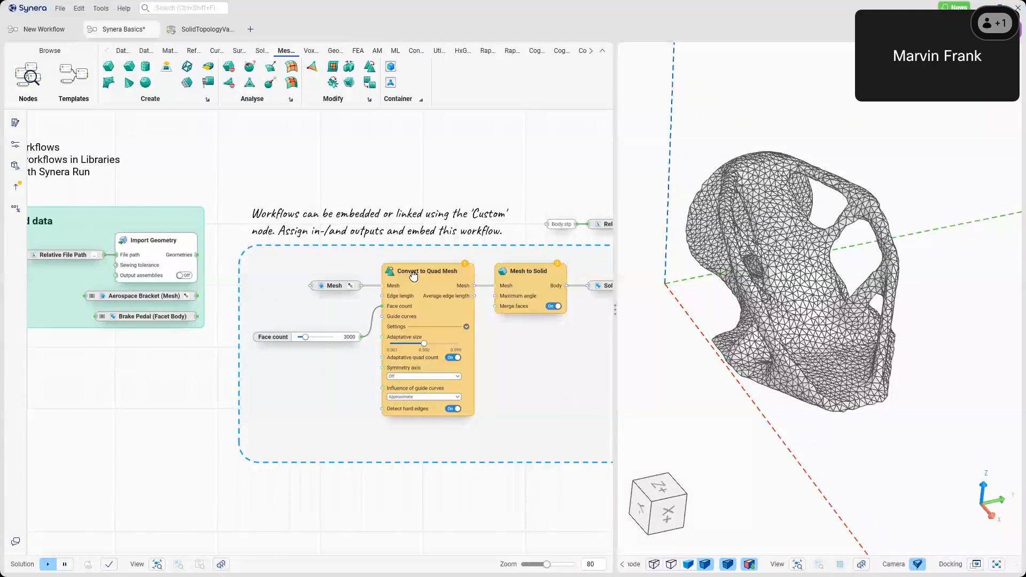
- Connect Import Geometry's Geometries output to the Mesh container feeding the Convert to Quad Mesh node
middle_drag(414, 276, 421, 273)
drag(205, 252, 314, 290)
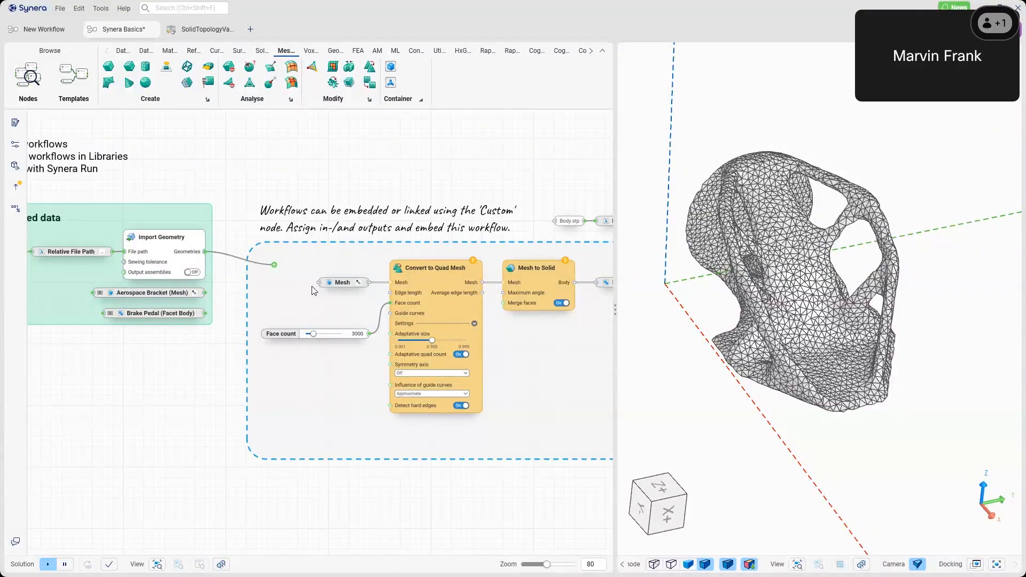
drag(313, 291, 319, 283)
middle_drag(519, 330, 451, 323)
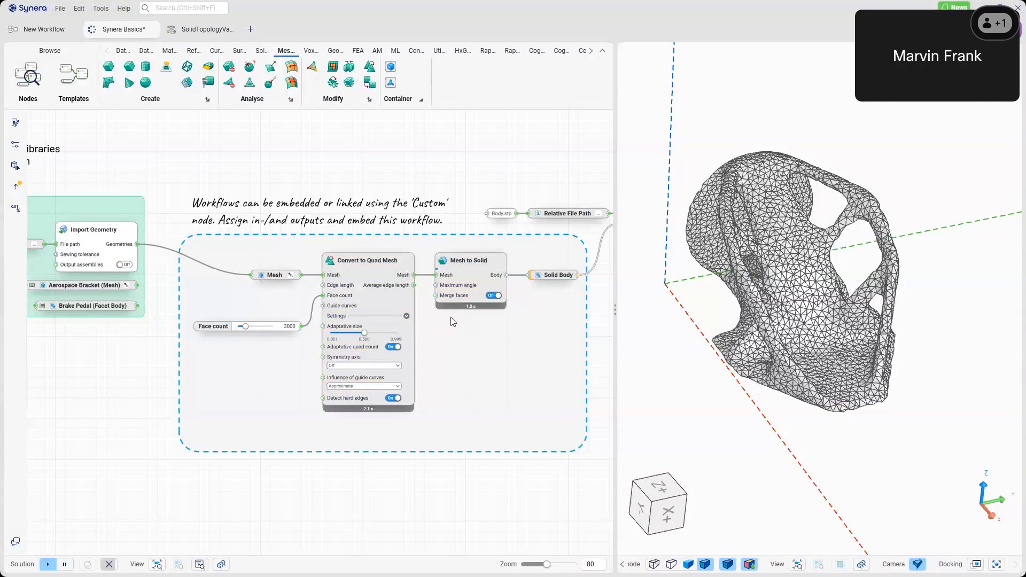
- Display the Convert to Quad Mesh result in place of the imported mesh and inspect the quad mesh from several angles
right_click(367, 272)
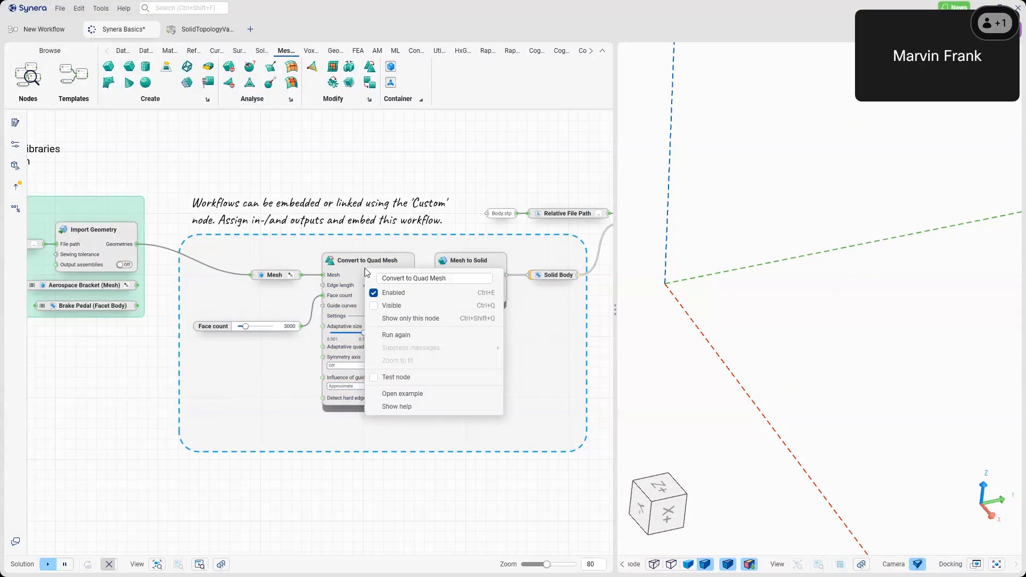
click(392, 305)
middle_drag(744, 349, 714, 348)
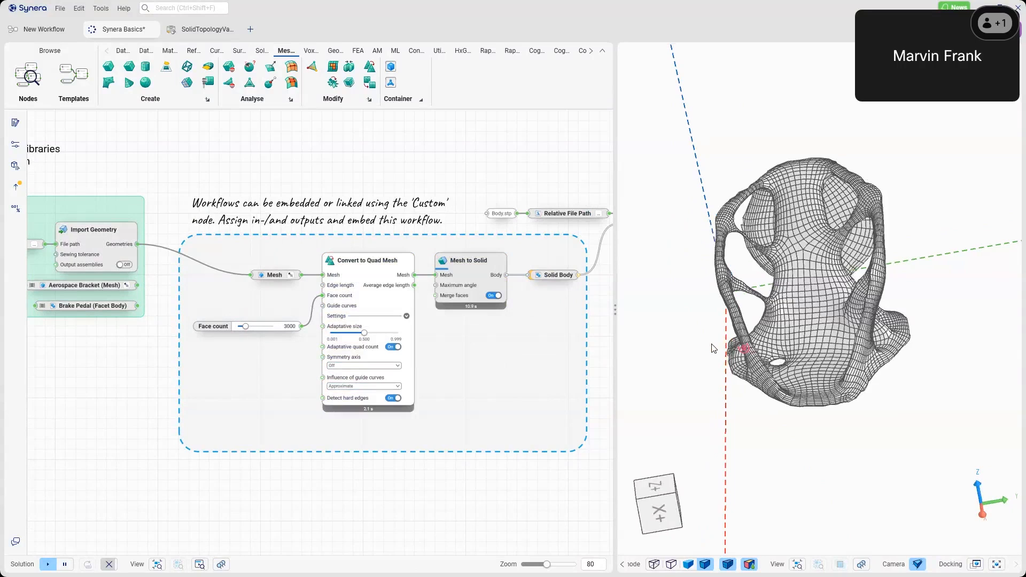
middle_drag(713, 348, 811, 306)
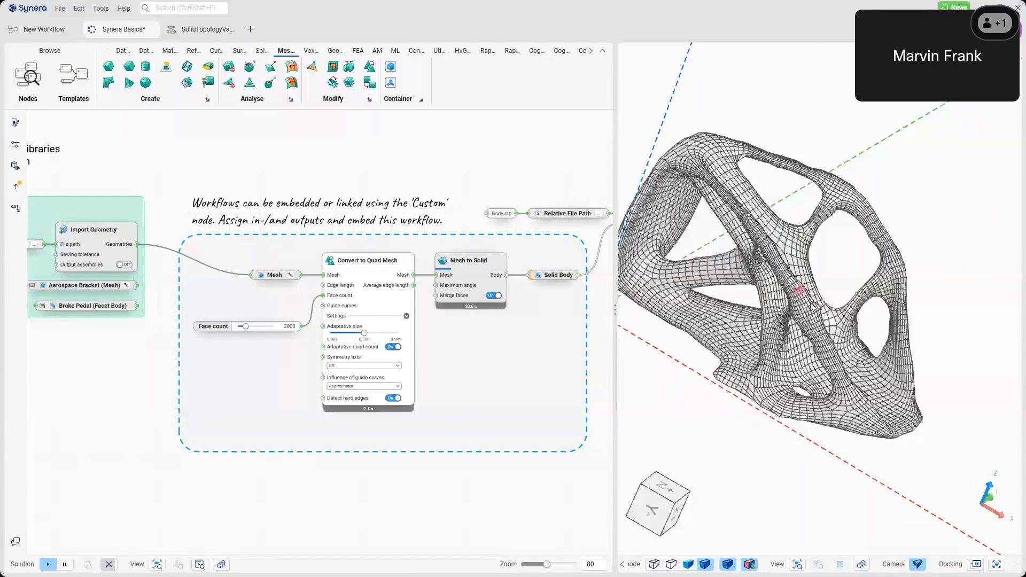
- Highlight the Convert to Quad Mesh result, then hide it from the 3D view
click(373, 275)
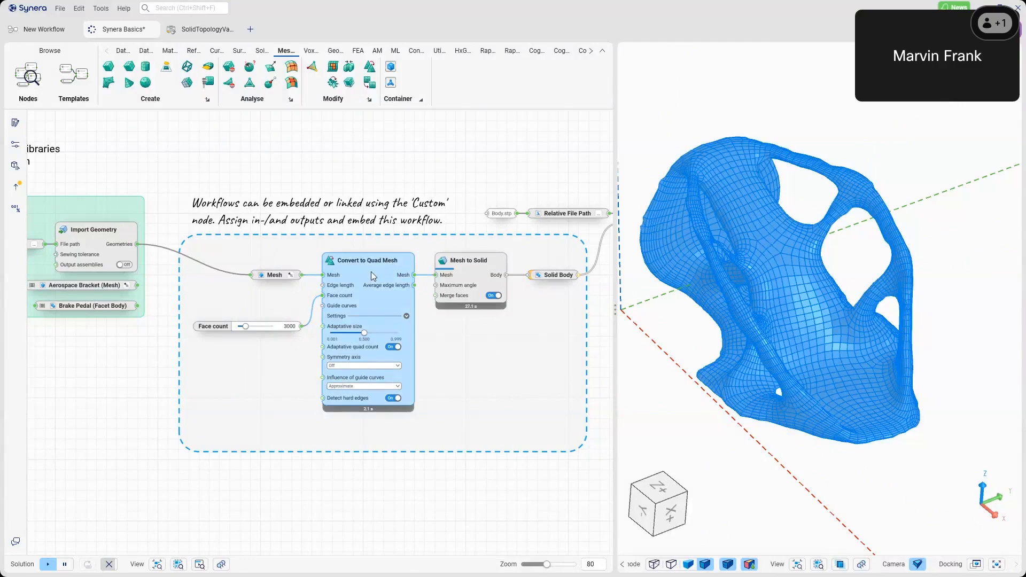
scroll(371, 271, up, 4)
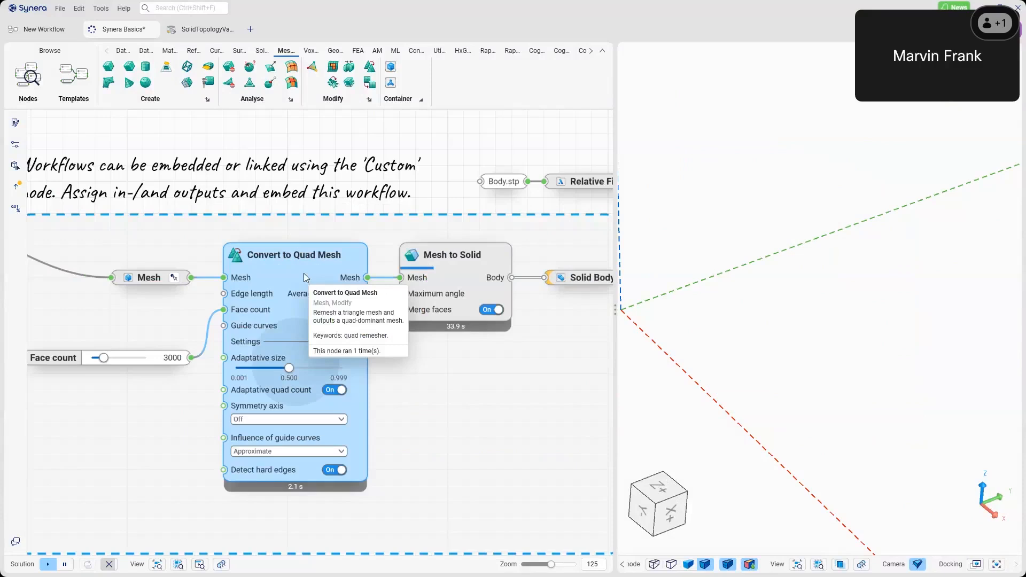
scroll(304, 273, down, 2)
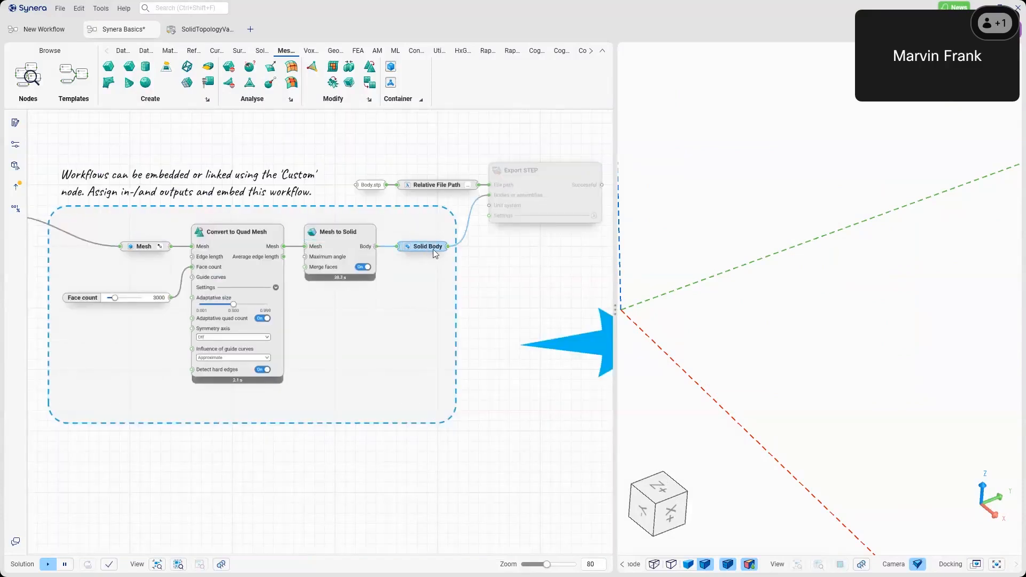
- Display the Solid Body container and inspect the converted bracket solid from several angles
click(432, 249)
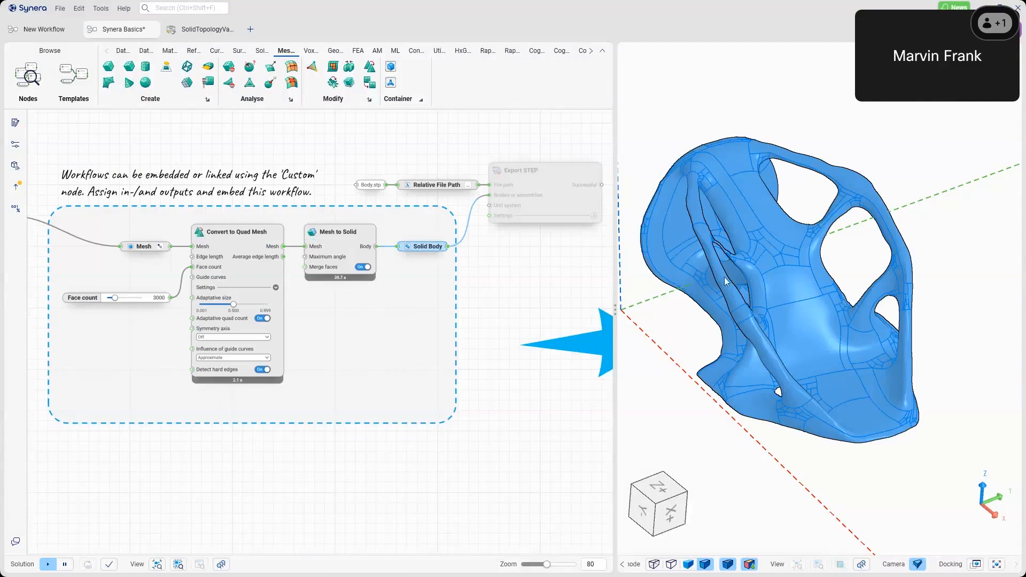
mouse_move(724, 277)
middle_down()
mouse_move(708, 337)
mouse_move(843, 291)
middle_up()
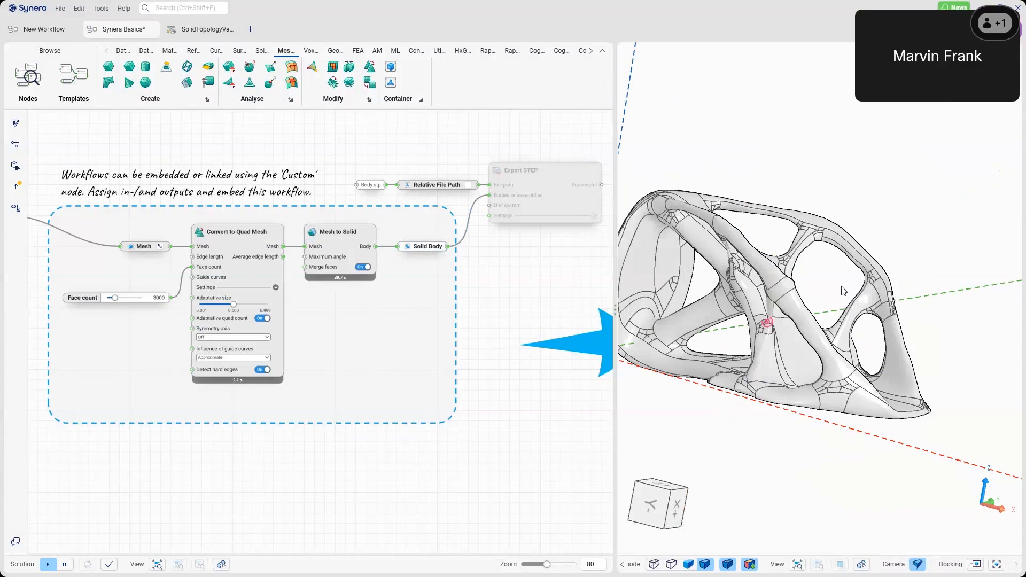
middle_drag(843, 291, 761, 315)
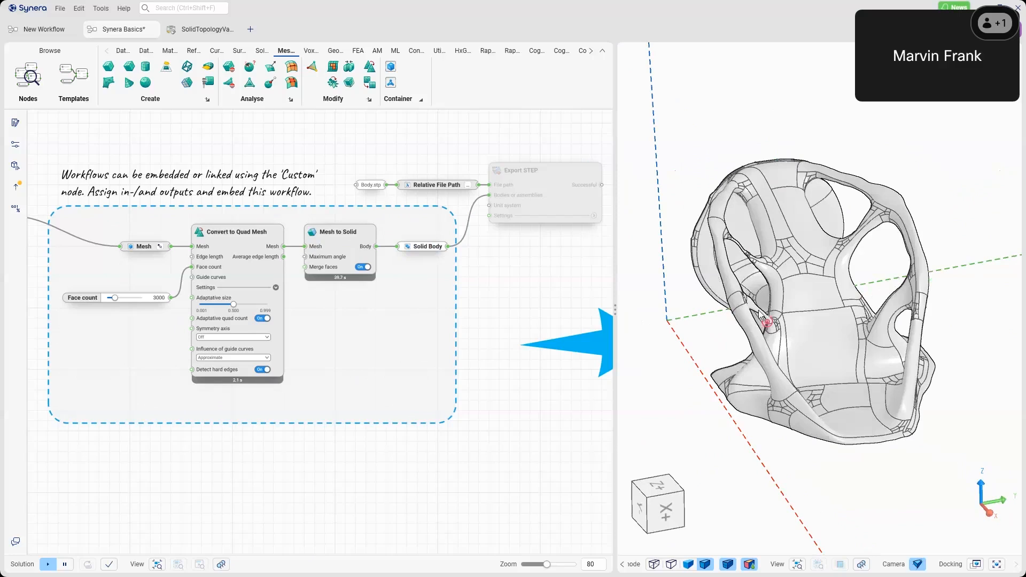
middle_drag(761, 315, 759, 327)
- Enable the Export STEP node to export the solid body to Body.stp and attach a panel to its Successful output
middle_drag(411, 178, 330, 187)
scroll(330, 187, up, 2)
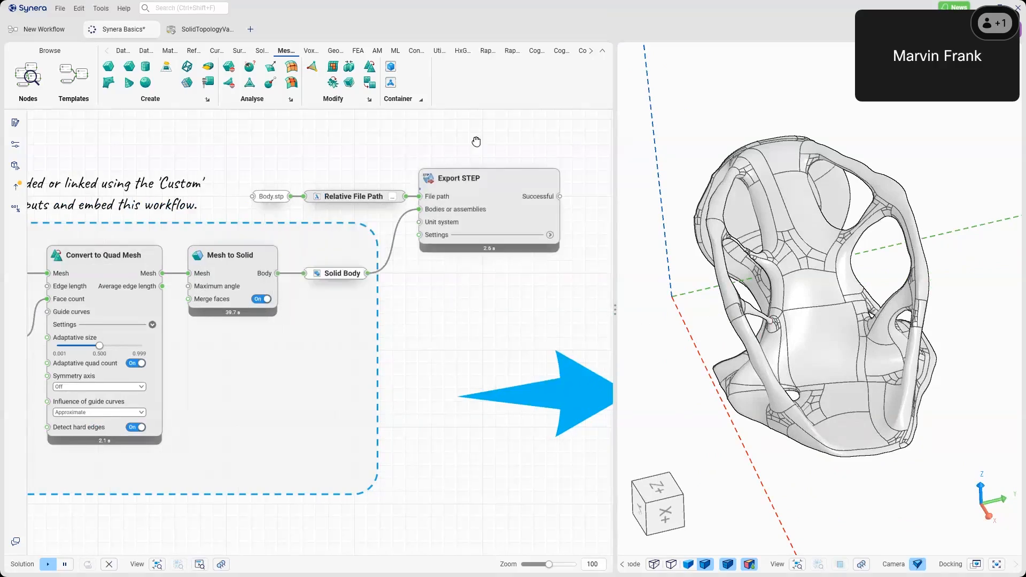
middle_drag(476, 142, 443, 149)
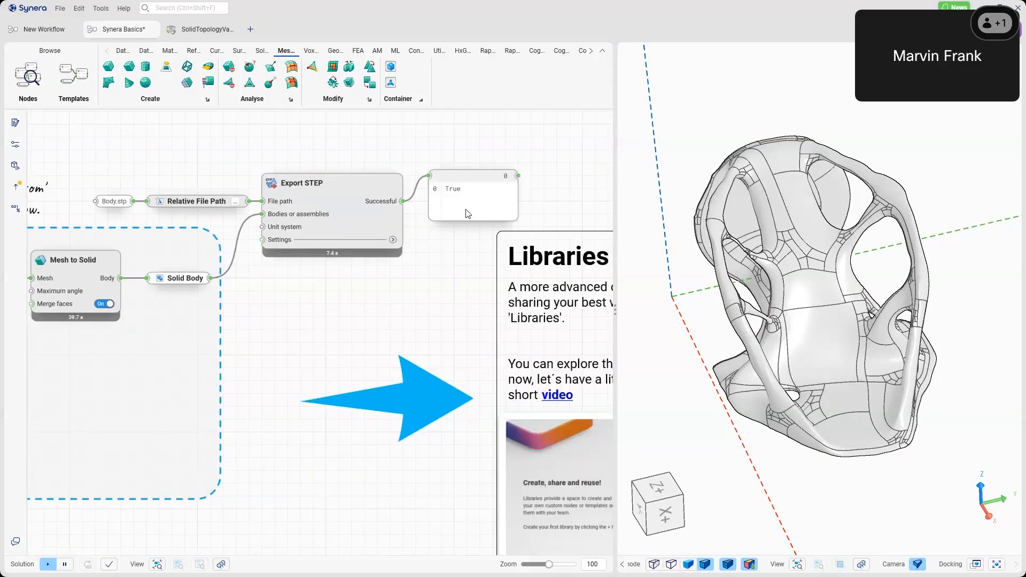
- Check the export status in the panel attached to Export STEP
scroll(468, 214, up, 3)
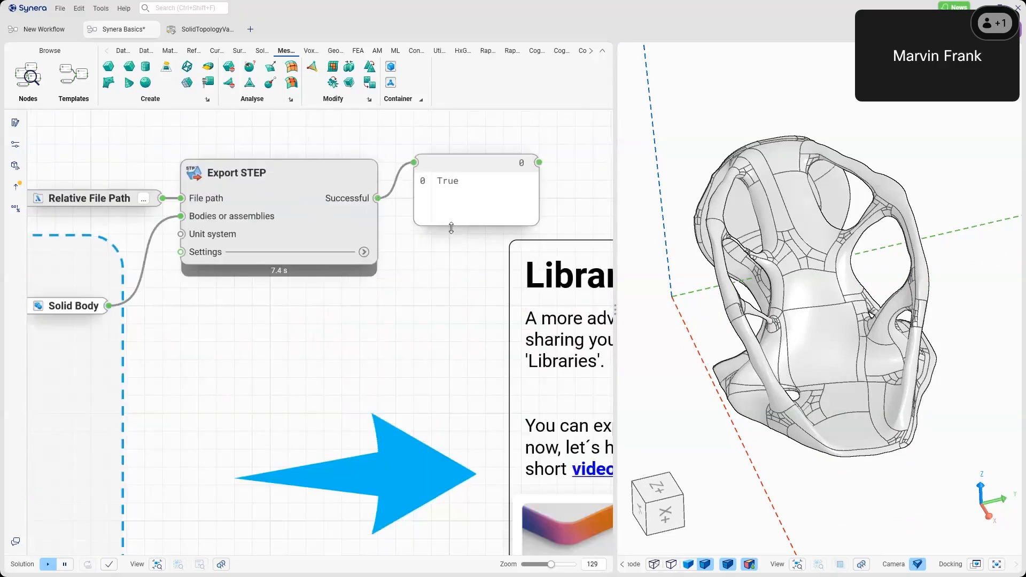
click(462, 199)
scroll(462, 199, up, 2)
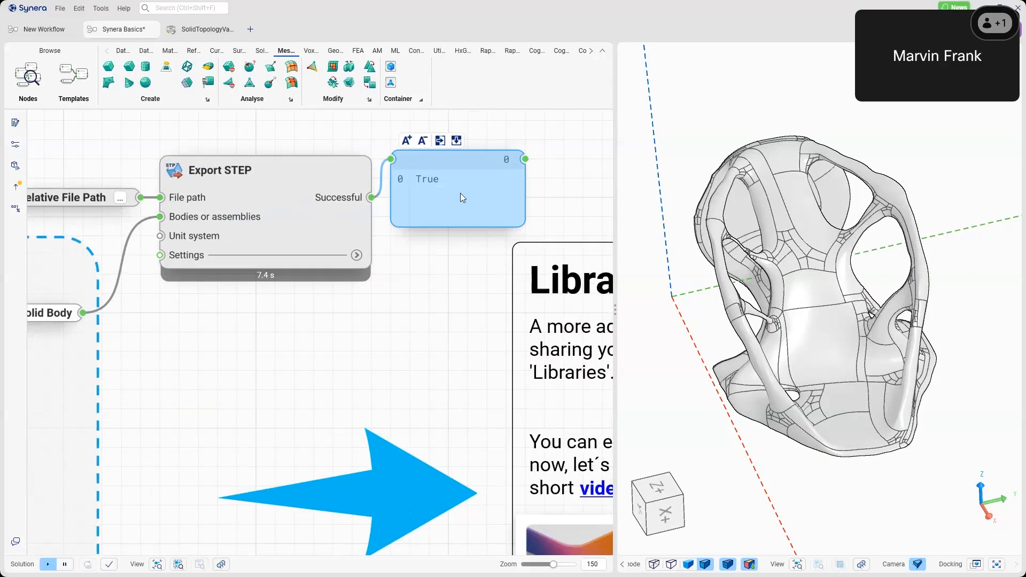
scroll(462, 195, down, 5)
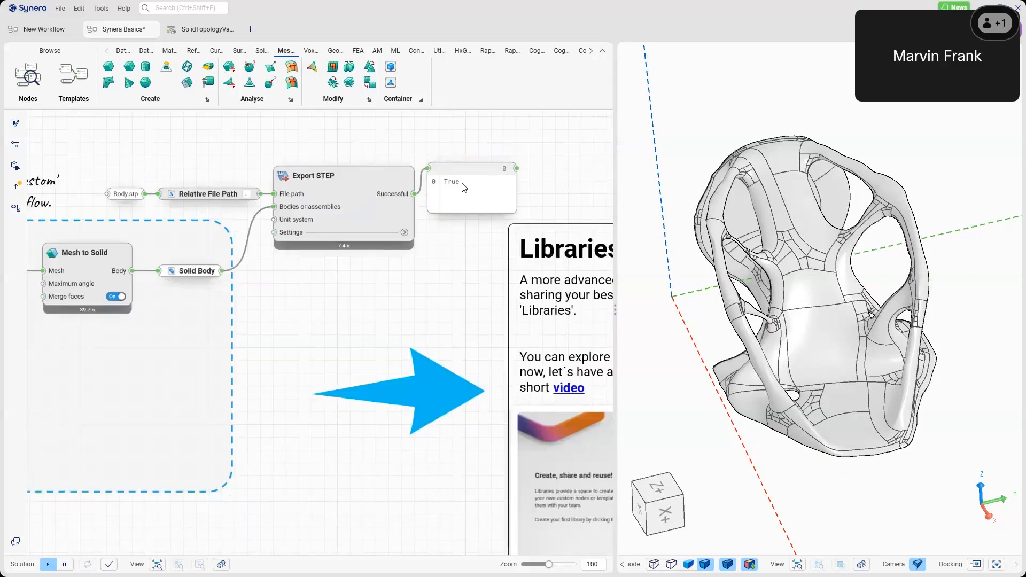
click(464, 187)
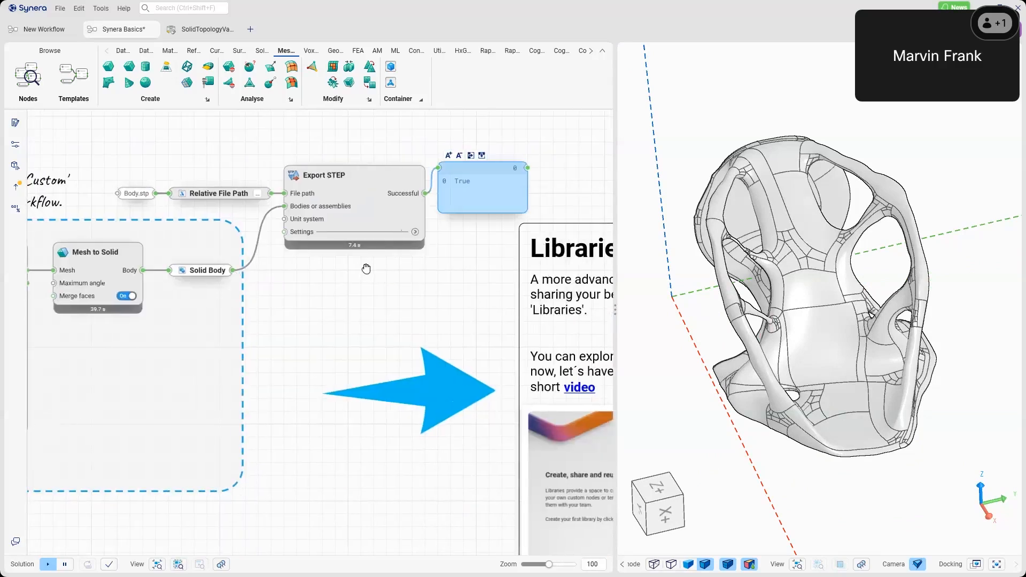
drag(366, 268, 465, 269)
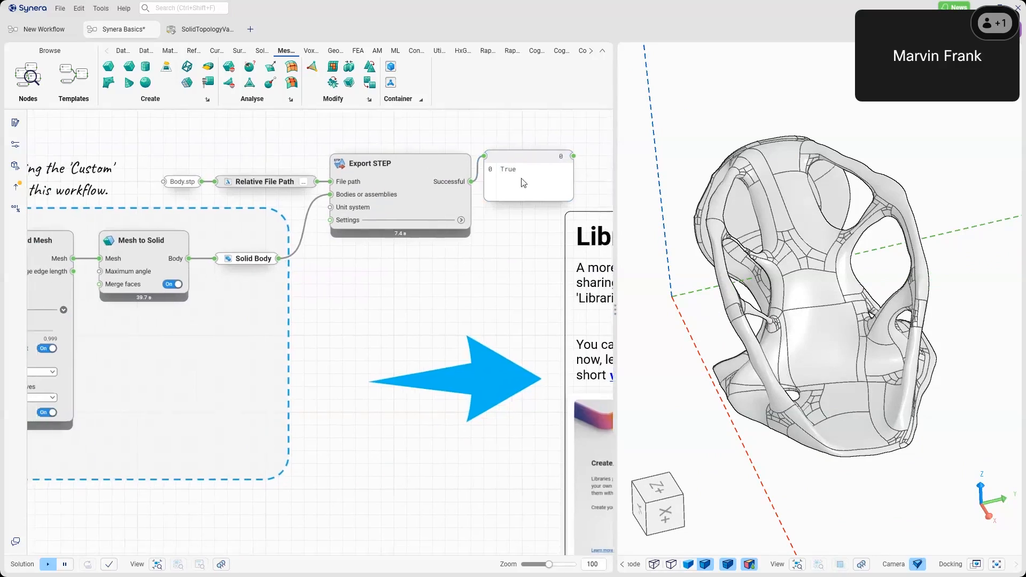
- Attach panels to Convert to Quad Mesh's Mesh output and the Solid Body container, and fit the mesh panel's width to its content
mouse_move(270, 266)
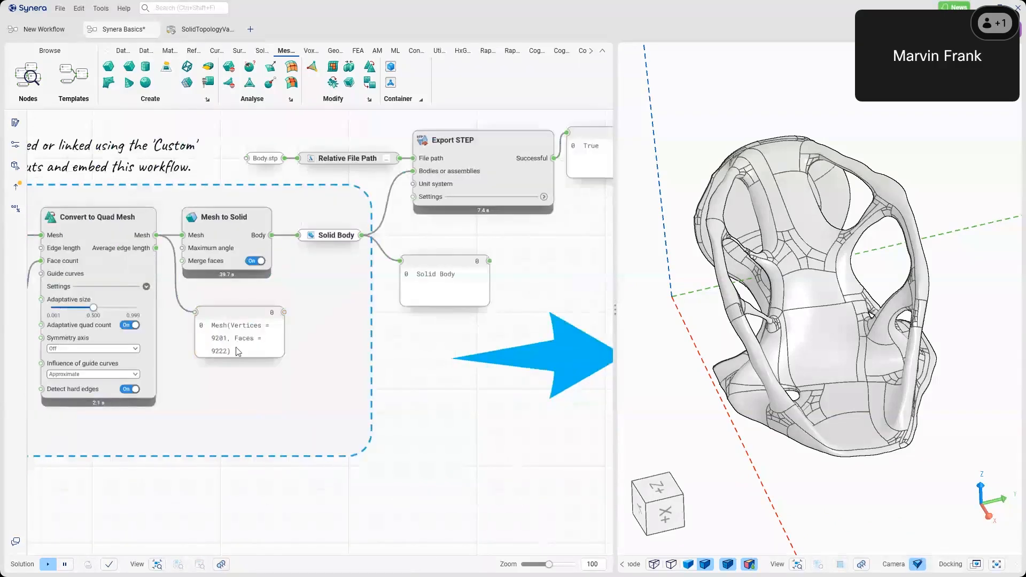
click(246, 317)
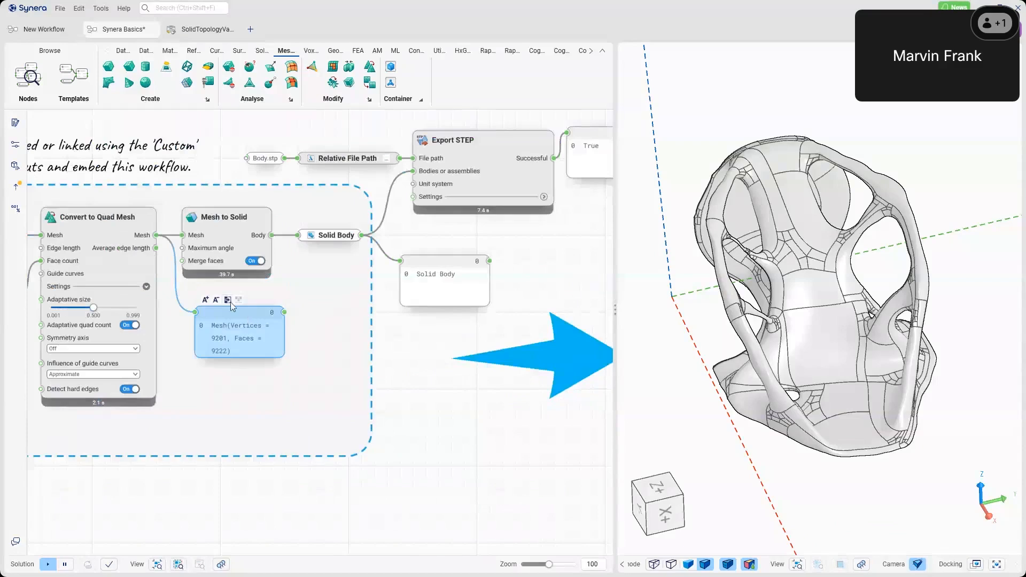
click(229, 301)
drag(251, 324, 254, 336)
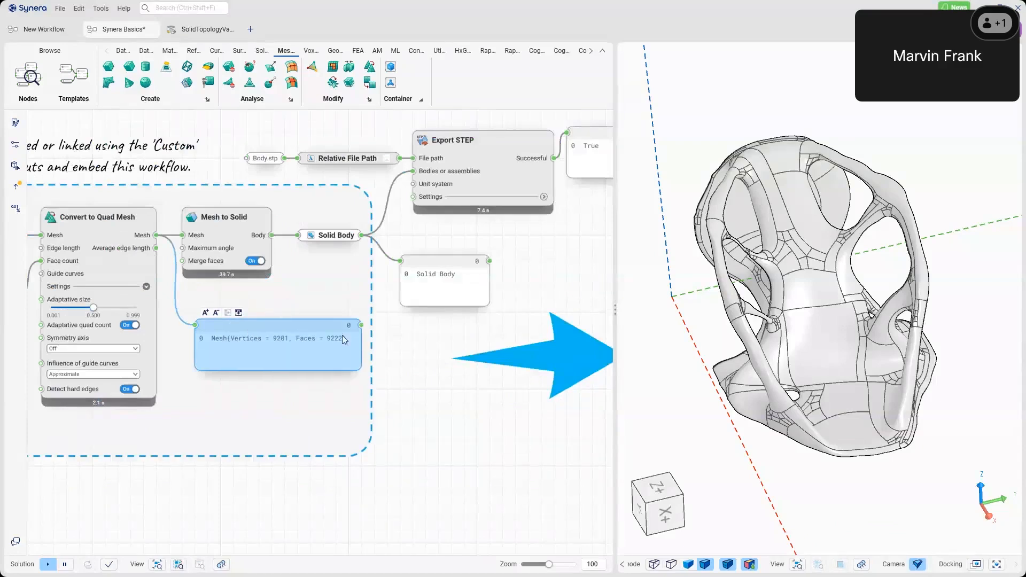
- Delete the panels attached to the quad mesh output, the Solid Body container and Export STEP
click(399, 315)
click(452, 295)
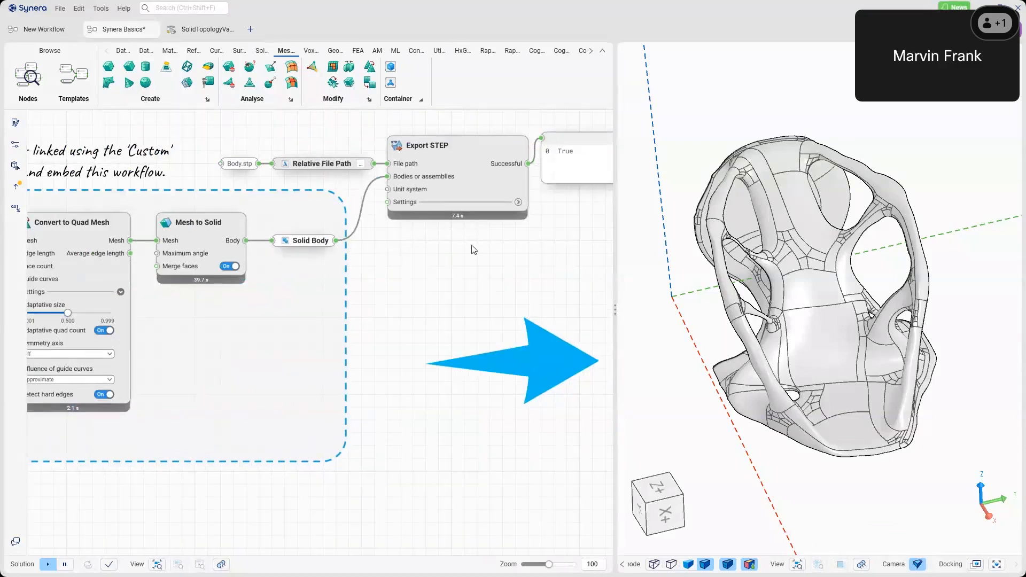
middle_drag(471, 246, 431, 252)
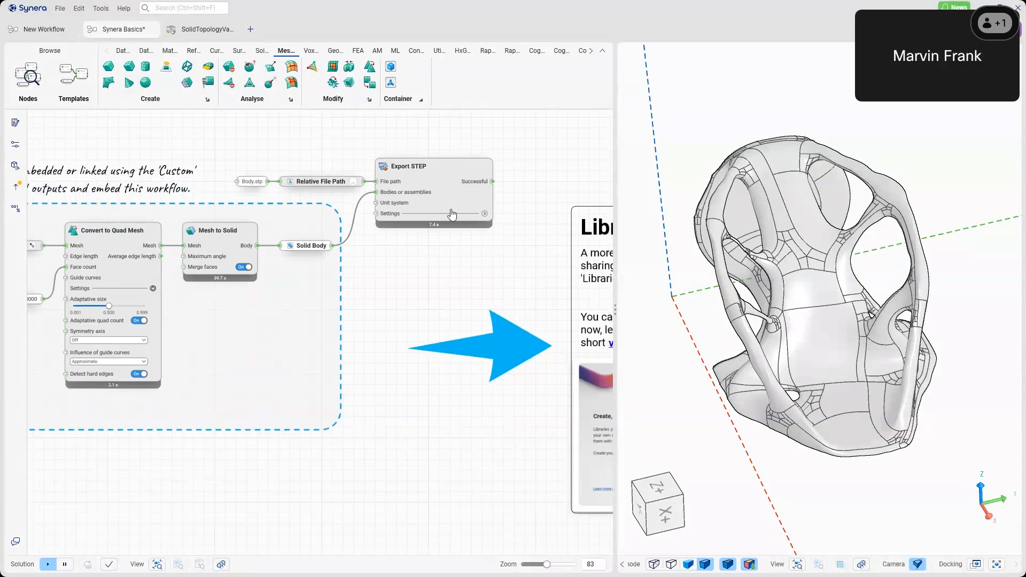
- Try crossing and enclosing box selections on the conversion nodes inside the dashed frame
scroll(453, 214, down, 1)
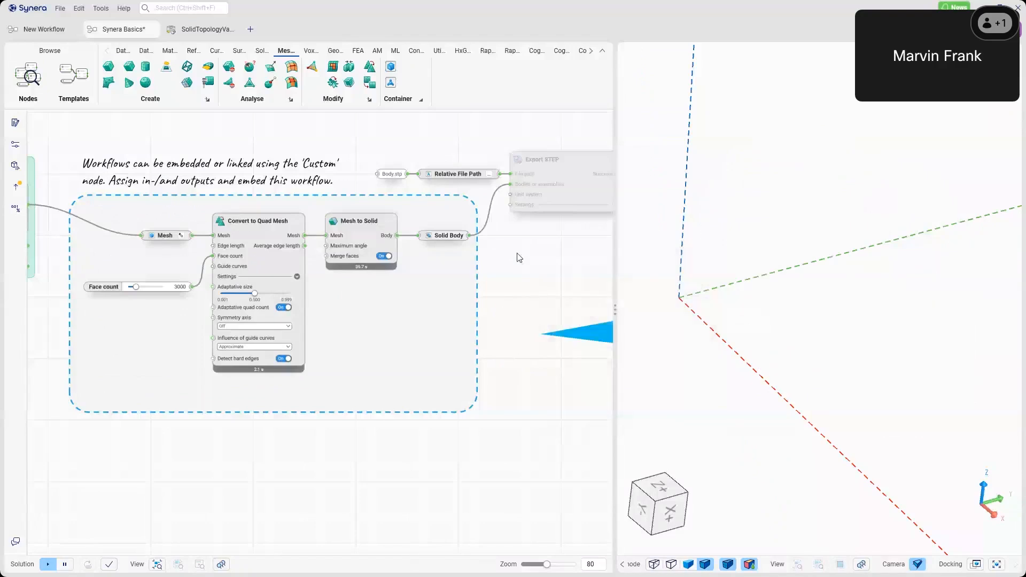
scroll(519, 259, down, 2)
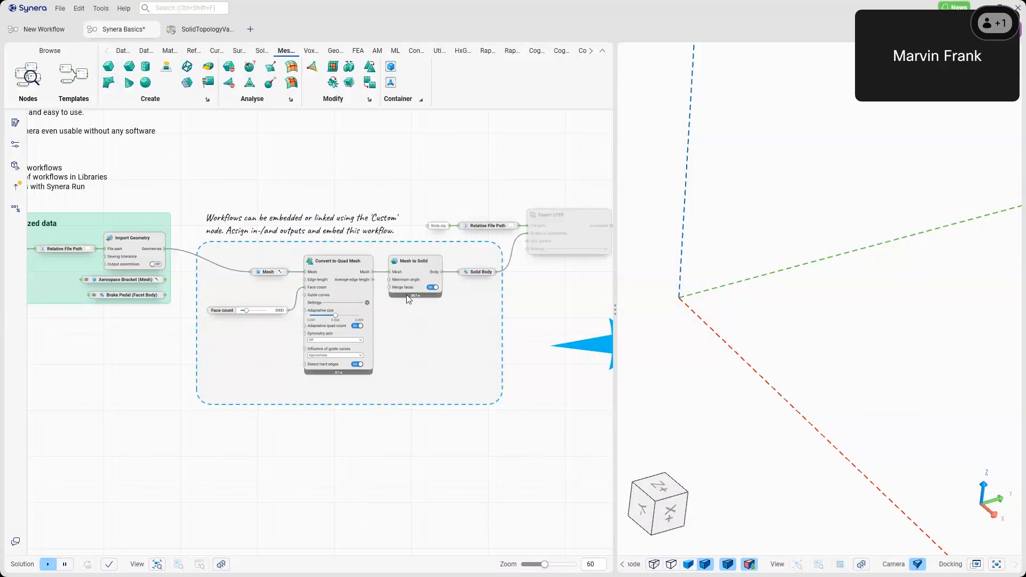
scroll(409, 299, up, 2)
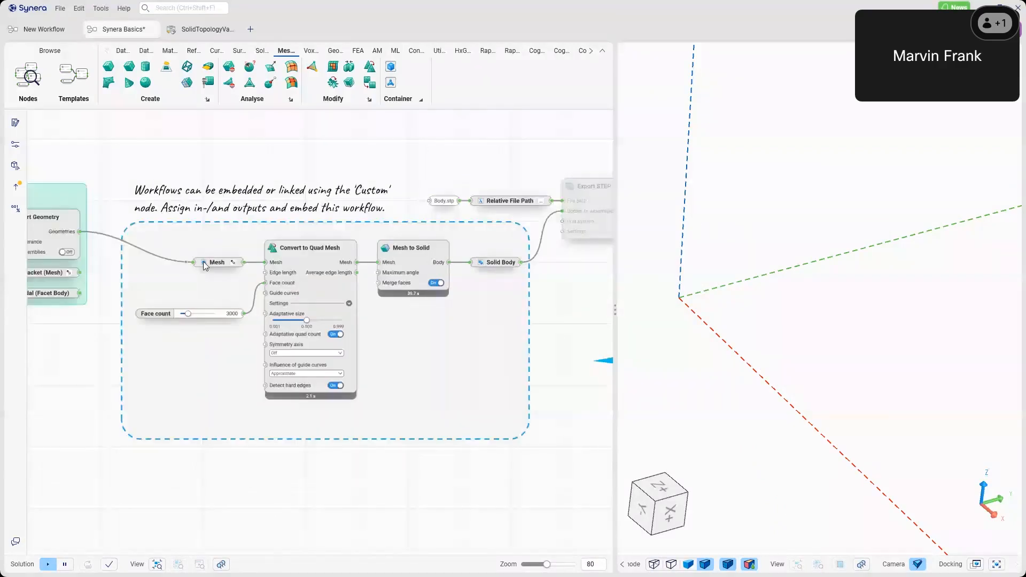
mouse_move(205, 265)
drag(507, 404, 321, 265)
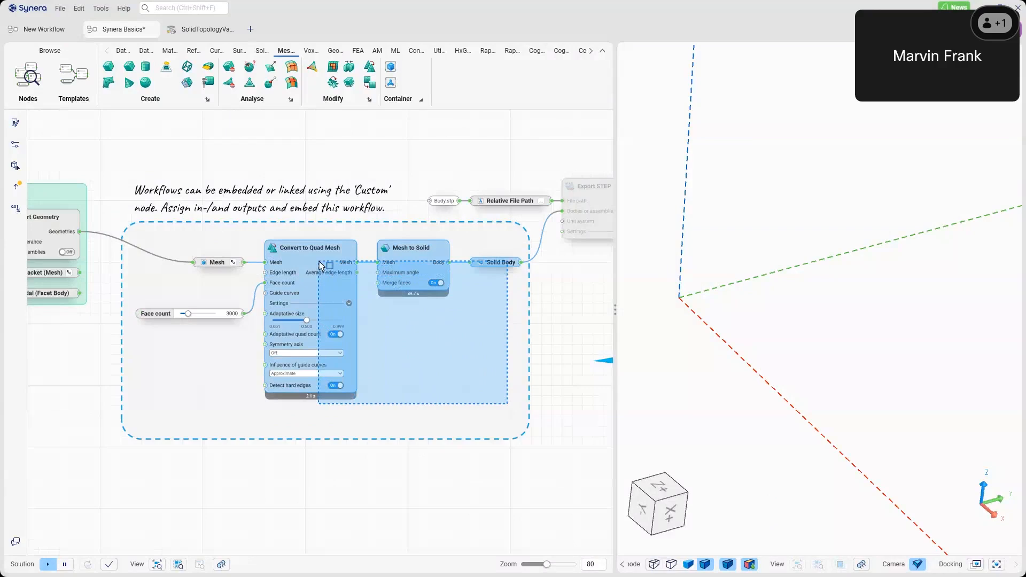
drag(321, 266, 368, 301)
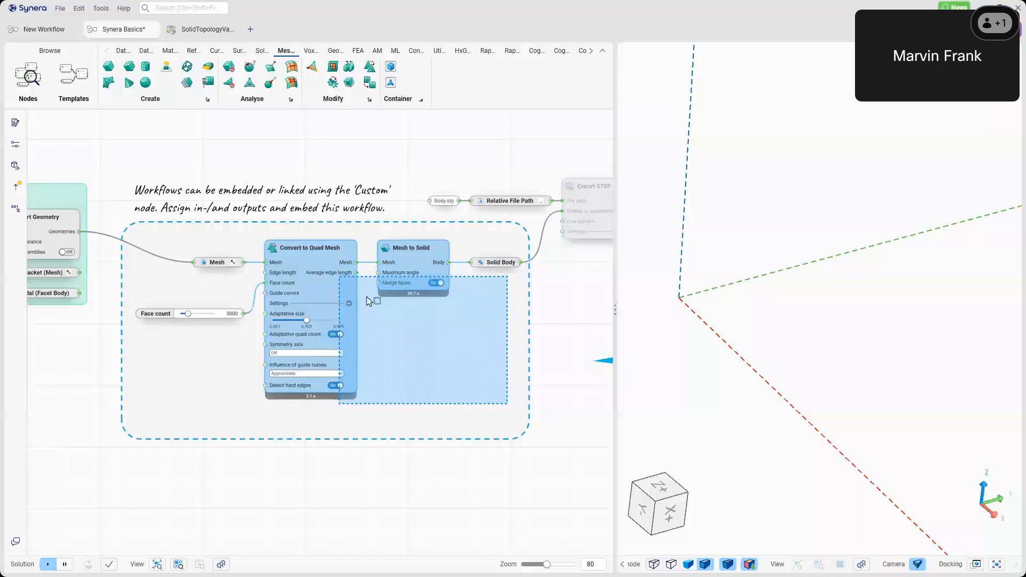
drag(366, 297, 366, 297)
drag(182, 229, 483, 356)
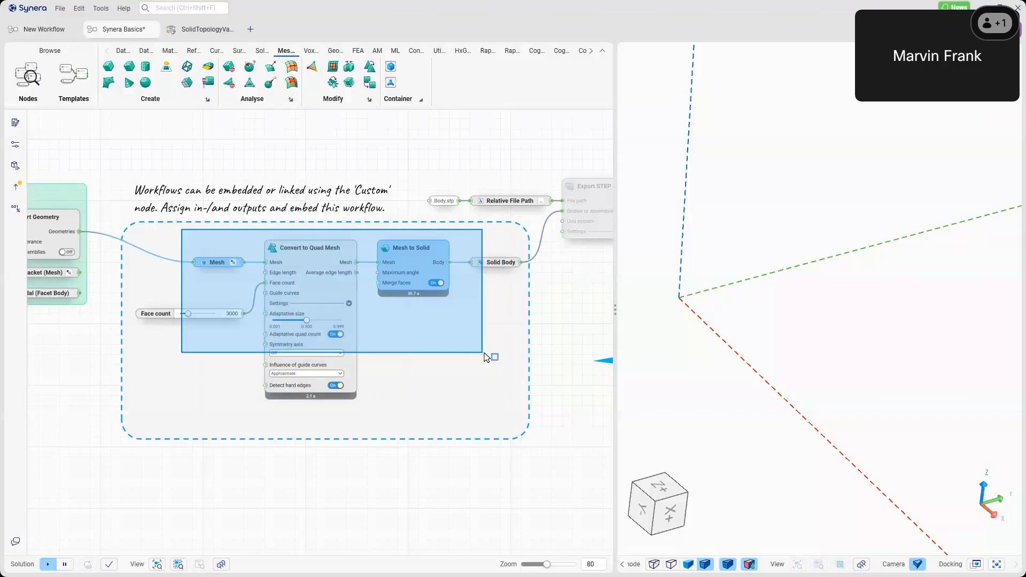
drag(486, 357, 479, 343)
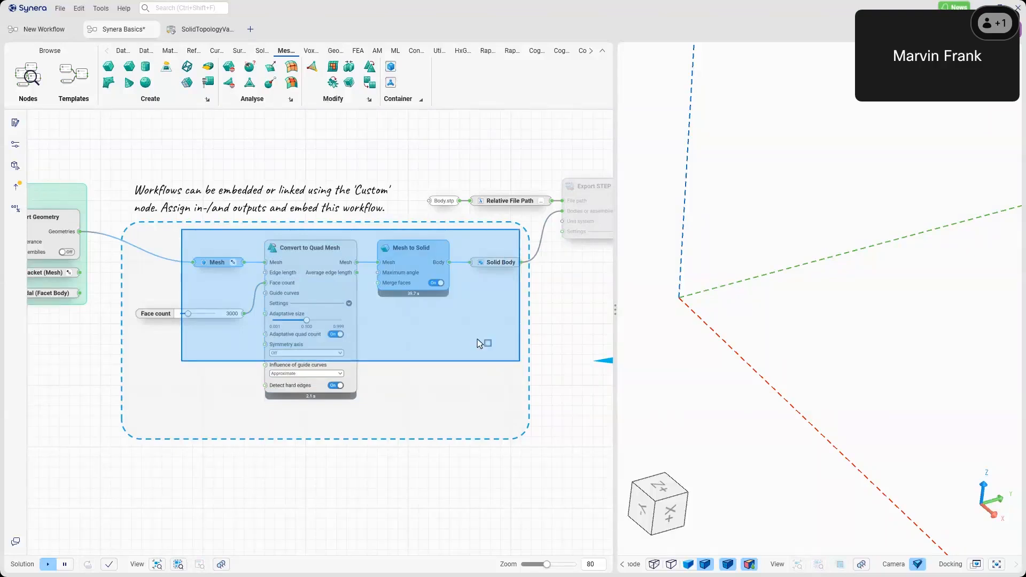
- Embed the Mesh, Face count, Convert to Quad Mesh, Mesh to Solid and Solid Body nodes into this workflow as one node
drag(479, 343, 222, 251)
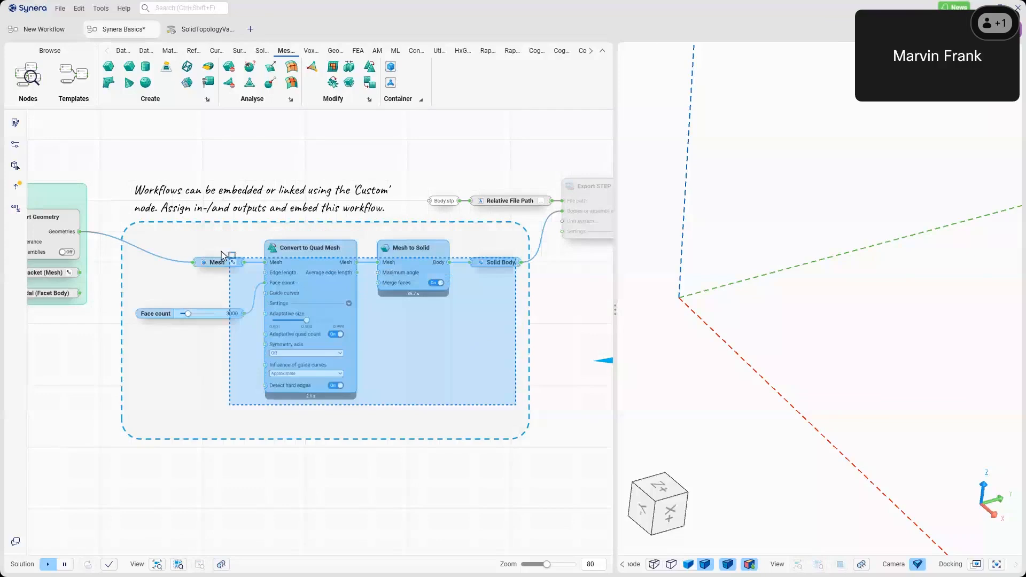
right_drag(227, 284, 243, 282)
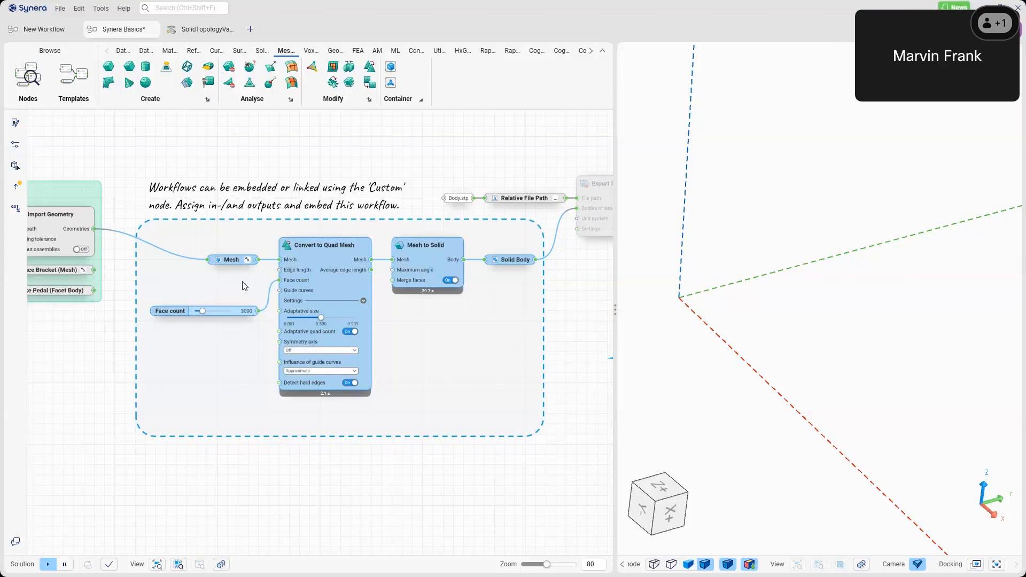
right_click(244, 285)
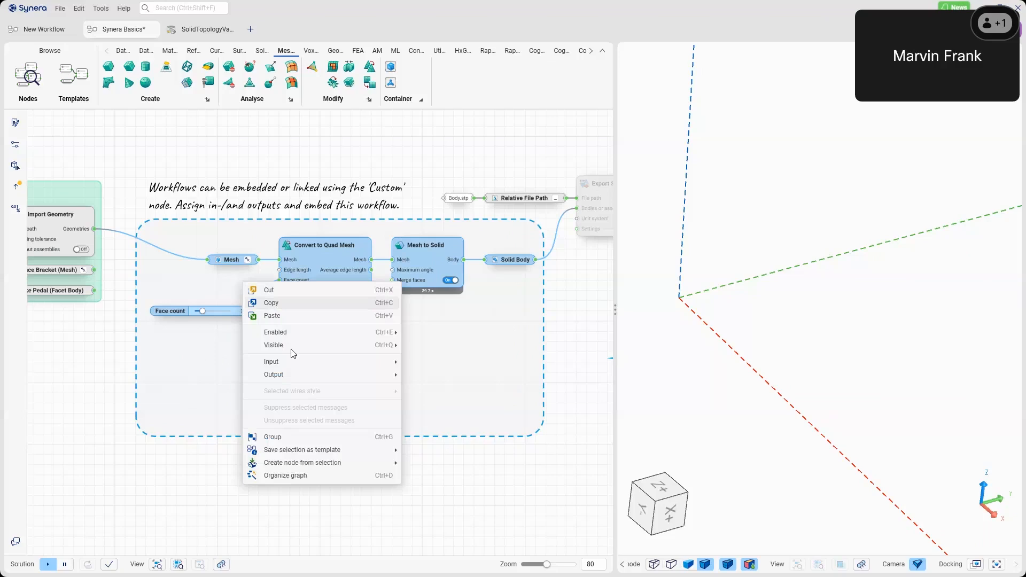
mouse_move(280, 465)
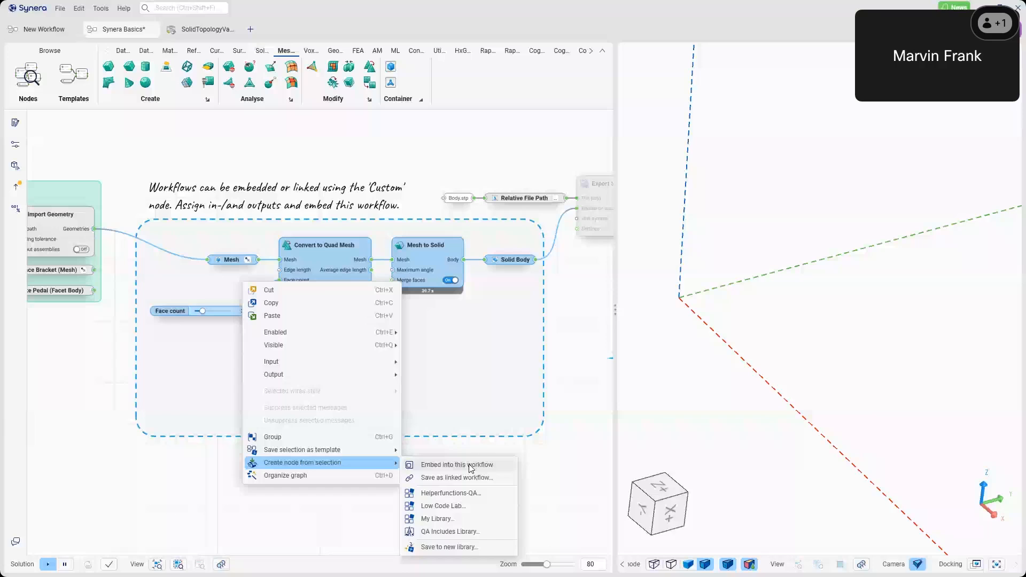
click(471, 466)
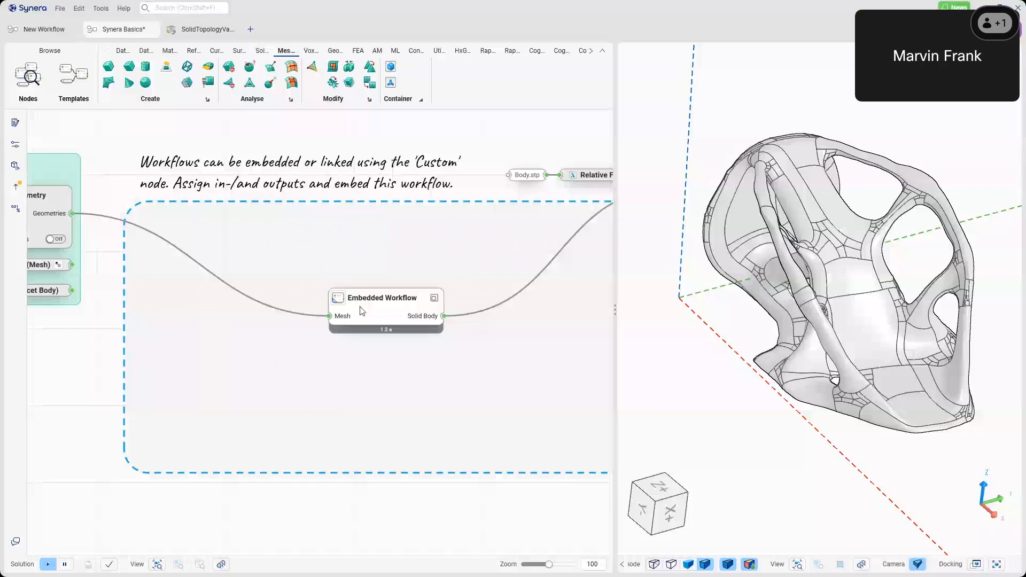
double_click(362, 311)
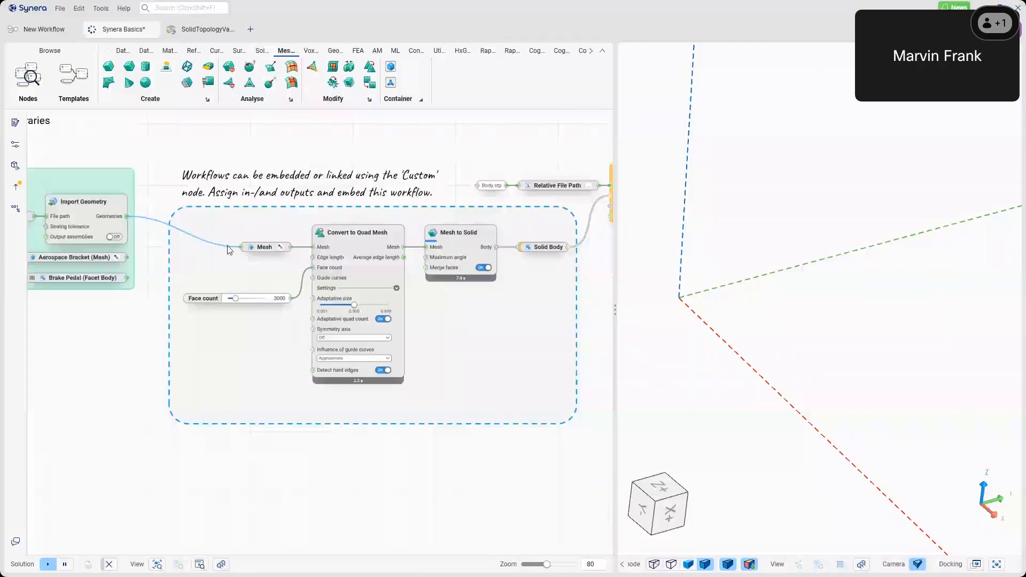
- Create an embedded node in this workflow from the disconnected mesh-to-solid nodes and inspect the nodes inside it
drag(509, 390, 186, 234)
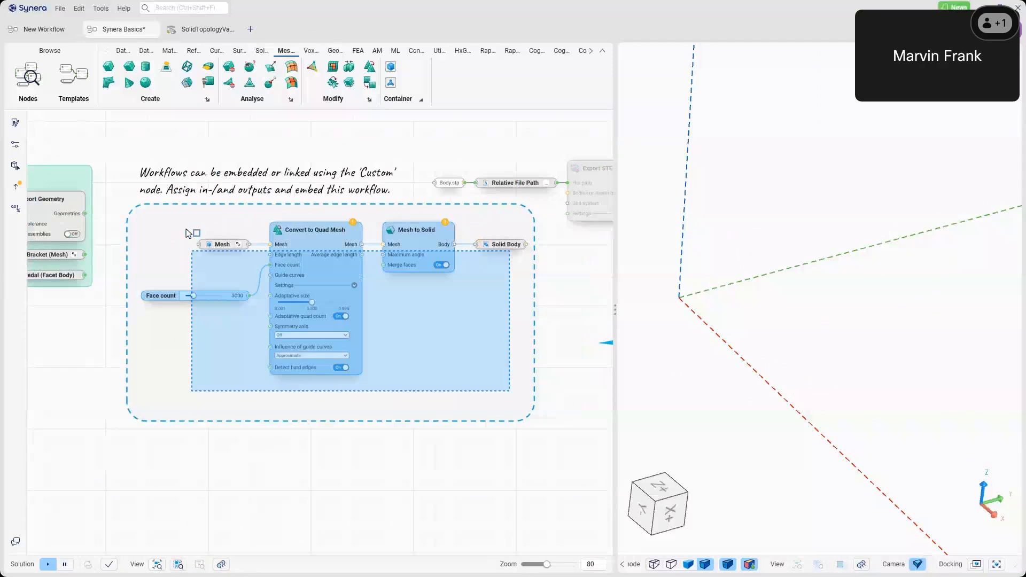
drag(188, 233, 186, 228)
right_click(398, 295)
mouse_move(438, 475)
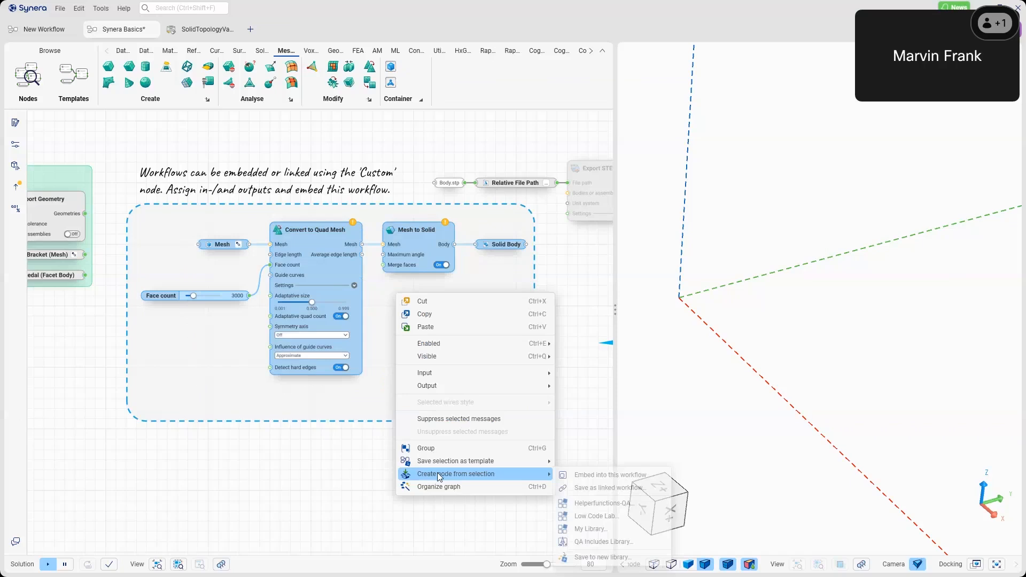
click(437, 472)
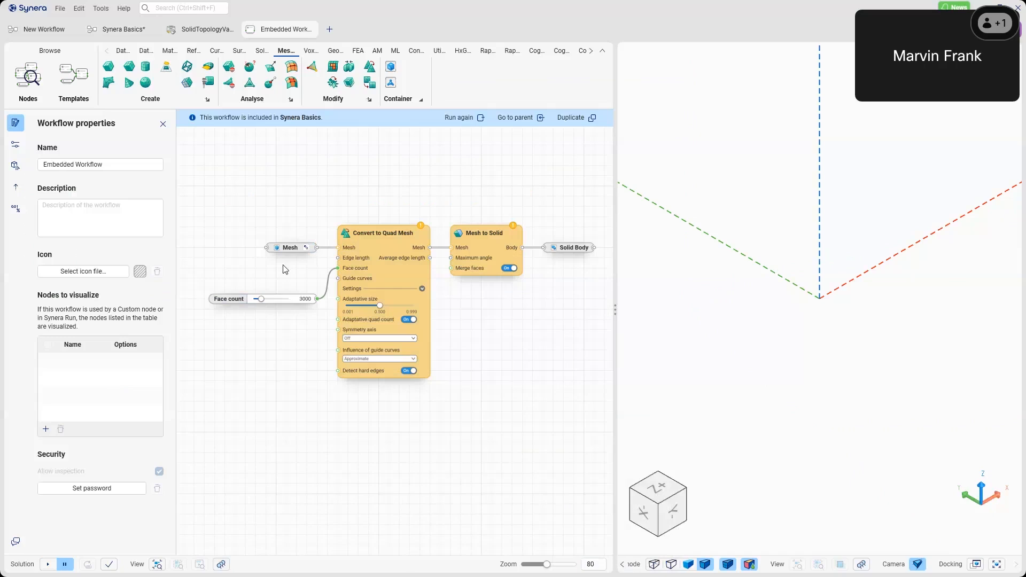
scroll(285, 269, up, 1)
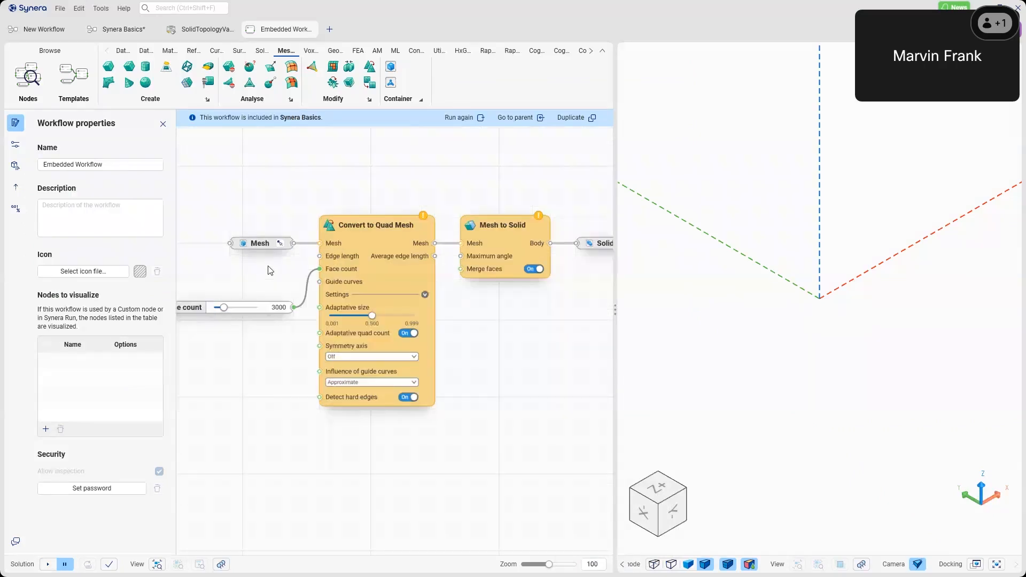
right_click(522, 255)
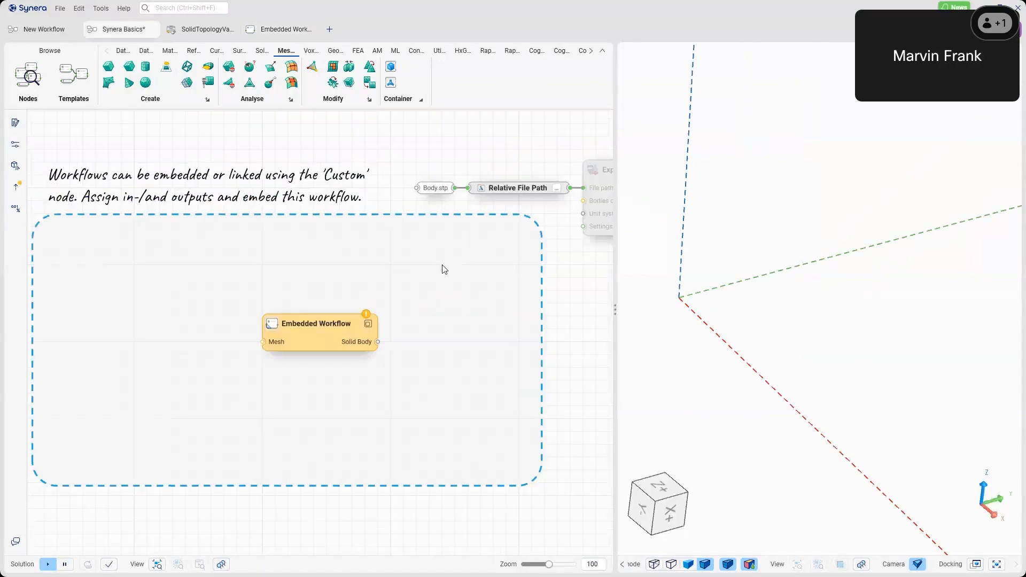
- Connect Import Geometry's Geometries output to the Embedded Workflow's Mesh input and position the node within the dashed frame
scroll(312, 341, up, 2)
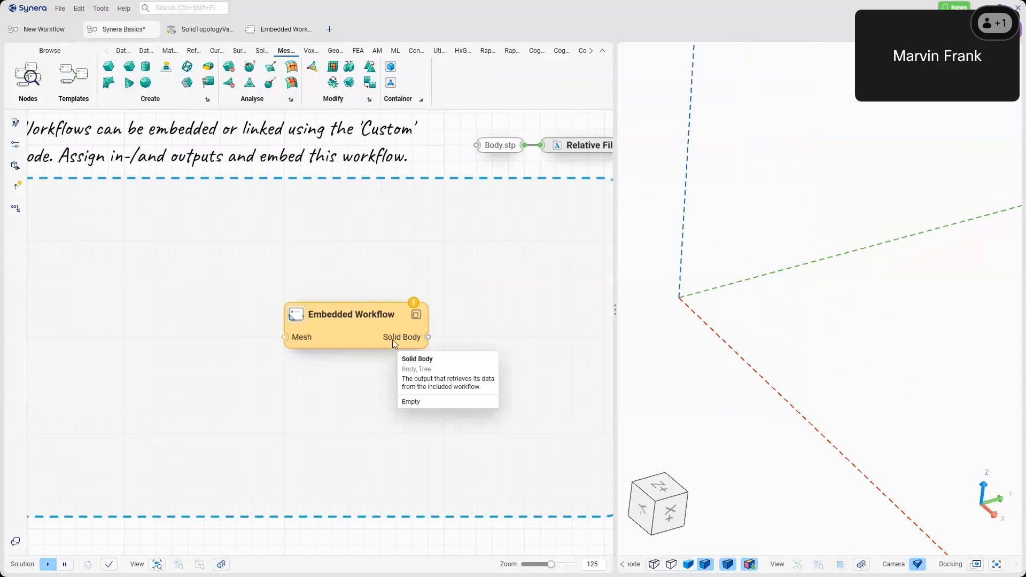
scroll(392, 339, down, 2)
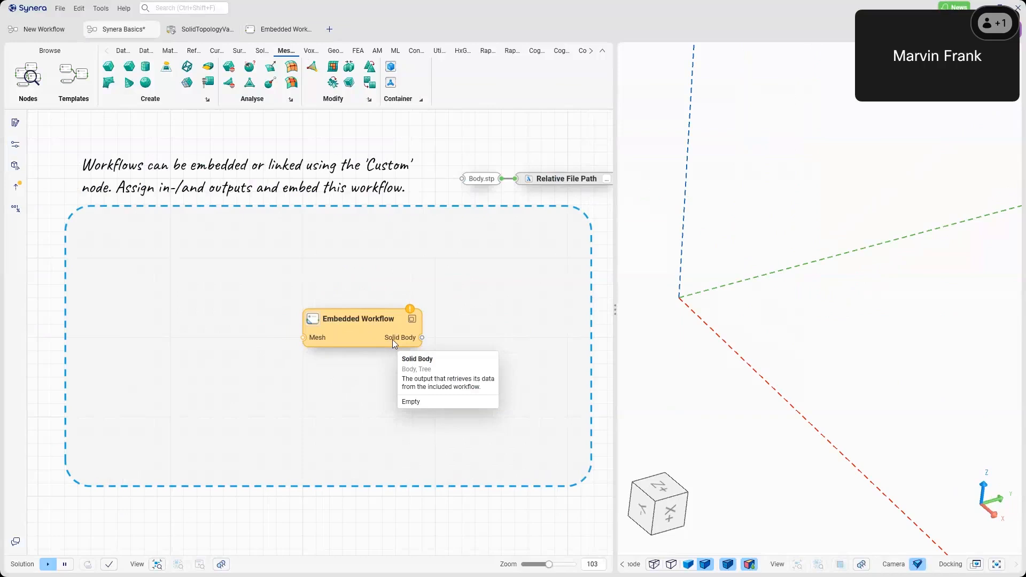
scroll(392, 339, down, 2)
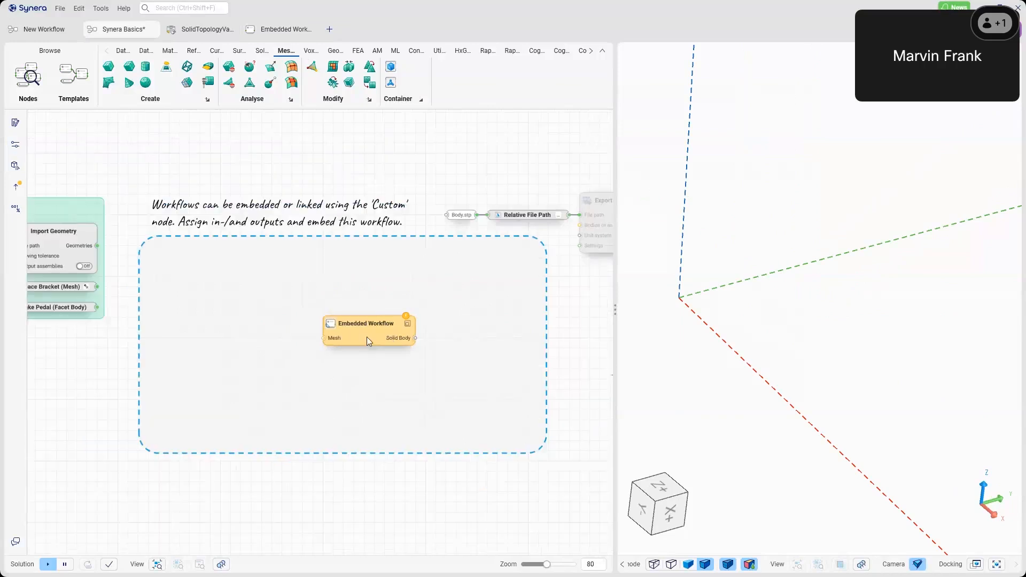
right_drag(366, 337, 385, 334)
drag(368, 326, 348, 315)
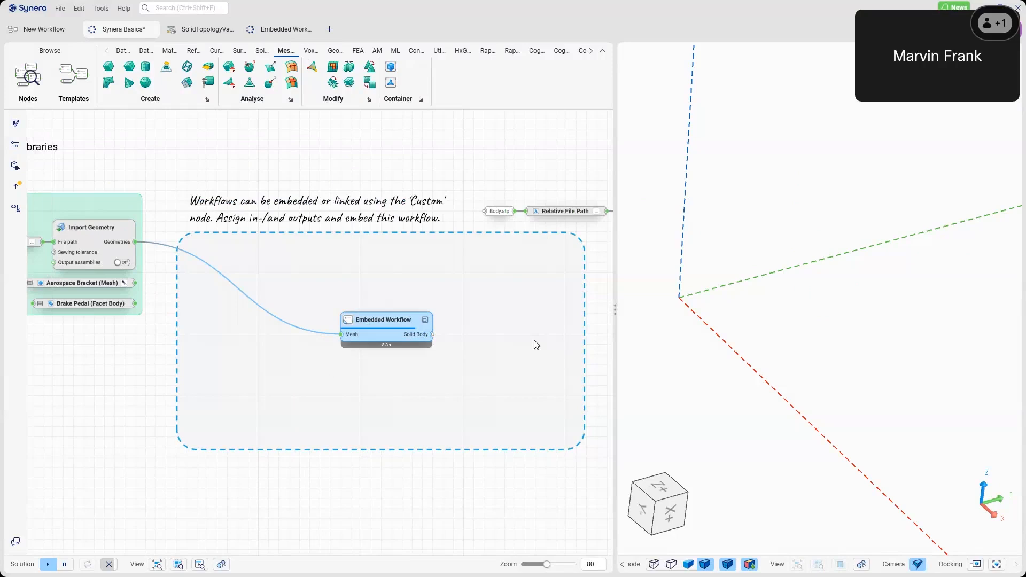
- Feed Brake Pedal (Facet Body) into the Embedded Workflow's Mesh input and examine the pedal's solid body from several angles
click(533, 340)
right_drag(599, 337, 585, 336)
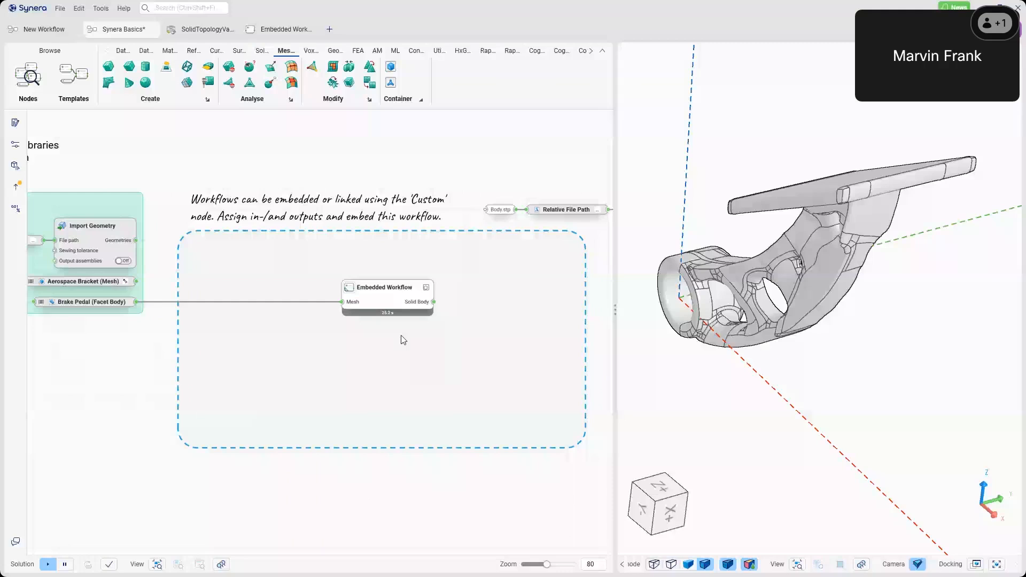
middle_drag(706, 297, 716, 300)
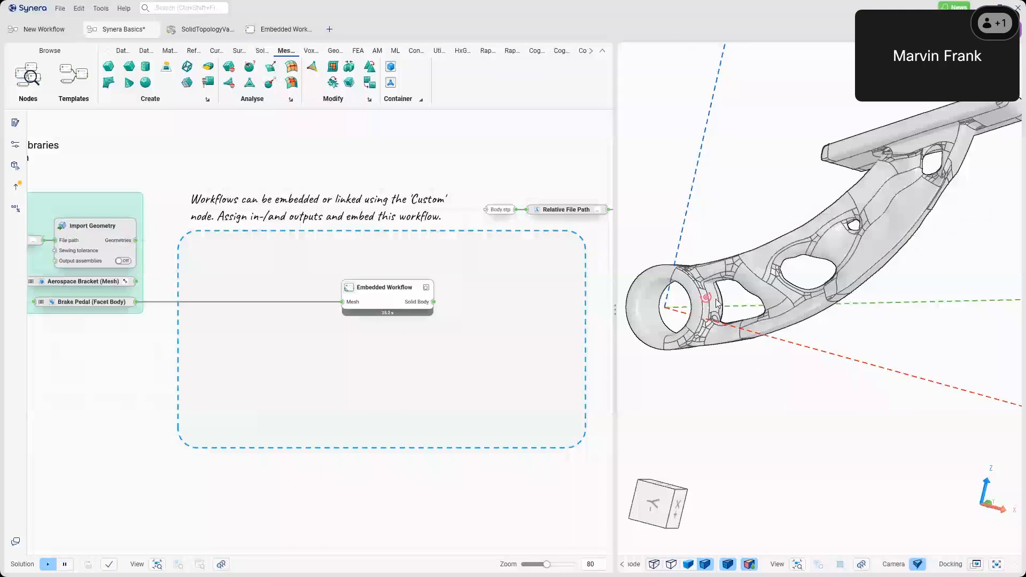
middle_drag(716, 303, 708, 319)
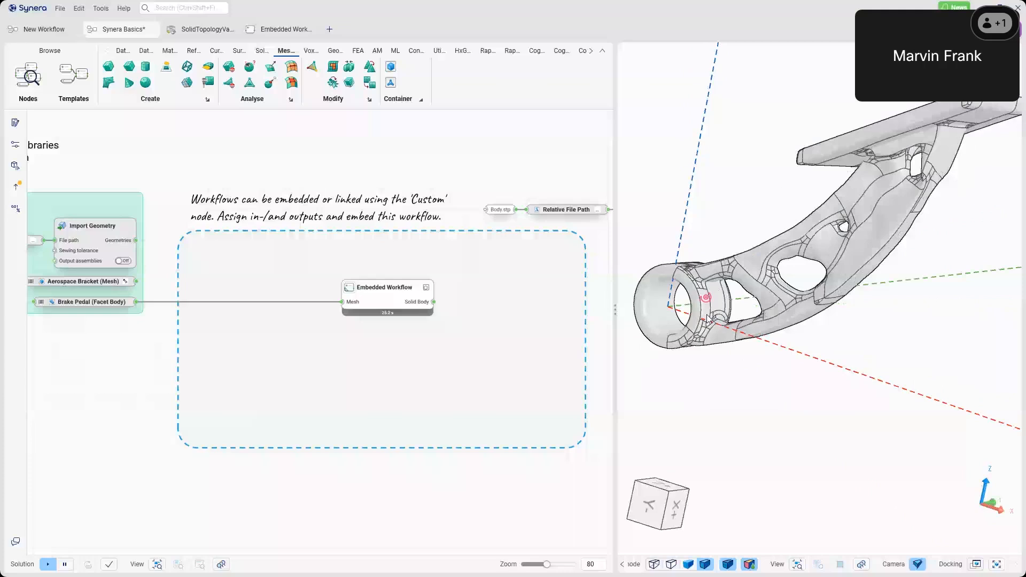
middle_drag(708, 319, 707, 333)
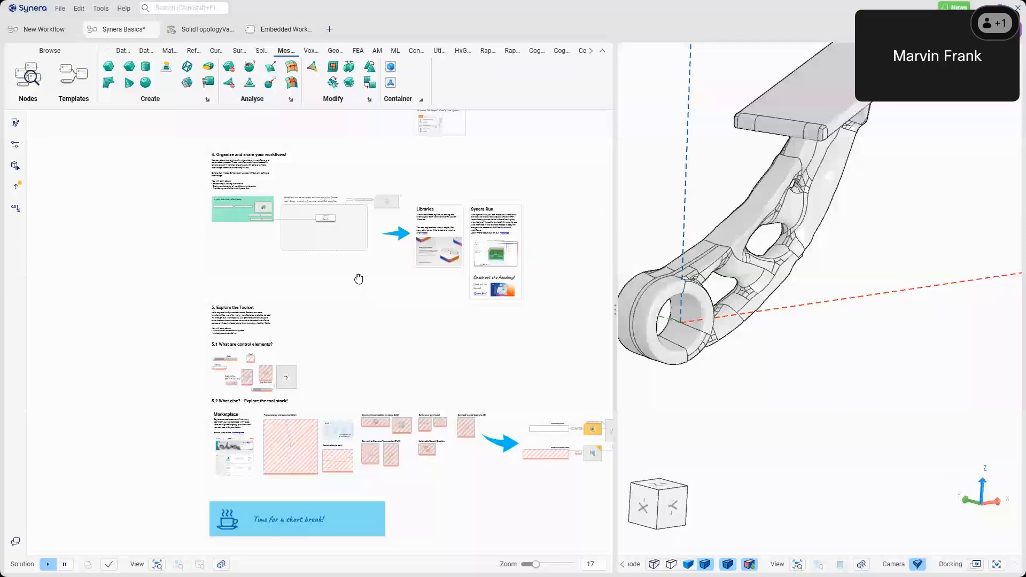
- Look over the remaining workflow sections, including the lists, trees, Educational Example and Practical Examples areas
scroll(359, 279, down, 5)
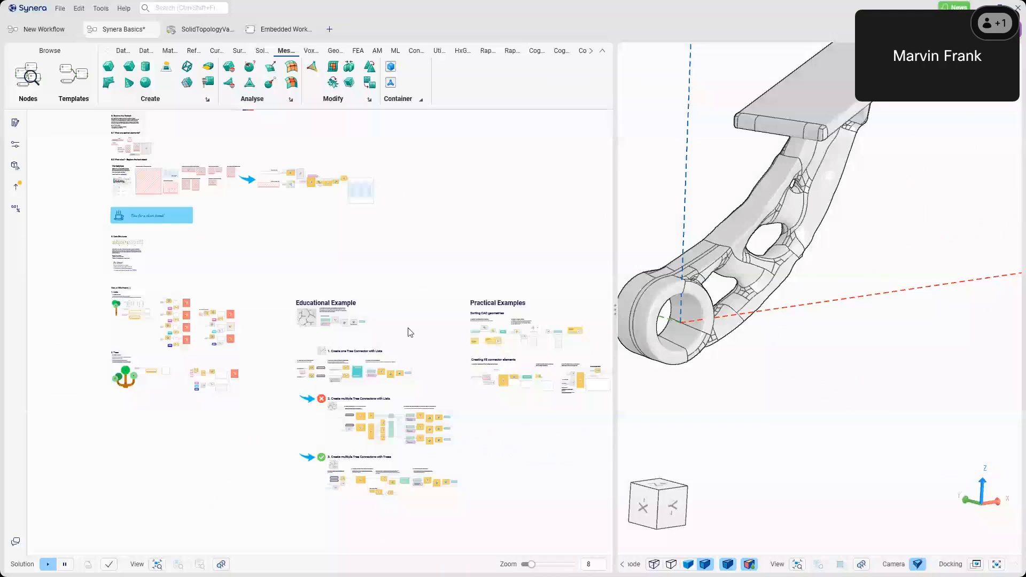
right_drag(408, 327, 435, 337)
drag(111, 292, 249, 395)
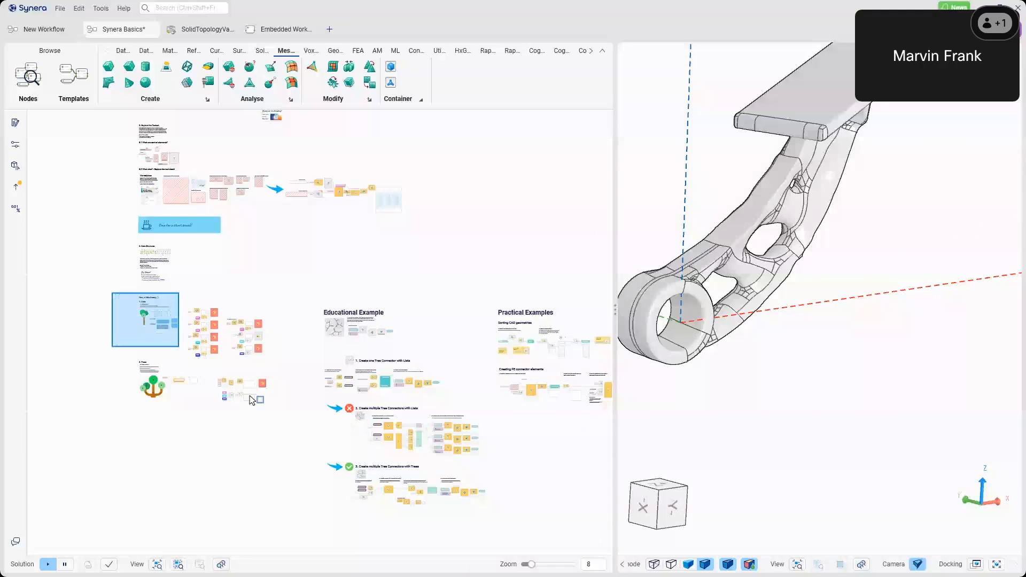
drag(251, 400, 271, 409)
right_drag(271, 408, 271, 542)
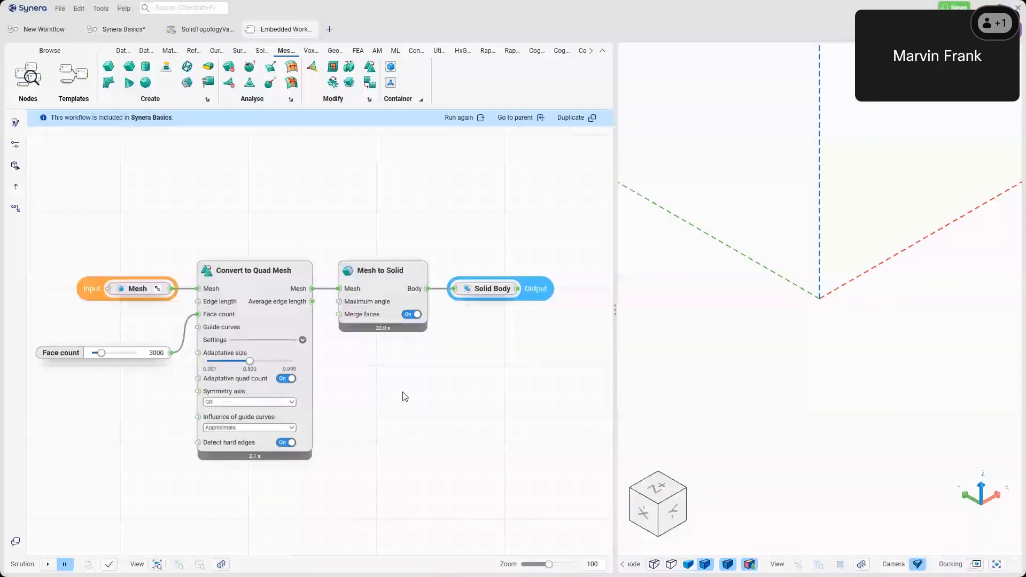
- Set Face count to 2 inside the embedded workflow and examine the message on the Mesh to Solid node
drag(101, 353, 92, 352)
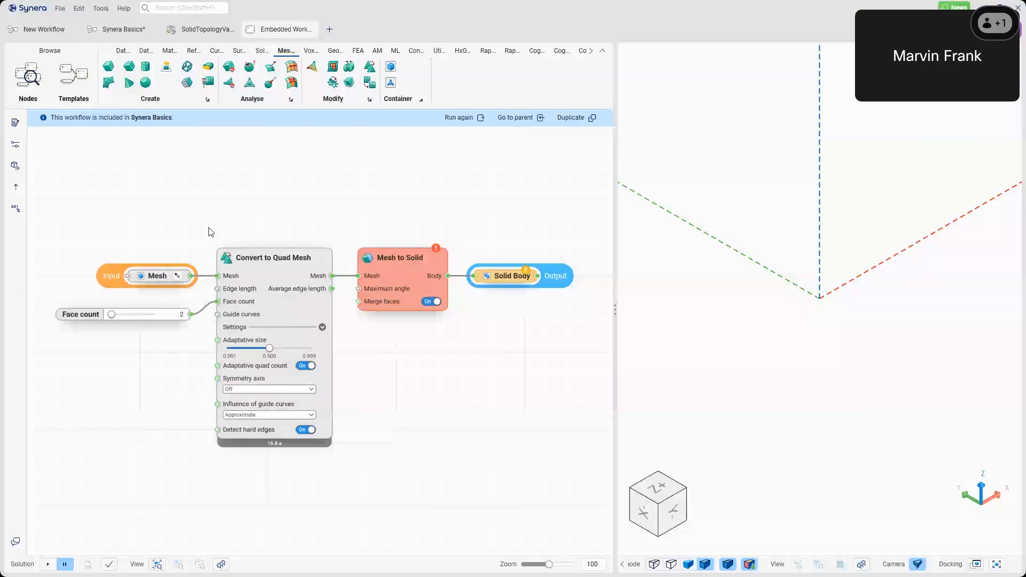
middle_drag(208, 229, 209, 224)
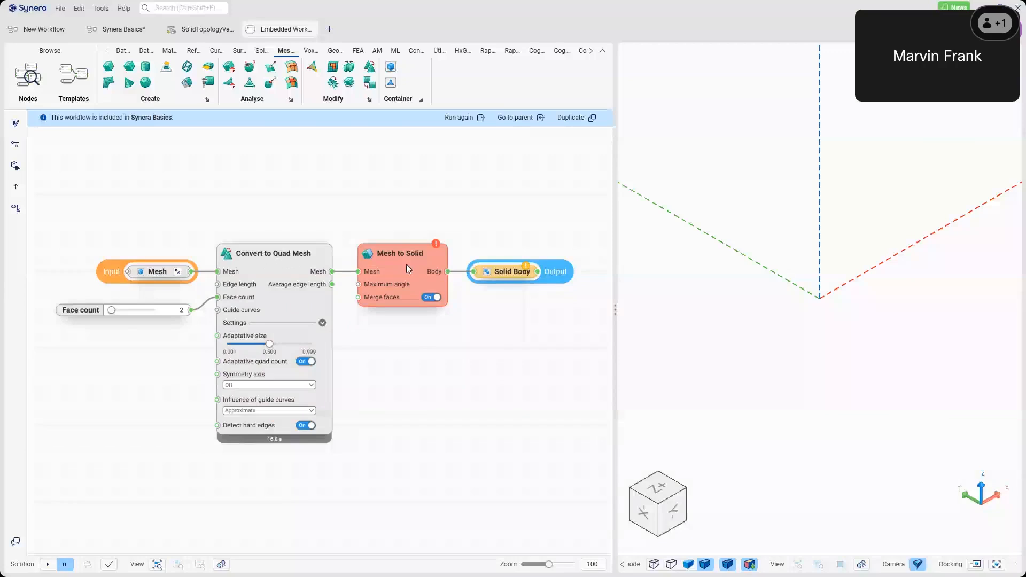
scroll(406, 264, up, 3)
mouse_move(435, 237)
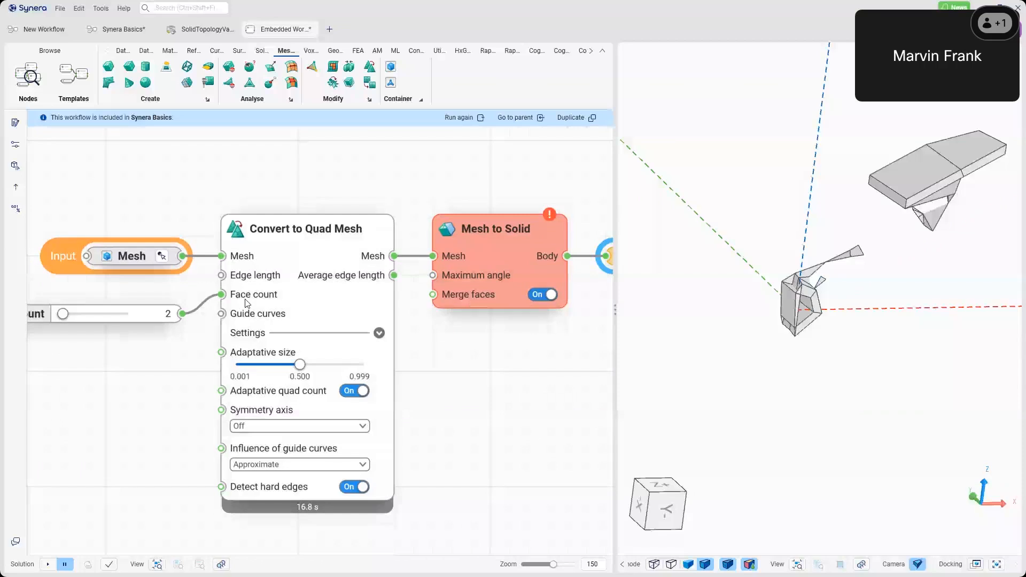
- Give Validate the message "please debug, something is wrong!" from a panel and drive its Condition with a Null Test on Mesh to Solid's Body
scroll(457, 301, down, 5)
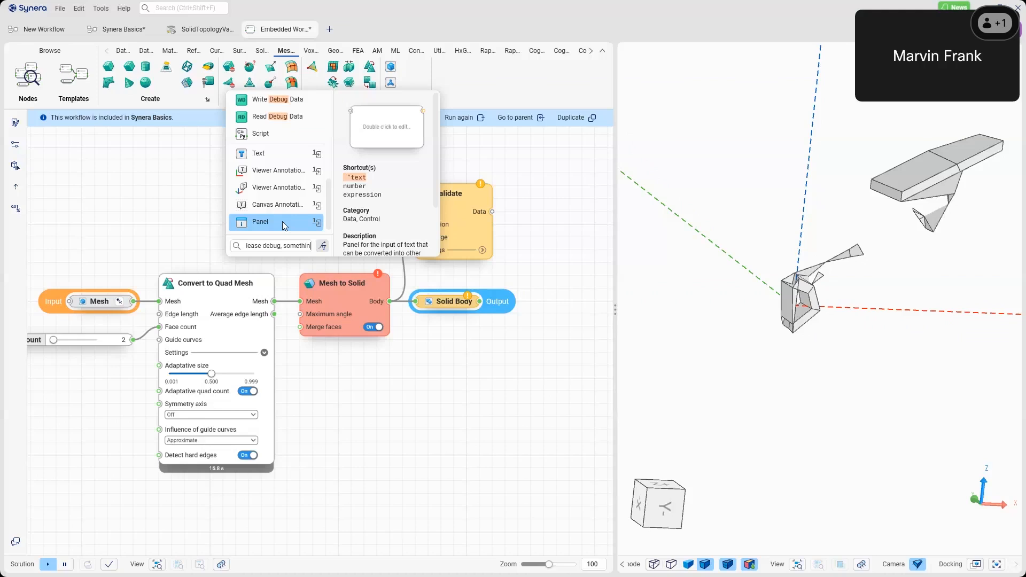
click(283, 222)
right_click(354, 190)
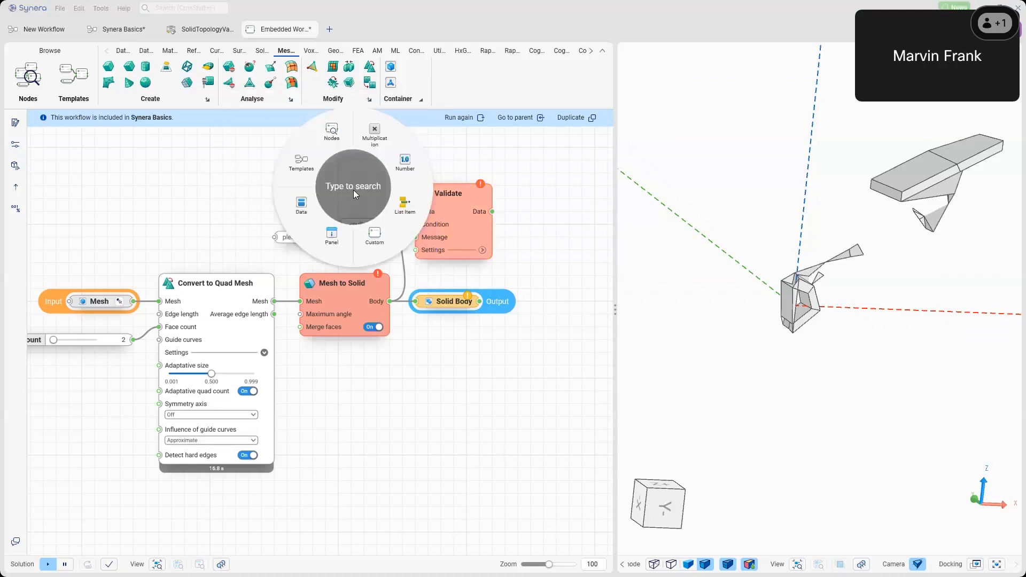
click(354, 190)
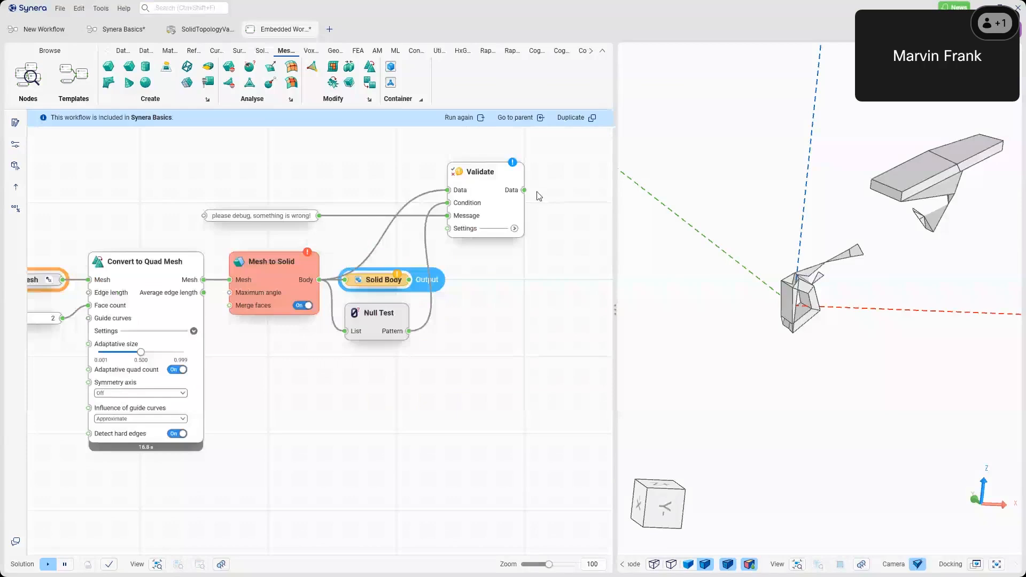
- Undo the additions of the Validate node, Null Test and message panel in the embedded workflow
key(ctrl+z)
key(ctrl+z)
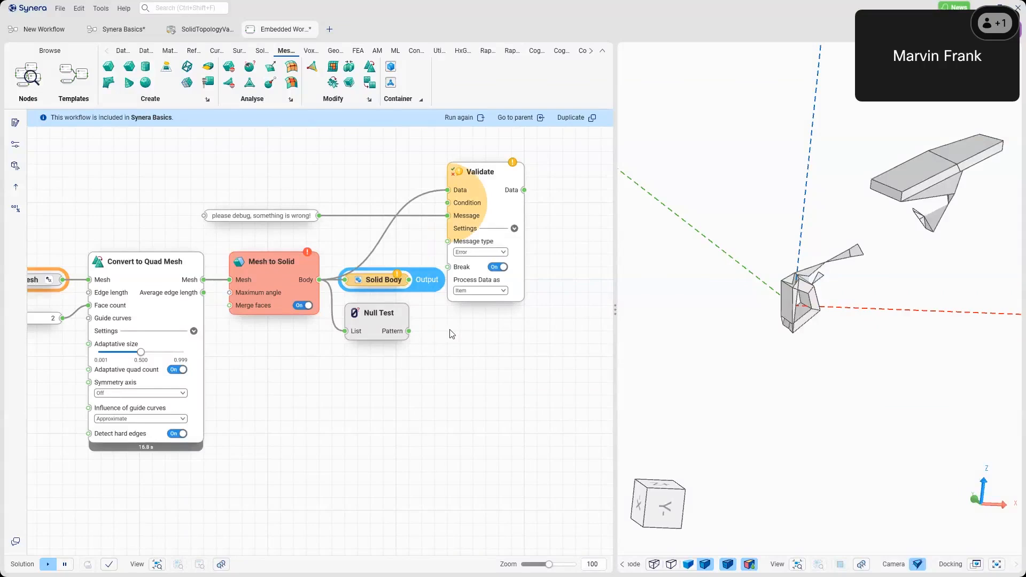
right_drag(452, 334, 473, 336)
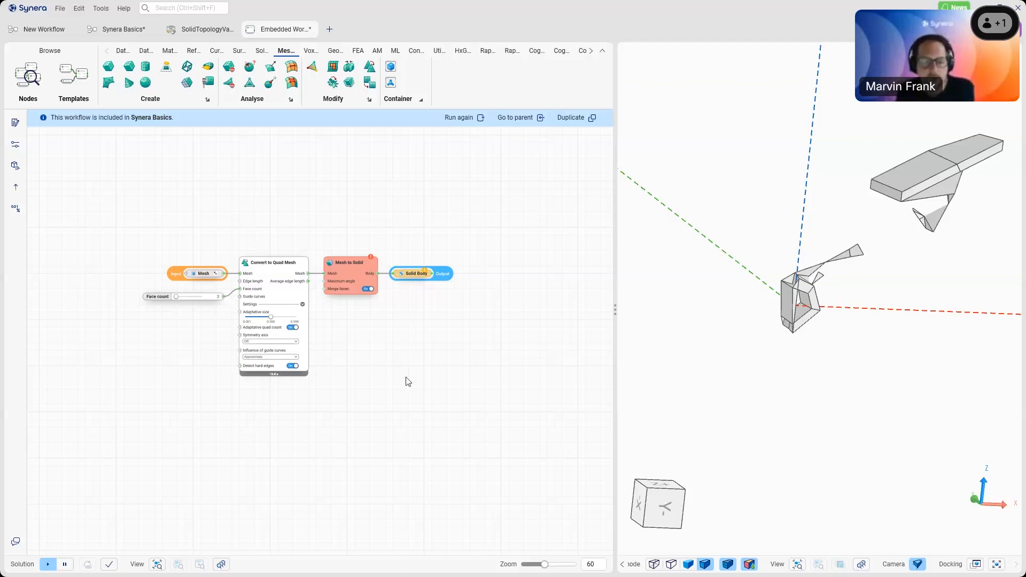
drag(374, 353, 362, 342)
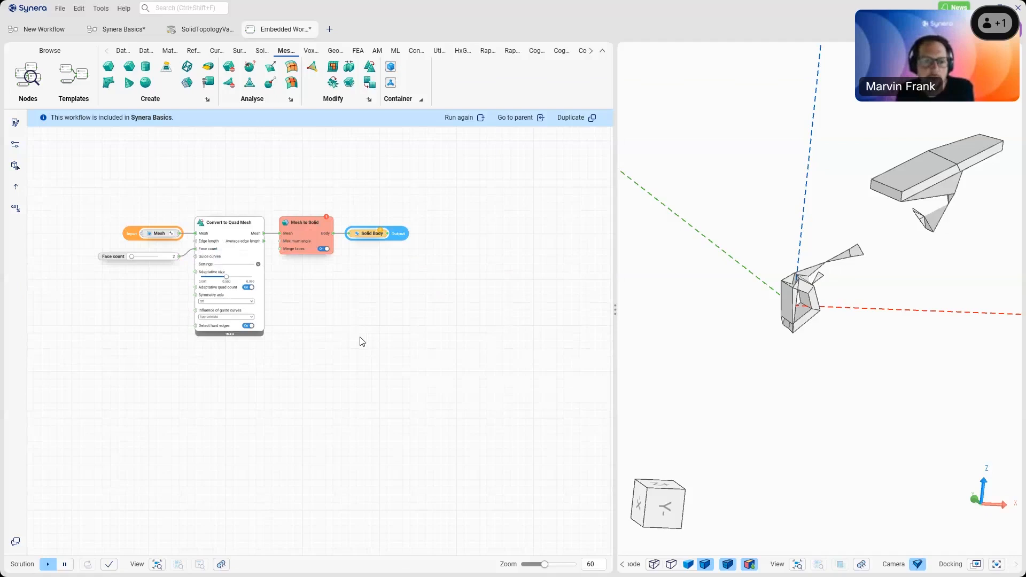
- Return to the Synera Basics workflow, search the nodes for "hyp" and place a Solid Mesh (HM) node below the Embedded Workflow area
click(123, 29)
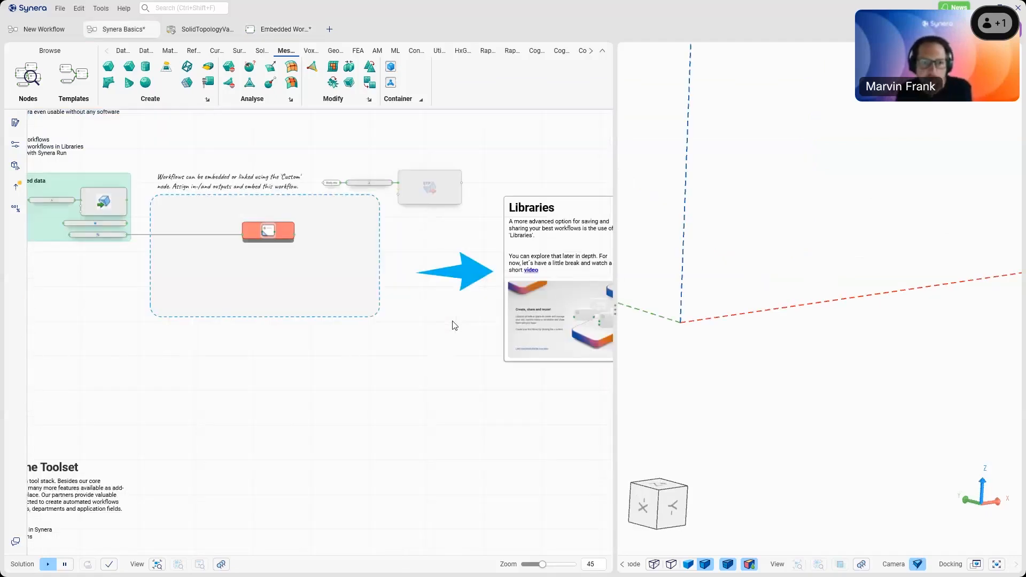
scroll(451, 322, down, 3)
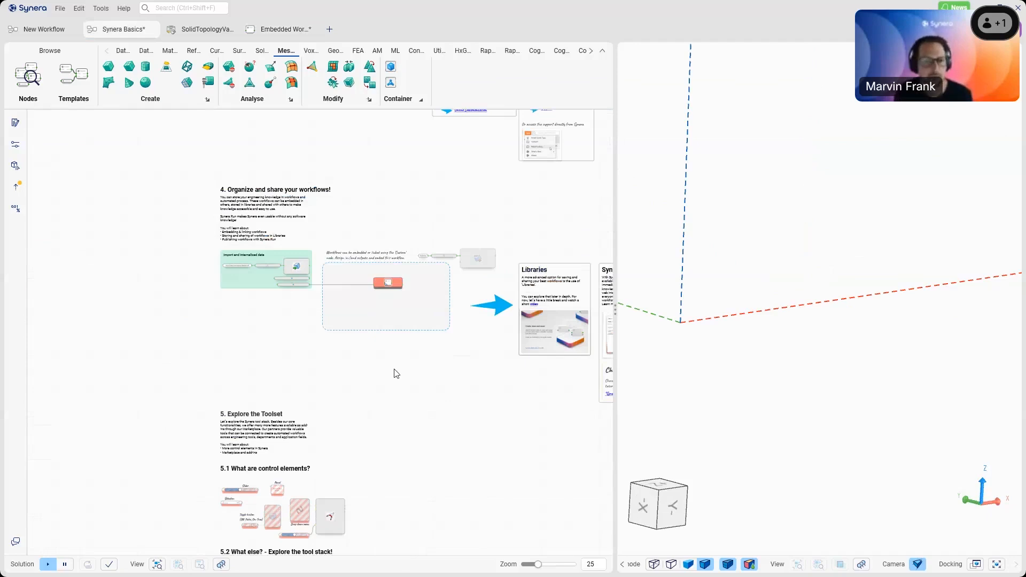
scroll(395, 369, up, 3)
right_drag(394, 370, 371, 368)
click(370, 368)
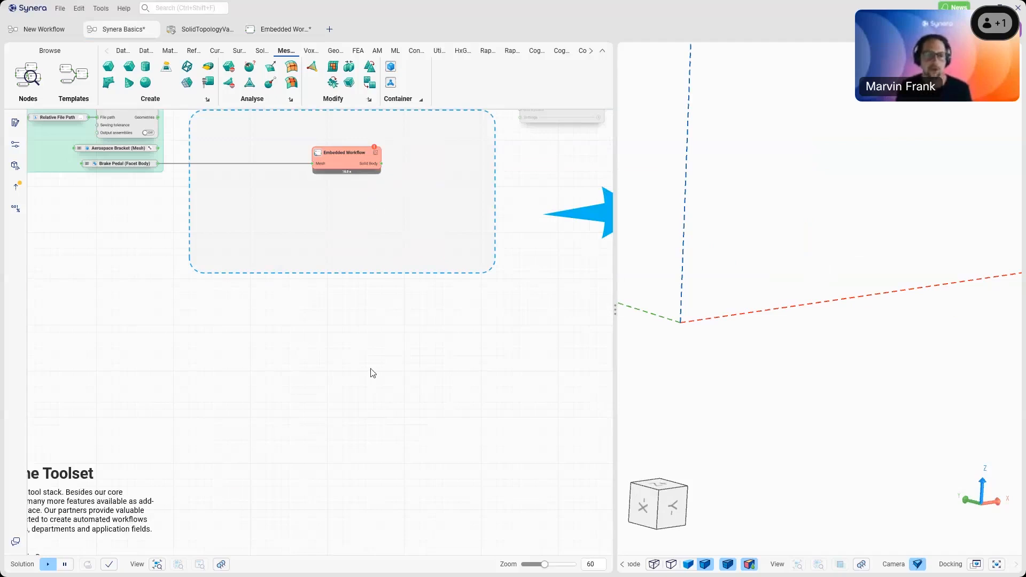
double_click(371, 371)
text(hyp)
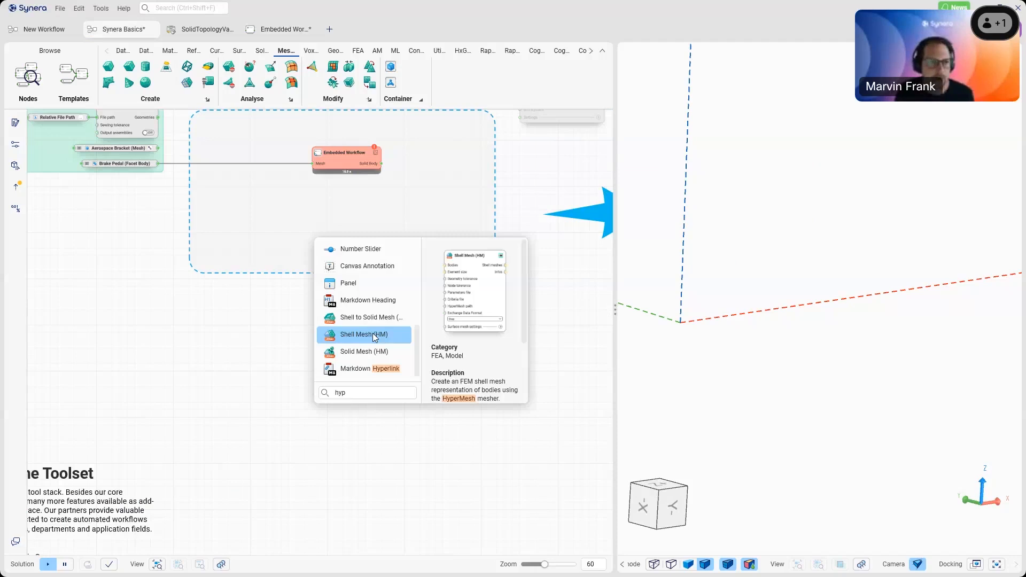
click(373, 333)
- Examine the Solid Mesh (HM) node's options, ports and license status
right_click(330, 332)
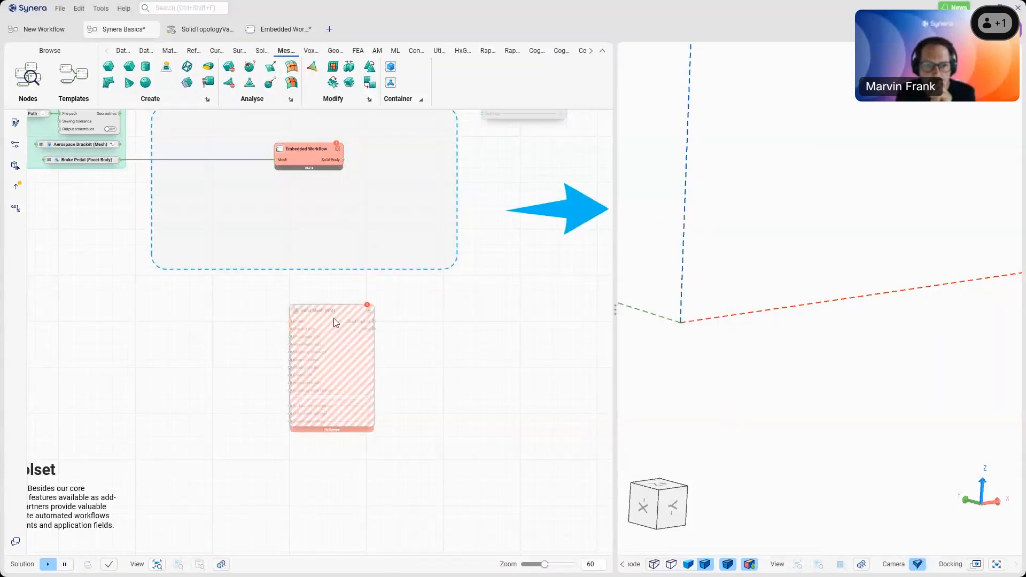
right_click(340, 324)
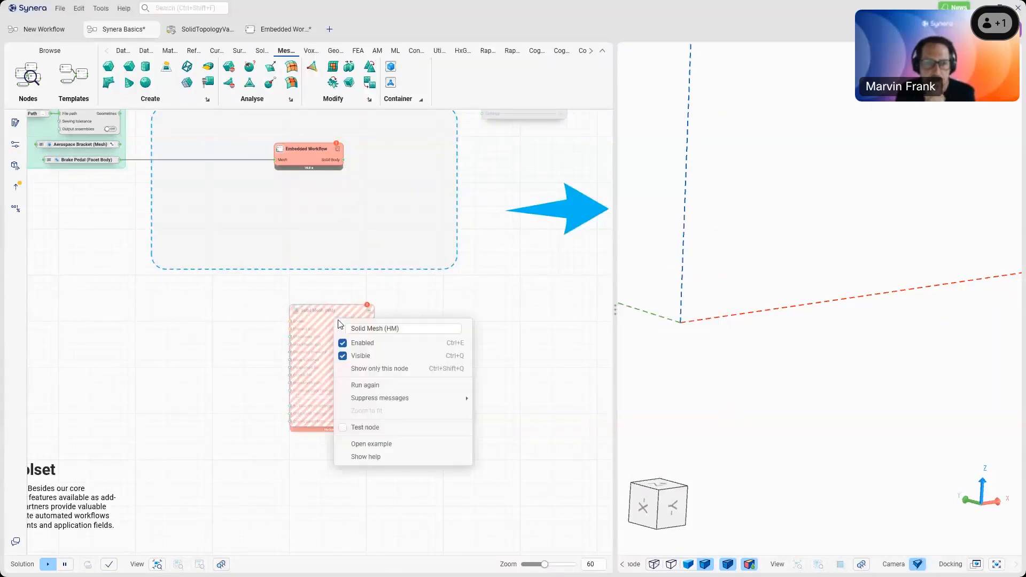
scroll(362, 380, up, 5)
mouse_move(377, 229)
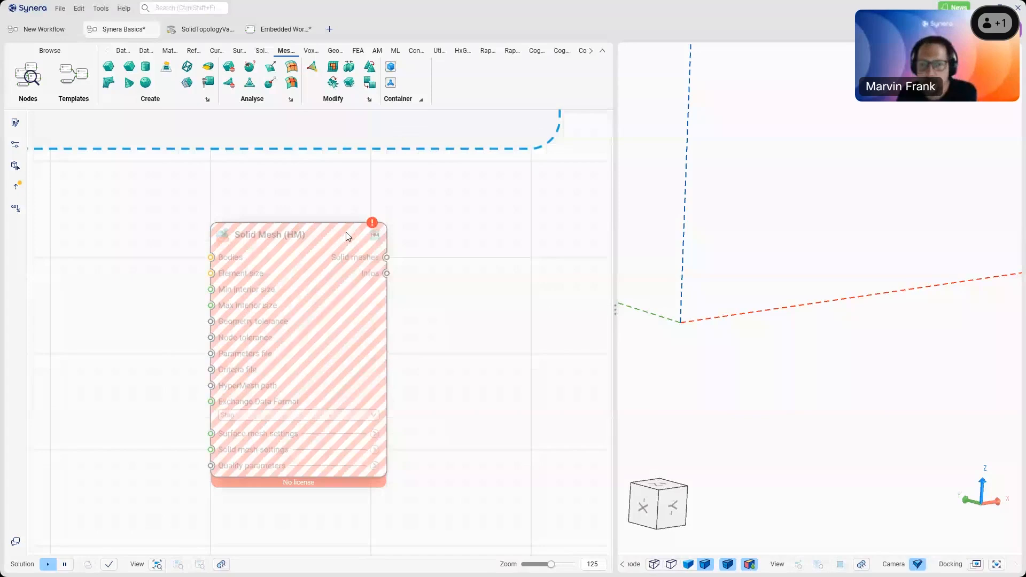
mouse_move(378, 276)
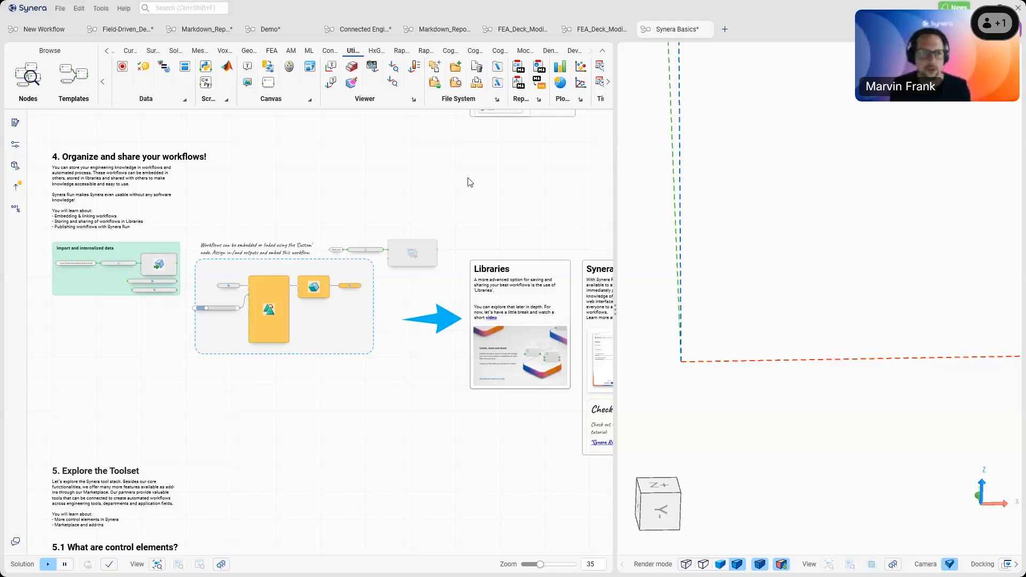
- Register the Mesh container as an input and the Solid Body container as an output of the mesh-to-solid workflow
right_drag(431, 208, 422, 209)
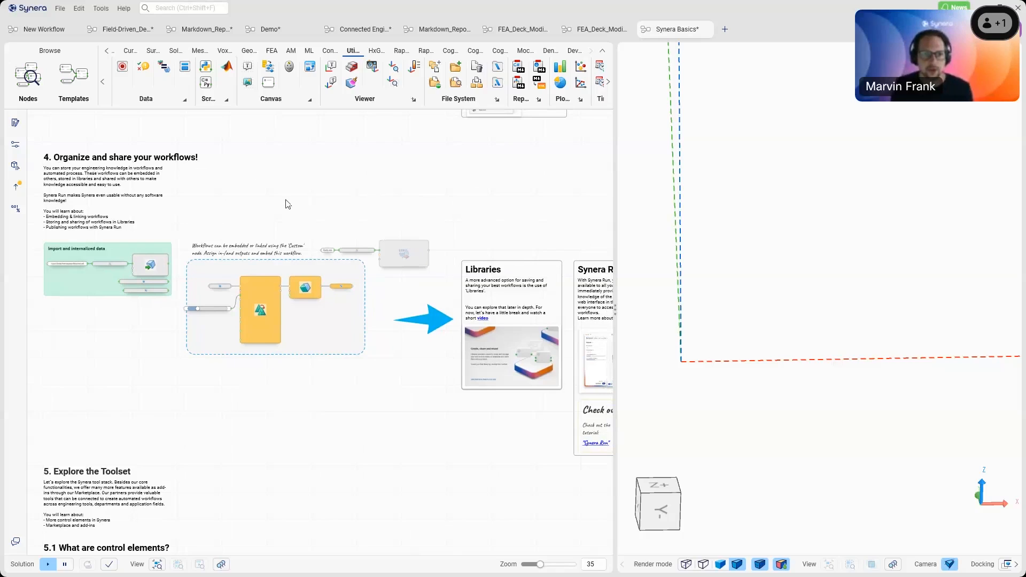
scroll(268, 199, up, 5)
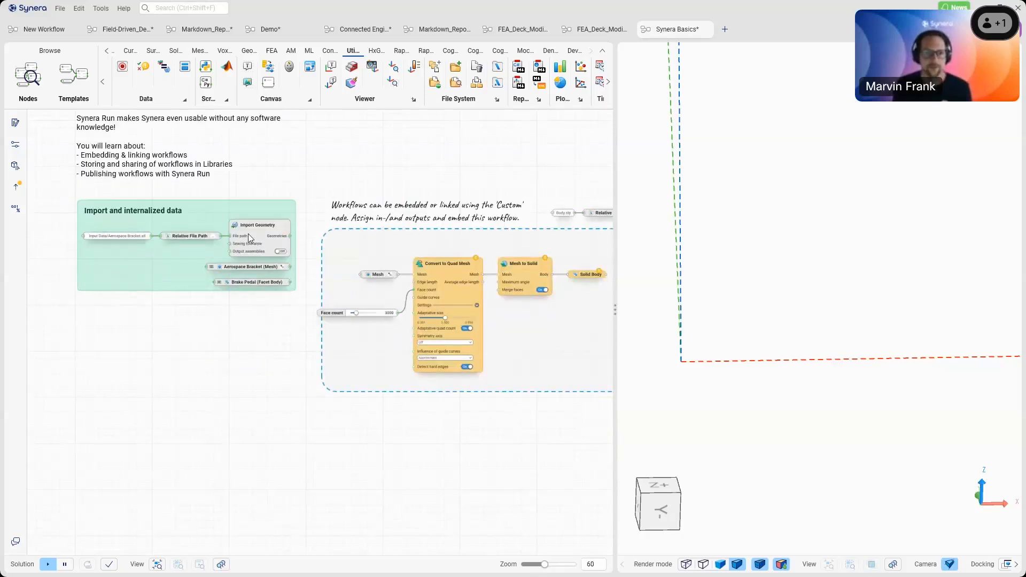
scroll(248, 233, up, 3)
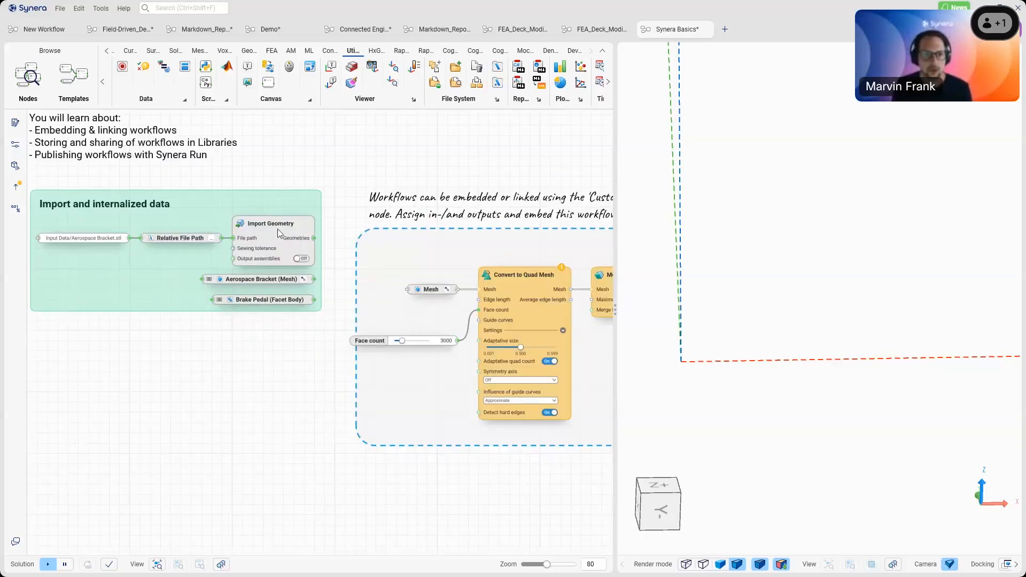
middle_drag(277, 229, 262, 225)
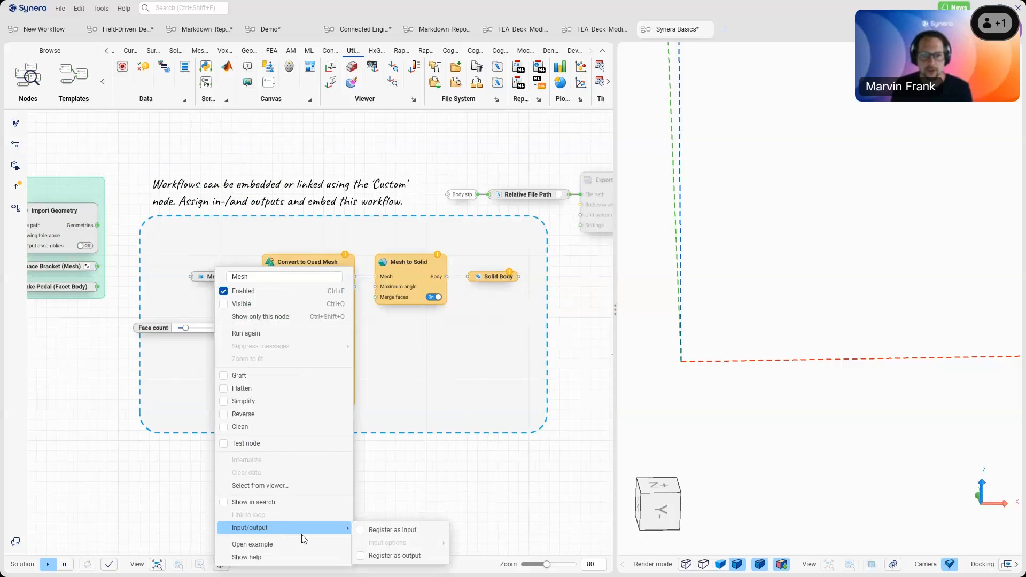
click(384, 528)
right_click(496, 277)
mouse_move(589, 532)
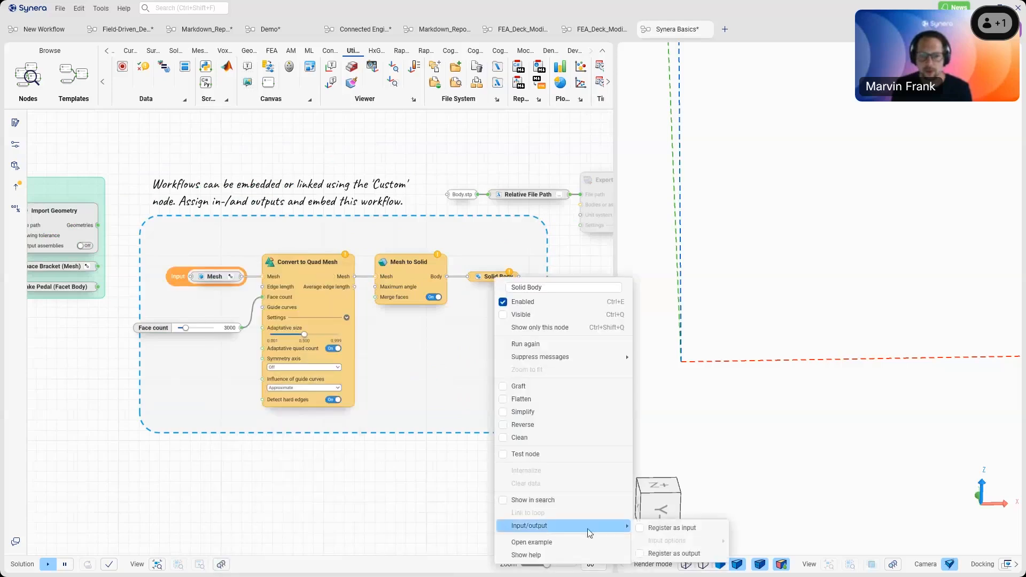
click(663, 553)
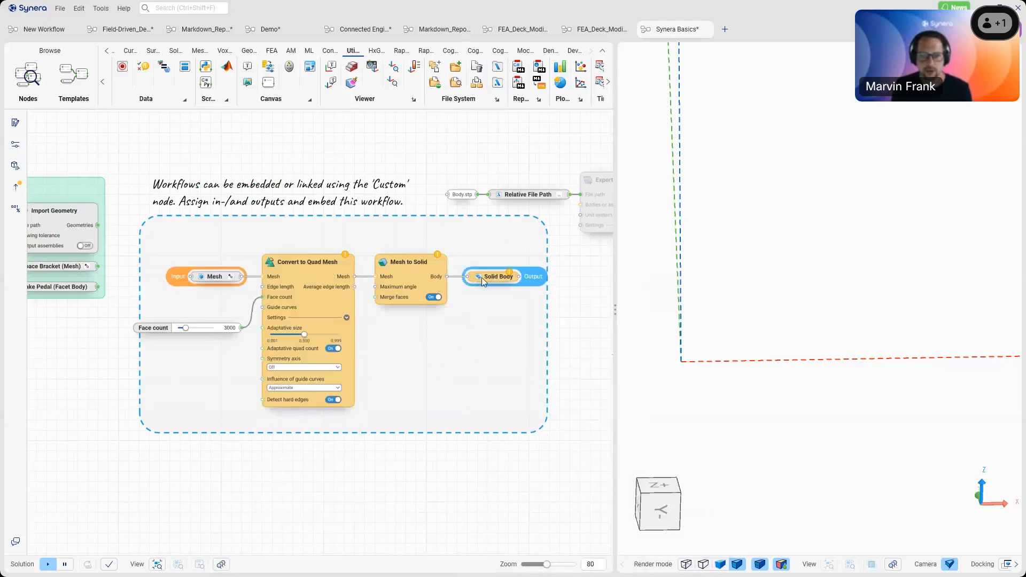
drag(502, 395, 224, 243)
right_click(223, 242)
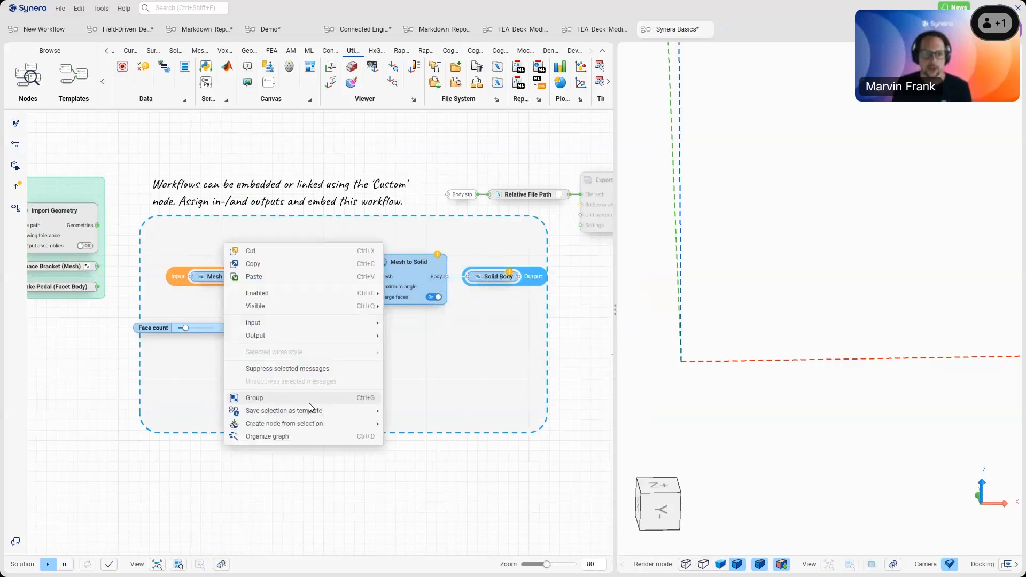
mouse_move(313, 425)
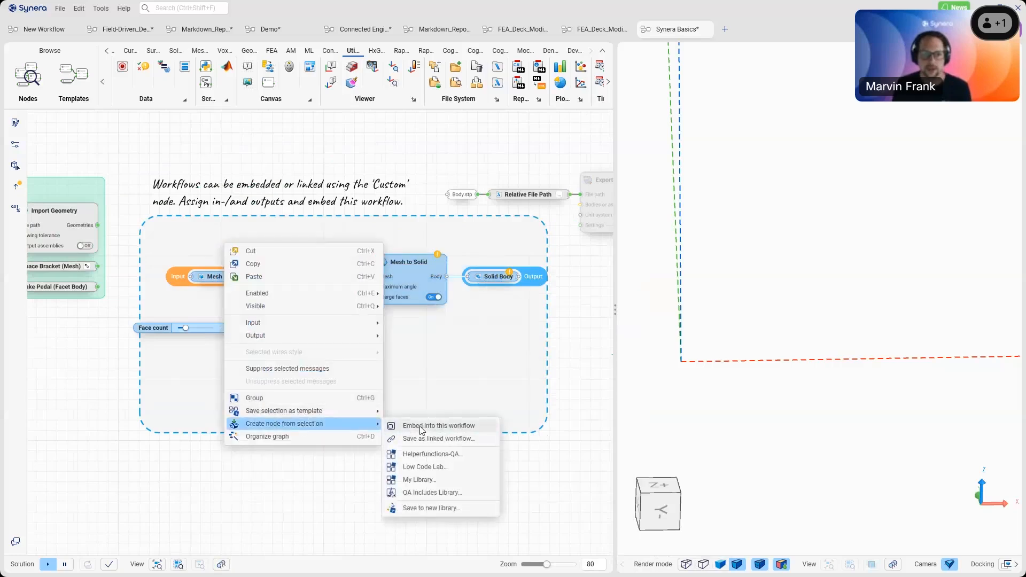
click(426, 439)
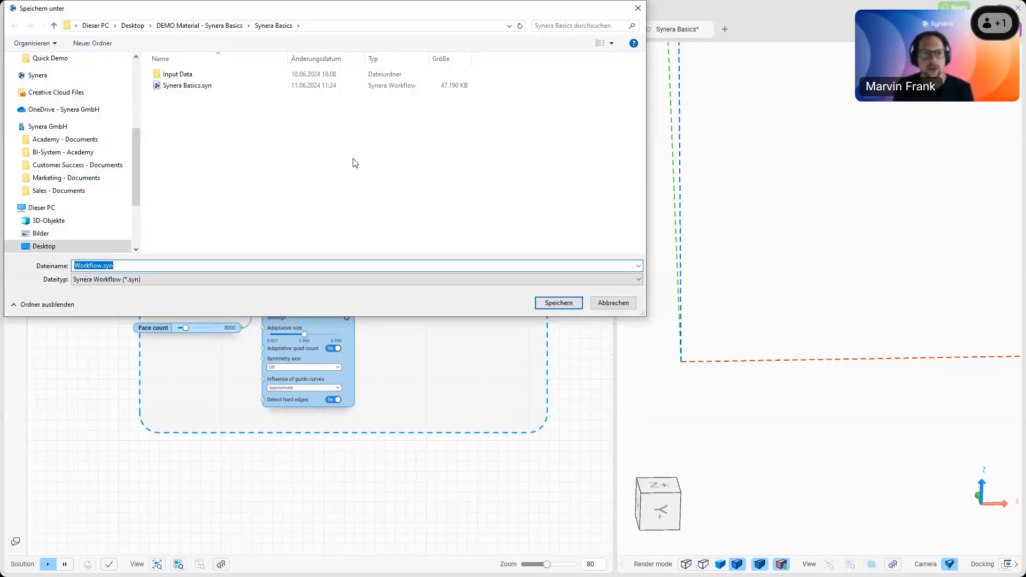
click(613, 303)
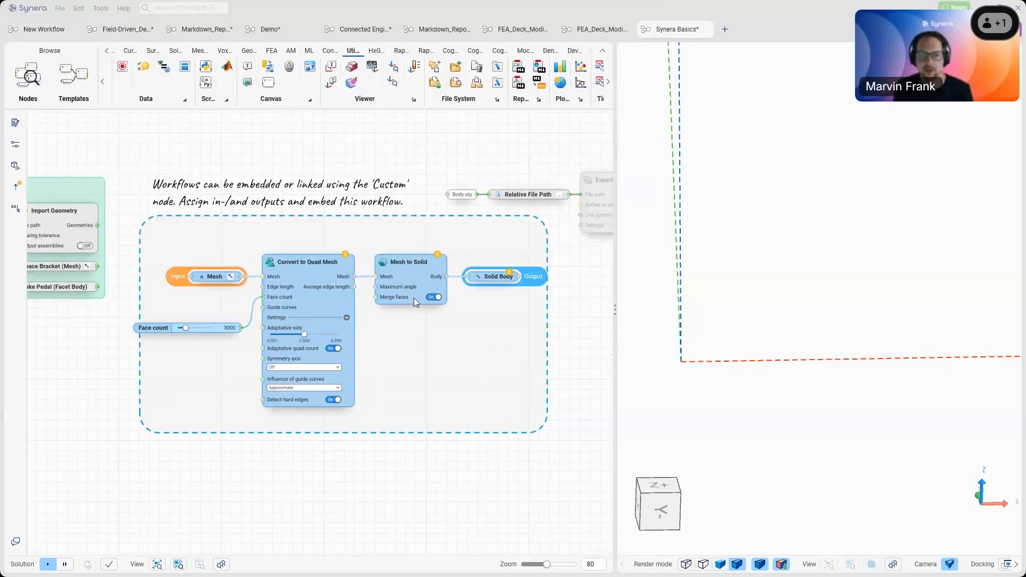
- Try embedding the selected mesh-to-solid nodes as a single node in this workflow and reposition it in the dashed area
right_click(414, 297)
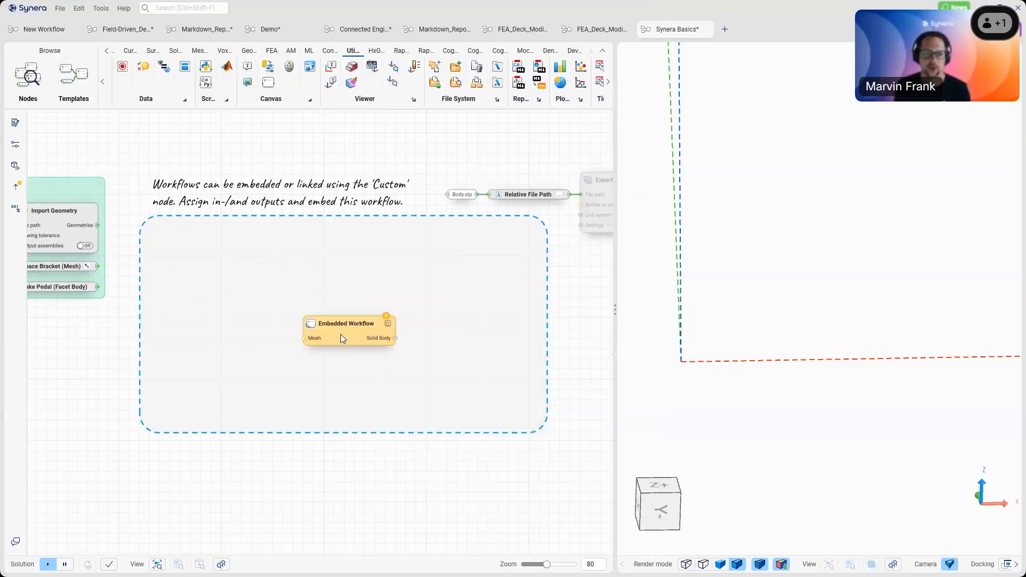
drag(340, 335, 336, 317)
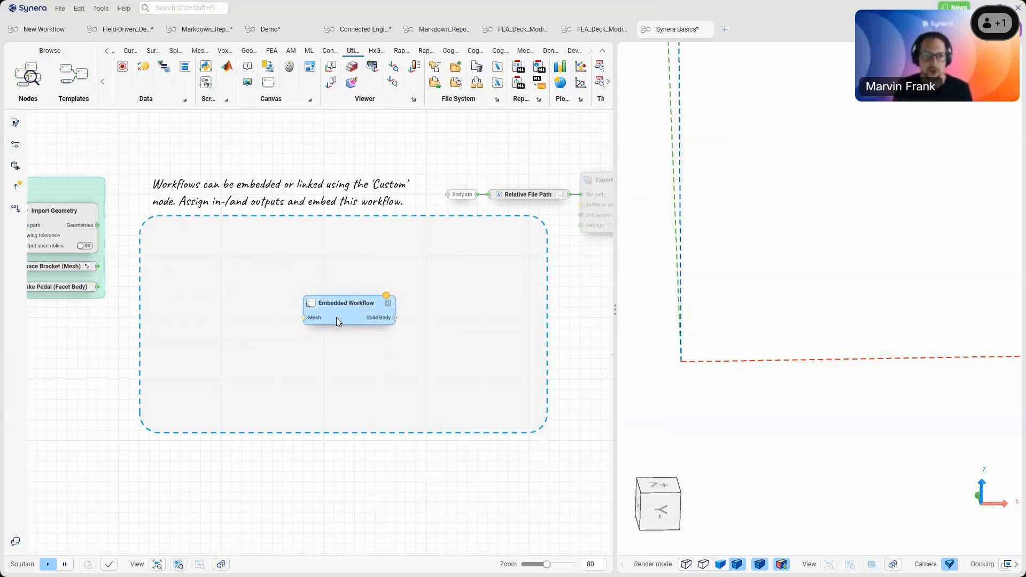
double_click(337, 318)
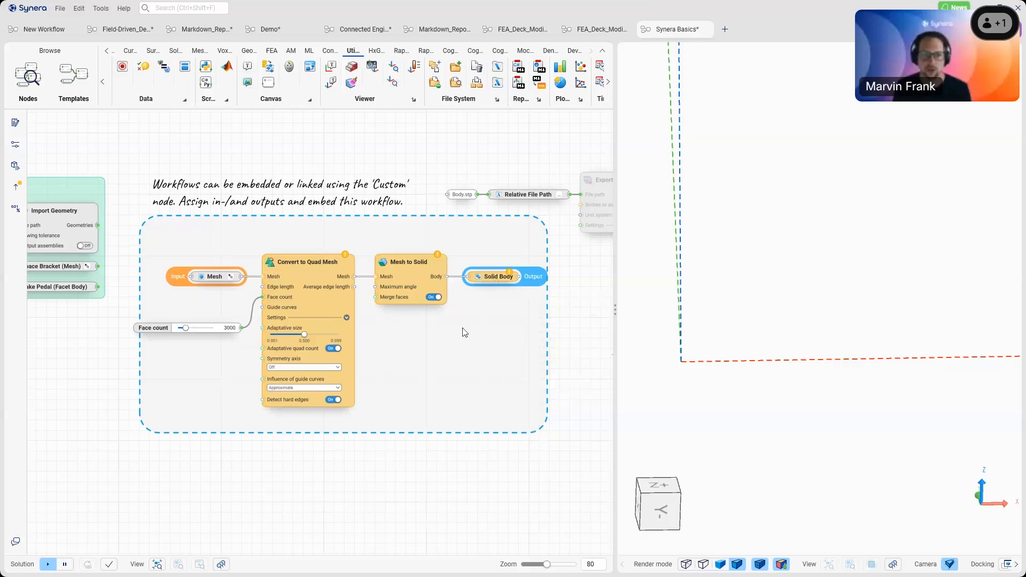
- Select all the mesh-to-solid nodes and examine the library choices for saving the selection as a template
drag(509, 388, 201, 251)
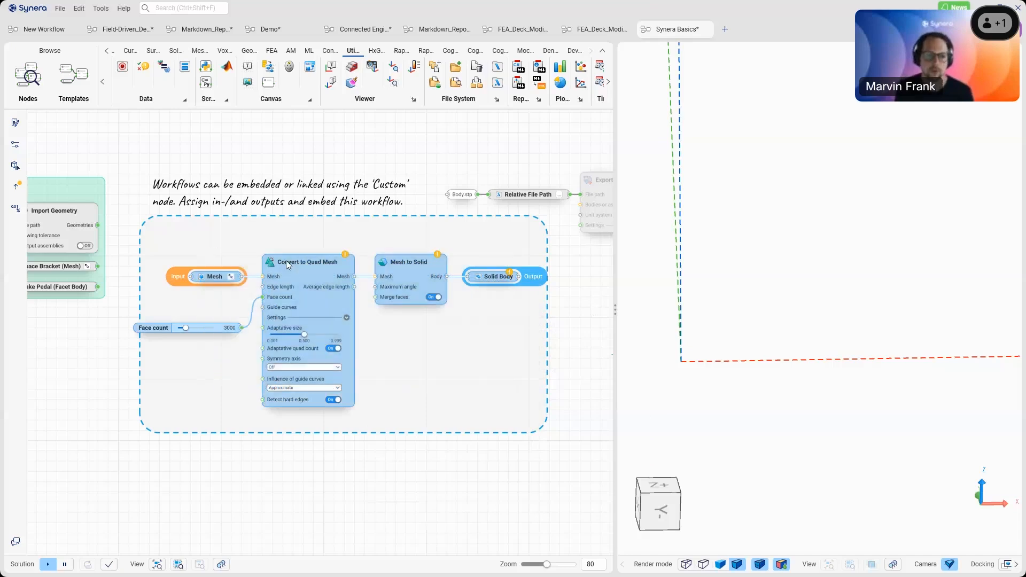
right_click(410, 340)
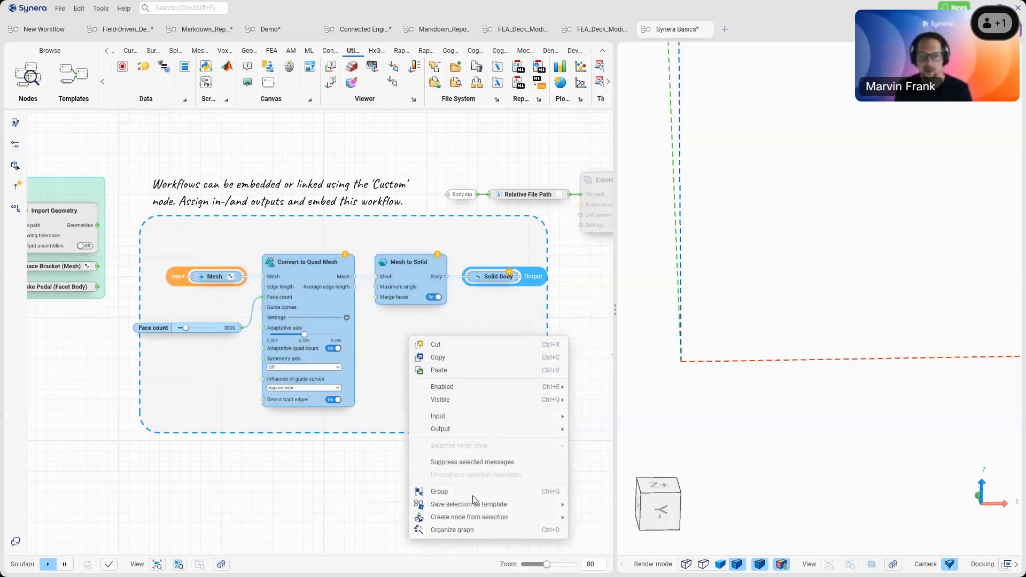
mouse_move(465, 506)
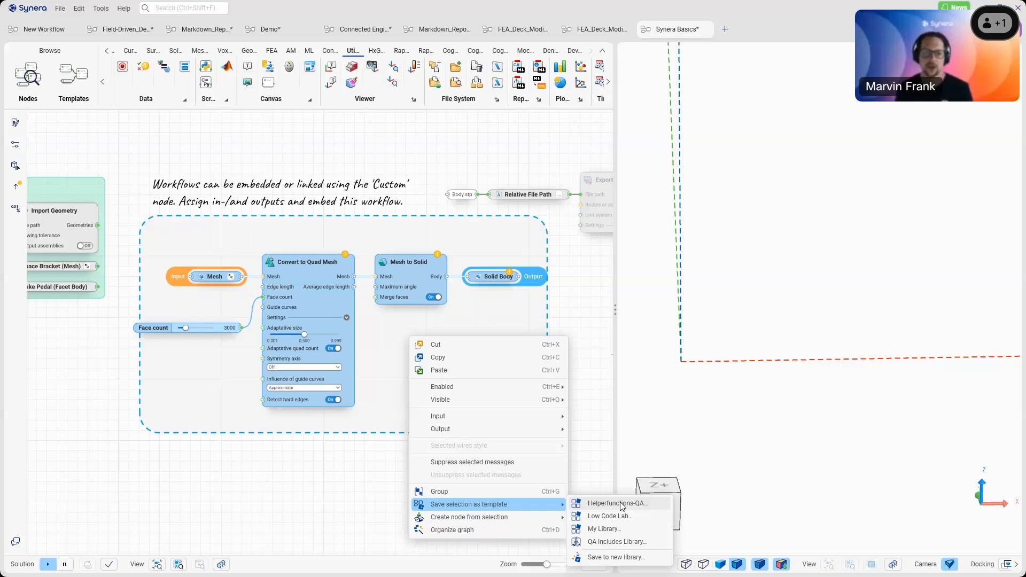
click(591, 328)
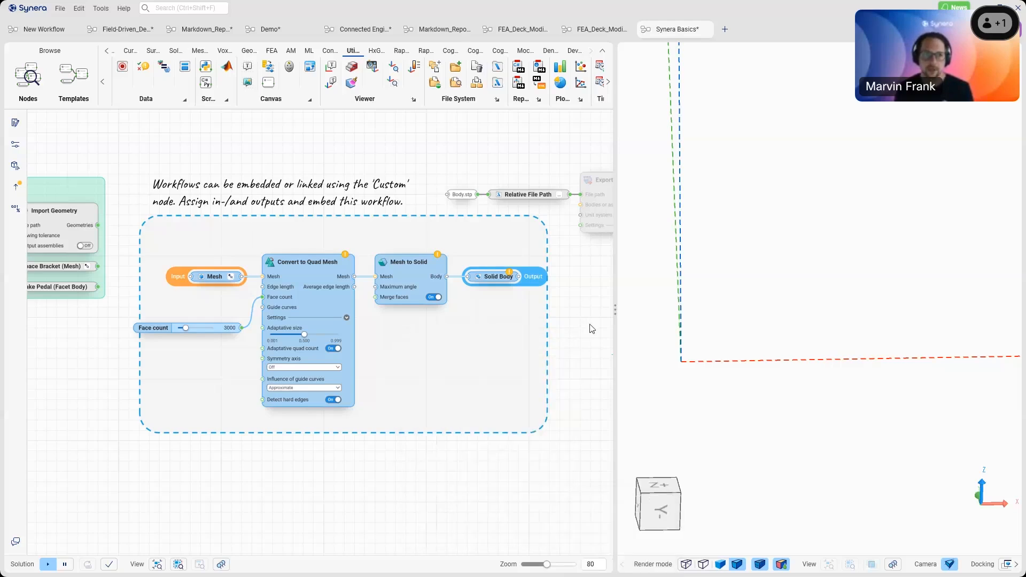
- Review the workflows stored in My Library in the library manager
click(106, 10)
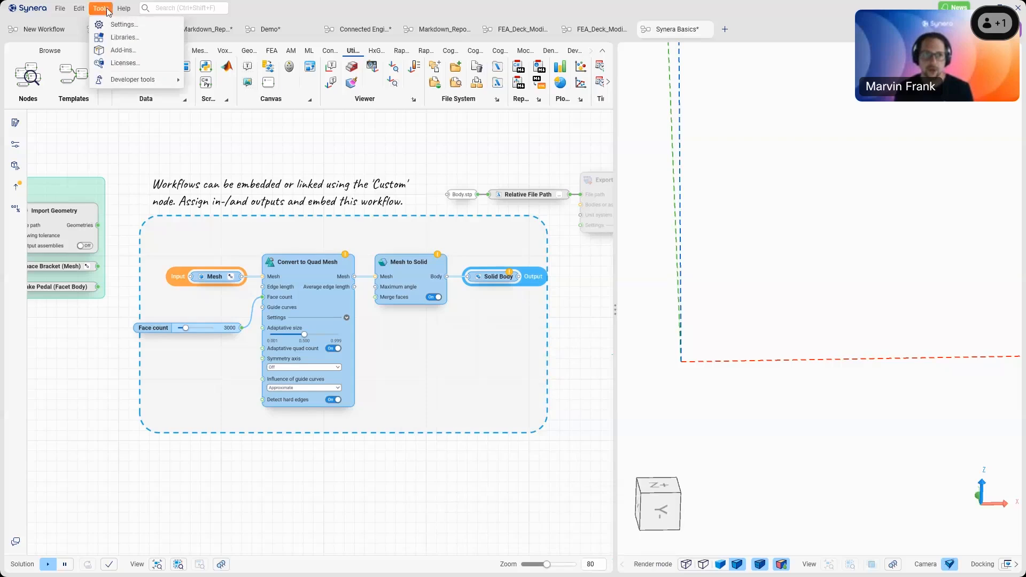
click(119, 37)
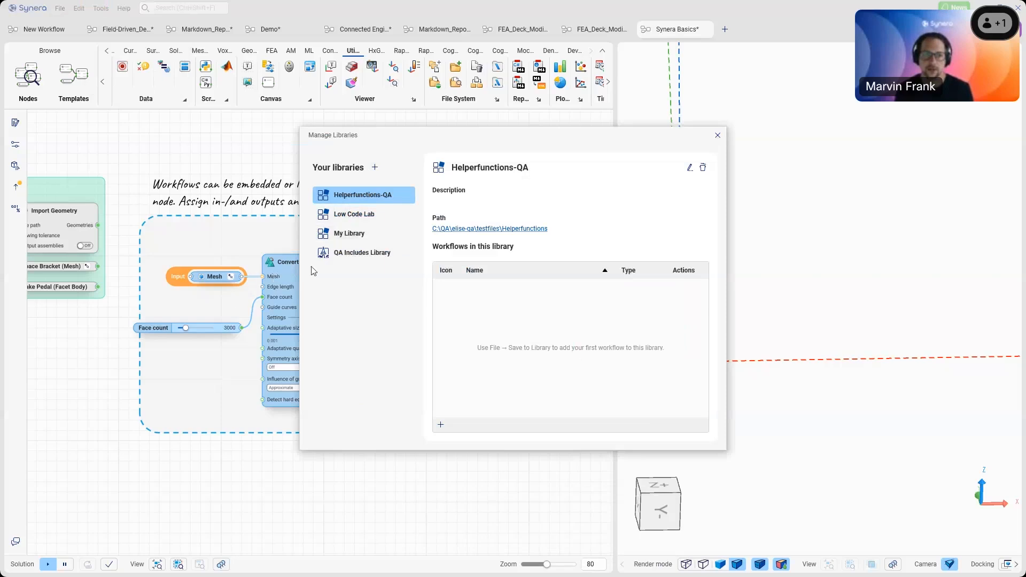
click(352, 235)
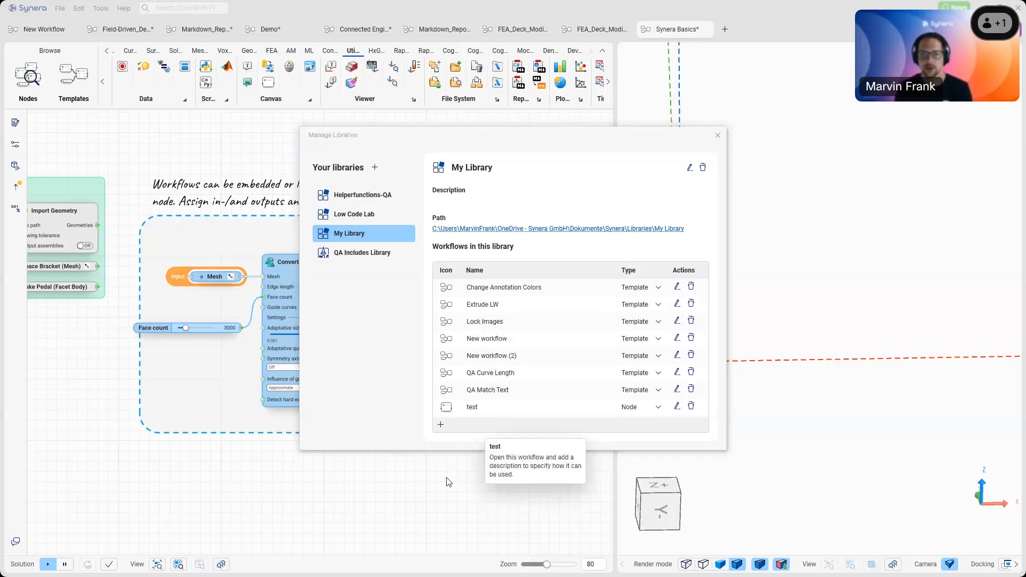
click(719, 136)
- Search the available nodes for "lock" and look over the Libraries and Synera Run sections of the workflow
click(393, 488)
right_click(392, 488)
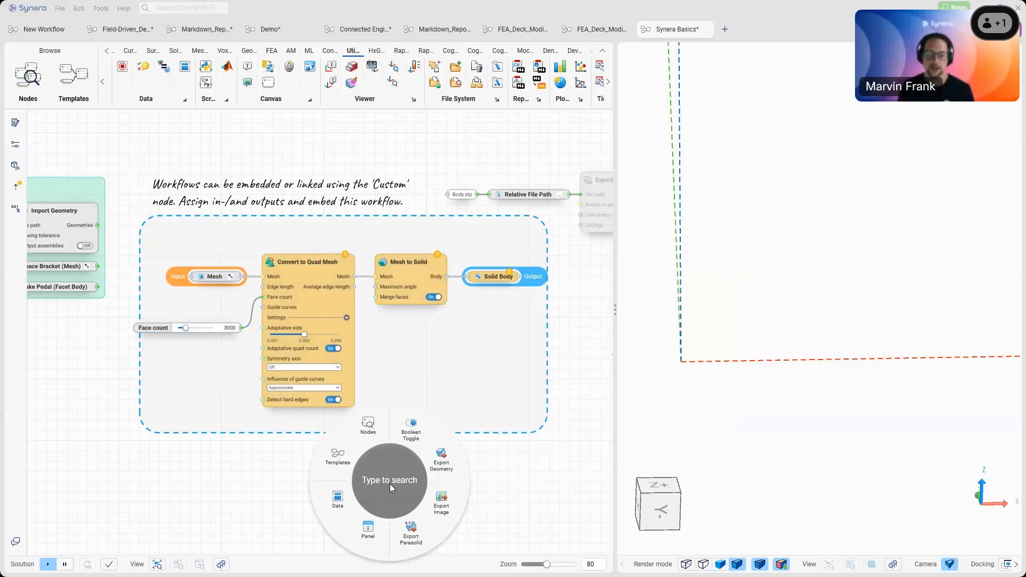
text(l)
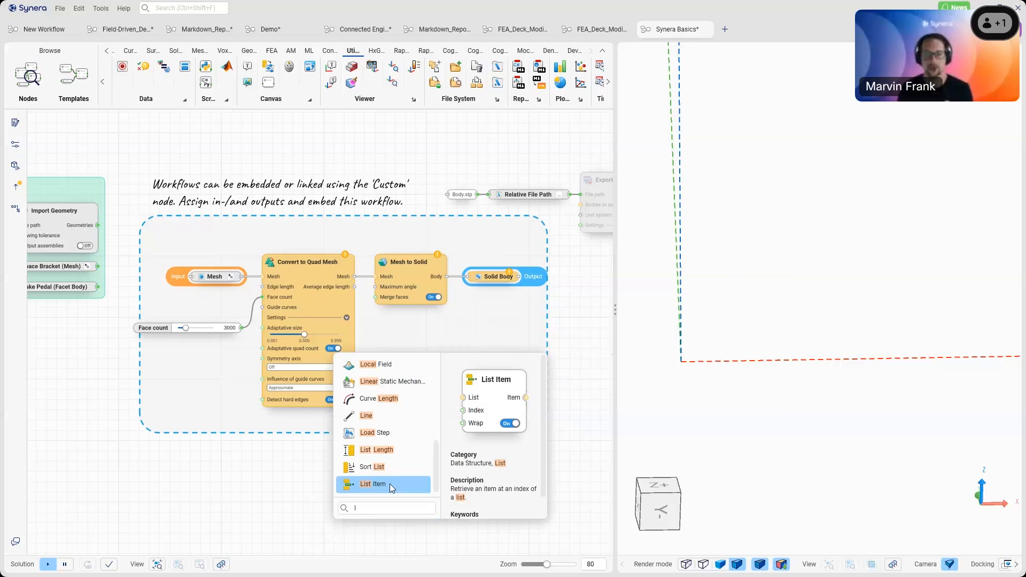
text(ock)
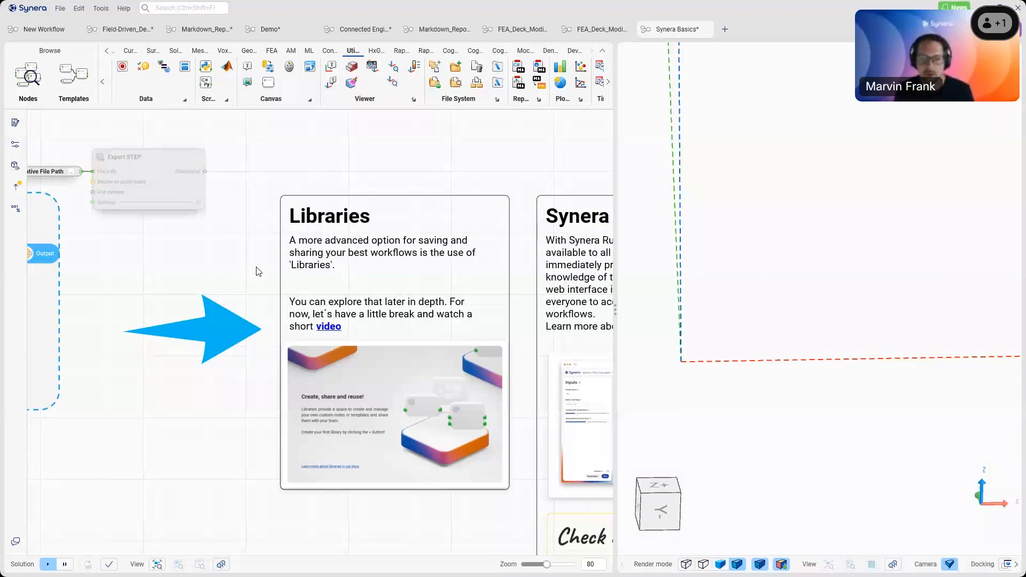
scroll(344, 273, down, 4)
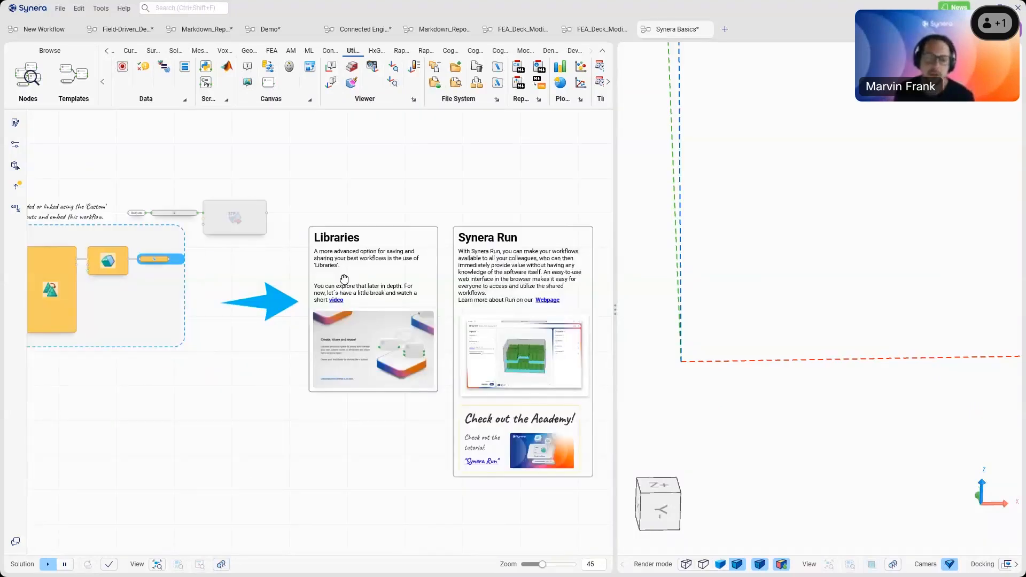
- Examine the Libraries and Synera Run sections and the mesh-to-solid nodes in the dashed area beside them
middle_drag(343, 279, 332, 279)
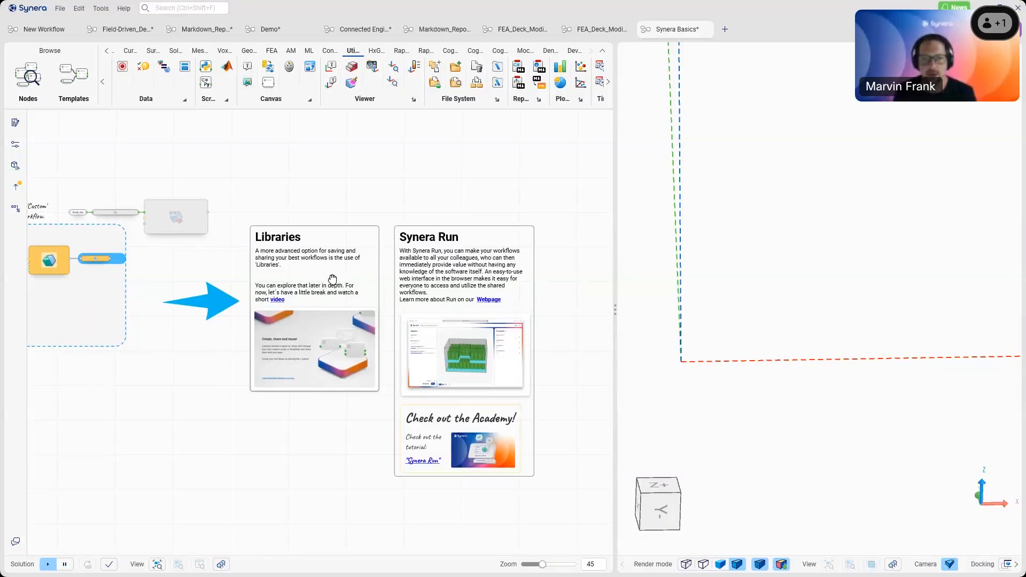
middle_drag(332, 280, 342, 279)
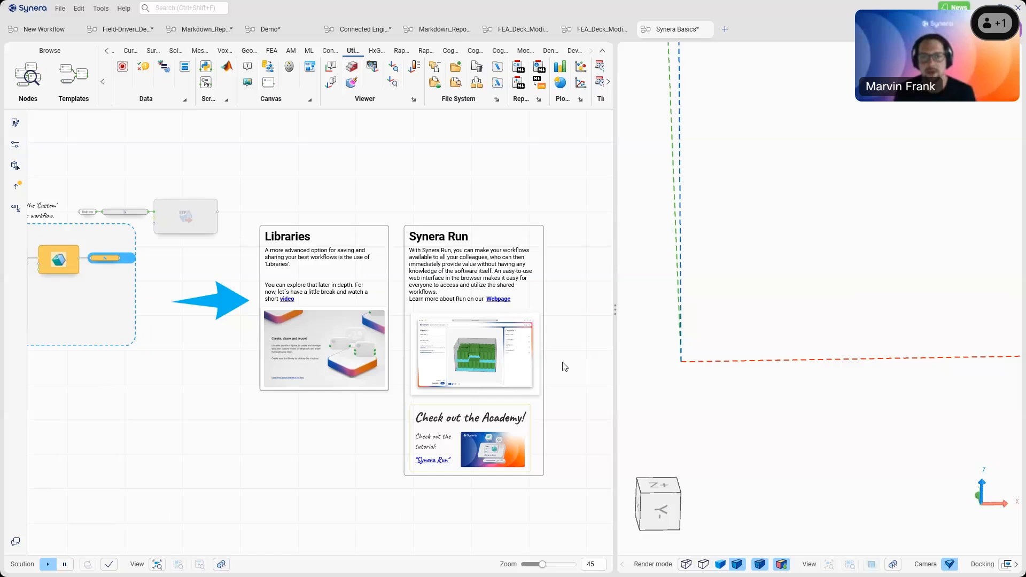
scroll(564, 367, up, 5)
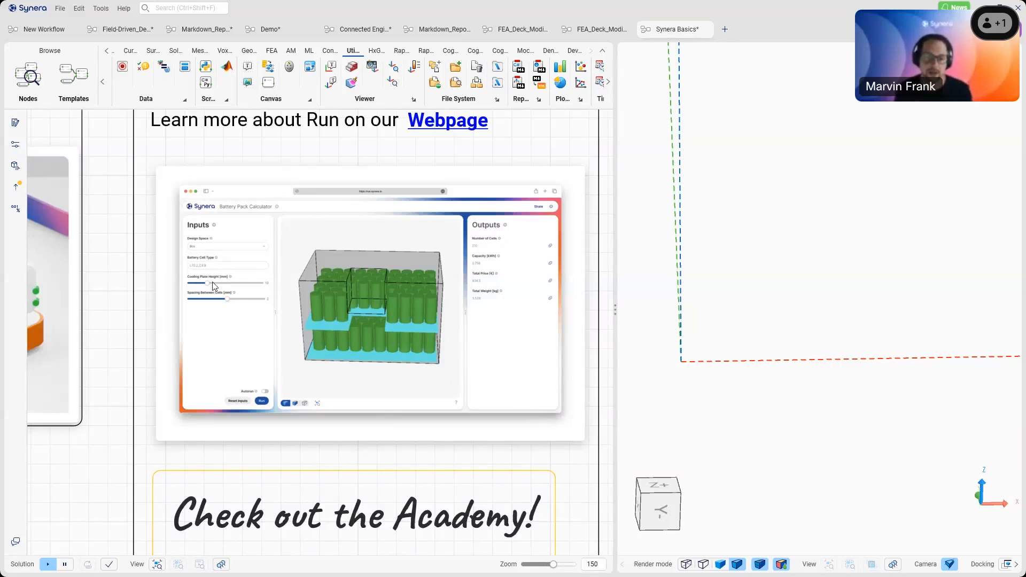
scroll(337, 315, down, 5)
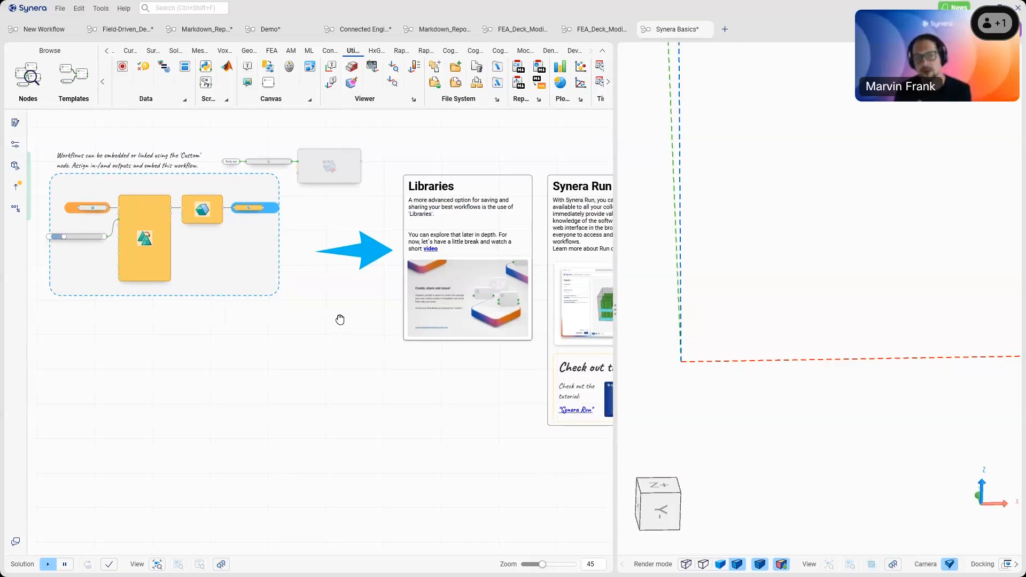
middle_drag(340, 320, 327, 331)
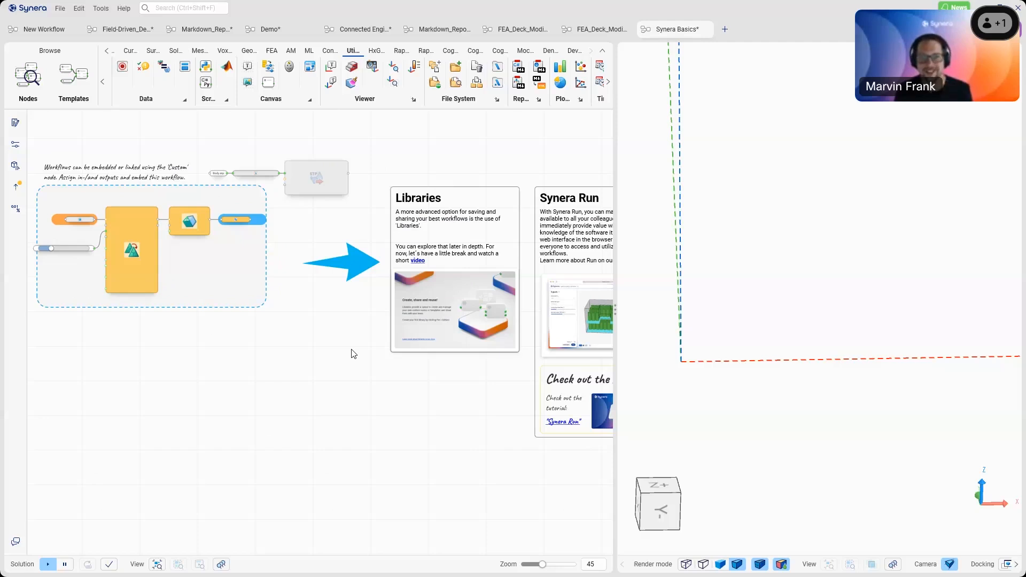
scroll(205, 234, up, 5)
middle_drag(204, 234, 453, 267)
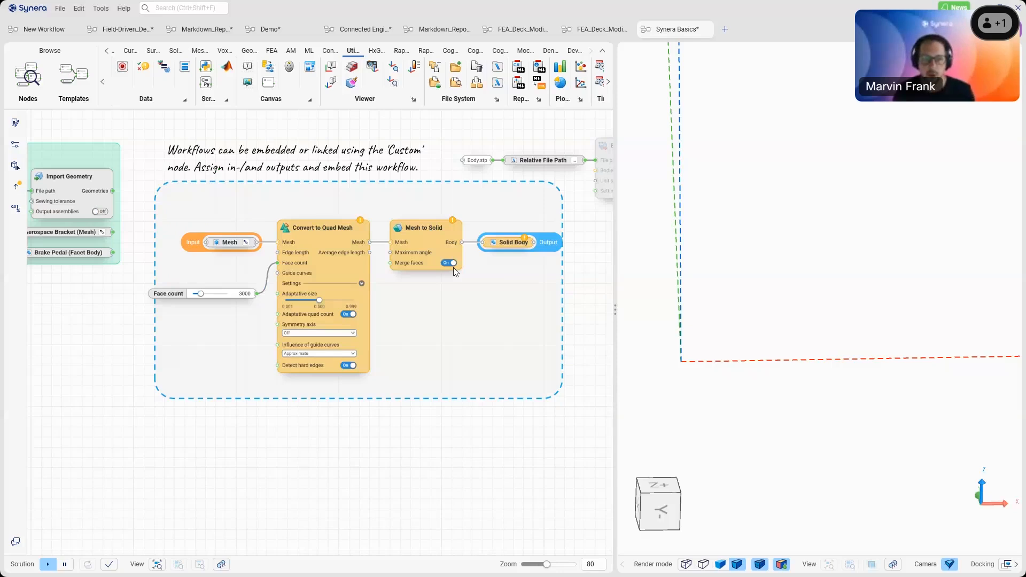
right_drag(255, 283, 257, 269)
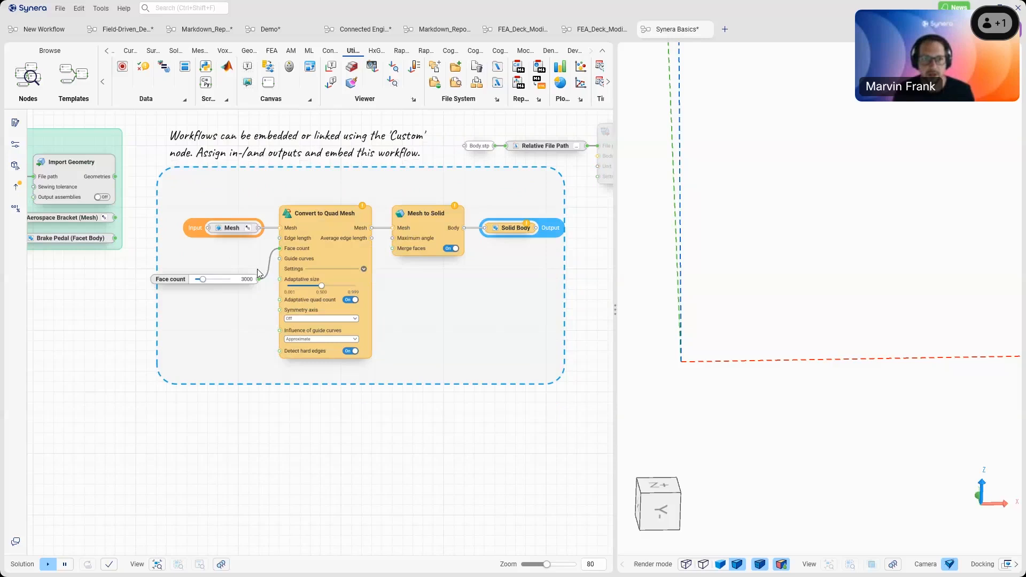
- Review the option properties of the Selection control in section 5.1 and set it to Option B
scroll(396, 331, down, 5)
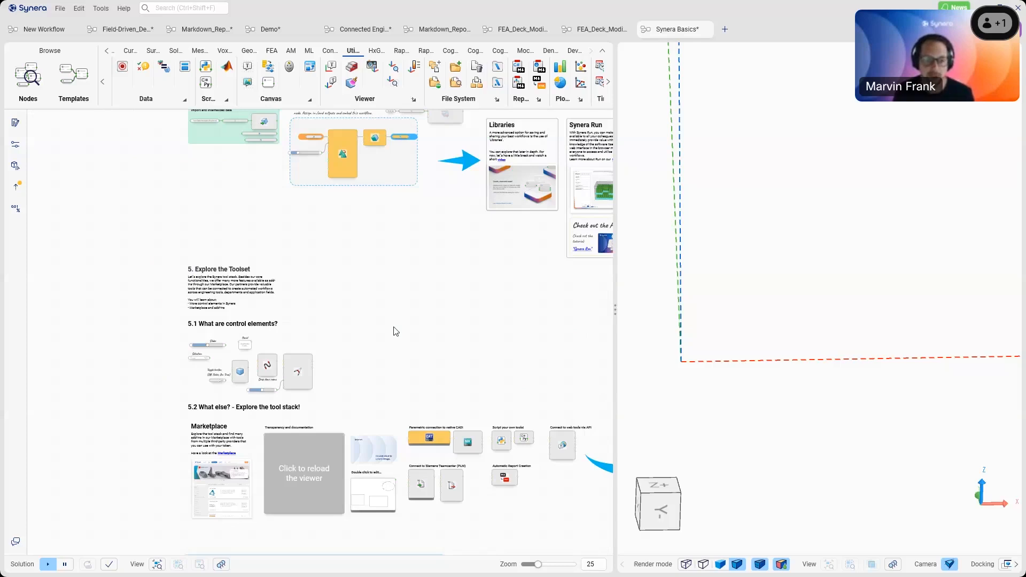
scroll(446, 225, up, 2)
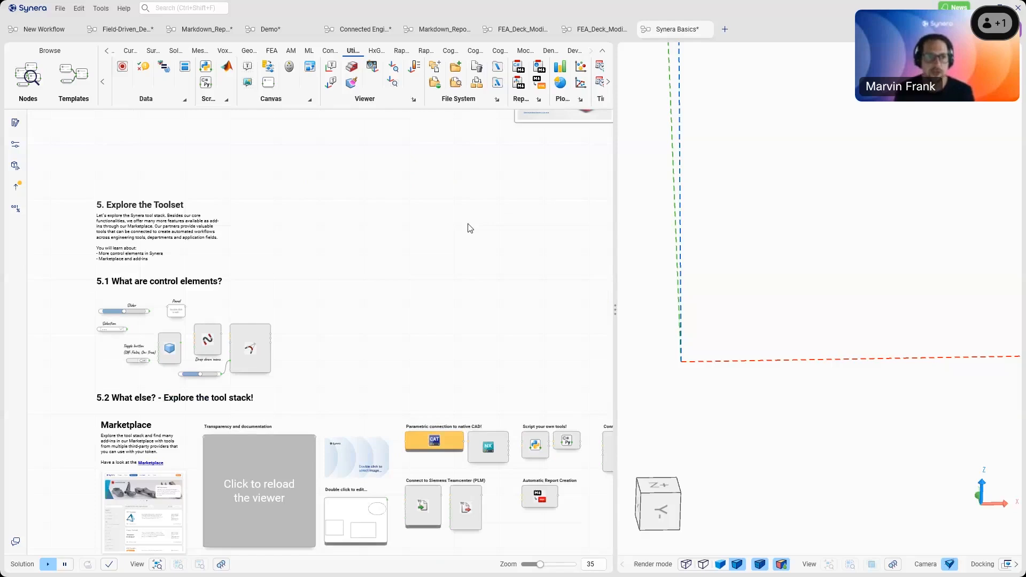
right_drag(368, 326, 377, 284)
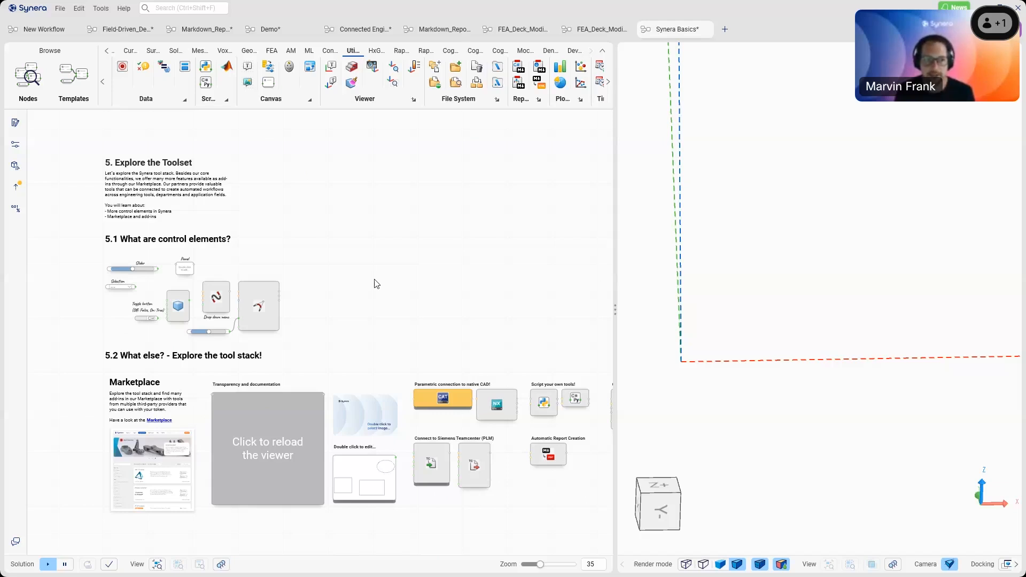
scroll(517, 322, up, 3)
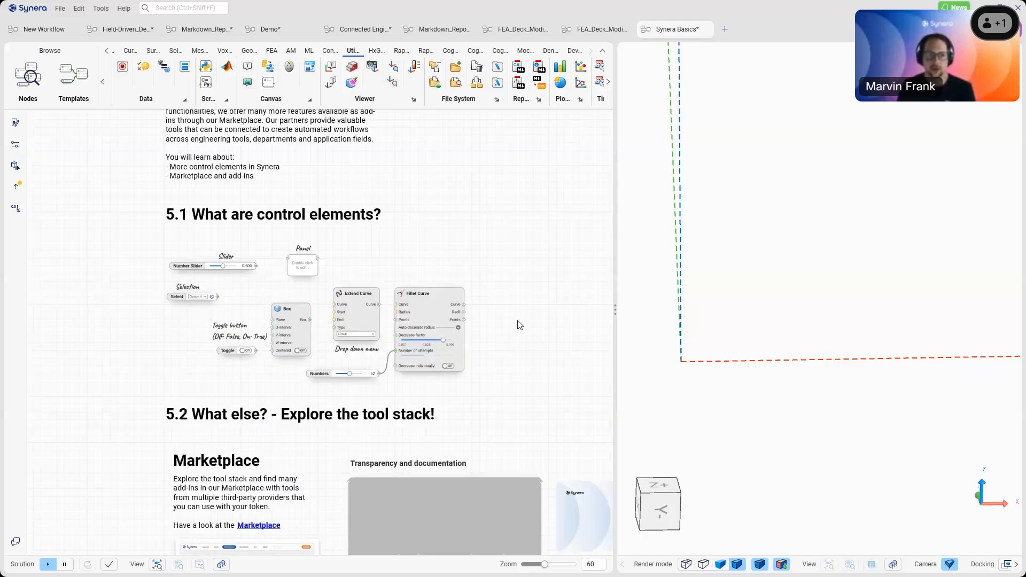
scroll(520, 324, up, 1)
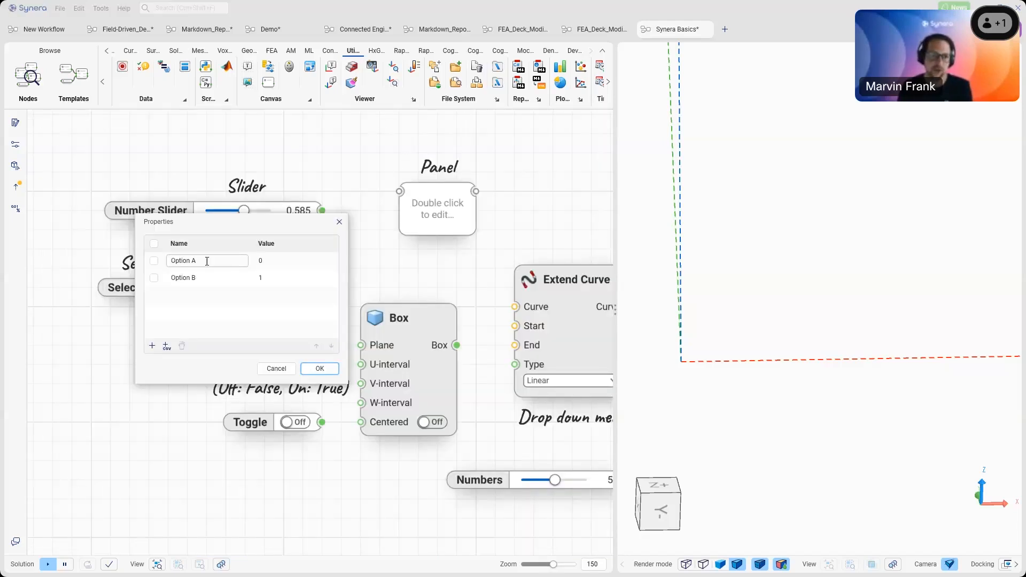
key(Escape)
right_drag(266, 280, 257, 274)
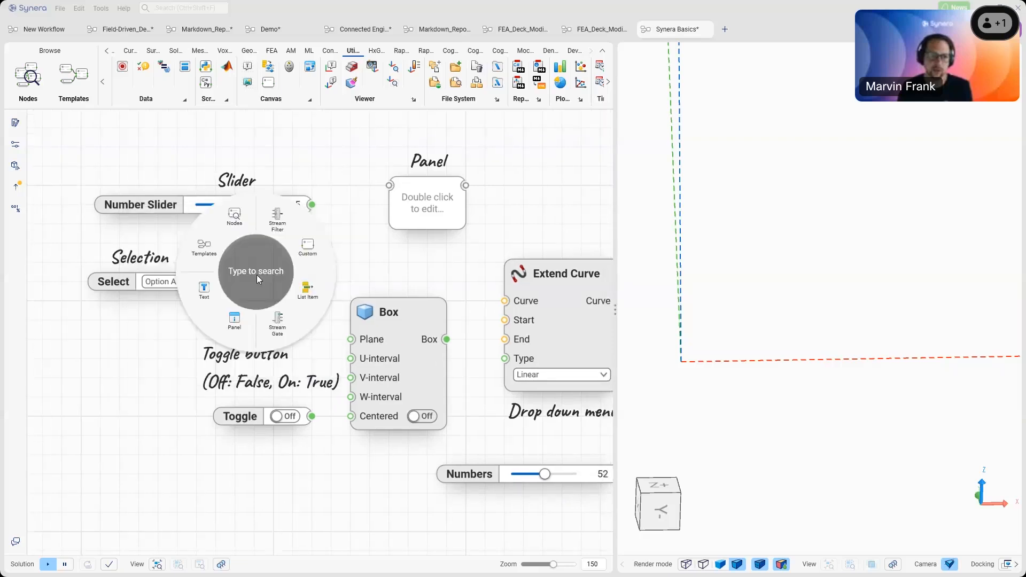
key(Escape)
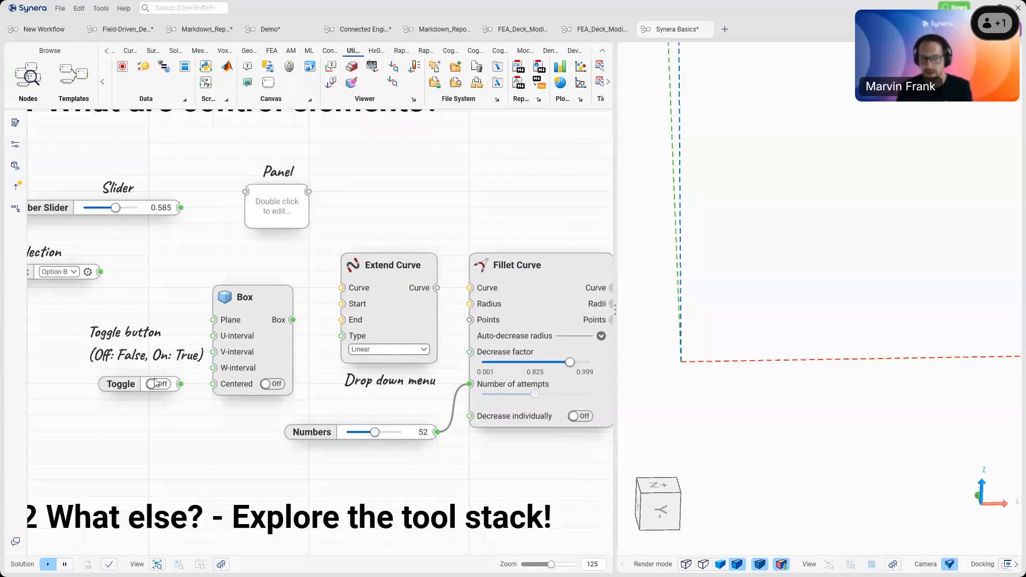
- Move the Toggle node slightly away from the Box node, and collapse and re-expand the Fillet Curve node's auto-decrease radius settings
drag(155, 381, 138, 382)
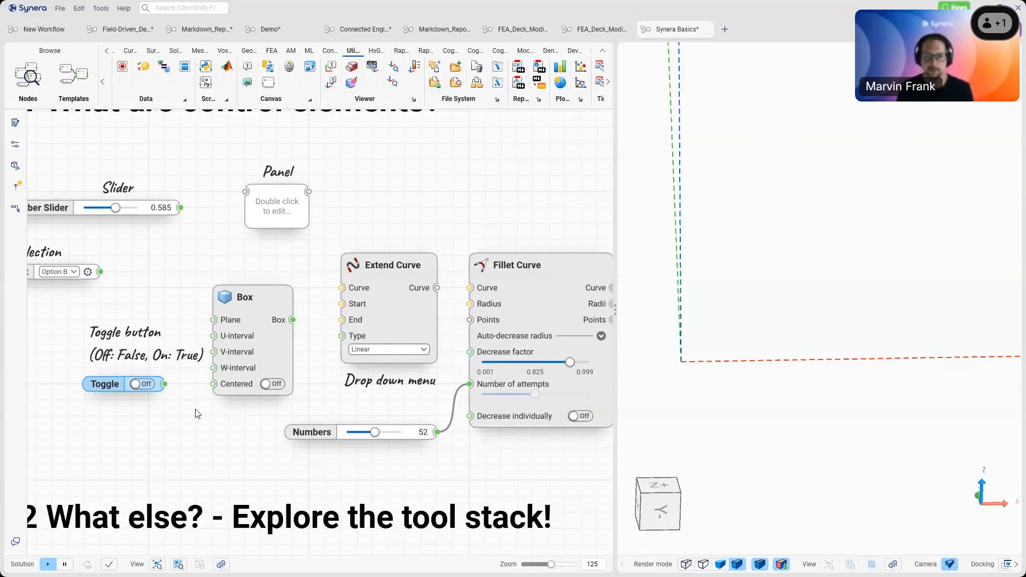
middle_drag(497, 460, 347, 449)
click(452, 326)
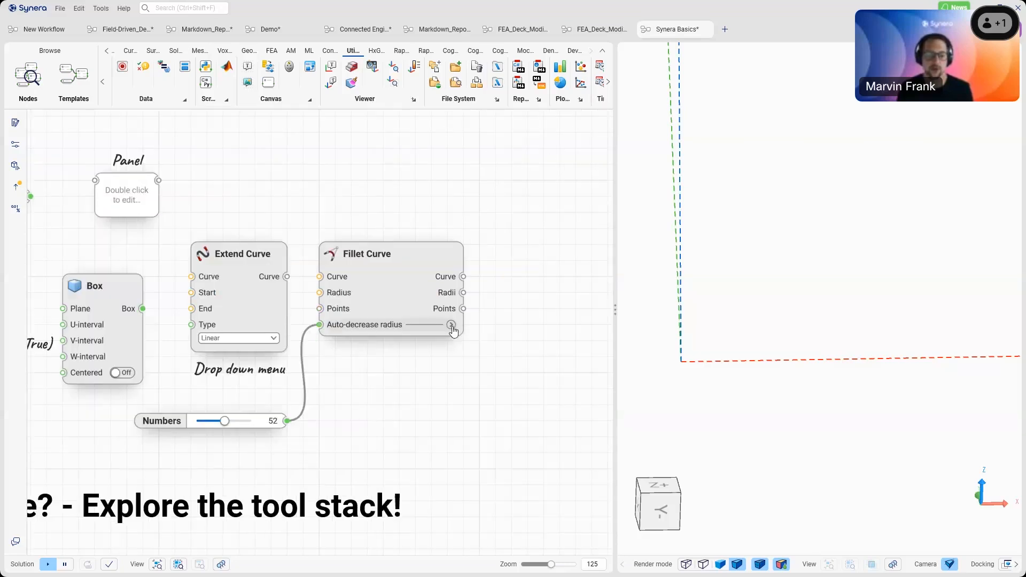
click(452, 326)
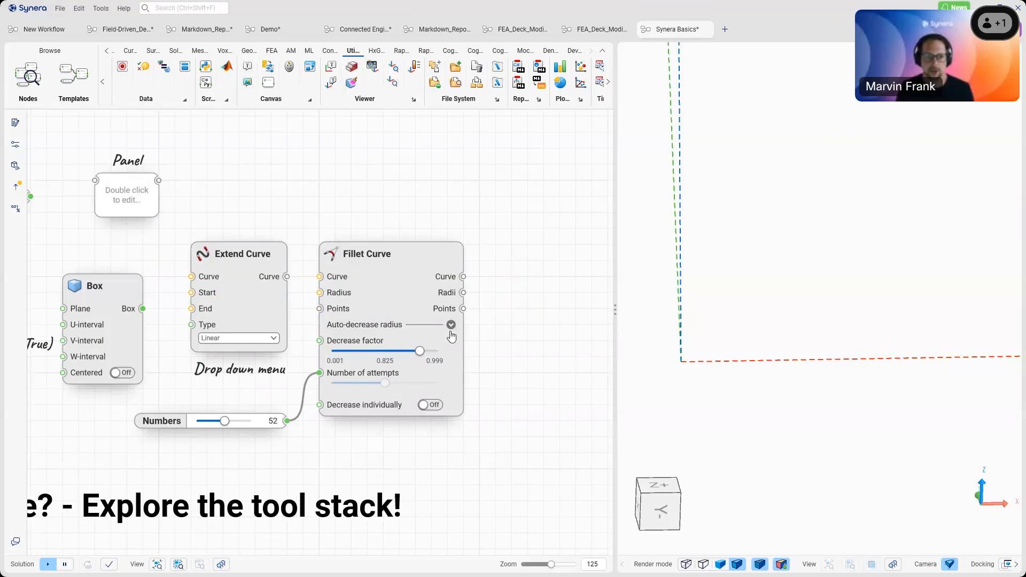
- Reload the viewer panel under Transparency and documentation and connect a new Sphere node to its input
scroll(452, 336, down, 2)
right_drag(366, 539, 389, 291)
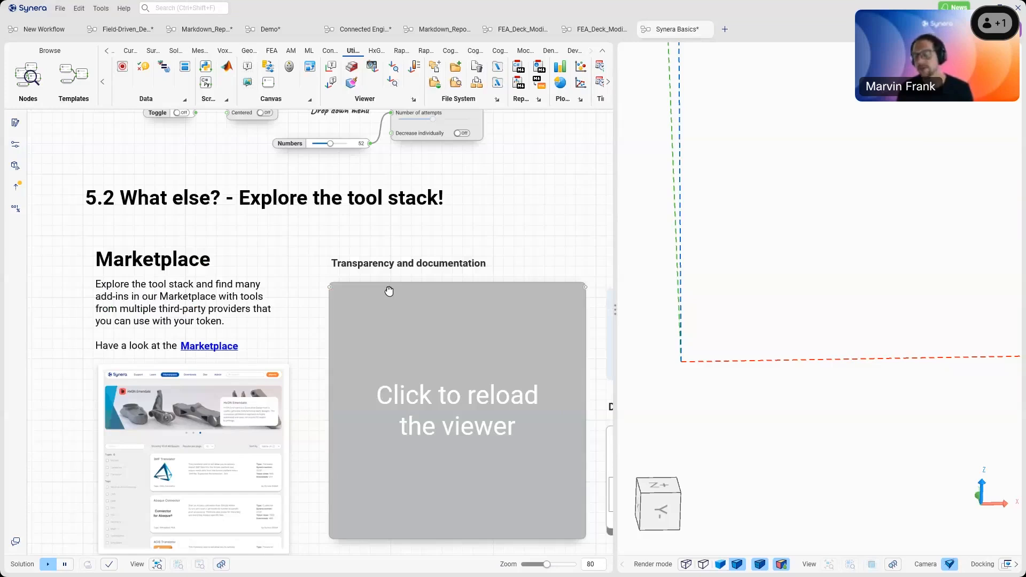
right_drag(389, 291, 148, 208)
scroll(386, 271, up, 2)
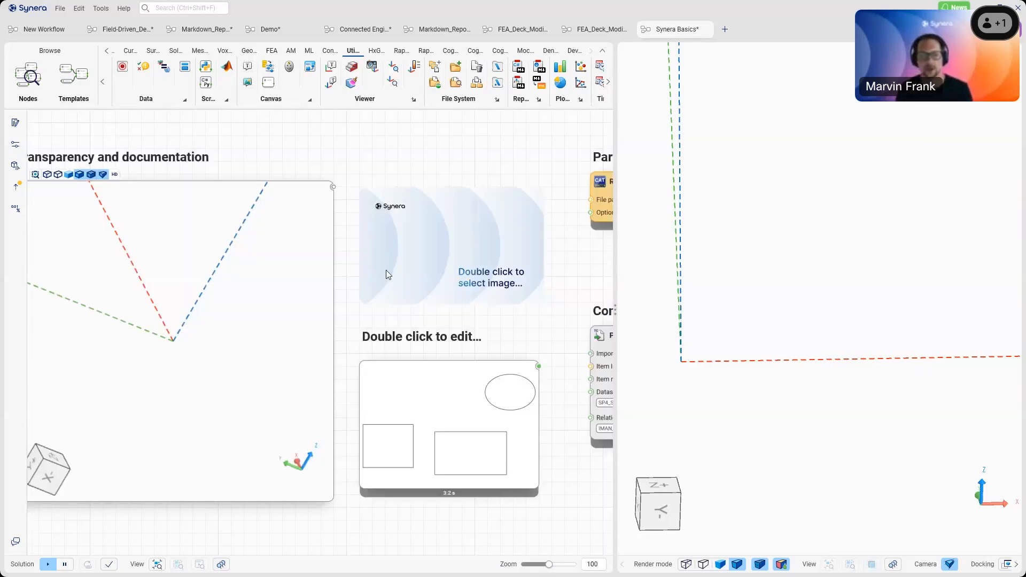
right_drag(386, 271, 467, 271)
mouse_move(187, 323)
right_down()
mouse_move(240, 323)
mouse_move(231, 328)
right_up()
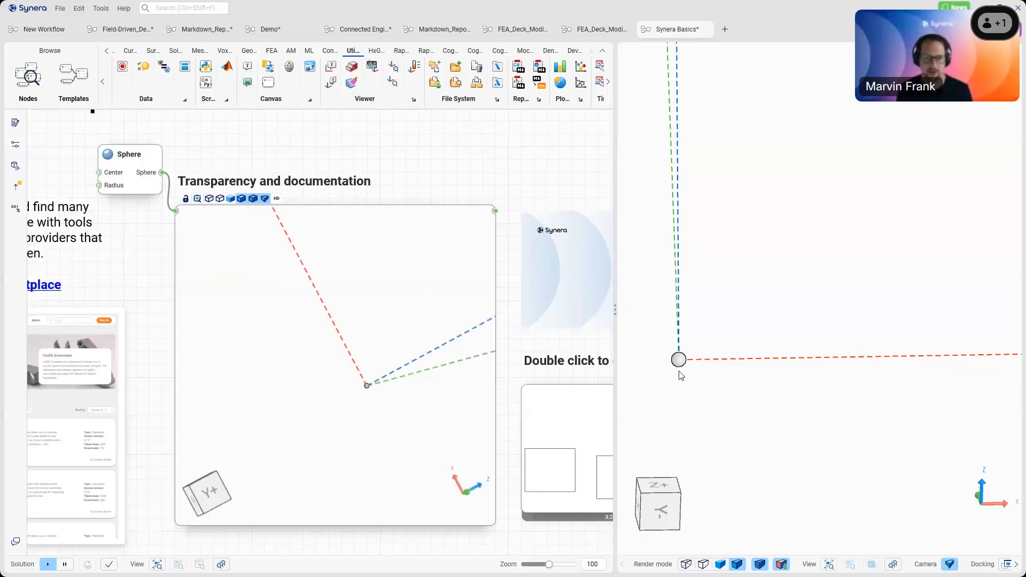
- Inspect the sphere up close and from another angle inside the canvas viewer panel
scroll(367, 386, up, 5)
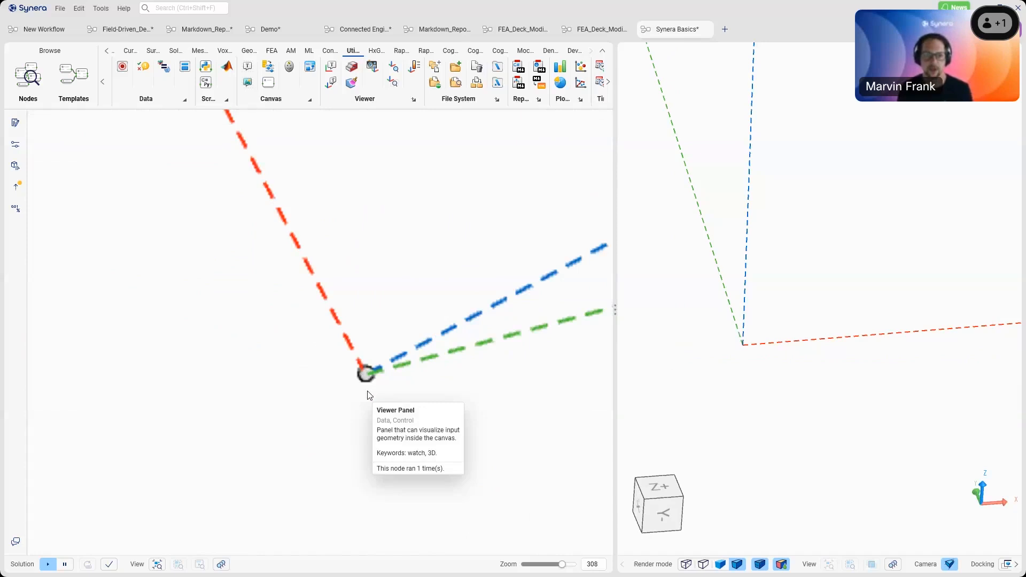
scroll(367, 396, down, 5)
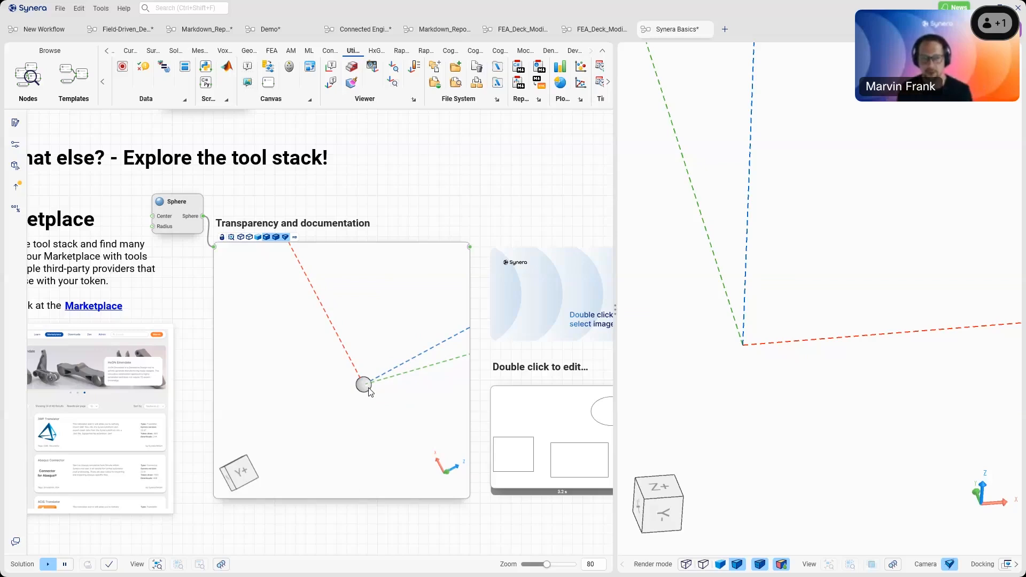
scroll(368, 391, up, 10)
right_drag(369, 392, 406, 414)
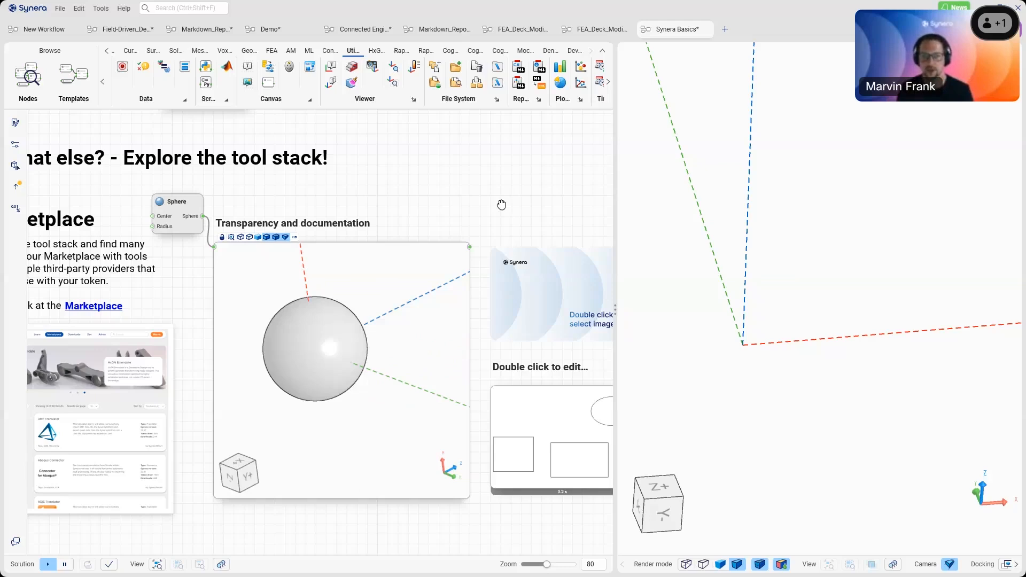
- Examine the image placeholder and the editable drawing panel beside the viewer panel
right_drag(501, 204, 274, 180)
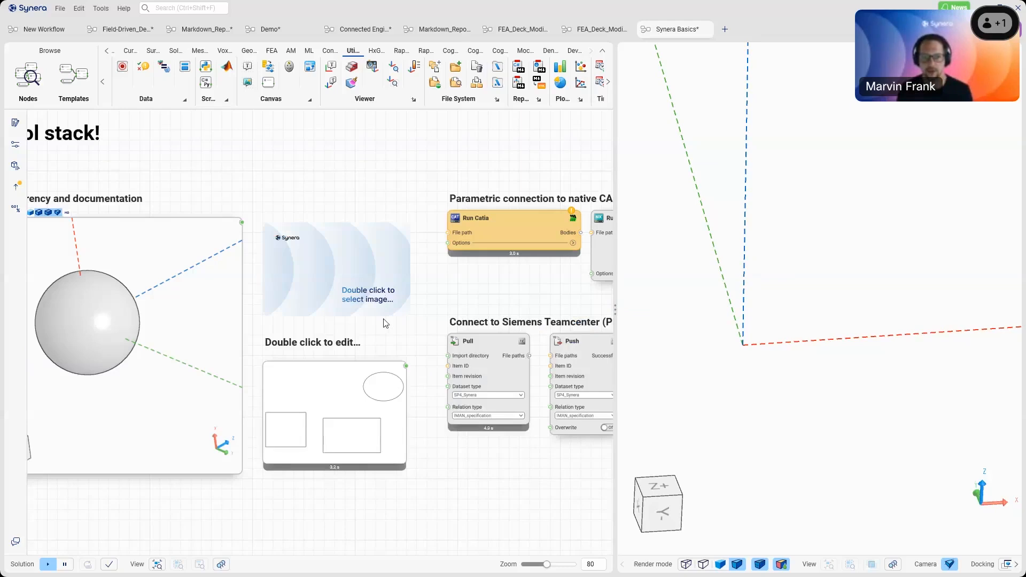
scroll(283, 200, up, 2)
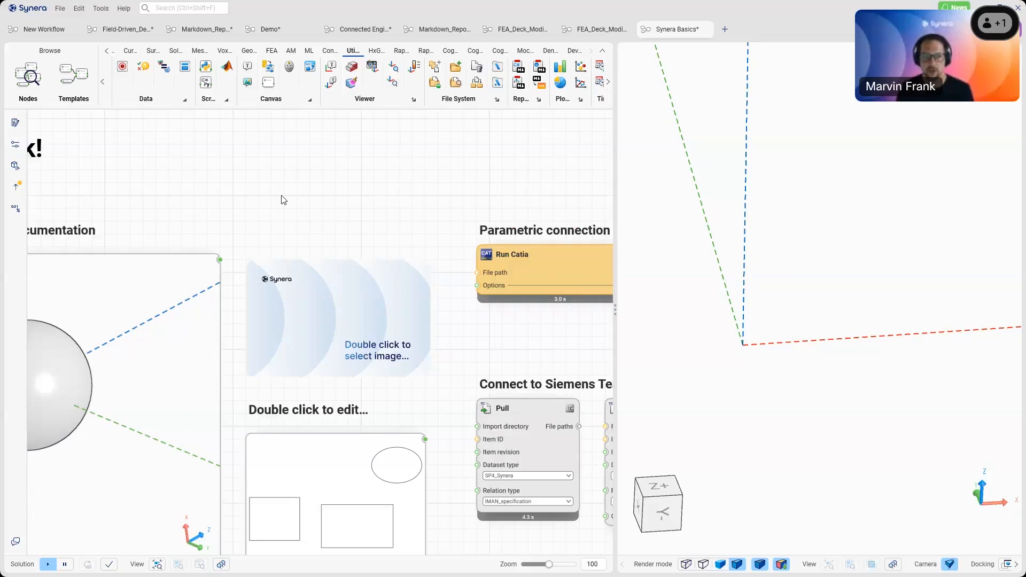
scroll(260, 291, down, 6)
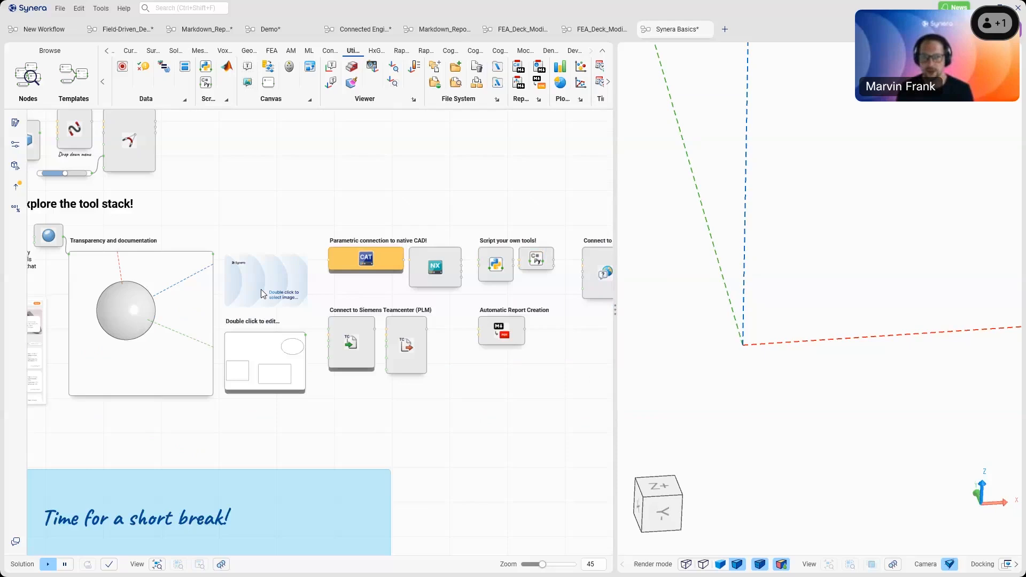
scroll(234, 370, up, 6)
double_click(314, 368)
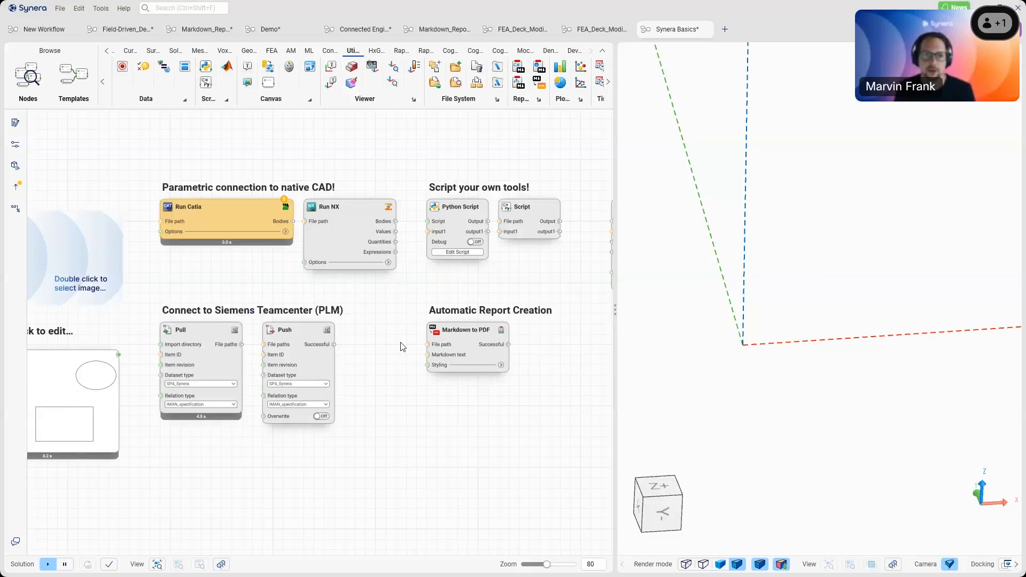
- Examine the tool stack nodes for native CAD, Siemens Teamcenter, scripting, automatic report creation and web requests
middle_drag(401, 343, 387, 338)
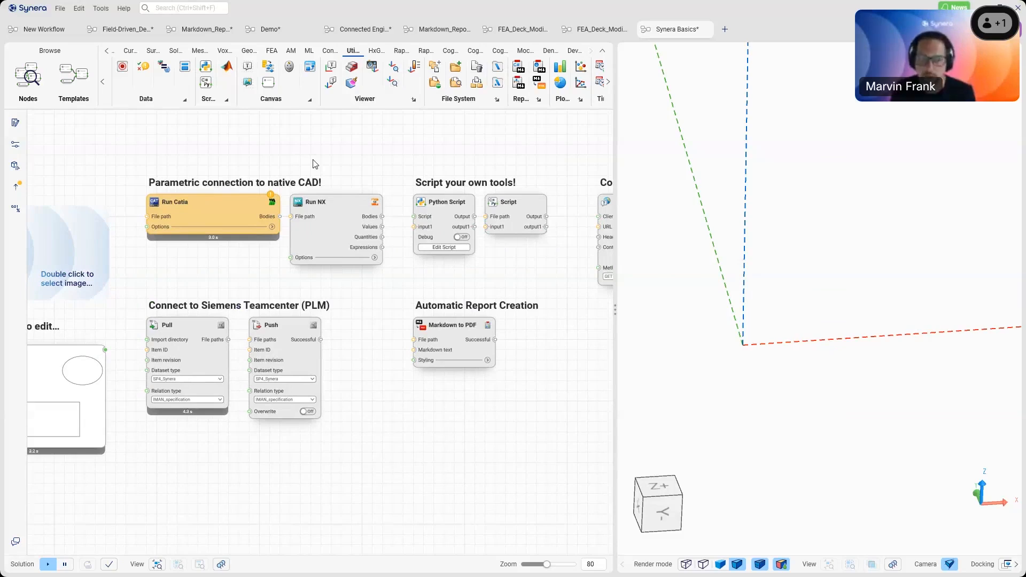
middle_drag(324, 204, 312, 202)
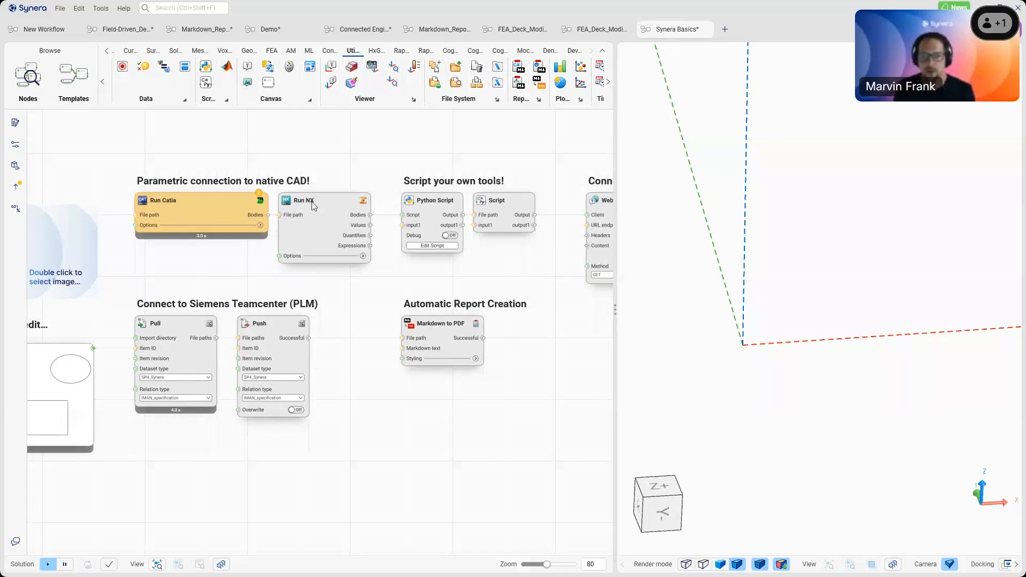
middle_drag(312, 202, 298, 196)
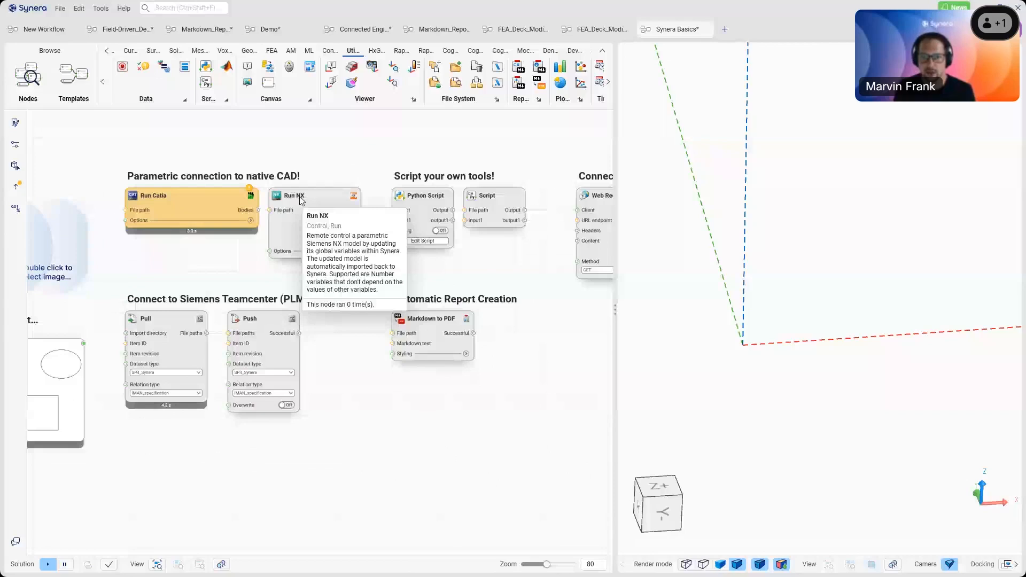
middle_drag(300, 198, 279, 192)
drag(514, 387, 394, 277)
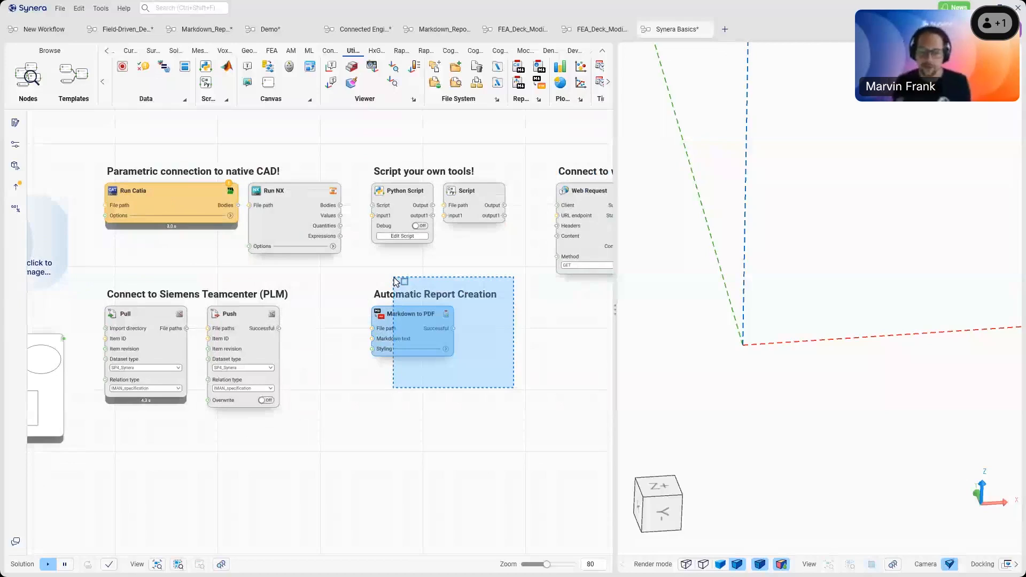
drag(394, 278, 473, 245)
scroll(472, 245, up, 1)
middle_drag(473, 245, 381, 284)
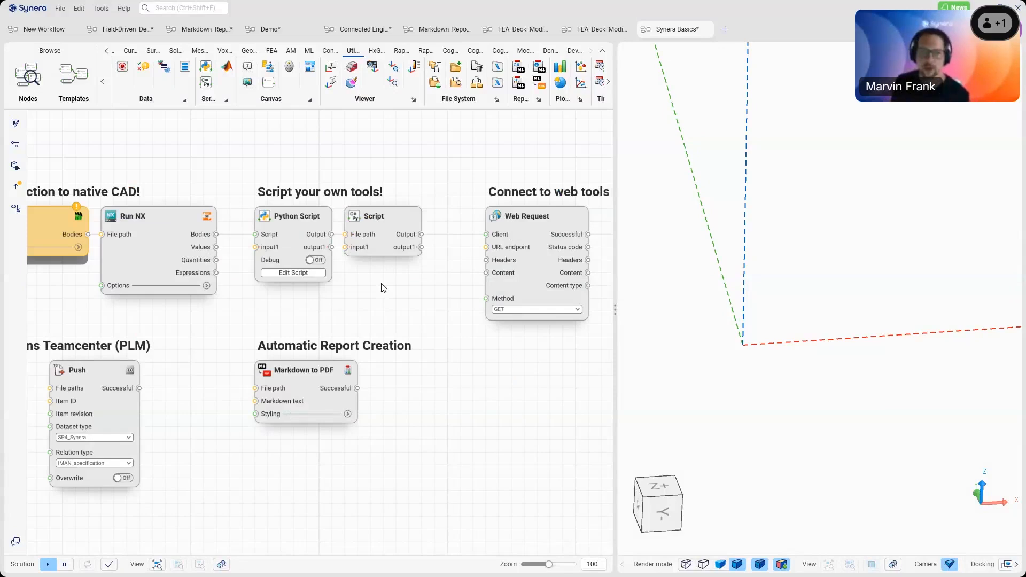
middle_drag(381, 285, 368, 280)
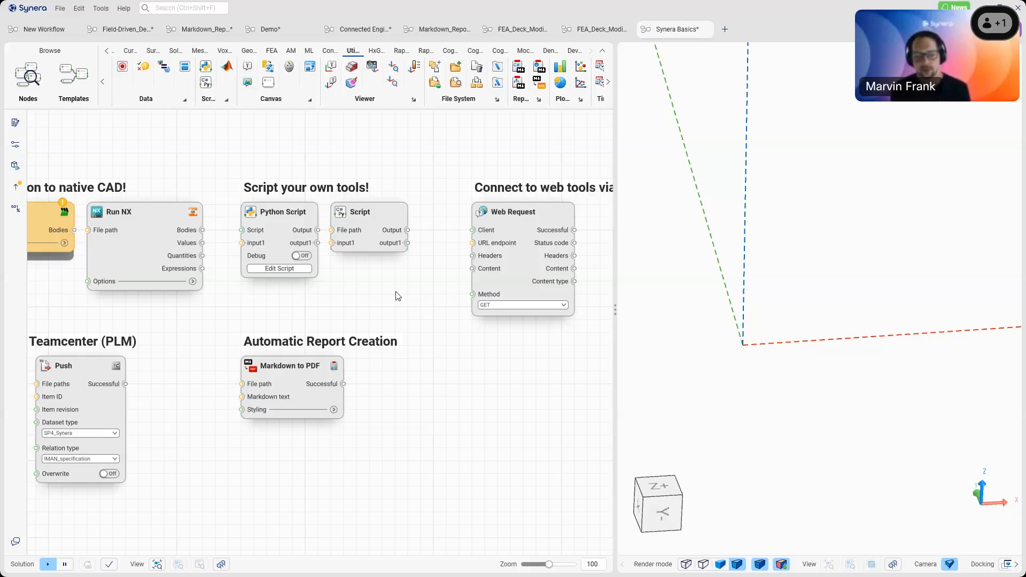
middle_drag(396, 293, 278, 288)
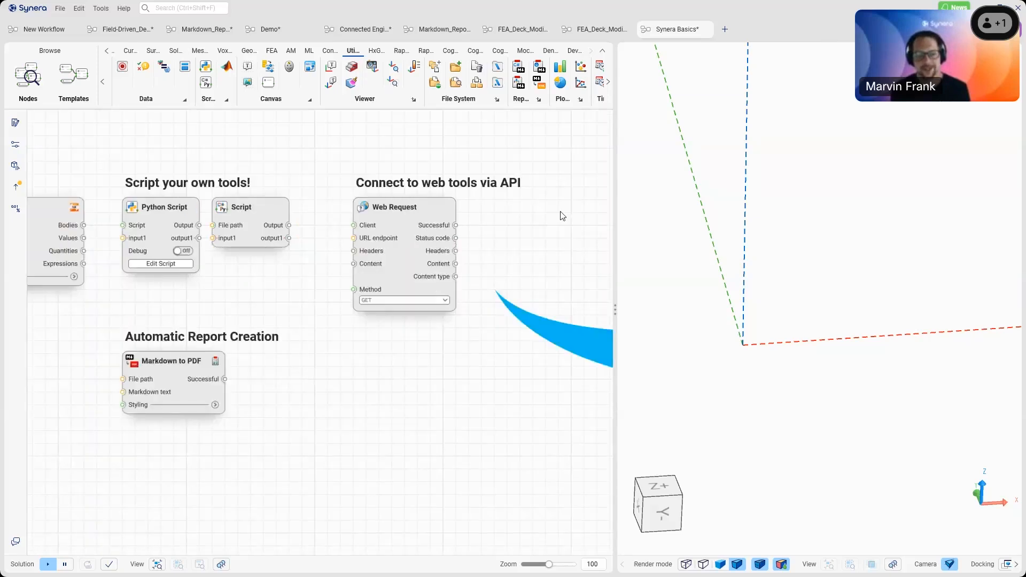
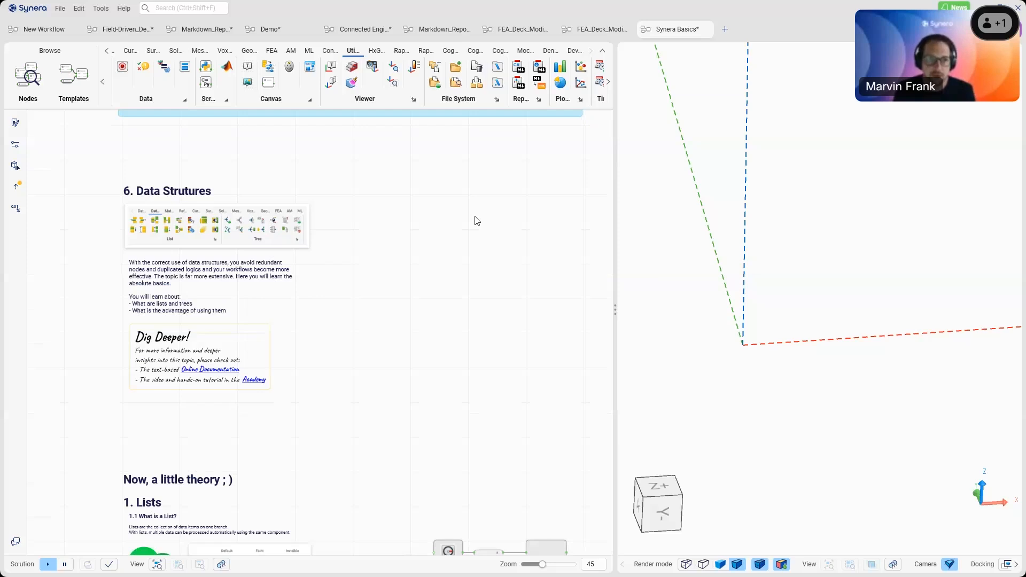
- Show the List and Tree node categories and examine the theory section explaining what a list is
click(121, 52)
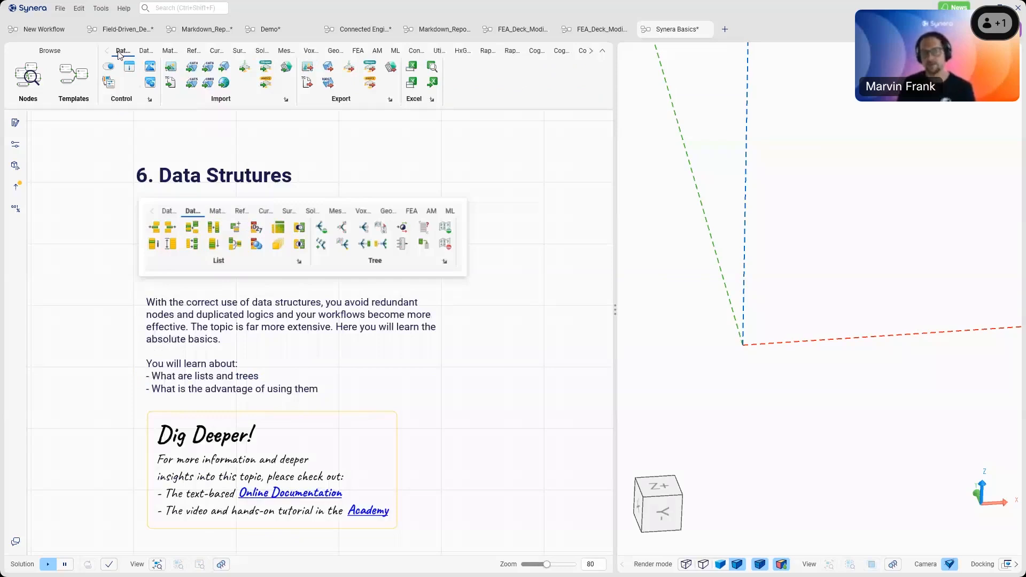
click(146, 51)
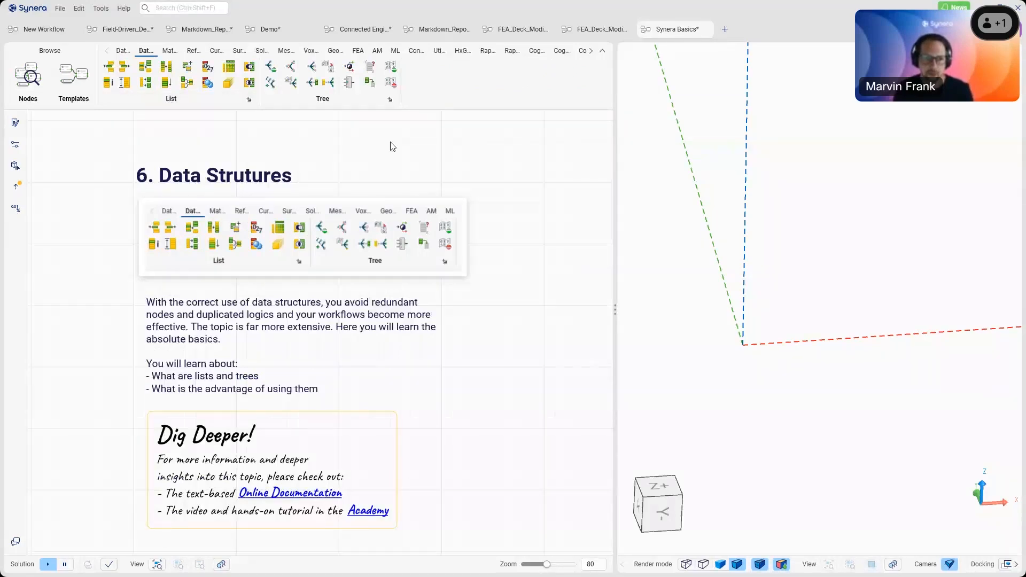
scroll(393, 146, down, 5)
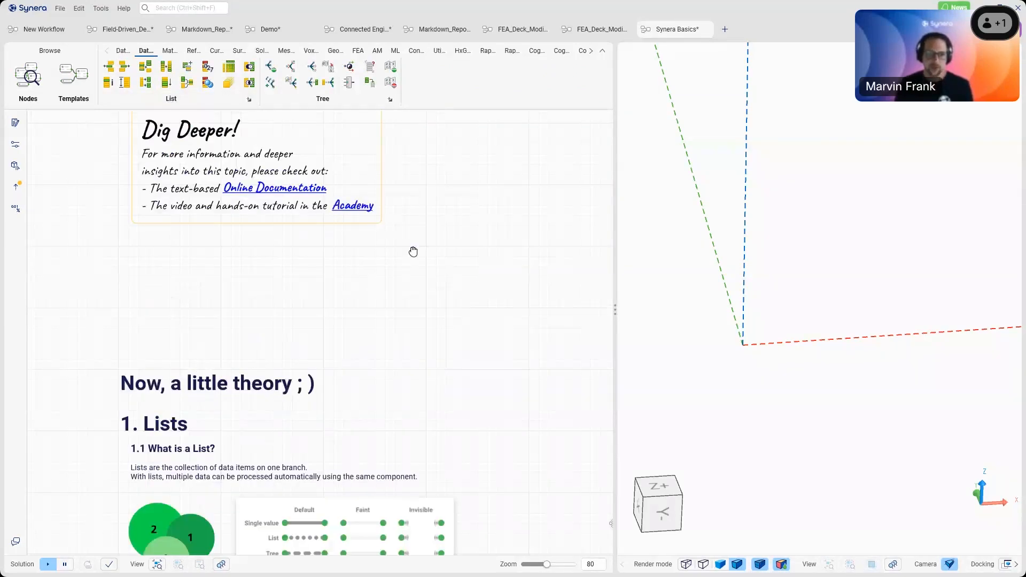
scroll(413, 195, down, 2)
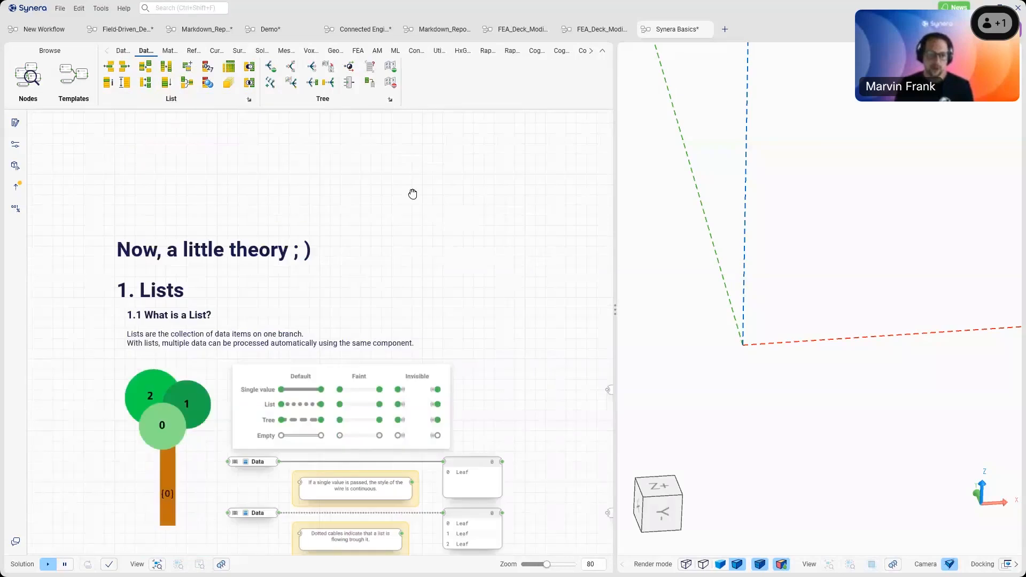
scroll(413, 194, down, 2)
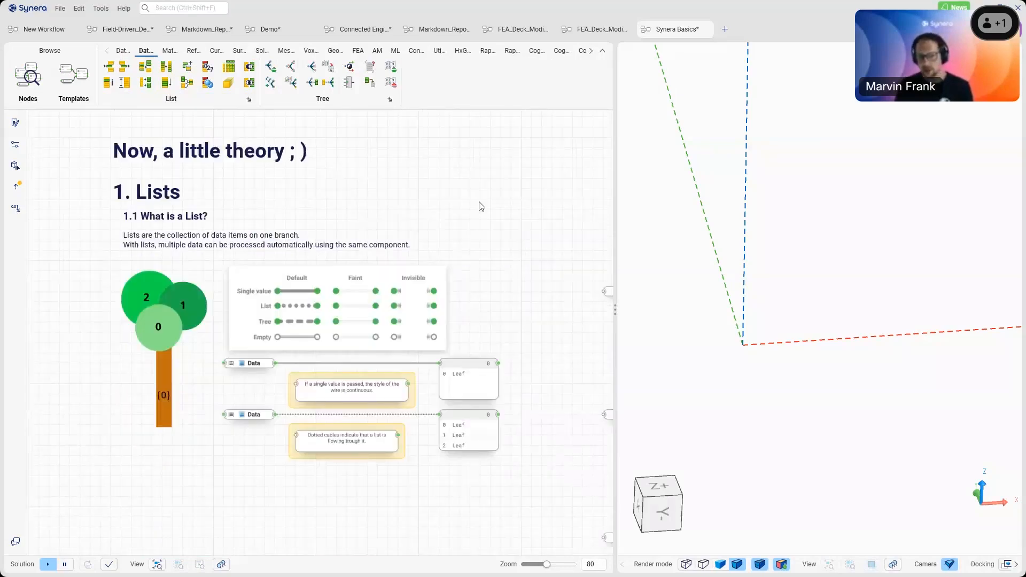
ctrl+scroll(493, 166, up, 2)
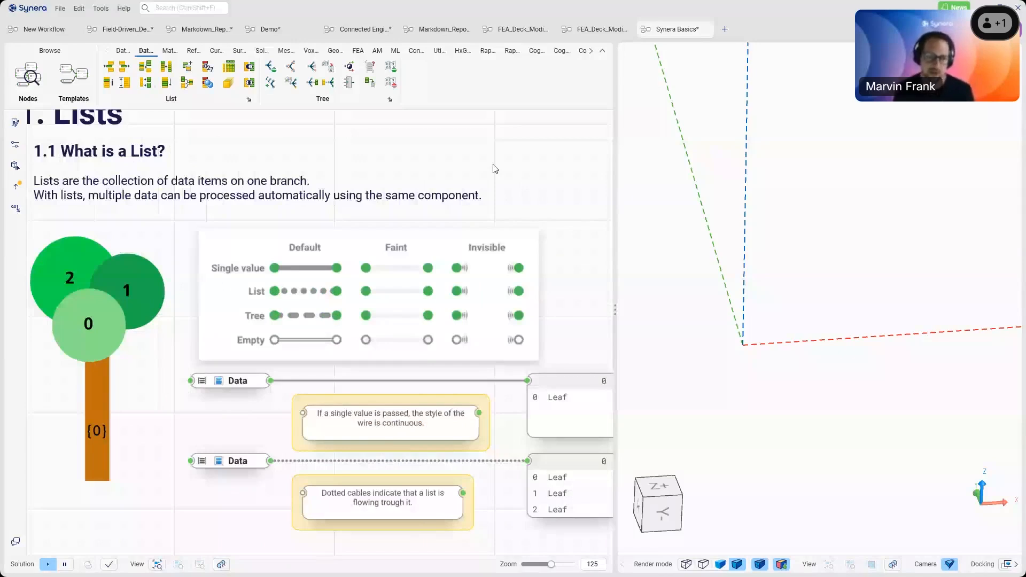
- Inspect the continuous single-value wire and the dotted list wire between the Data nodes and their panels
mouse_move(295, 381)
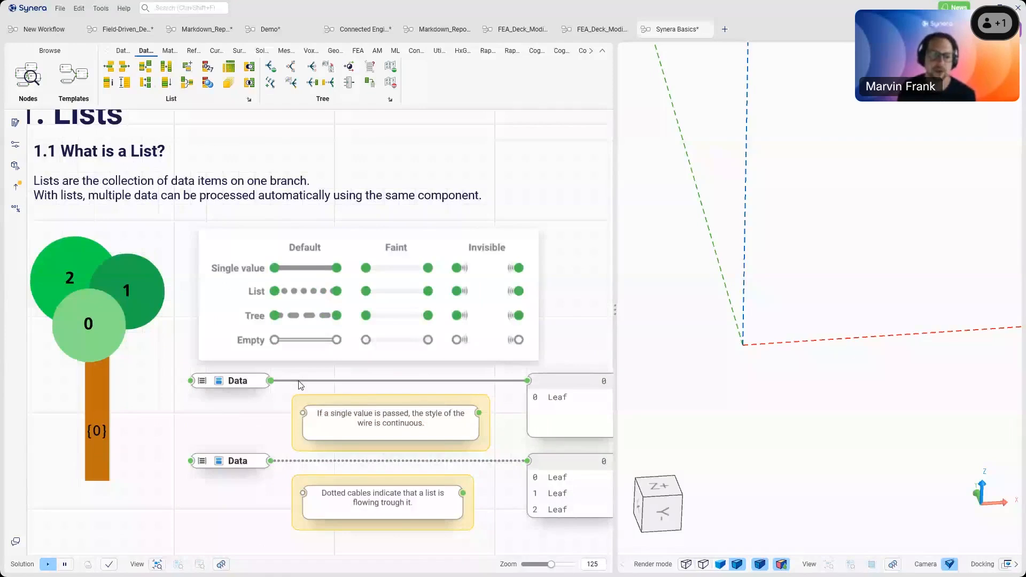
right_drag(299, 381, 295, 375)
mouse_move(293, 370)
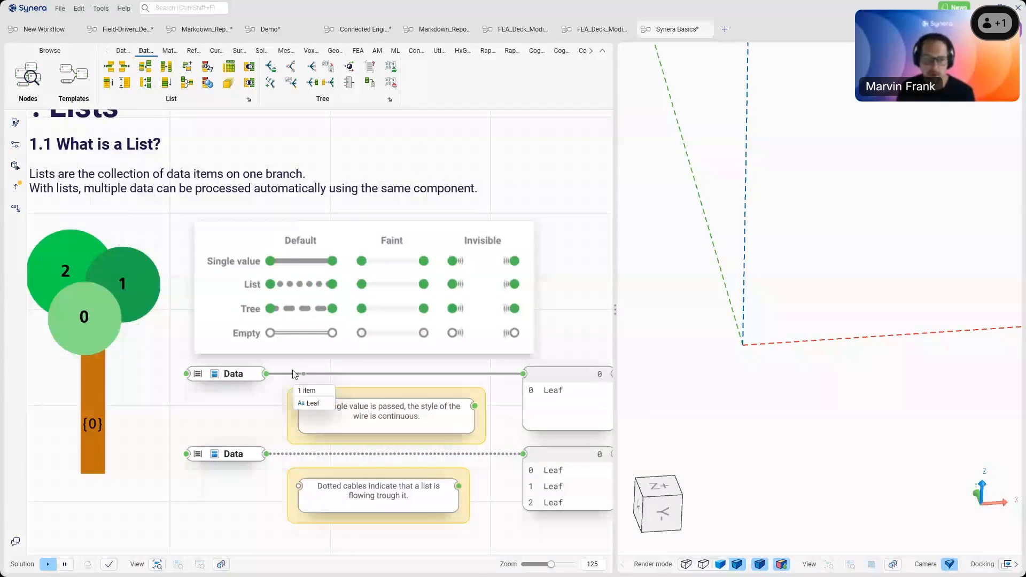
mouse_move(249, 374)
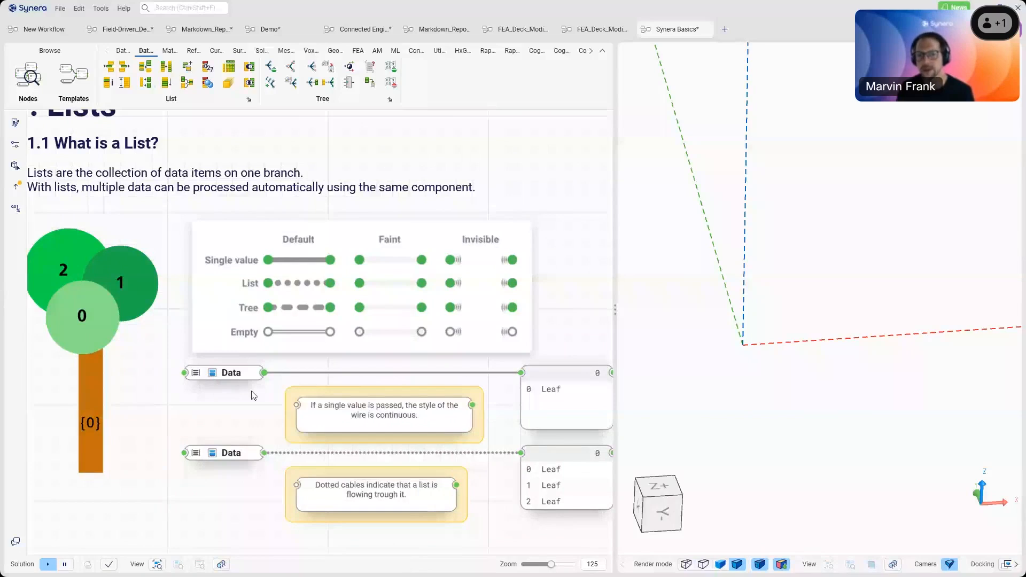
right_drag(492, 408, 480, 385)
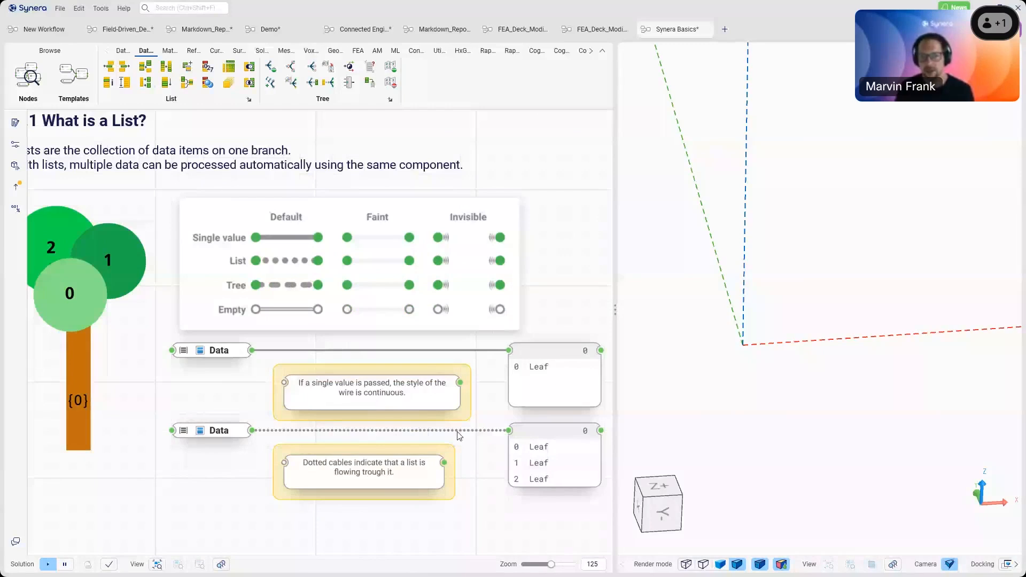
right_drag(212, 377, 218, 377)
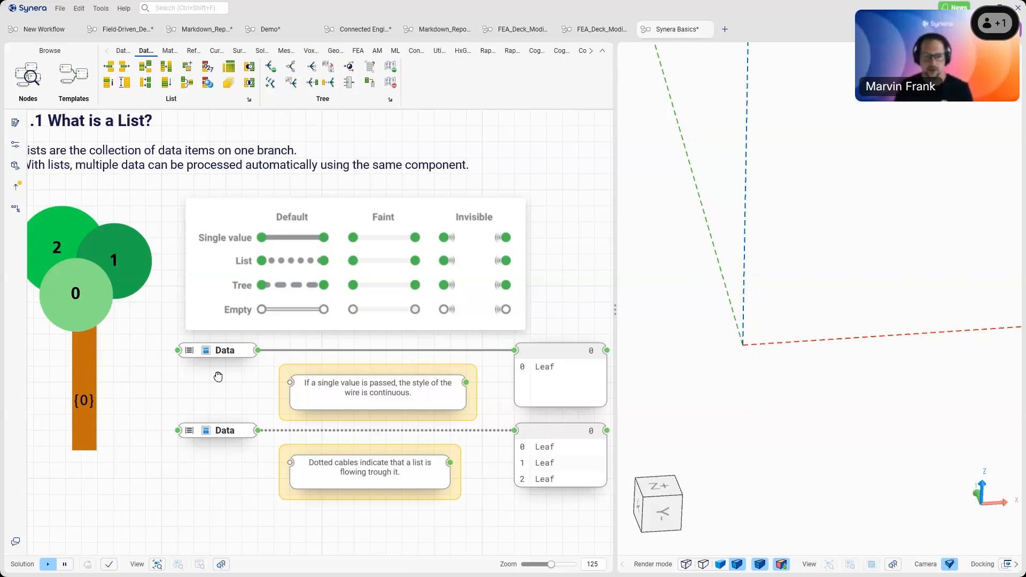
right_drag(218, 376, 224, 377)
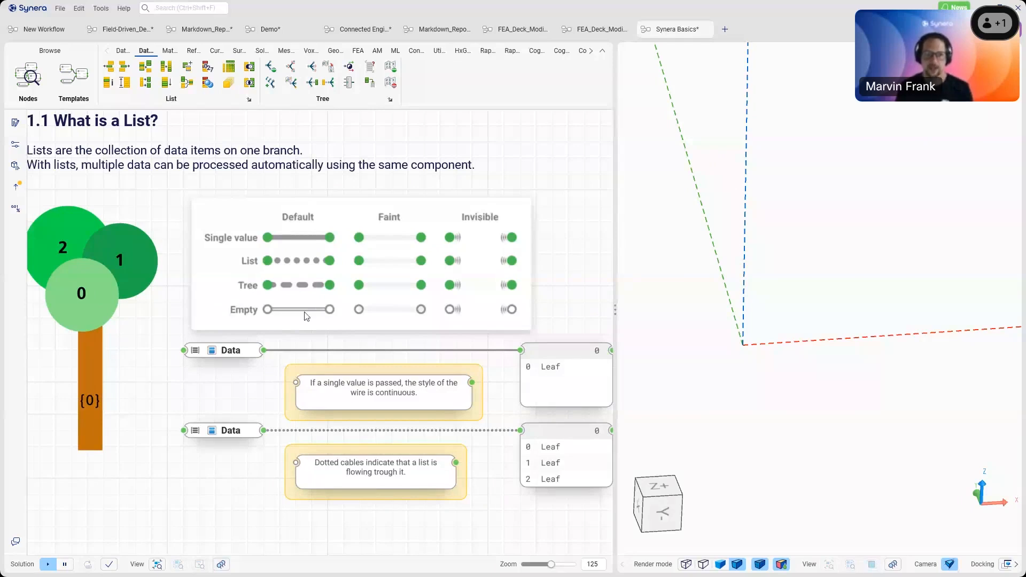
- Duplicate the single-value Data node below the original as an unconnected copy, and undo the duplication
alt+drag(196, 352, 197, 384)
scroll(198, 385, up, 1)
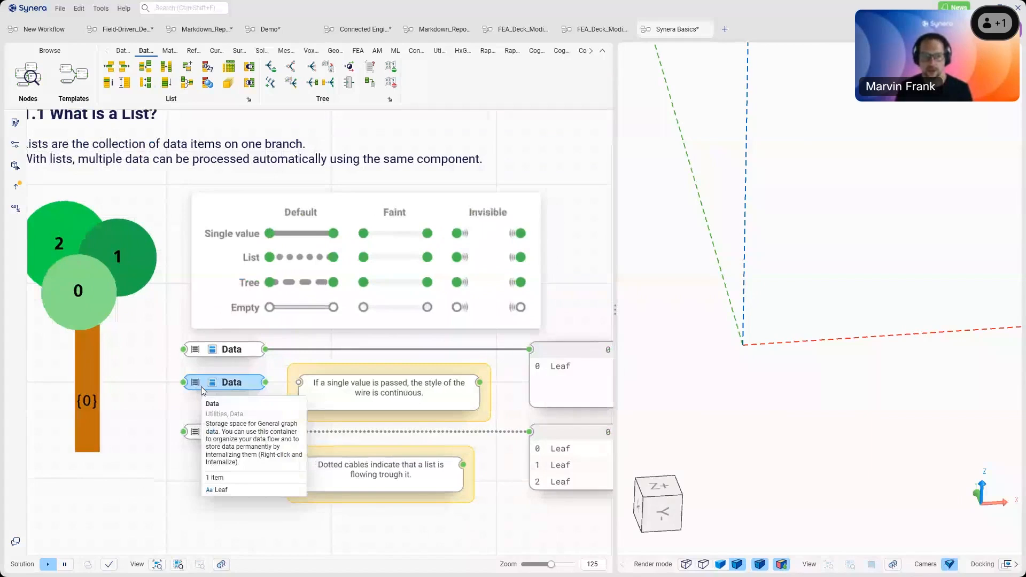
scroll(200, 386, up, 3)
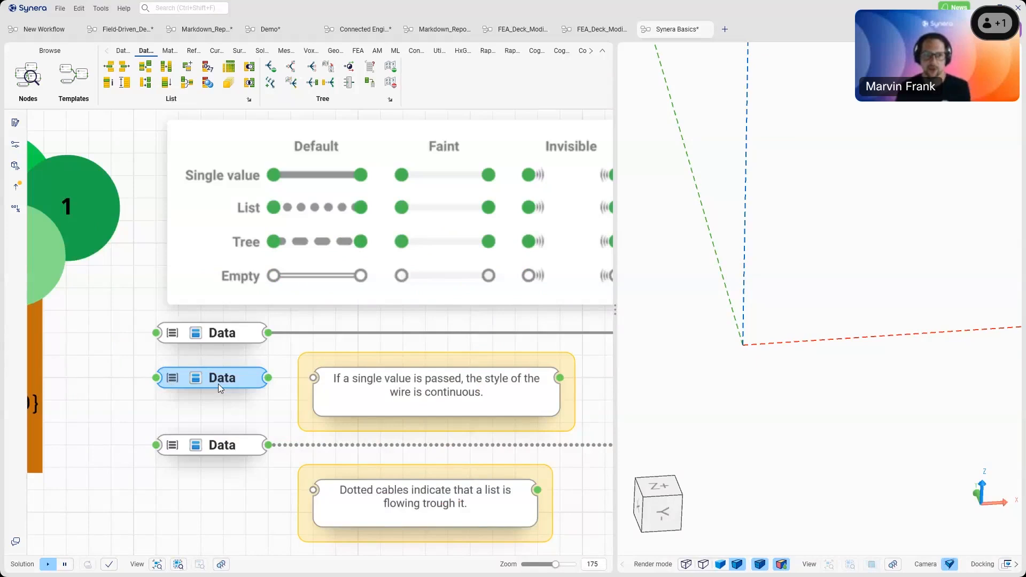
key(ctrl+z)
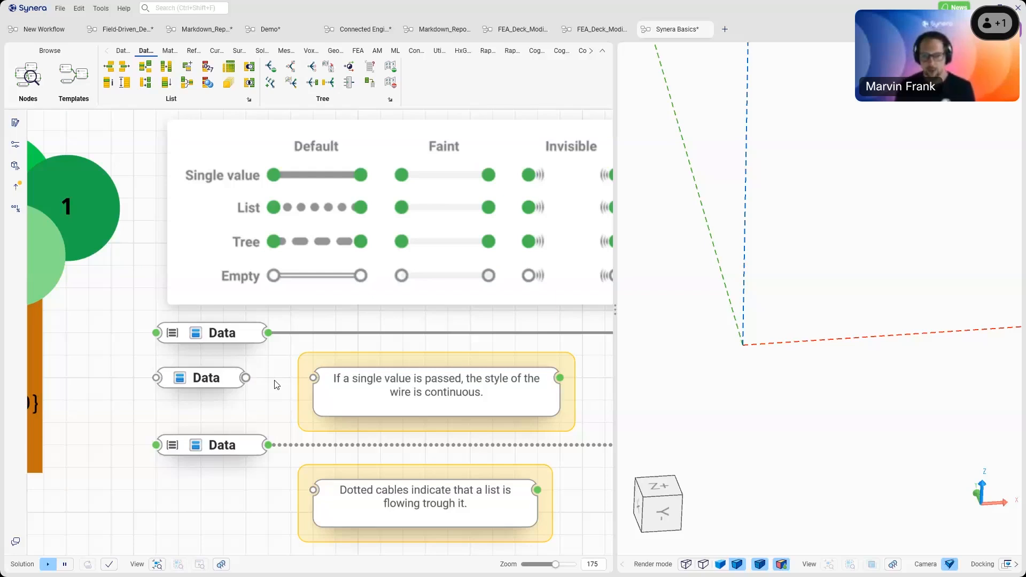
key(ctrl+z)
- Extract one entry from the three-leaf list with a List Item node, an Index slider limited to 2 and an output panel
scroll(276, 381, down, 1)
right_drag(286, 339, 198, 338)
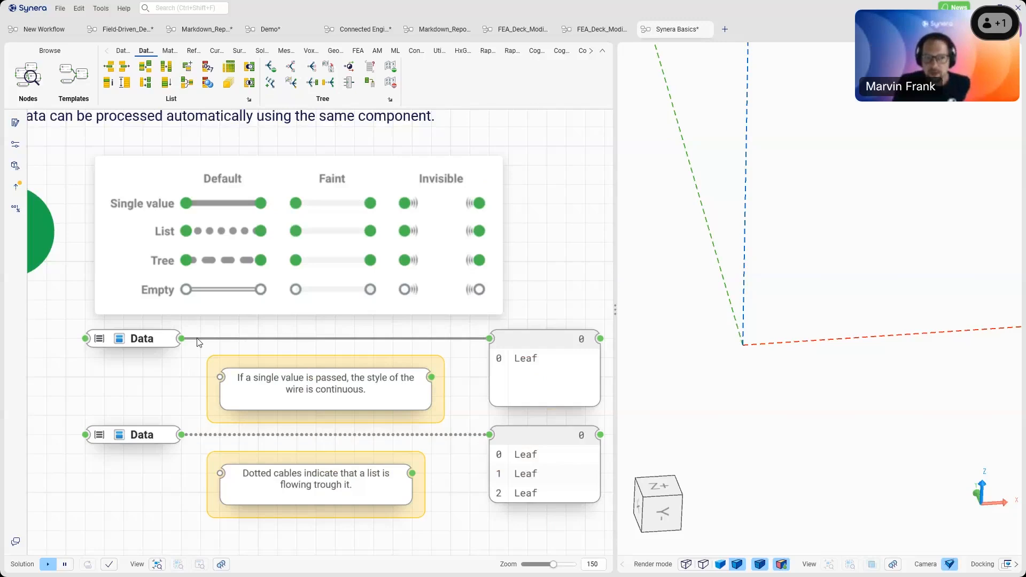
scroll(197, 342, down, 3)
right_drag(49, 381, 128, 388)
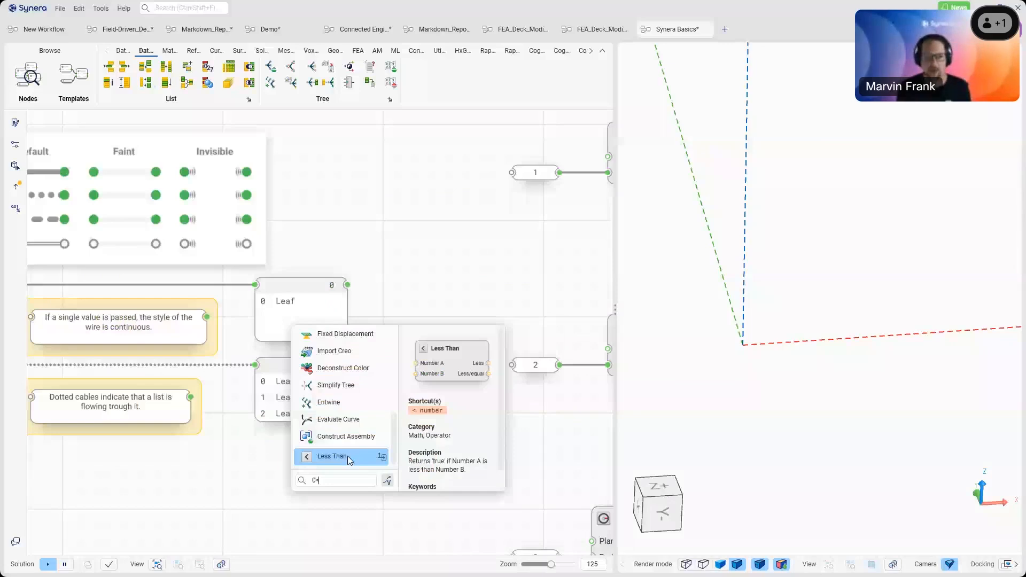
text(2)
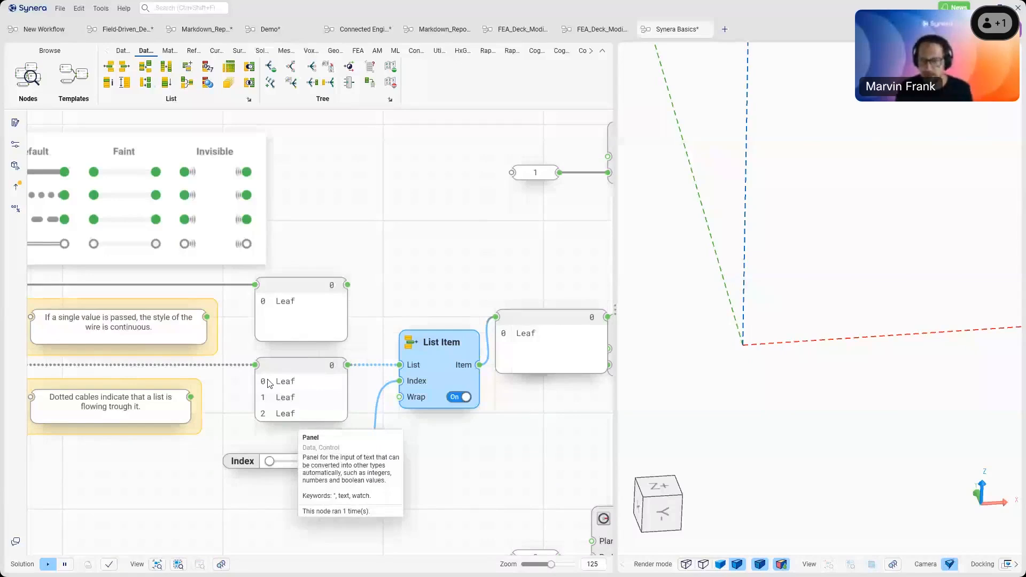
- Undo the List Item node together with its Index slider and output panel
key(ctrl+z)
key(ctrl+z)
key(ctrl+z)
key(ctrl+z)
key(ctrl+z)
key(ctrl+z)
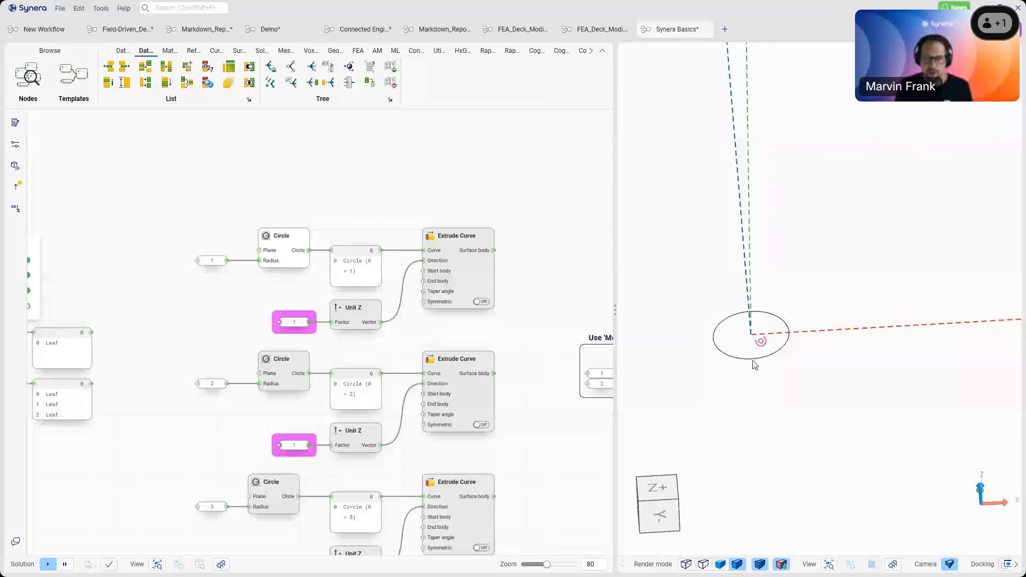
- Select the node chain that extrudes the circle of radius 1
drag(125, 152, 501, 274)
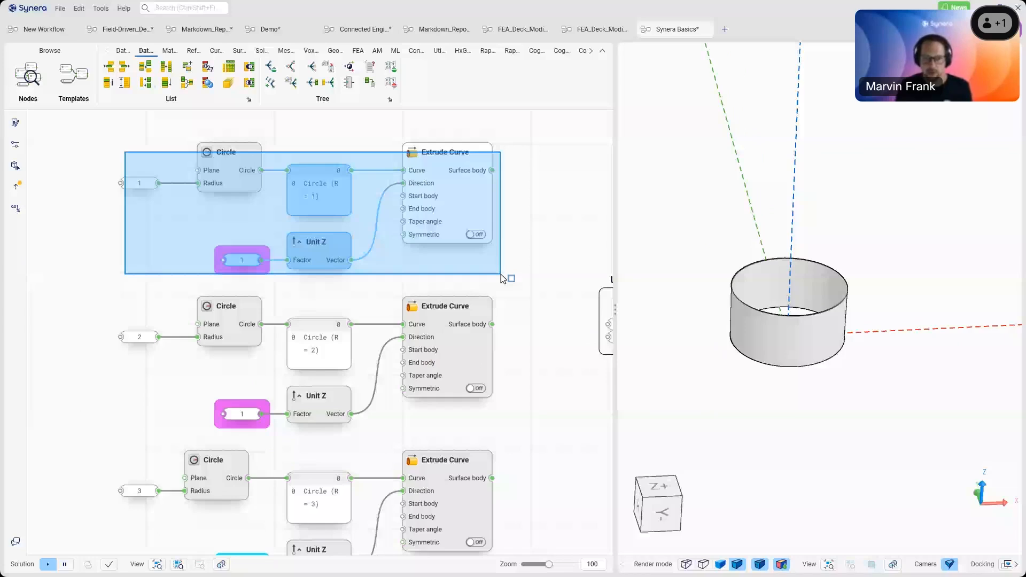
drag(501, 274, 501, 274)
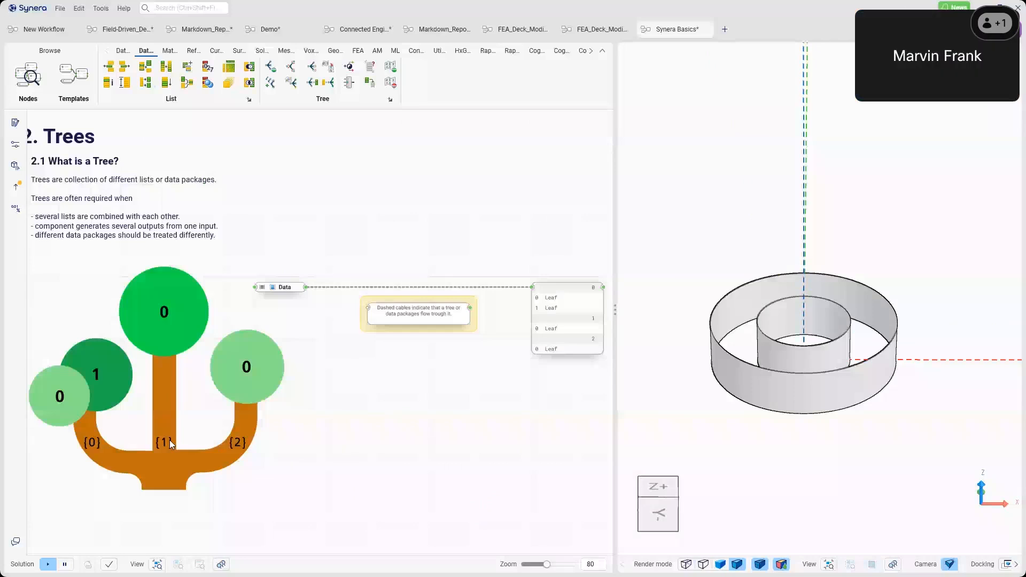
- Examine the tree illustration, its branch panel, and the stacked Circle and Extrude Curve example
scroll(169, 440, up, 2)
right_drag(169, 440, 189, 396)
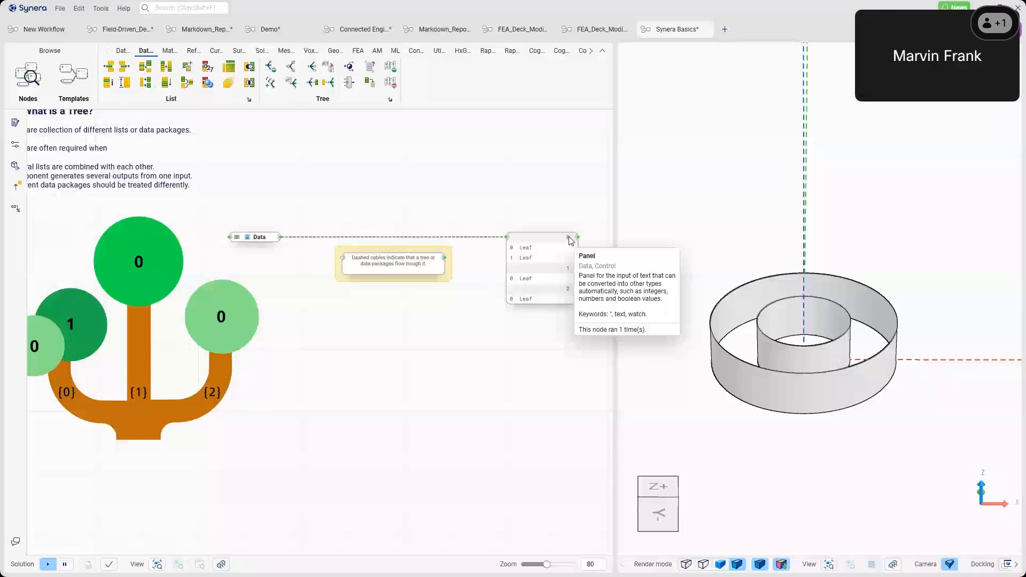
scroll(571, 241, down, 2)
right_drag(572, 241, 101, 243)
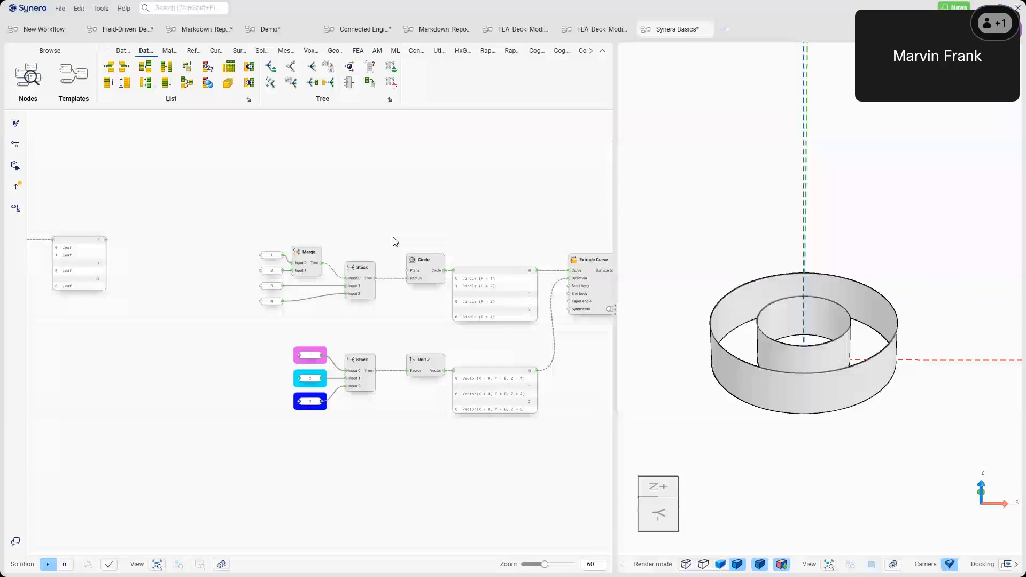
scroll(368, 270, down, 5)
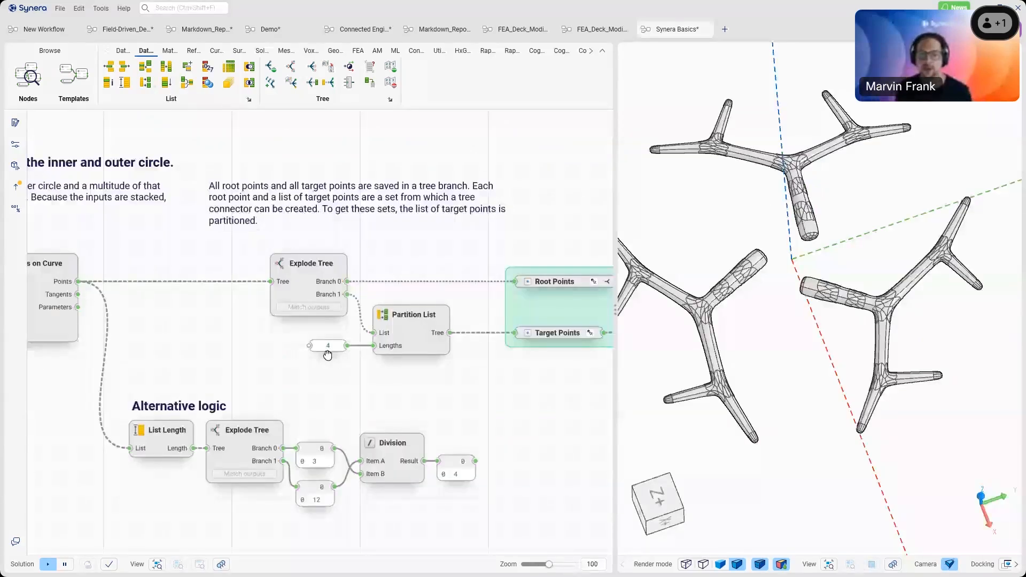
- Examine the Partition List logic for the root and target points and the overview of educational and practical examples
drag(327, 355, 316, 355)
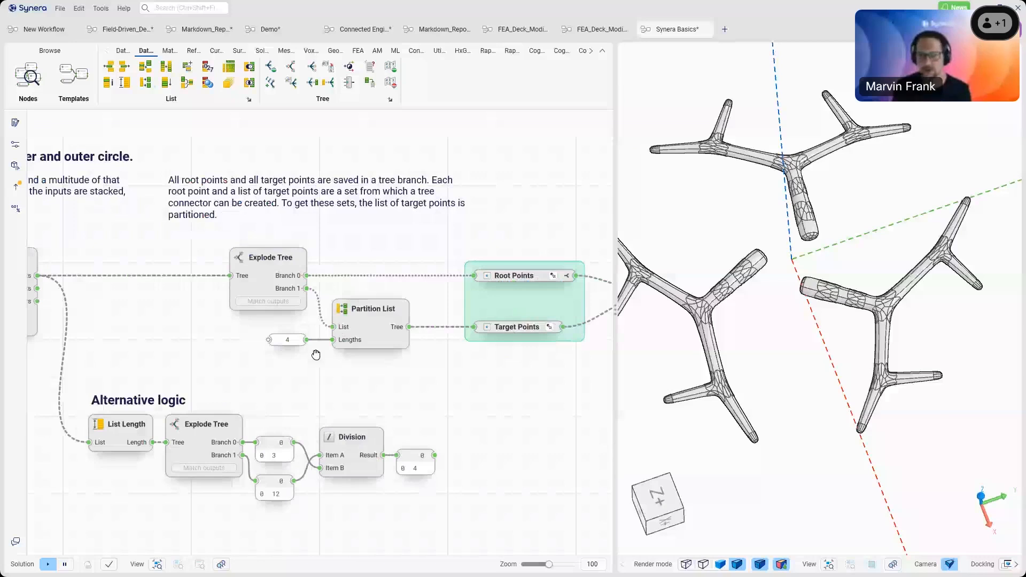
right_drag(315, 355, 5, 352)
mouse_move(221, 275)
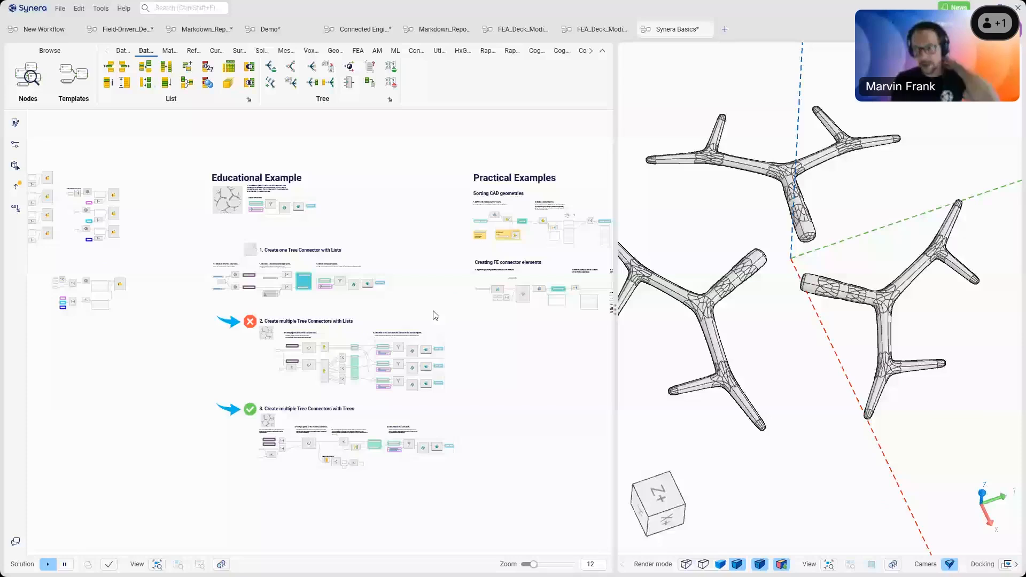
scroll(515, 291, down, 3)
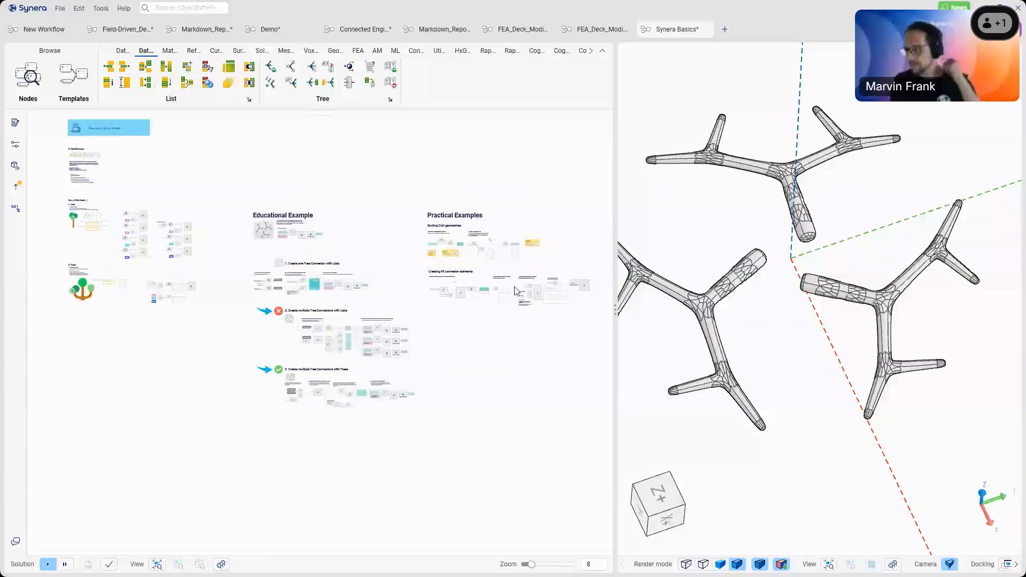
scroll(516, 291, down, 1)
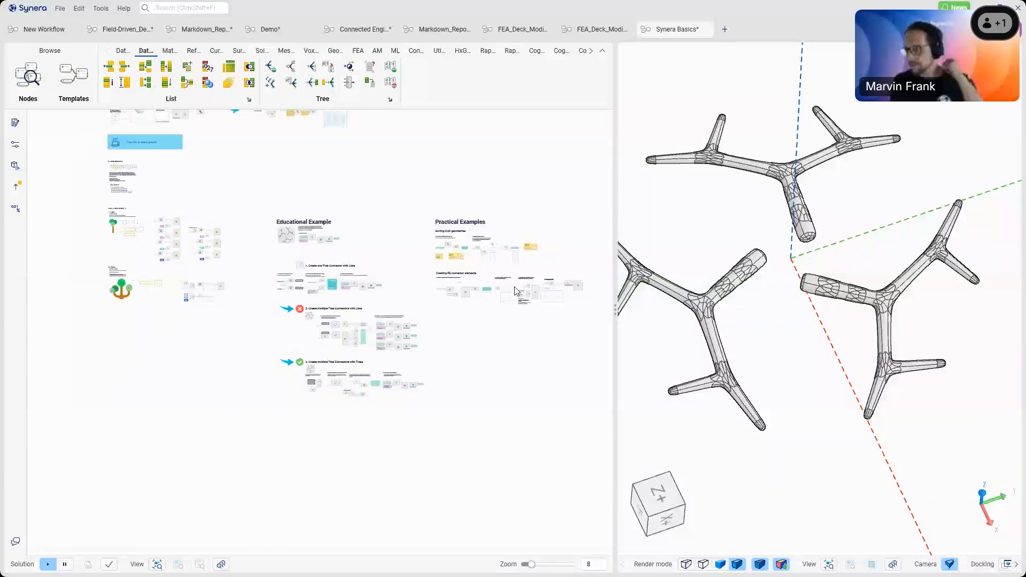
scroll(516, 291, down, 2)
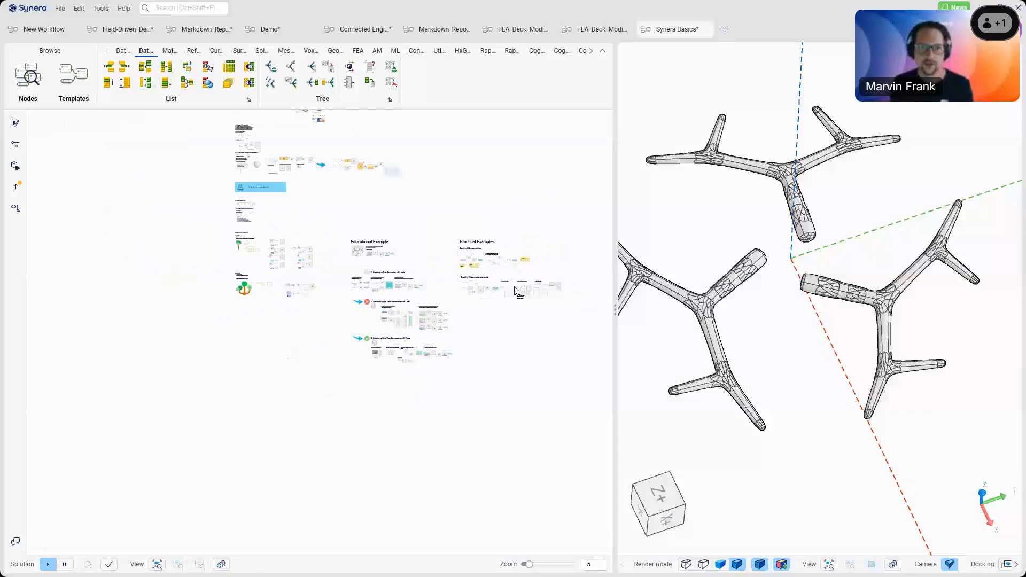
scroll(514, 287, down, 3)
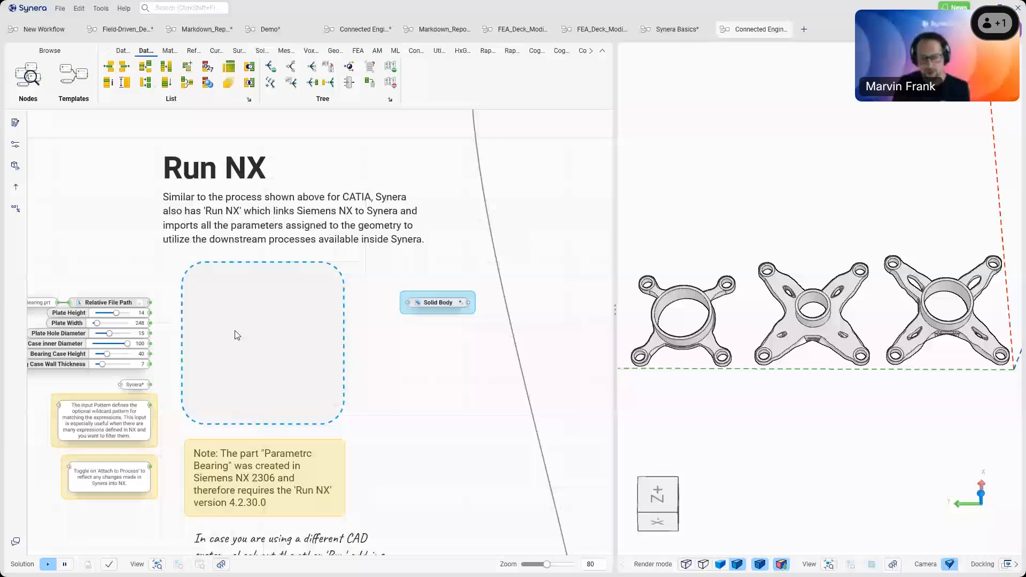
- Examine the design alternative to Run NX, with its Synera Geometry Creation node and dimension sliders
scroll(237, 335, down, 5)
right_drag(463, 340, 462, 334)
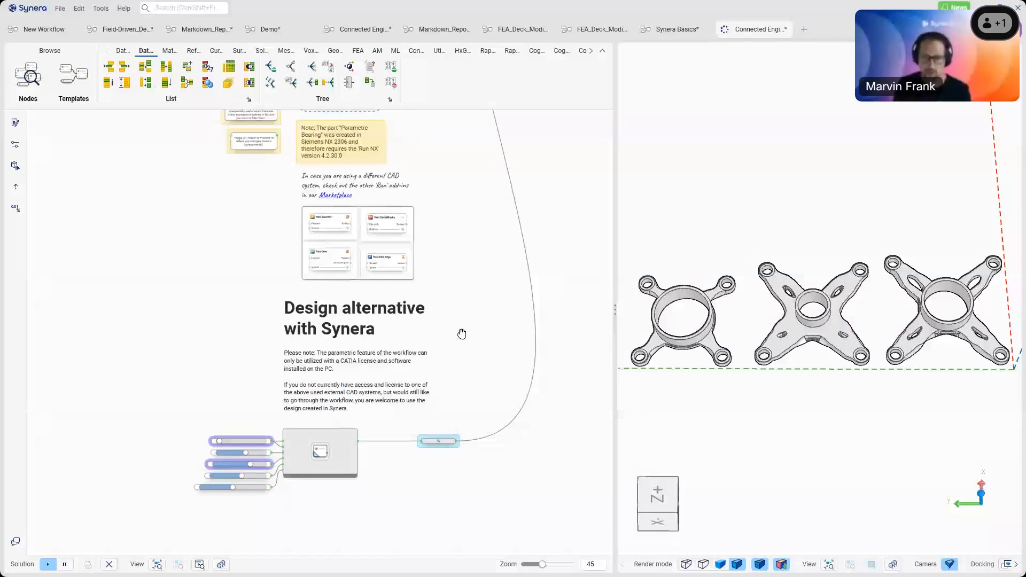
middle_drag(461, 334, 393, 259)
scroll(175, 368, up, 4)
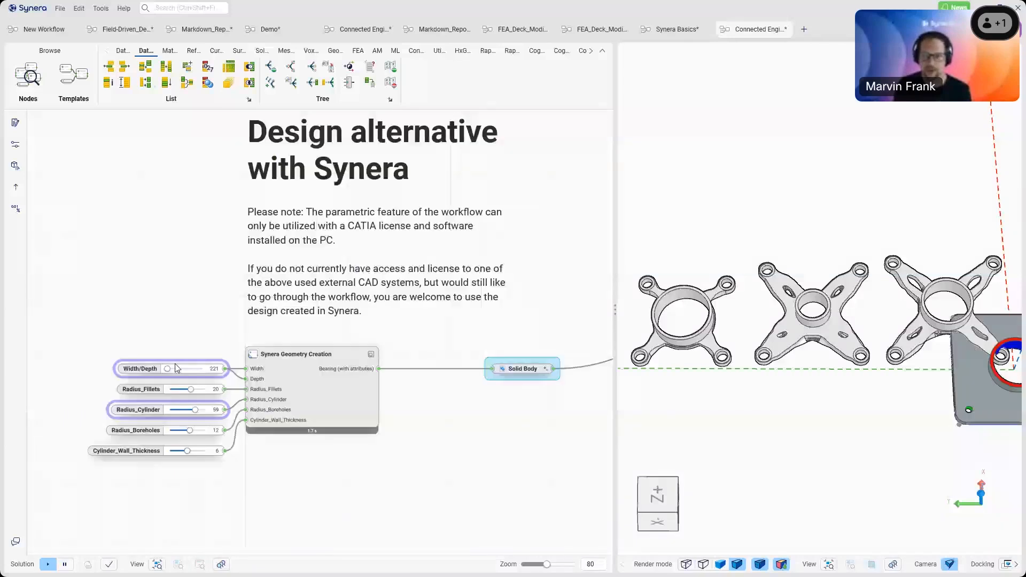
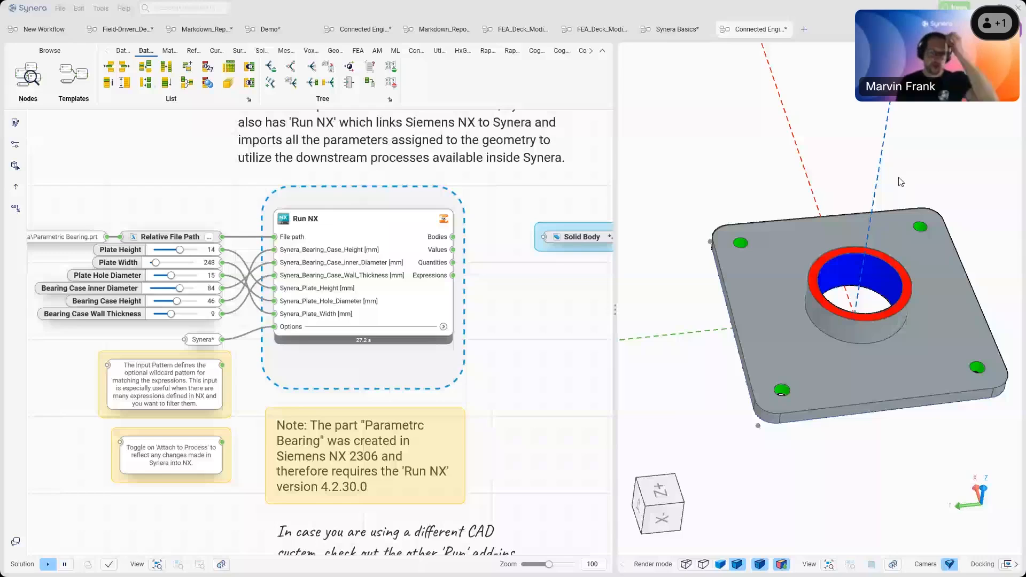
- Examine the coloured bearing plate, the Color nodes feeding Stack, and the load definition area before FEA Simulation
middle_drag(901, 182, 907, 182)
middle_drag(570, 304, 575, 298)
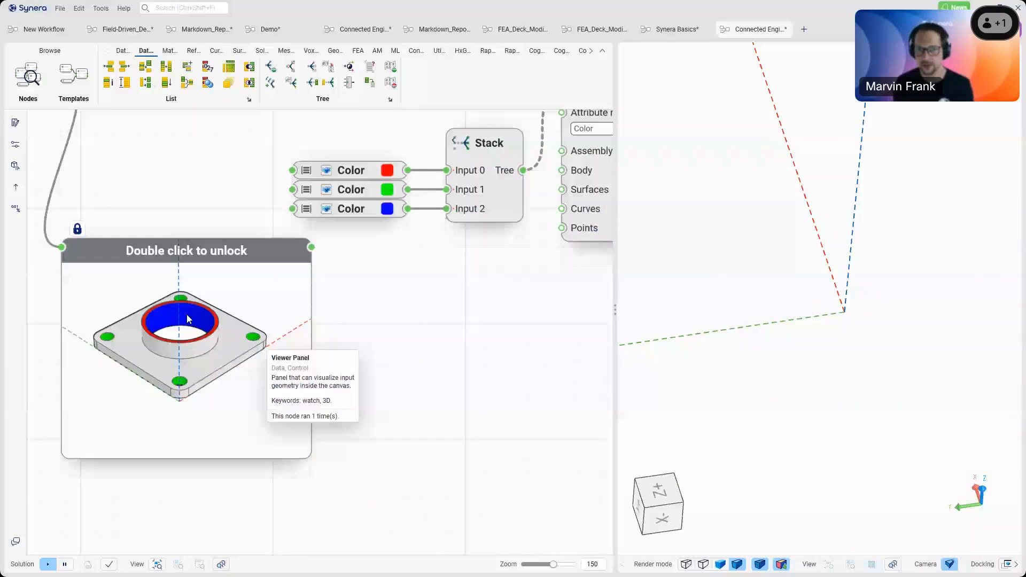
middle_drag(540, 224, 288, 296)
scroll(289, 296, down, 1)
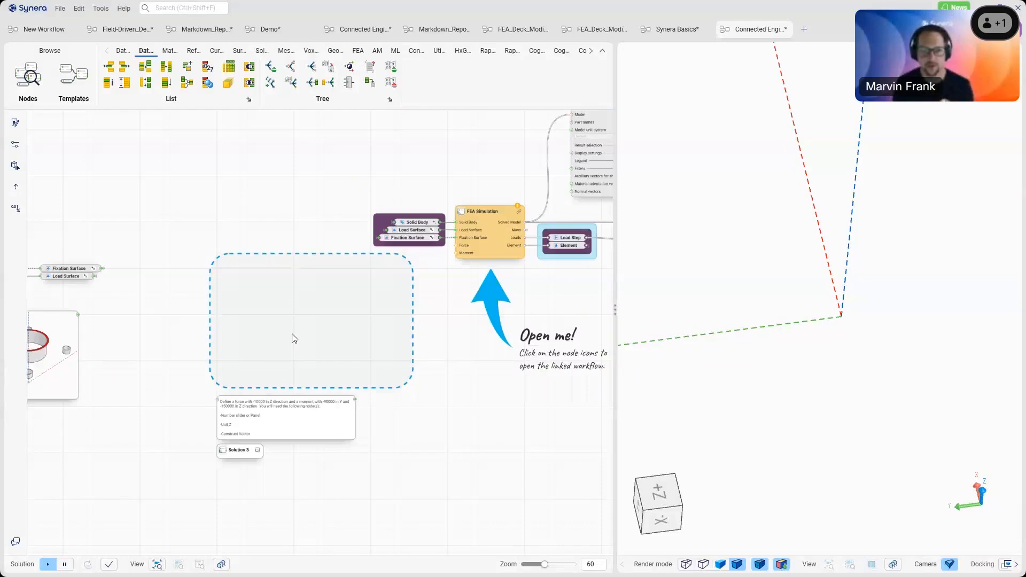
- Open the linked FEA Simulation workflow, examine its four sections, and return to the parent workflow
click(461, 211)
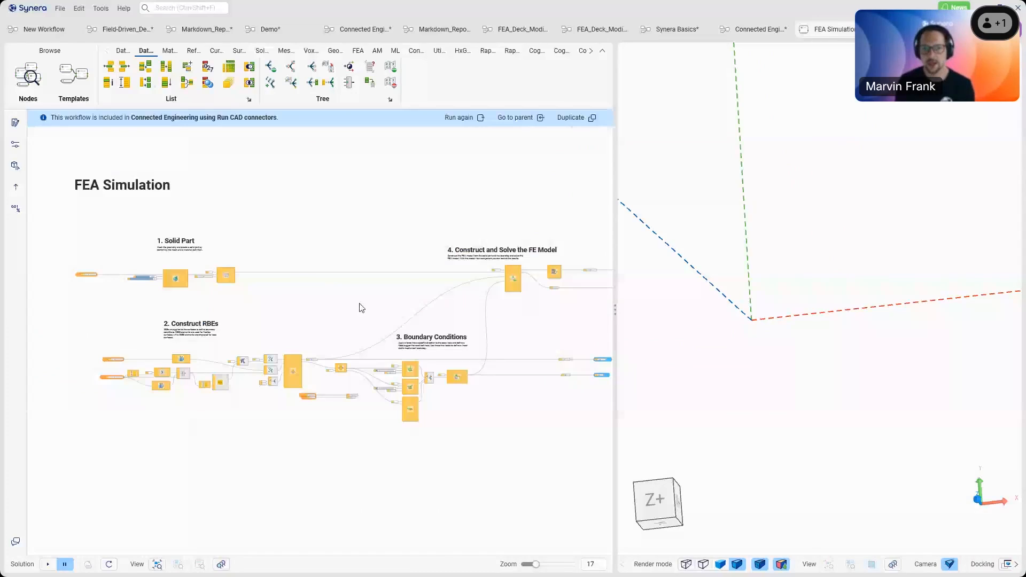
key(ctrl+w)
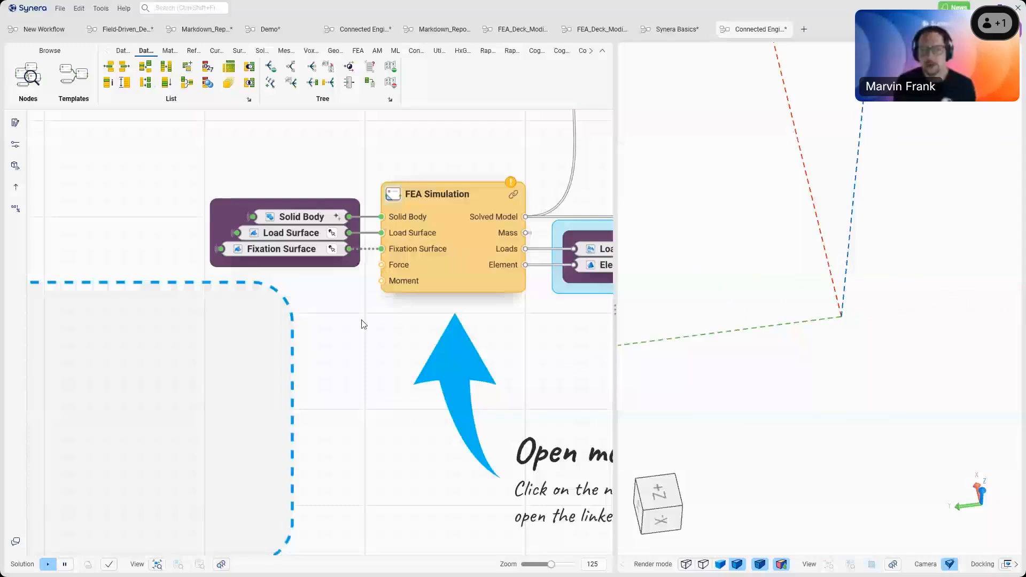
- Define the force with a Unit Z node driven by a Factor slider at -10000, connected to the FEA Simulation Force input
scroll(362, 320, down, 1)
middle_drag(361, 319, 498, 240)
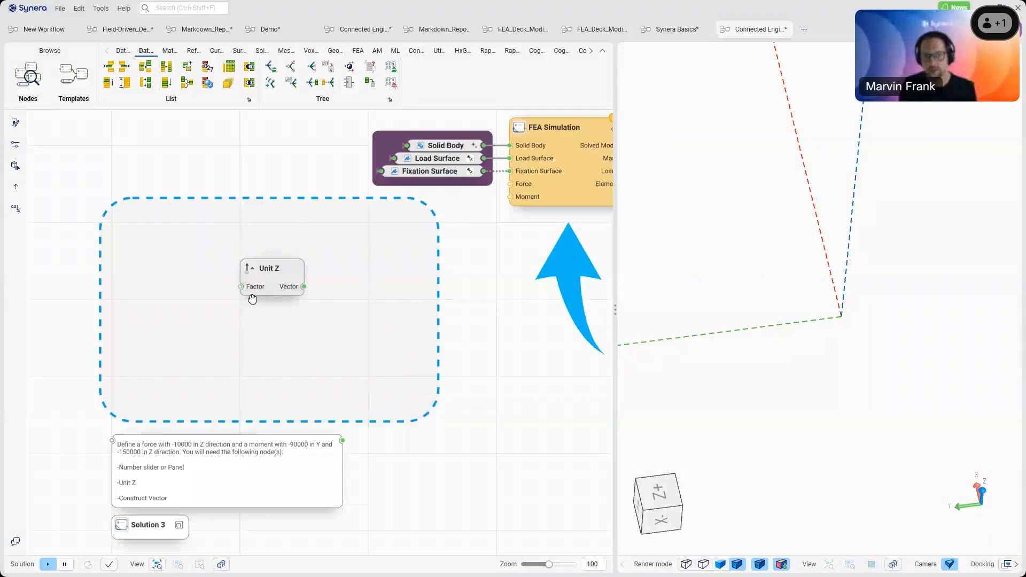
scroll(252, 299, up, 2)
double_click(195, 255)
click(194, 255)
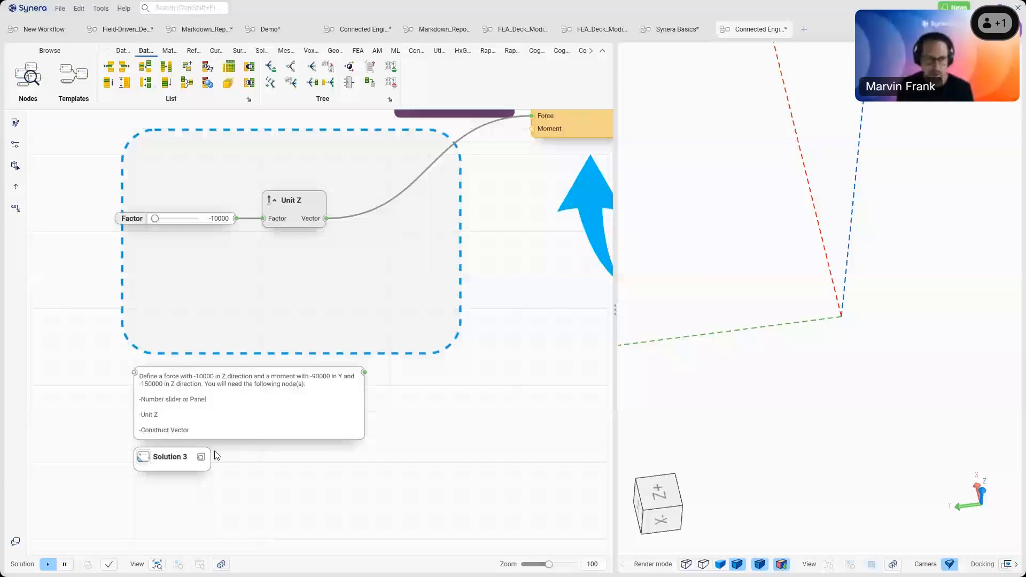
- Add a Construct Vector node for the FEA Simulation Moment input and select the Model View node showing the solved model
right_drag(304, 289, 300, 321)
double_click(300, 320)
text(const)
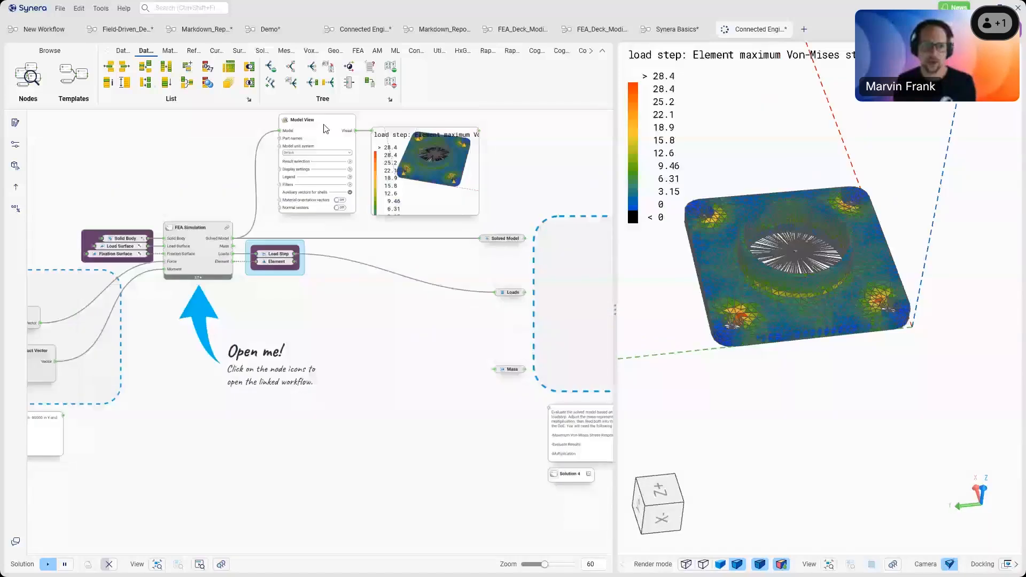
click(325, 129)
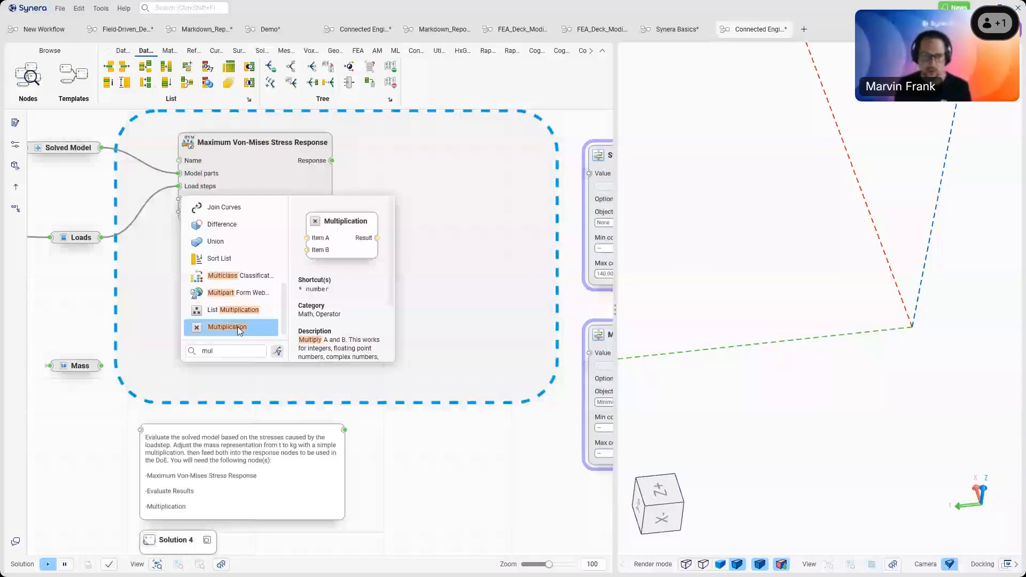
- Multiply Mass by 1000 into the Mass Response using a Multiplication node, and add an Evaluate Results node for the stress evaluation
click(237, 326)
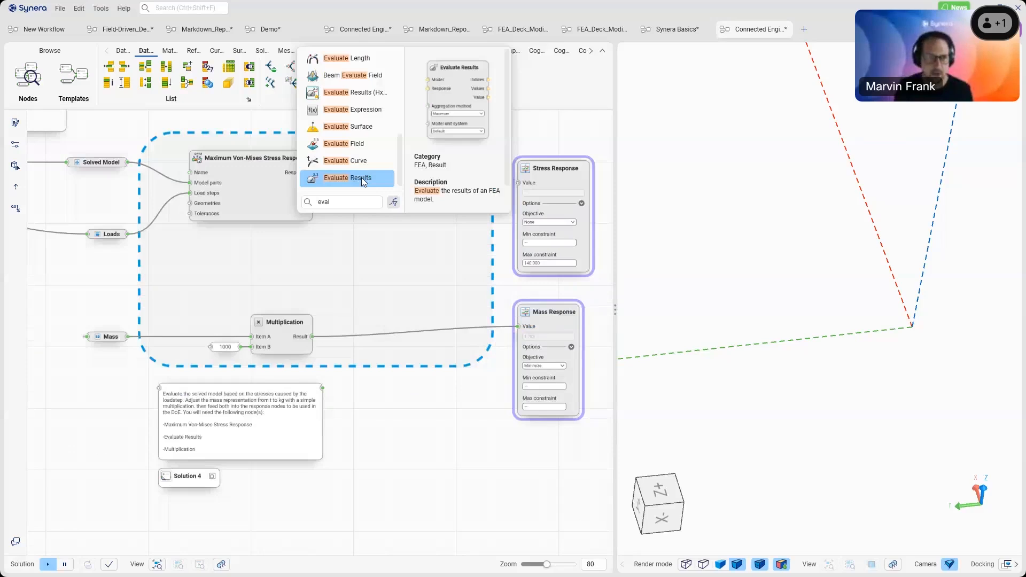
text(resp)
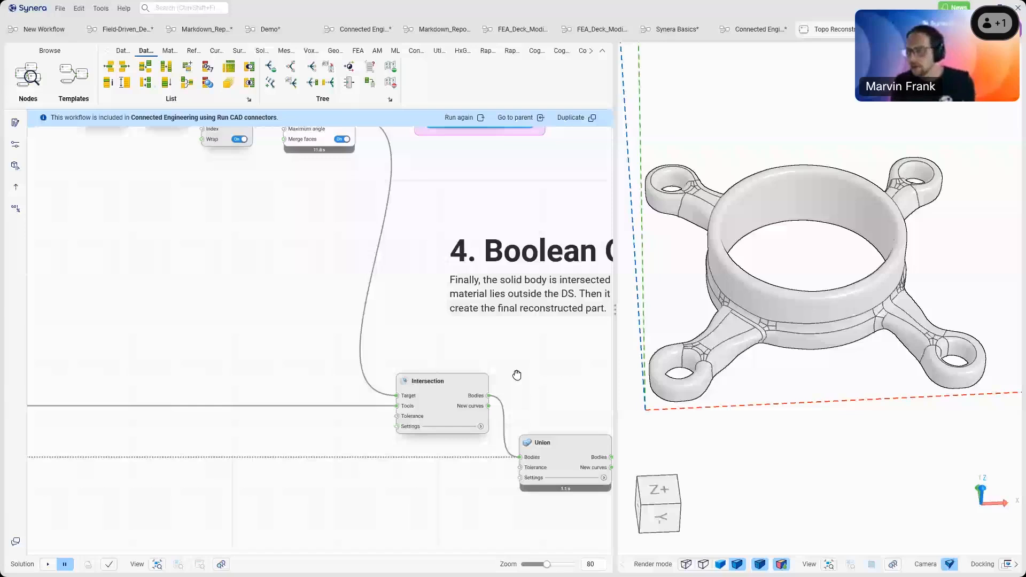
- Return to the parent workflow and toggle the Move node's visibility on and off to view the reconstructed designs
click(516, 117)
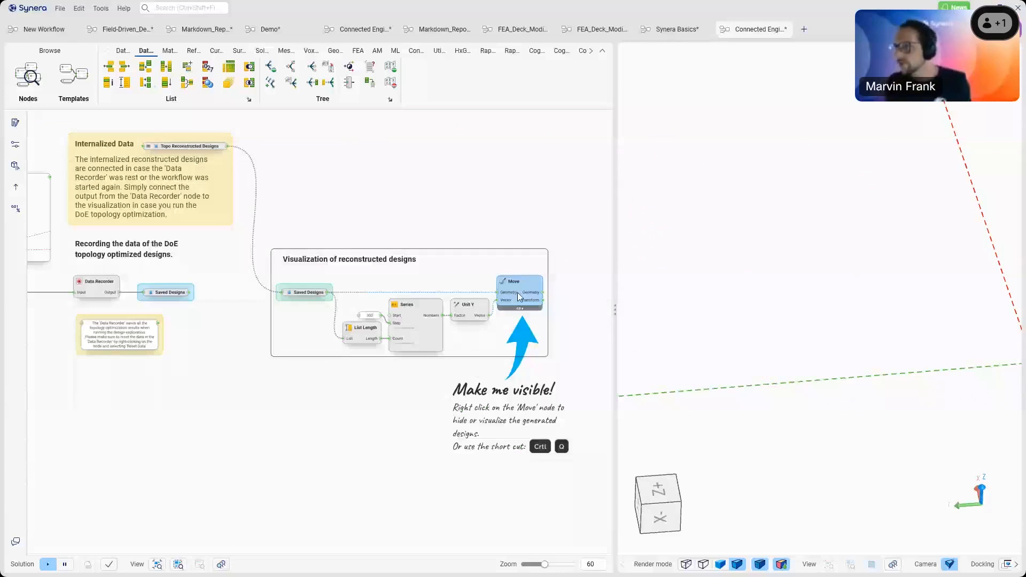
key(ctrl+q)
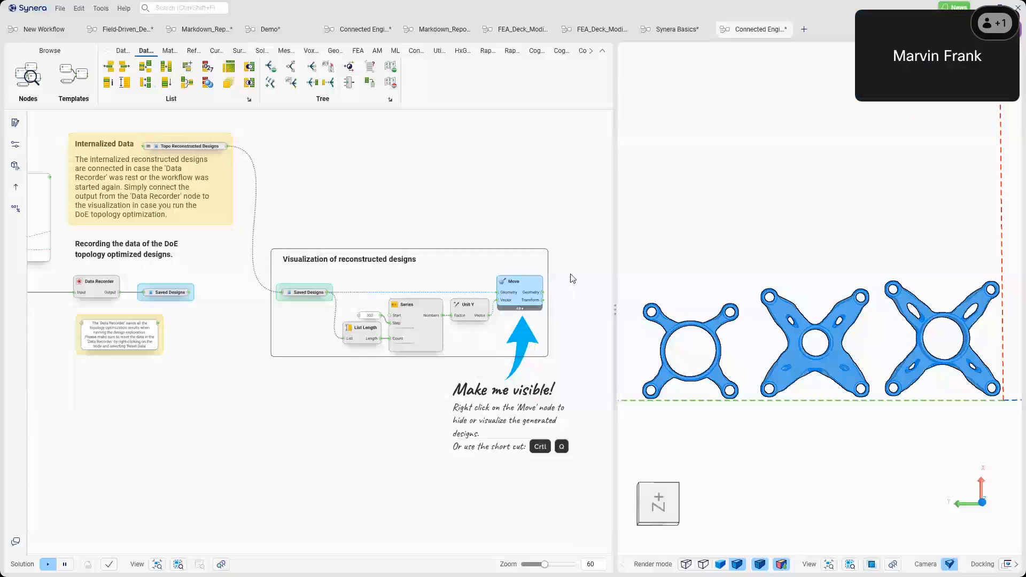
key(ctrl+q)
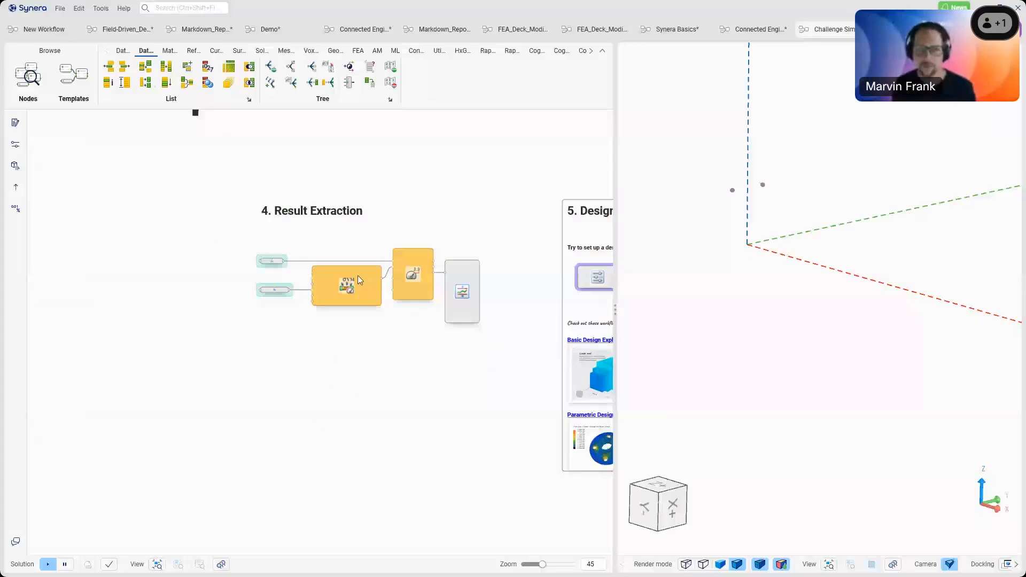
- Examine the I-Beam design exploration challenge, including its template space and the Result Extraction section
scroll(290, 334, down, 10)
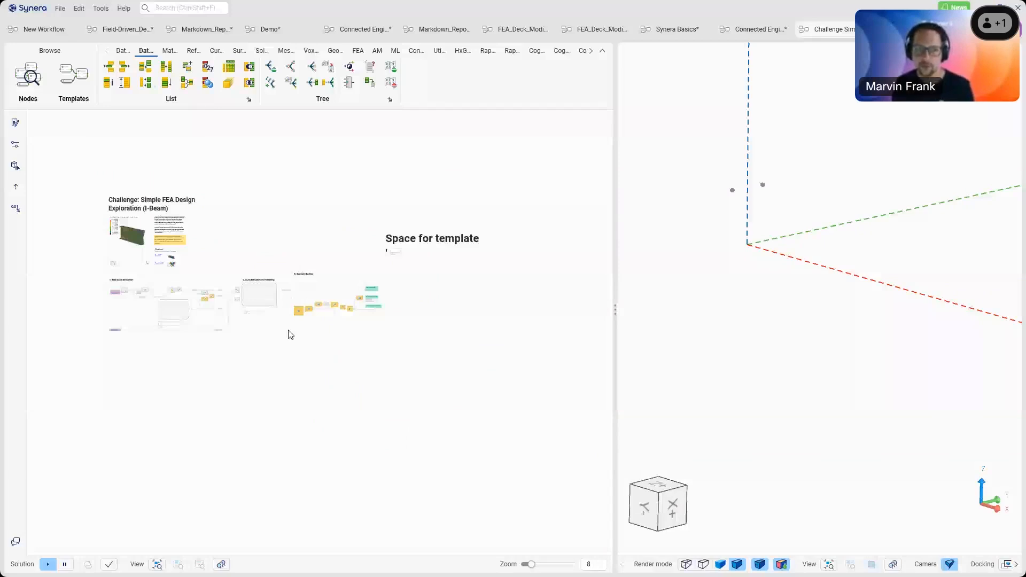
middle_drag(451, 251, 370, 249)
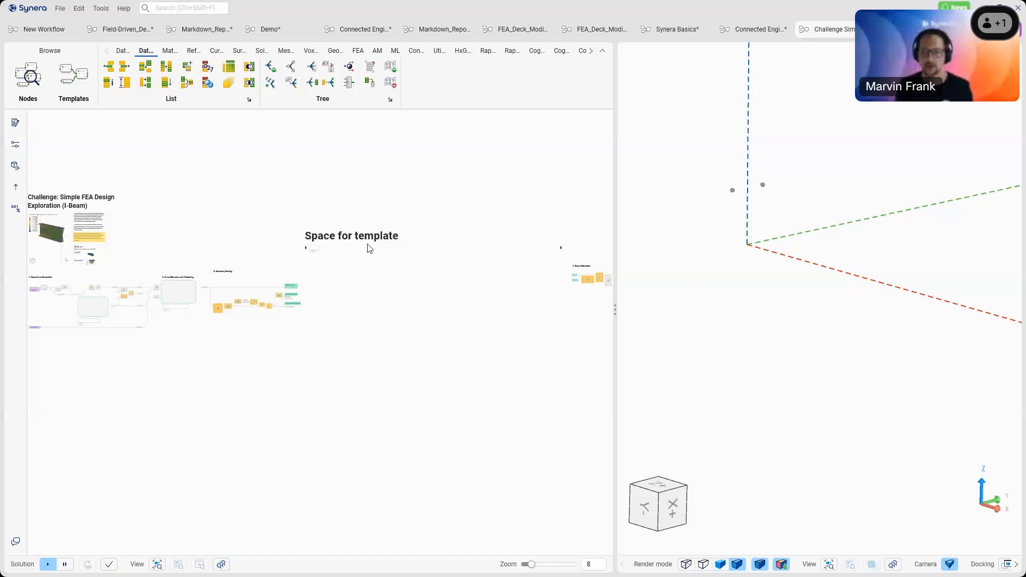
middle_drag(369, 249, 443, 270)
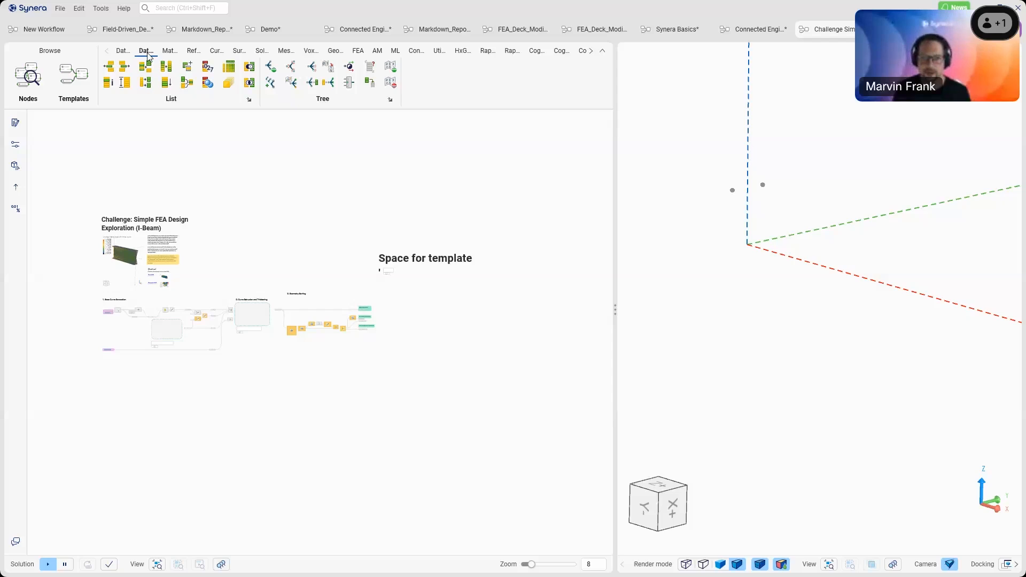
- Review the Field-Driven Design car door workflow and switch to the Markdown report workflow
click(133, 31)
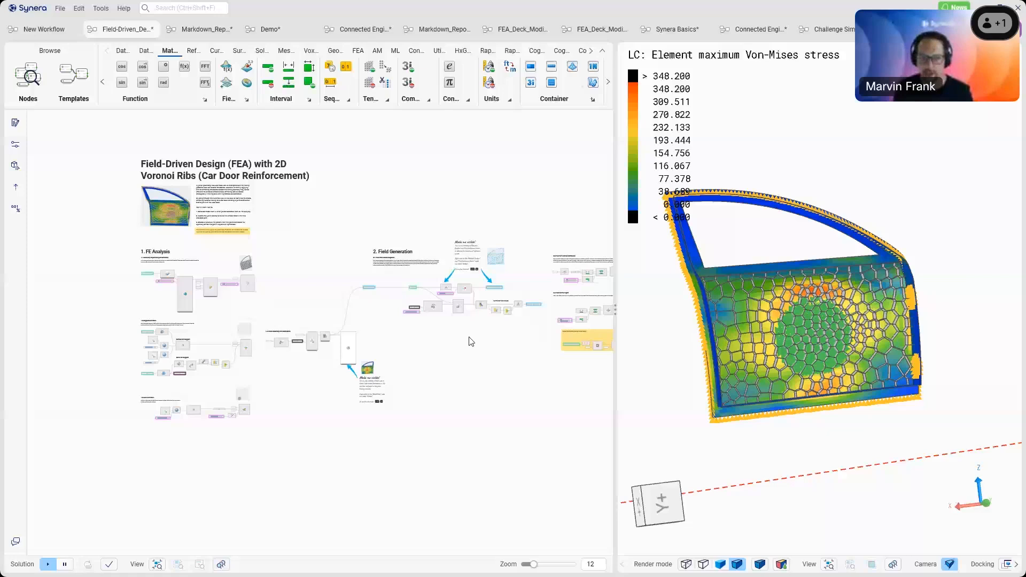
click(444, 29)
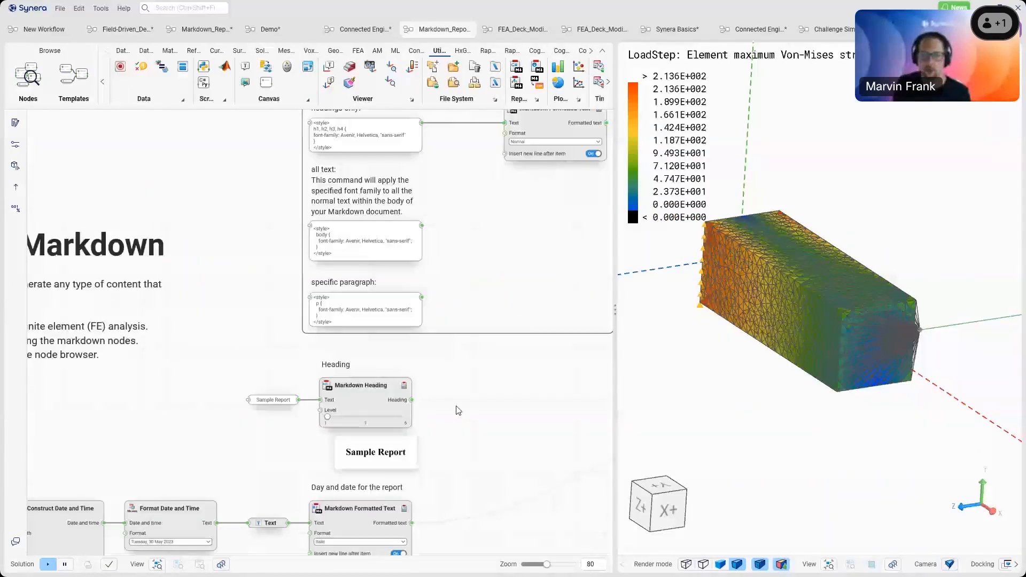